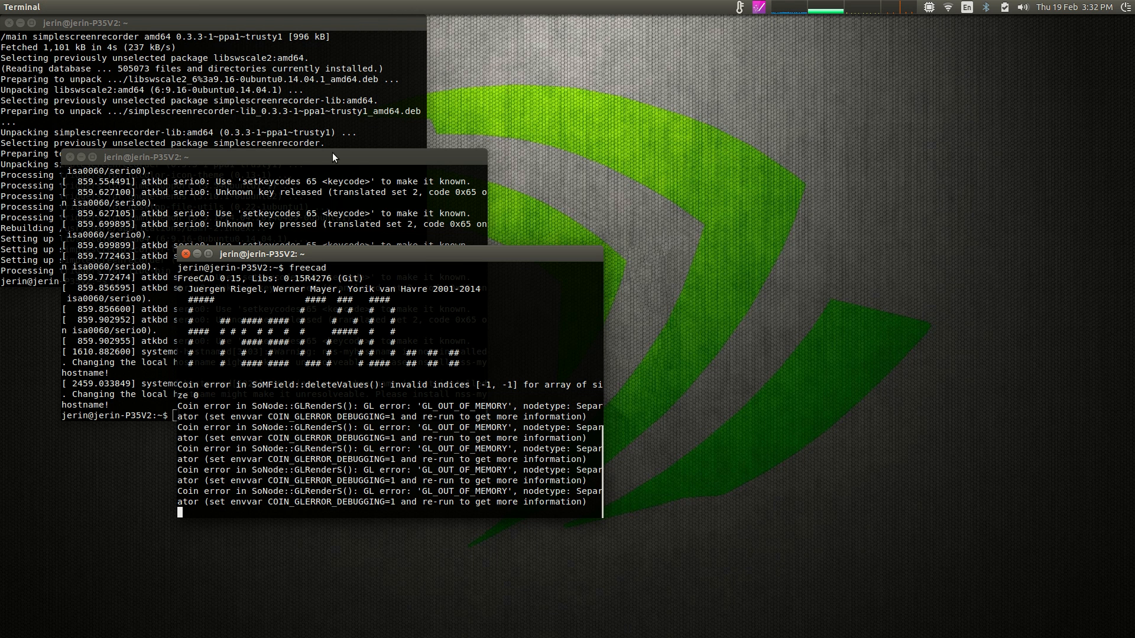
Switch to FreeCAD and view the finished four-bladed propeller assembly from the rear and the front.
mouse_move(542, 612)
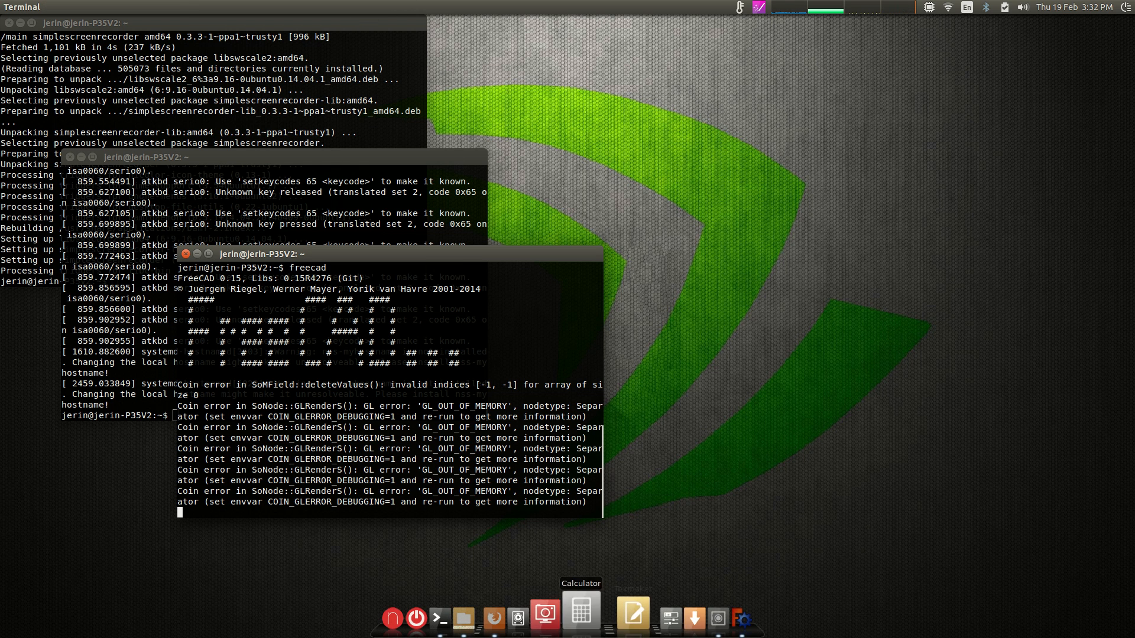
left_click(712, 609)
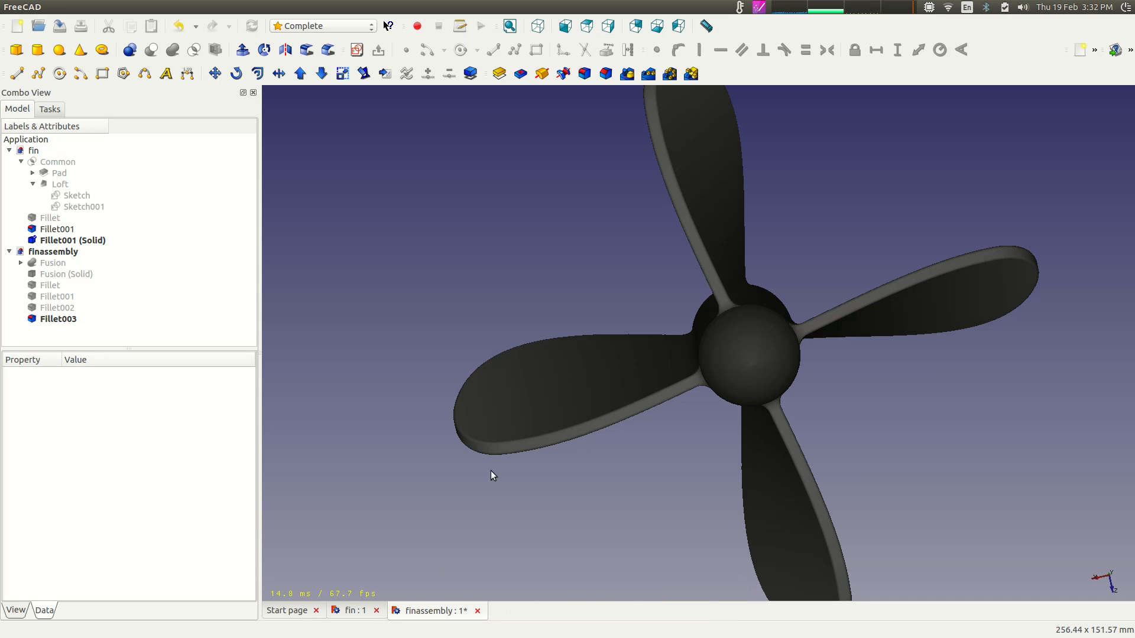
middle_click_drag(857, 196, 659, 399)
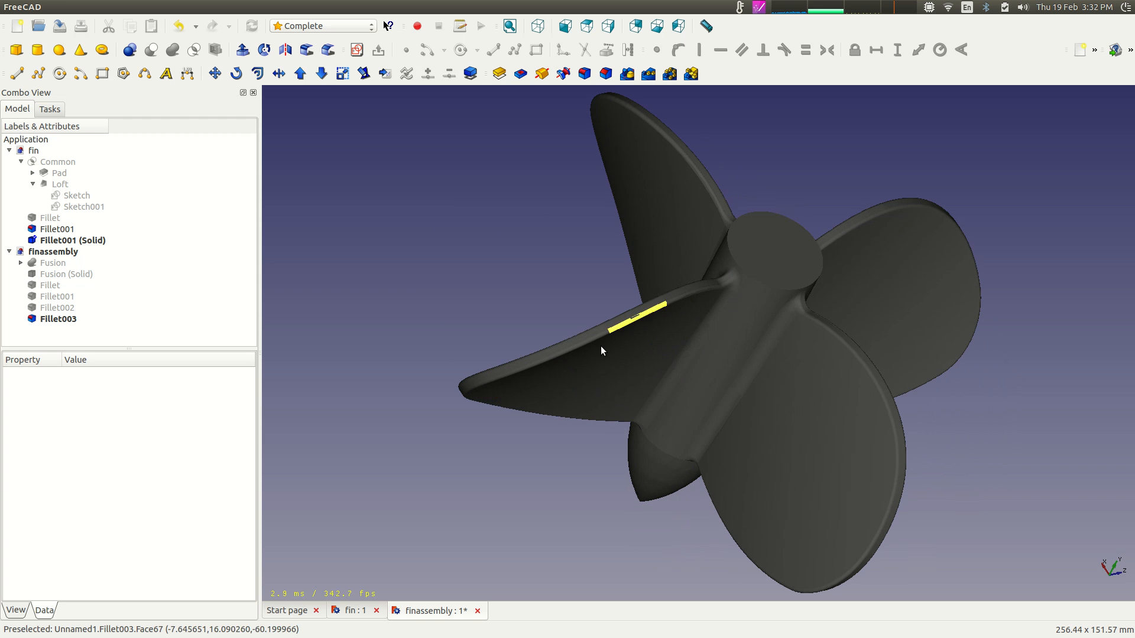
middle_click_drag(1064, 255, 575, 331)
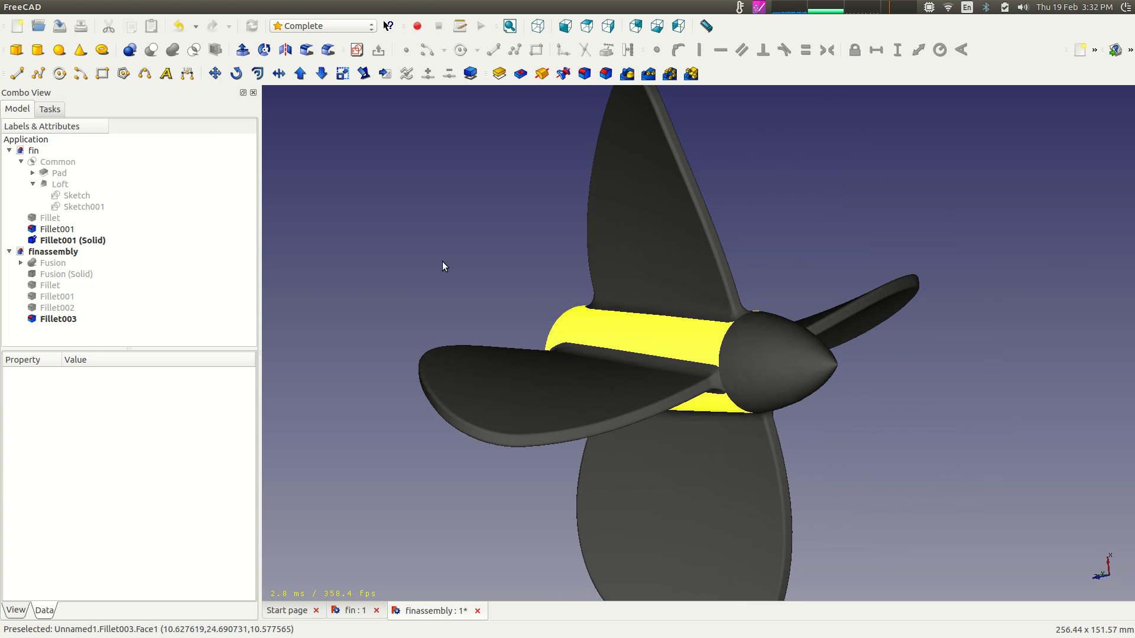
Set the draw style to Flat lines and examine the propeller's blade and hub edges from several angles.
left_click(95, 8)
mouse_move(169, 112)
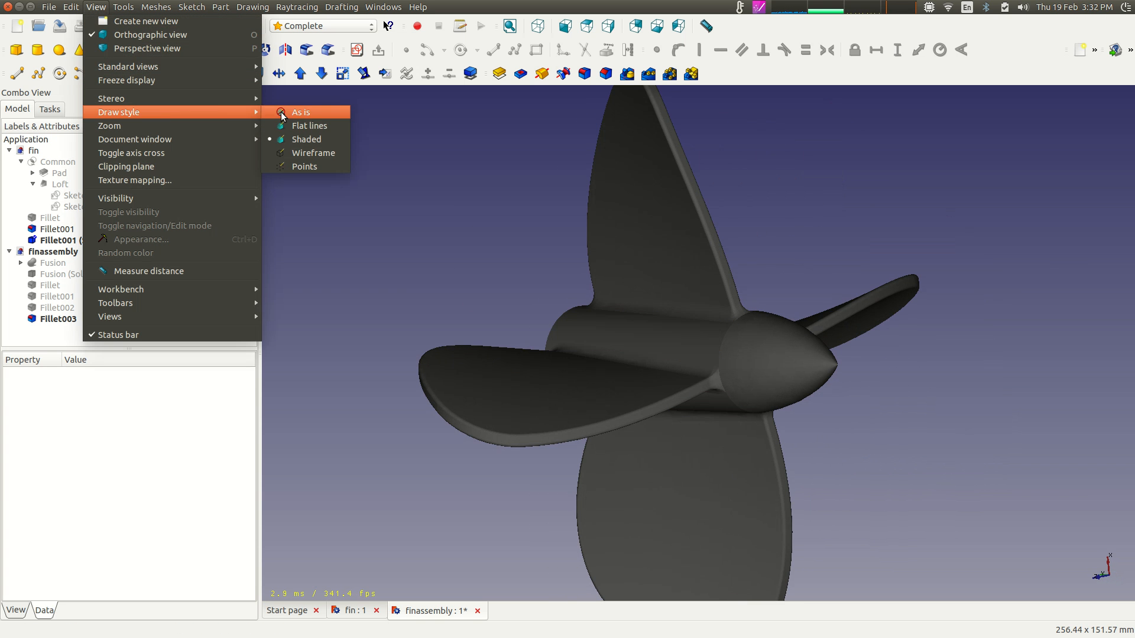
left_click(315, 121)
middle_click_drag(868, 167, 466, 189)
scroll(465, 189, "up", 2)
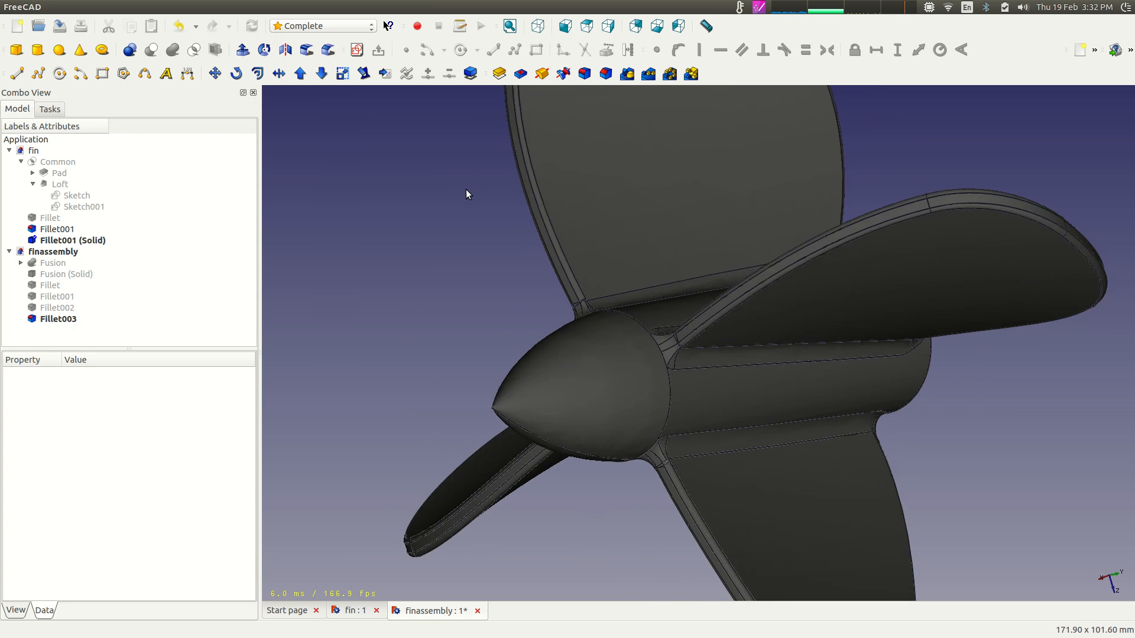
scroll(466, 189, "down", 4)
middle_click_drag(977, 249, 707, 104)
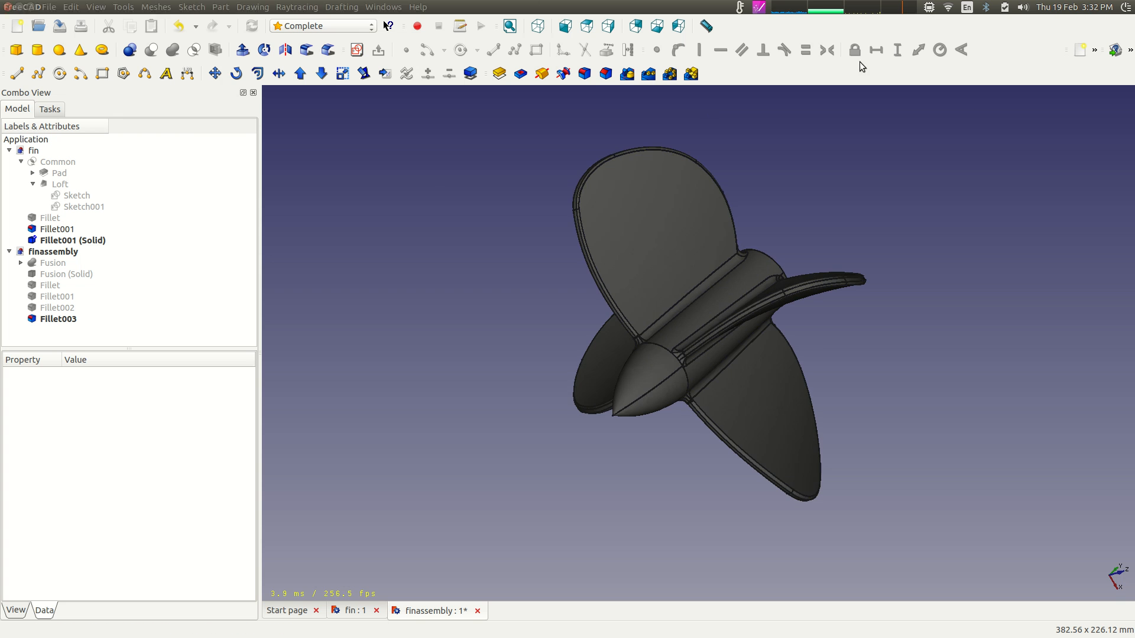
middle_click_drag(522, 425, 572, 257)
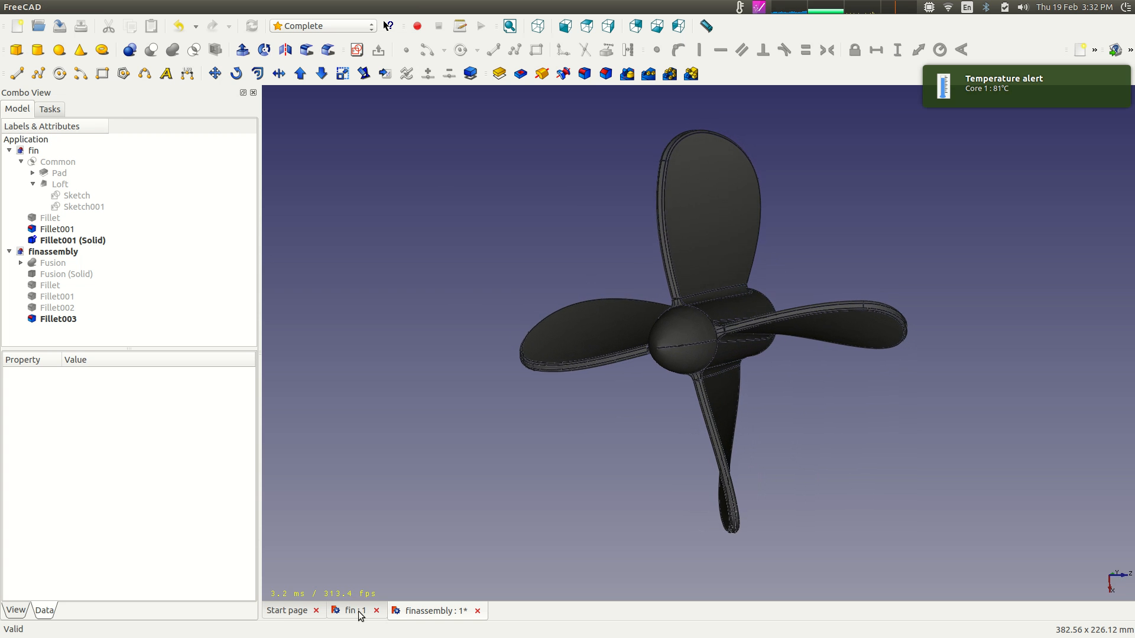
Close the fin and finassembly documents without saving.
left_click(376, 610)
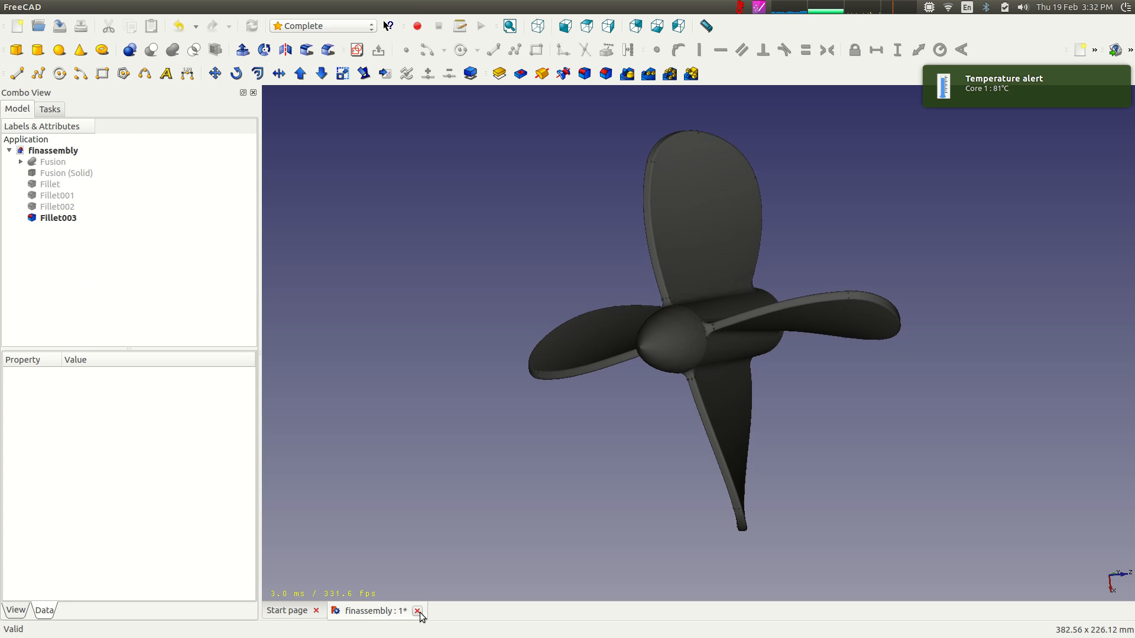
left_click(417, 611)
left_click(598, 263)
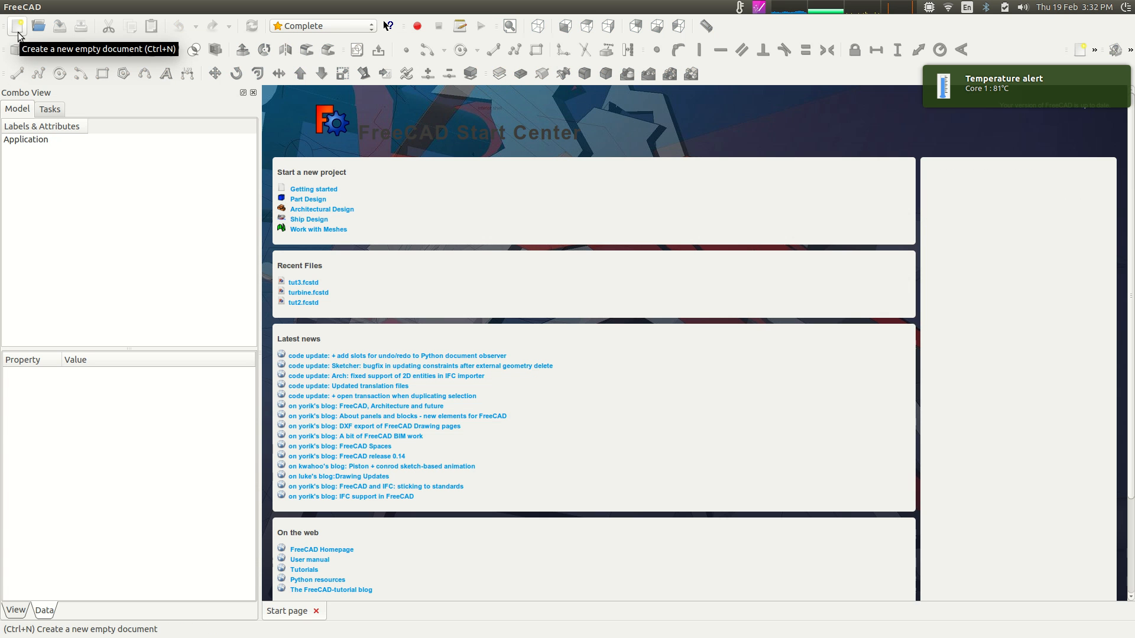
Create a new empty document and switch to the Part workbench to show the loft utility.
mouse_move(432, 637)
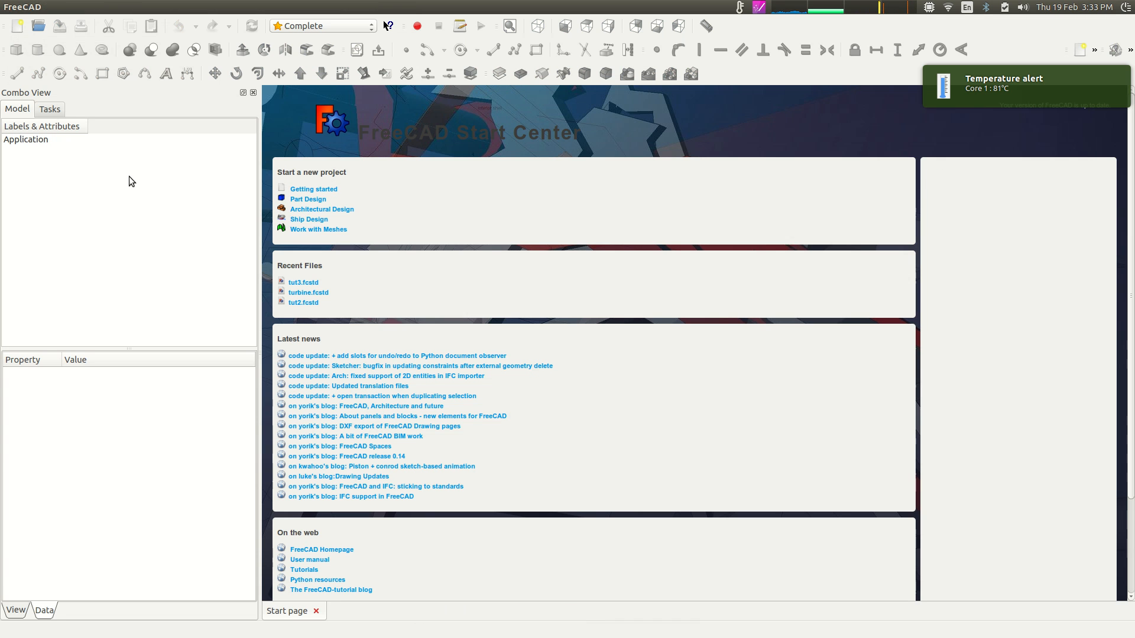
left_click(18, 26)
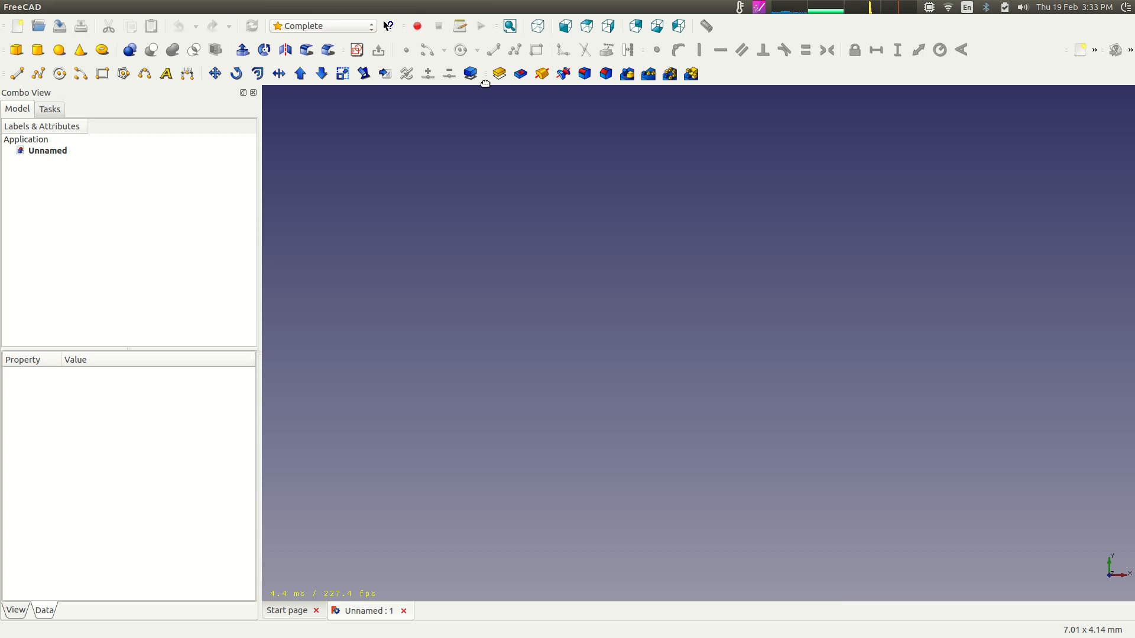
mouse_move(117, 7)
left_click(373, 28)
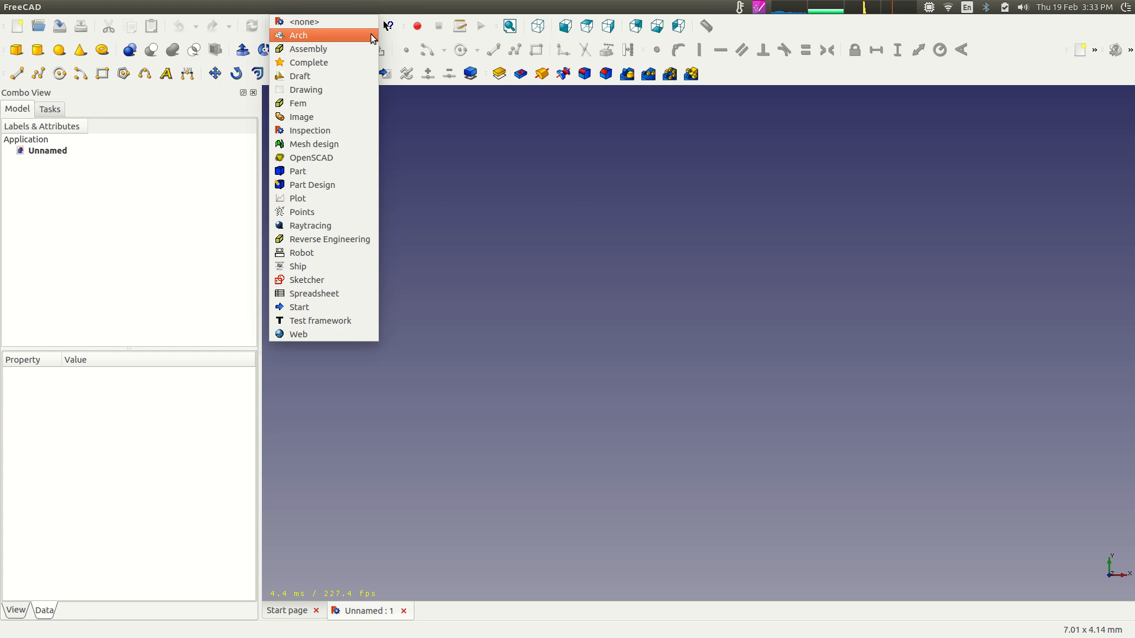
left_click(343, 172)
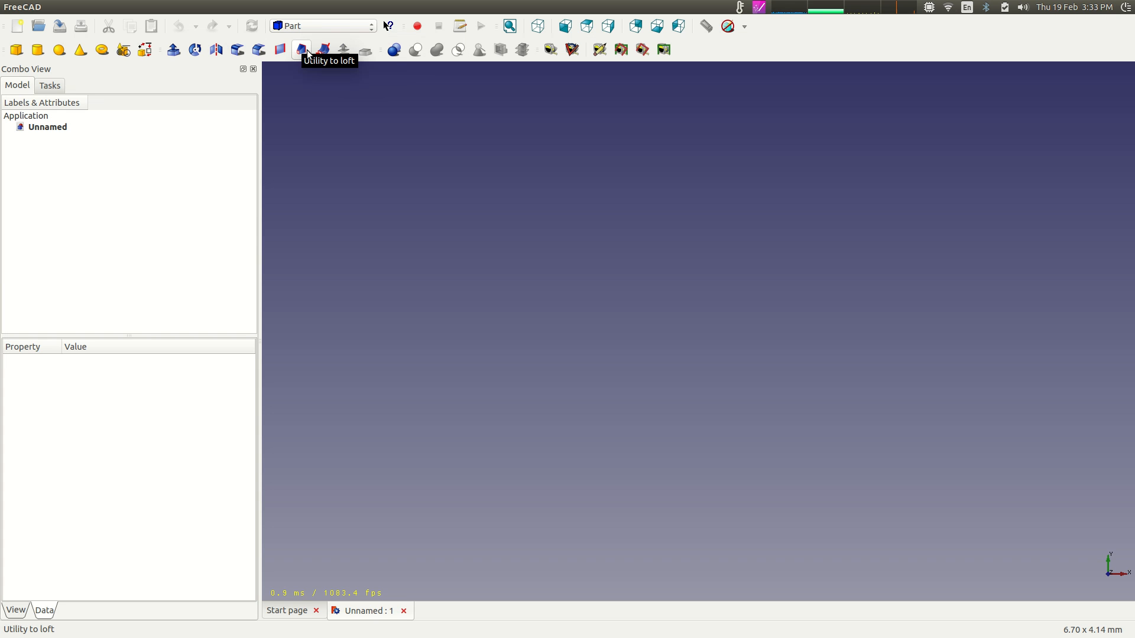
Switch to the Sketcher workbench and start a new sketch on the XY plane with zero offset.
left_click(372, 30)
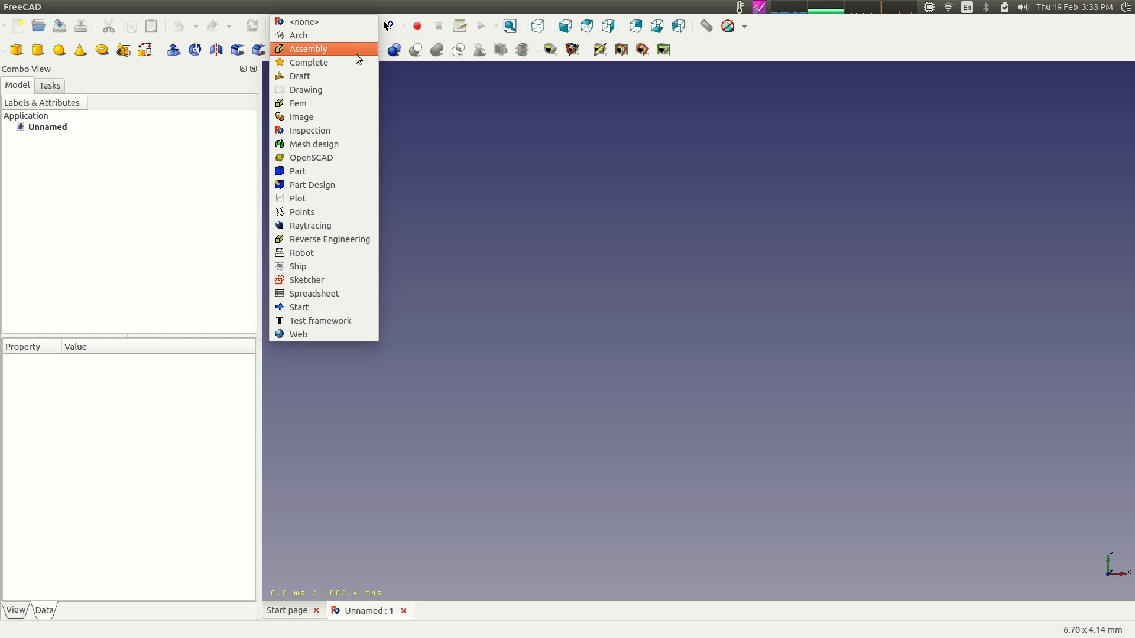
left_click(323, 280)
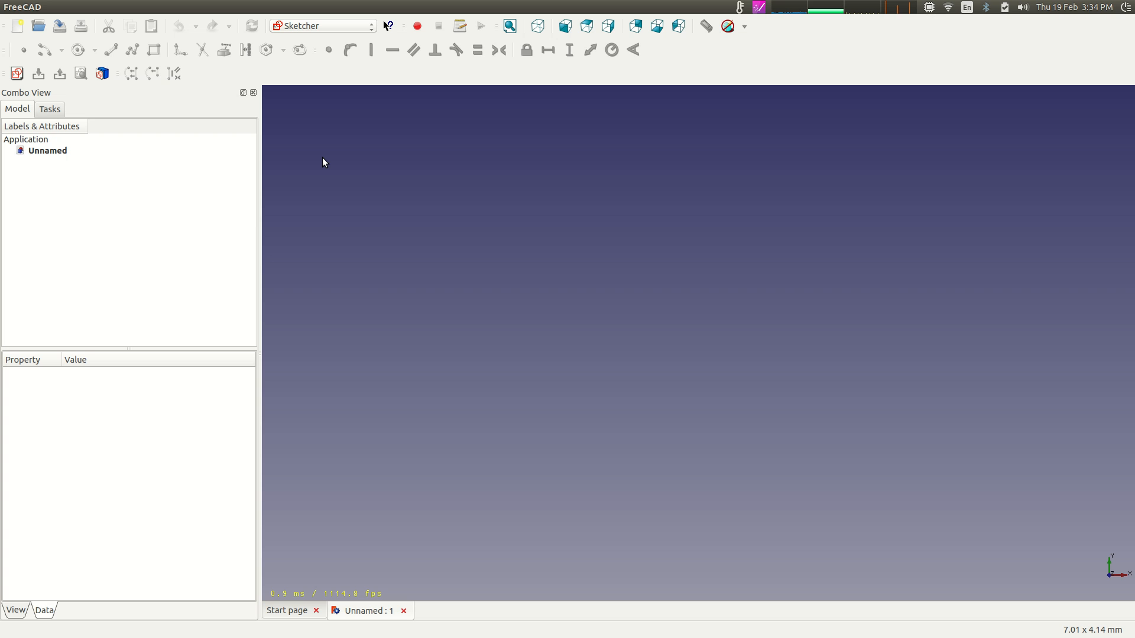
left_click(17, 74)
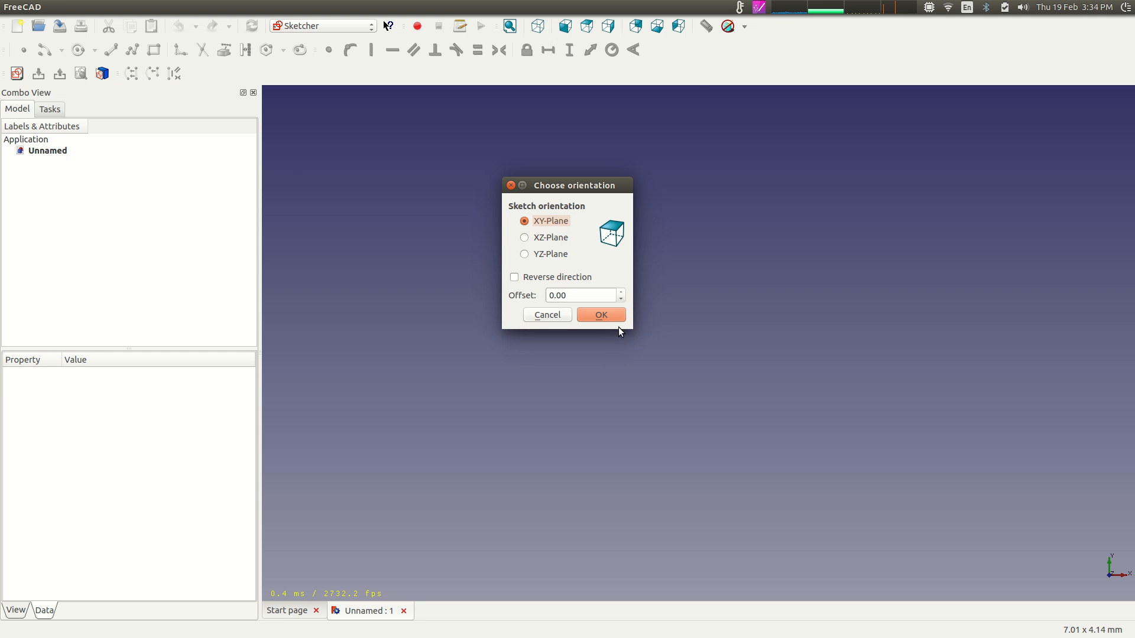
left_click(605, 317)
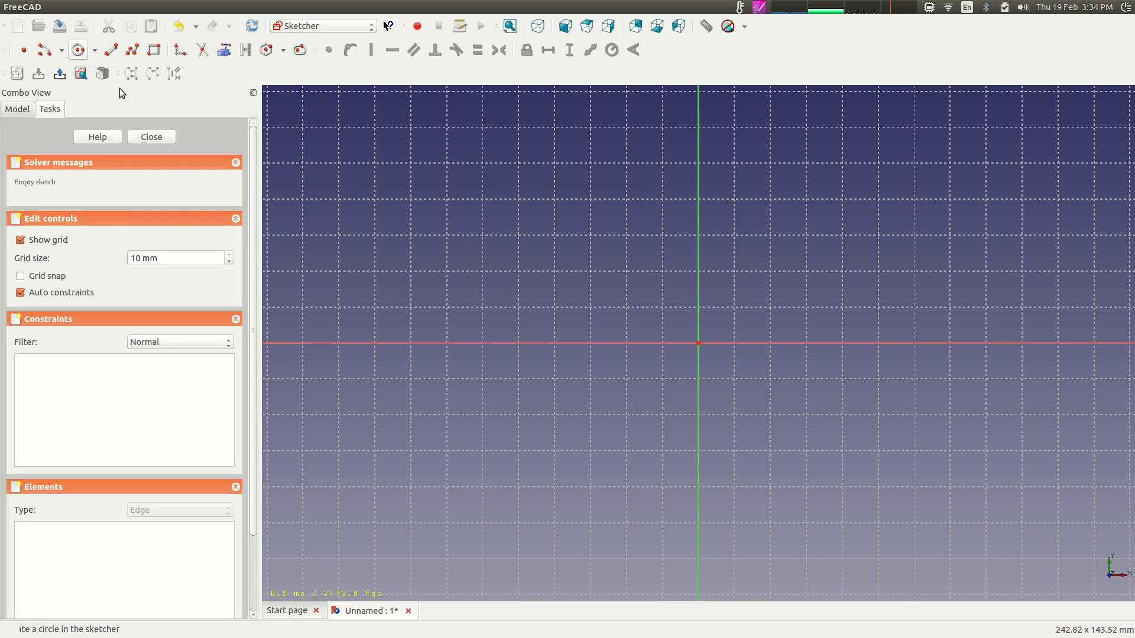
Complete and close the sketch with a circle centred on the origin, constraining its radius at the drawn 26.6176 mm.
left_click(698, 343)
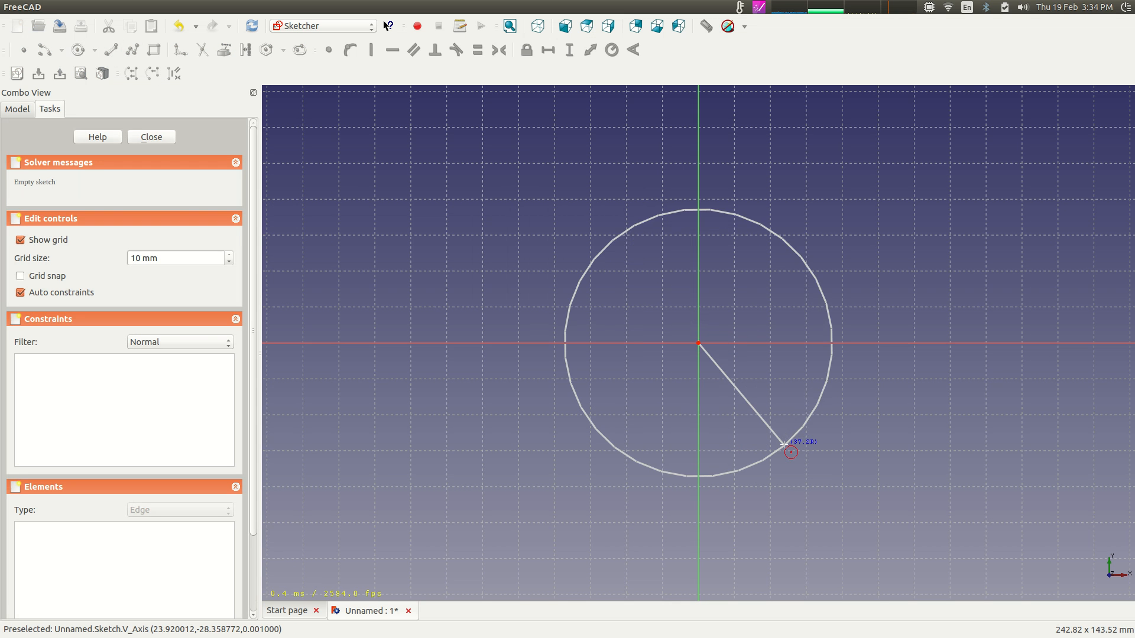
left_click(756, 422)
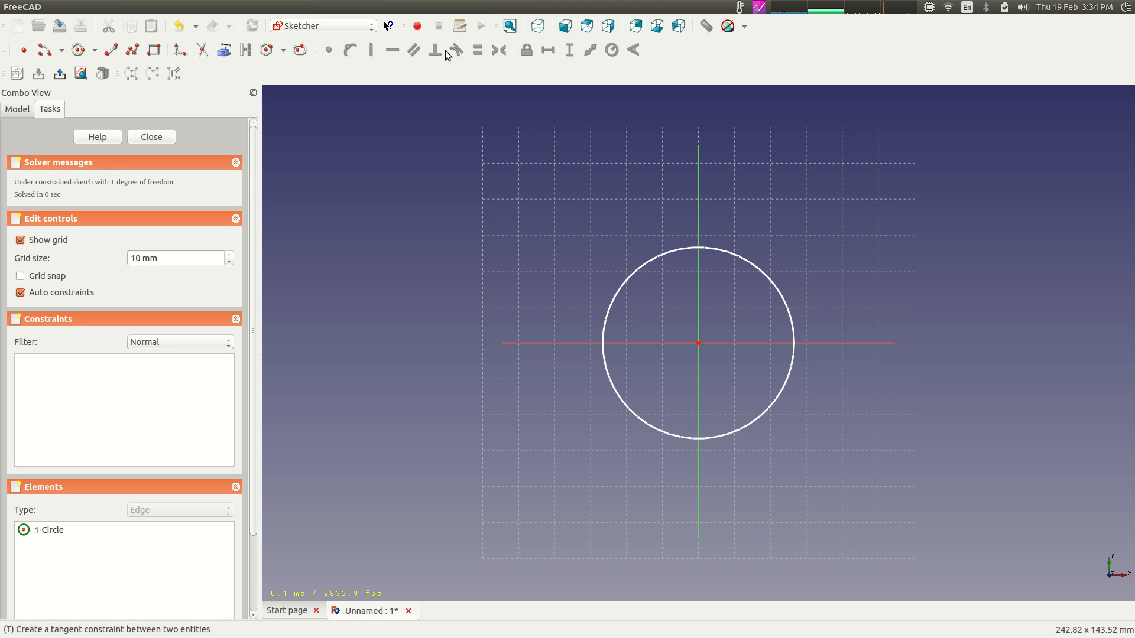
left_click(735, 256)
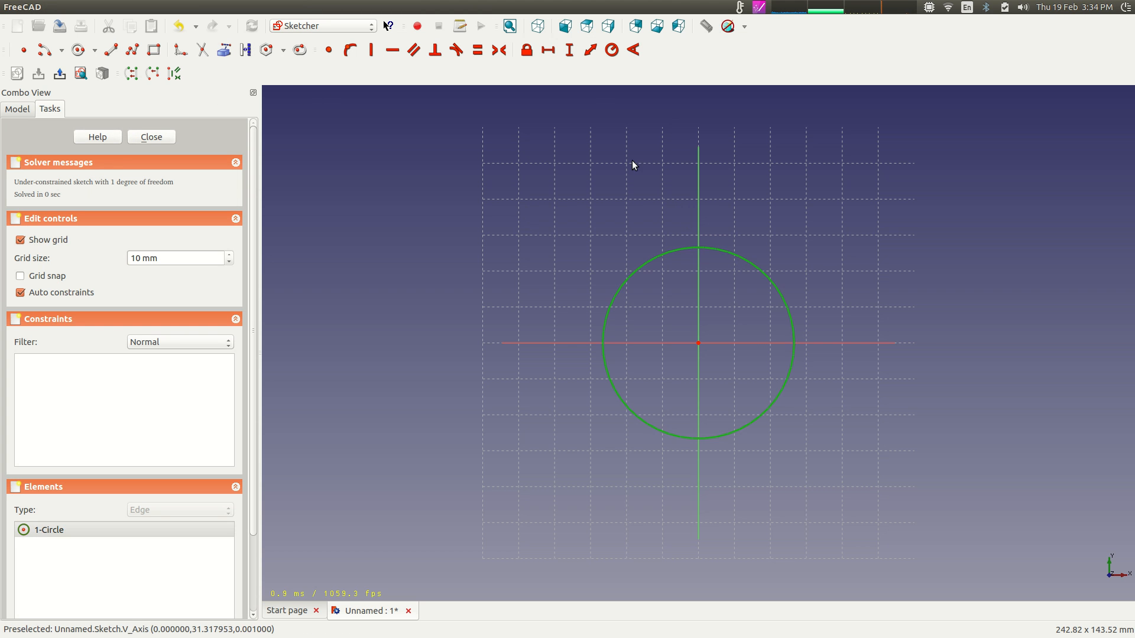
left_click(612, 49)
left_click(604, 255)
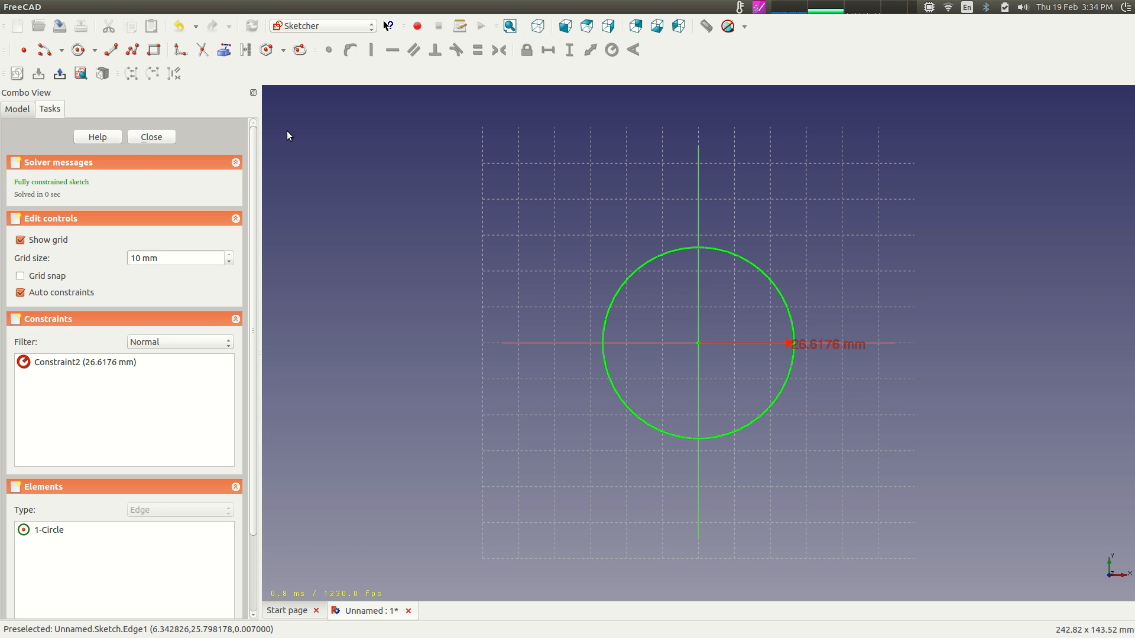
left_click(145, 137)
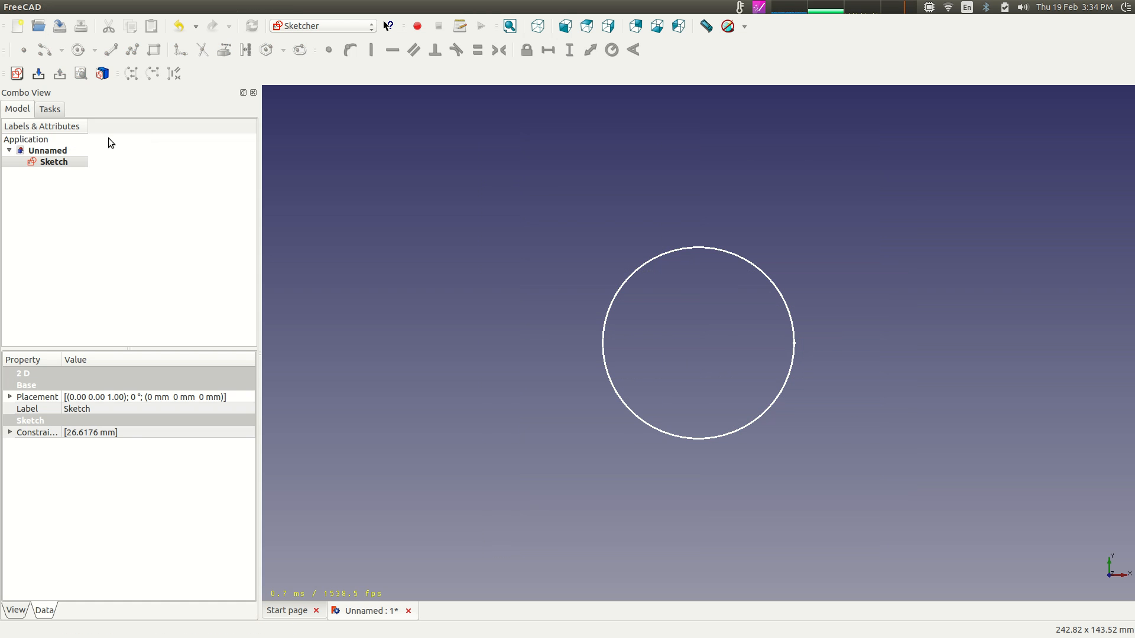
left_click(92, 207)
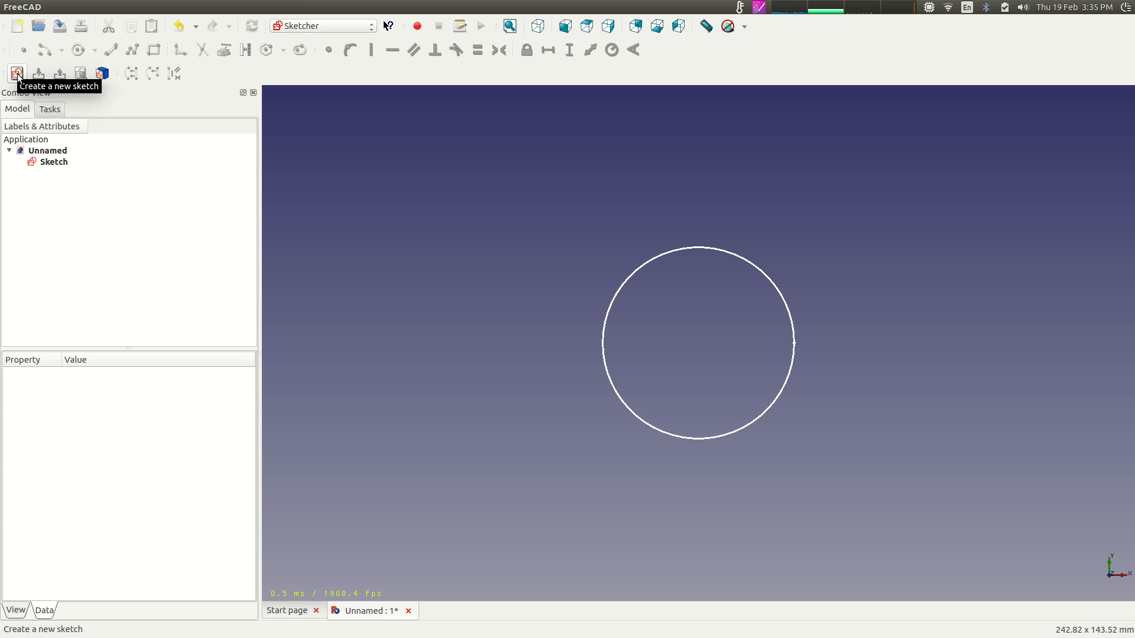
Start a second sketch on the XY plane with reversed direction and an offset of 50.
left_click(18, 75)
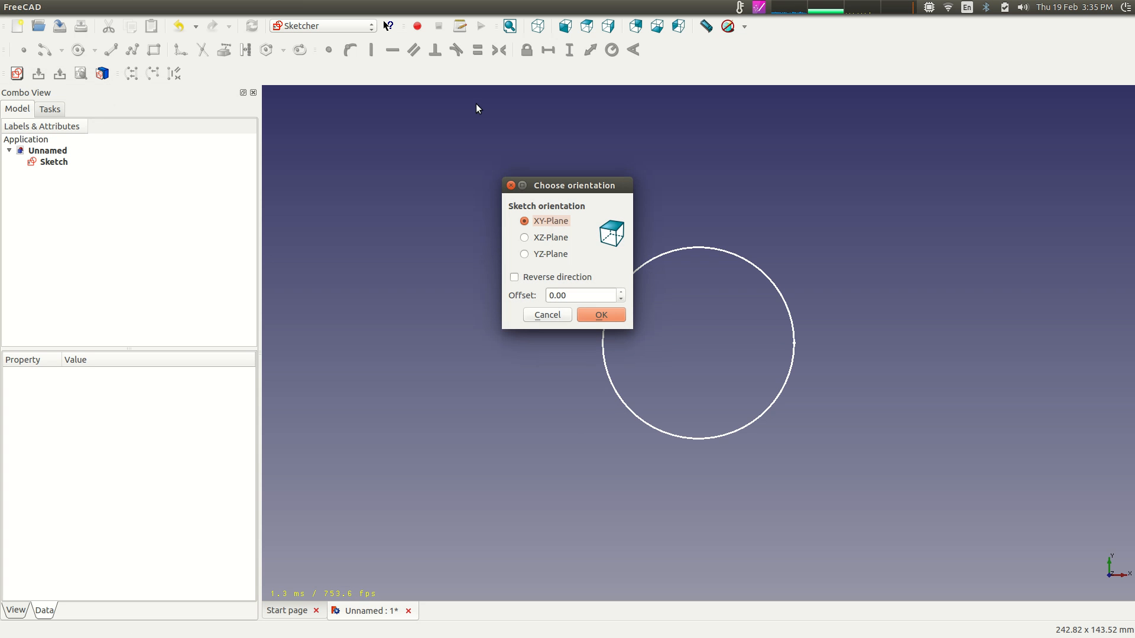
left_click(516, 279)
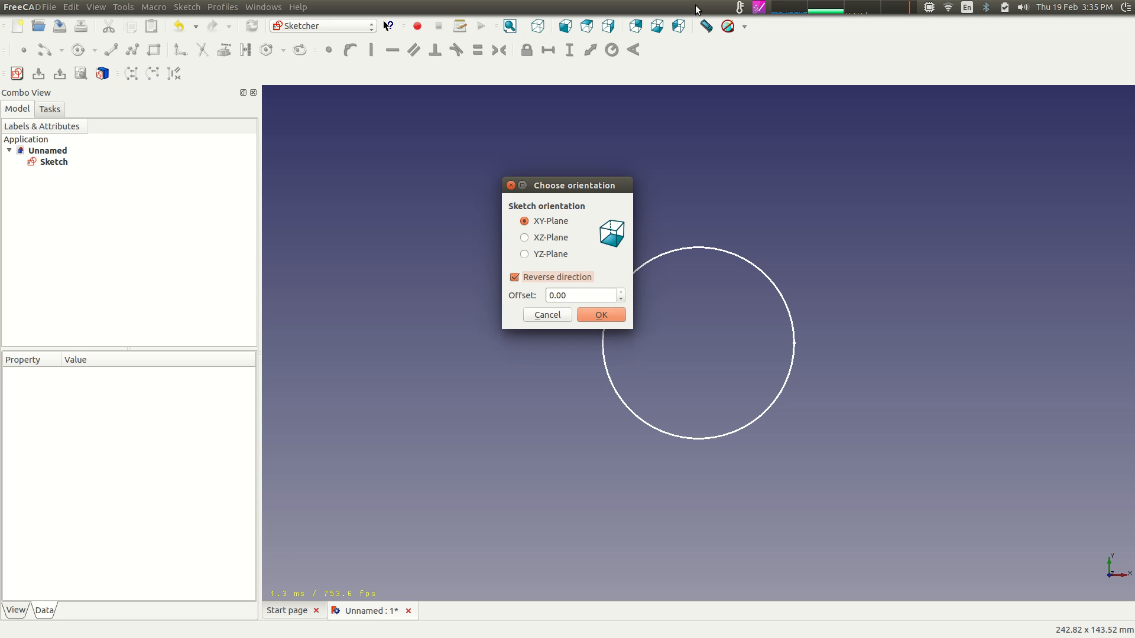
left_click(552, 296)
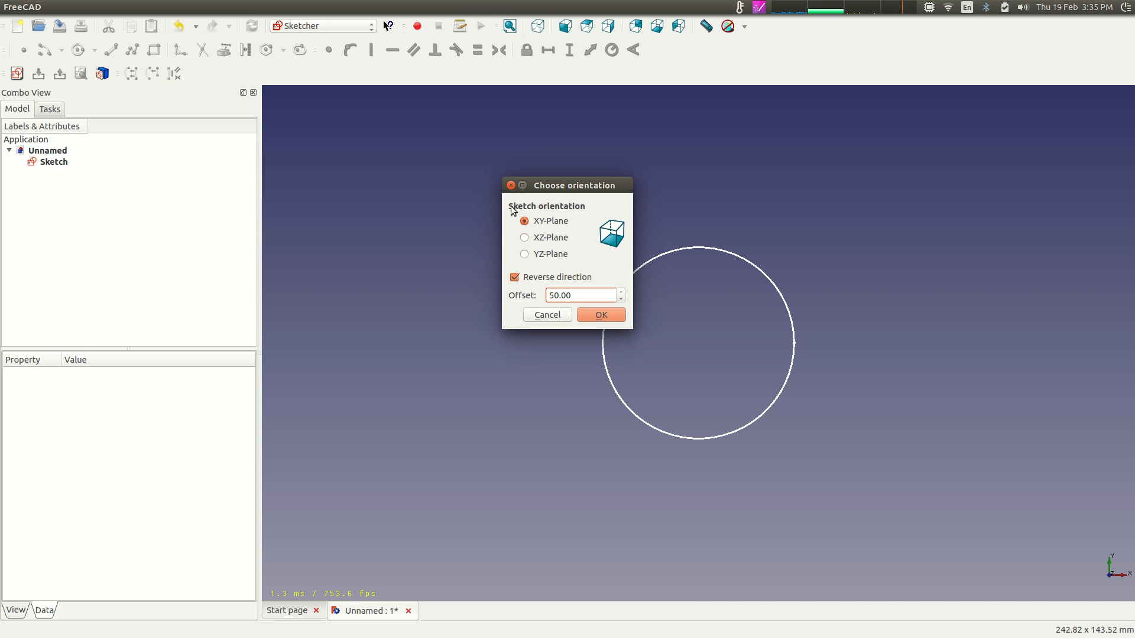
left_click(601, 315)
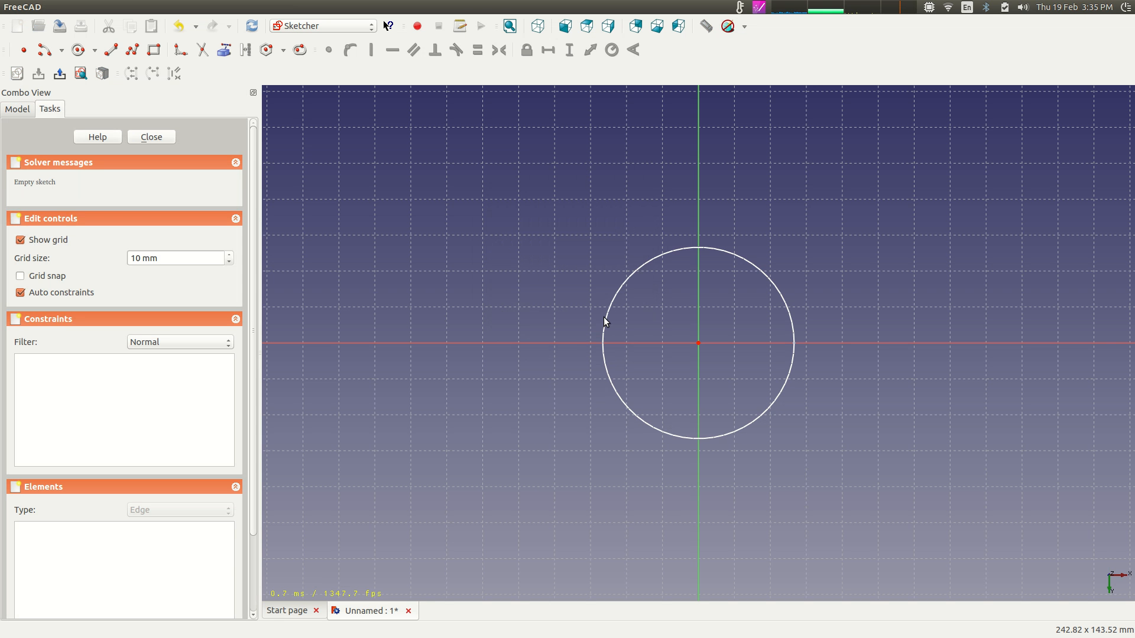
Draw a rectangle in the new sketch that encloses the circle and the origin.
mouse_move(877, 218)
middle_mouse_down()
mouse_move(774, 263)
mouse_move(780, 273)
mouse_move(736, 332)
mouse_move(780, 318)
mouse_move(815, 254)
mouse_move(853, 230)
middle_mouse_up()
left_click(657, 26)
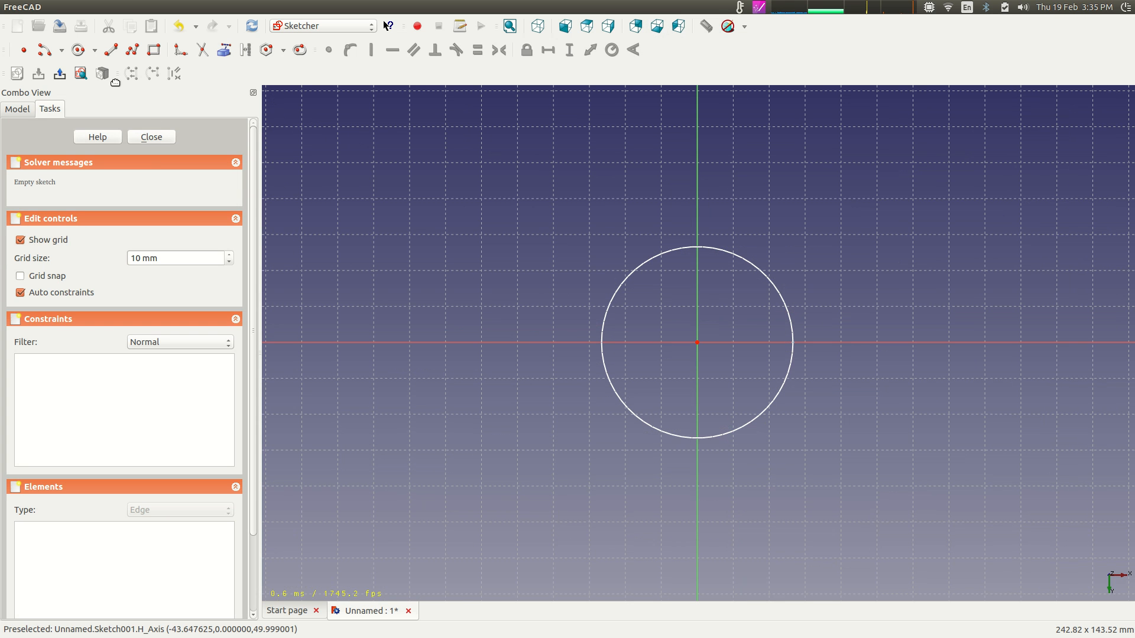
left_click(153, 50)
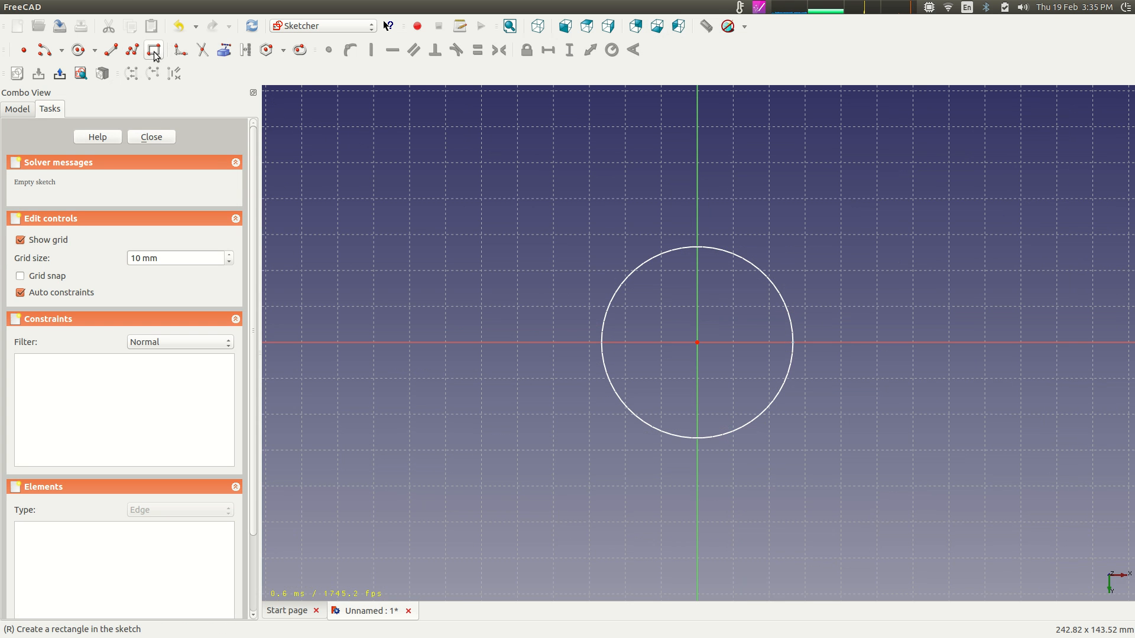
left_click(809, 458)
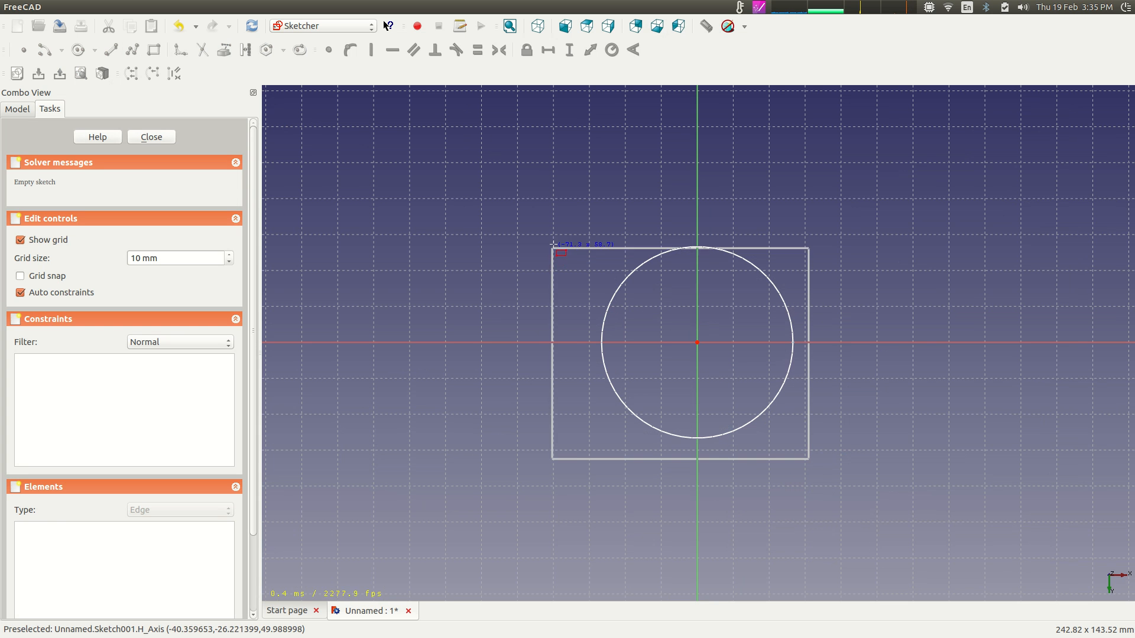
left_click(574, 204)
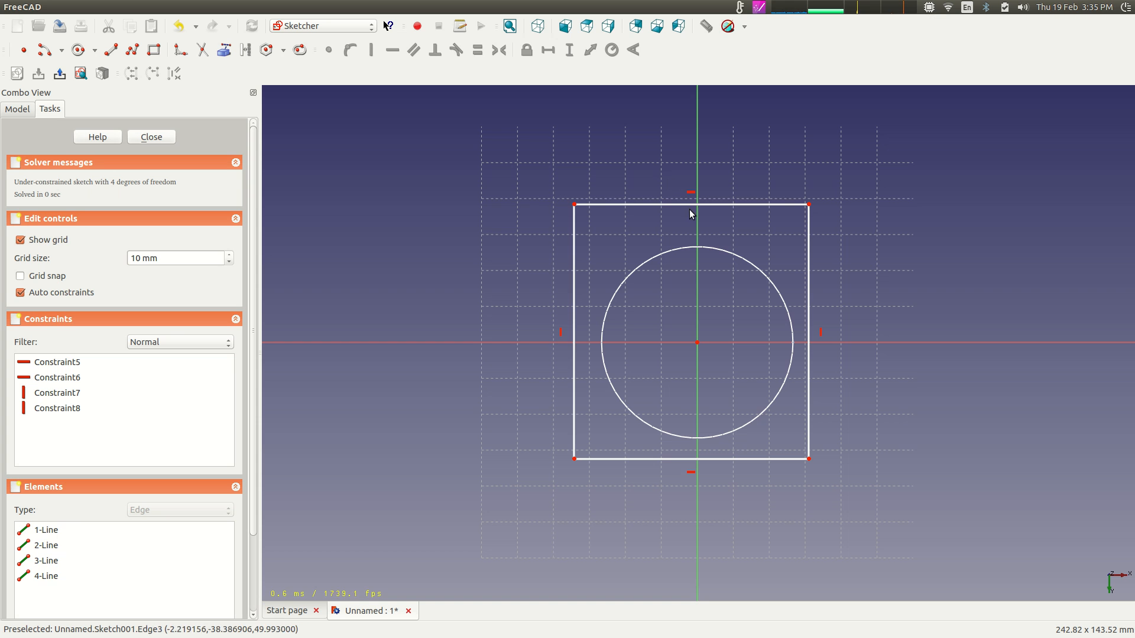
Make the rectangle's two upper corners symmetric about the vertical axis.
left_click(572, 203)
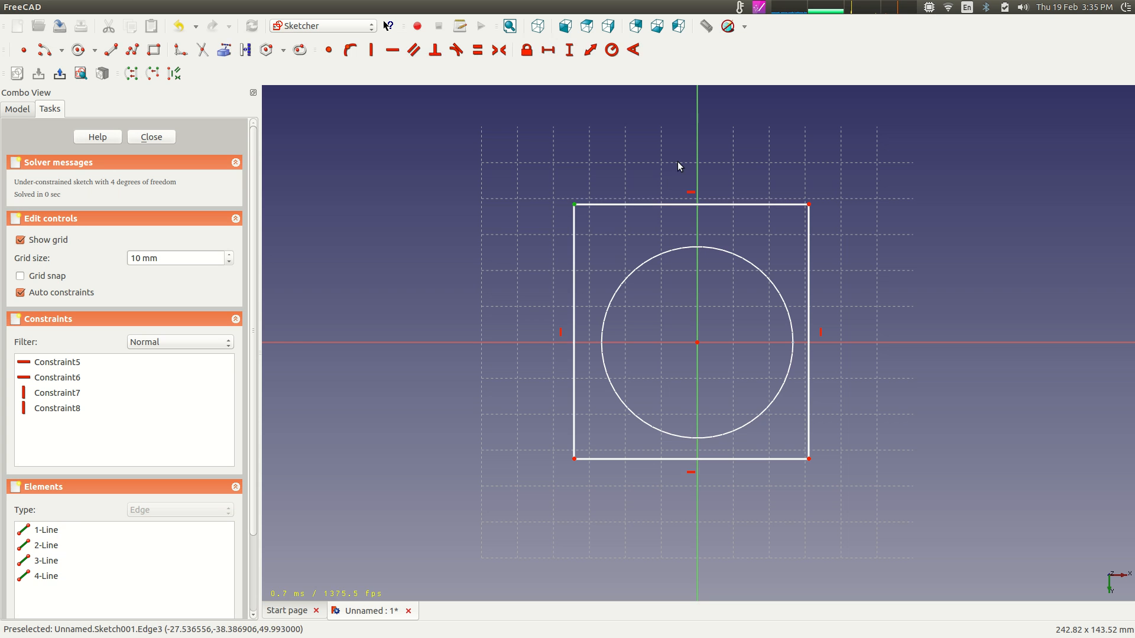
left_click(809, 204)
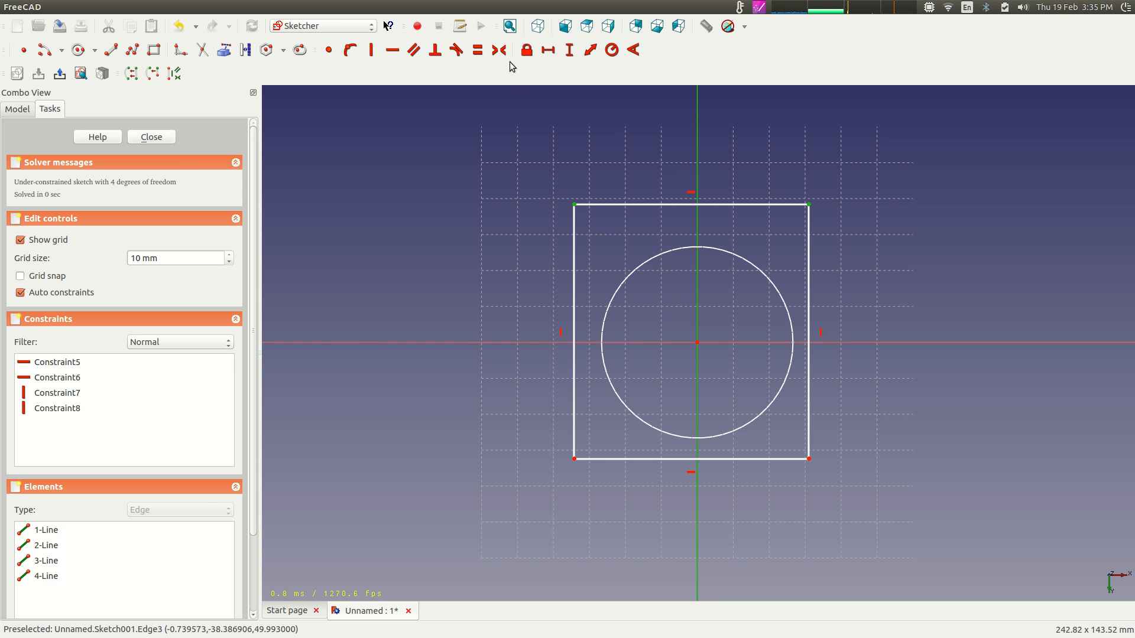
left_click(499, 50)
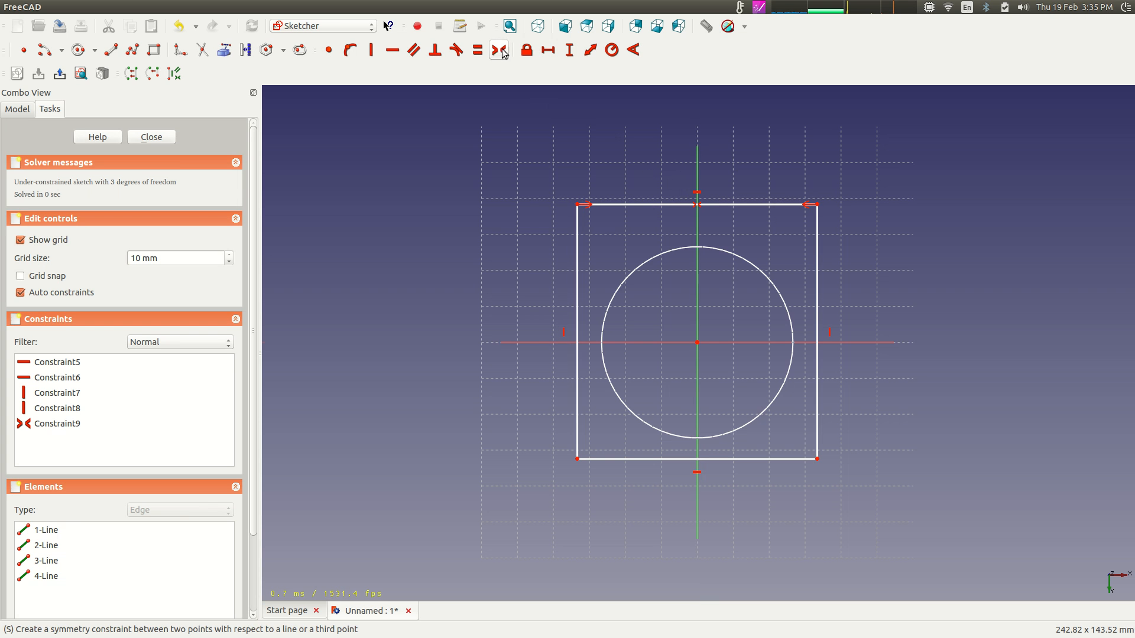
Make the rectangle's two corners on the left side symmetric about the horizontal axis.
left_click(577, 460)
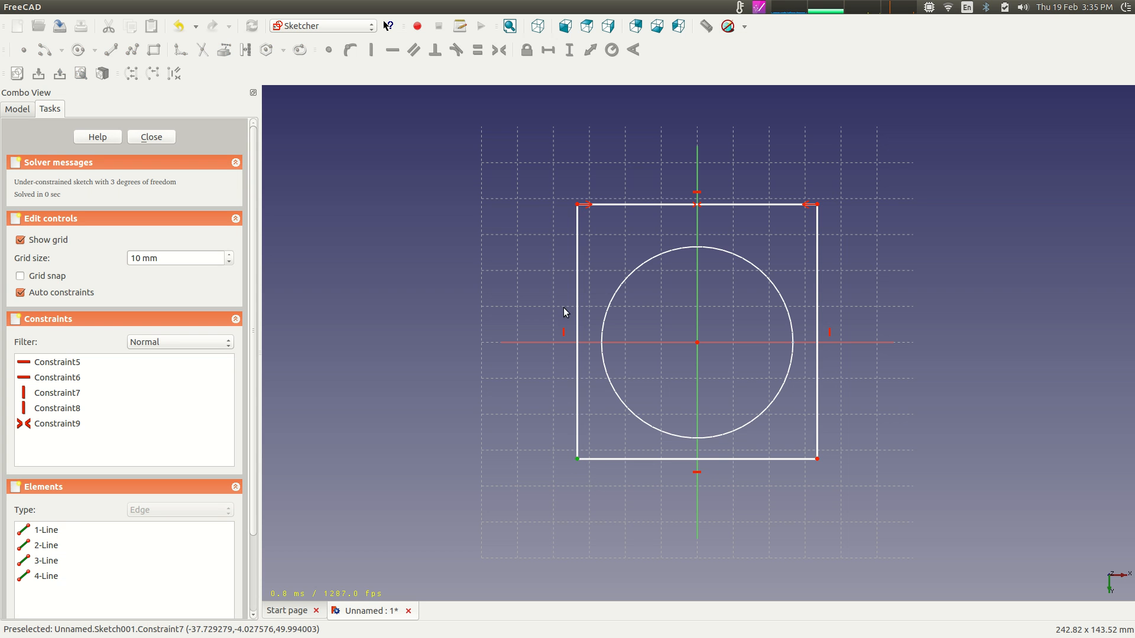
left_click(578, 206)
left_click(525, 343)
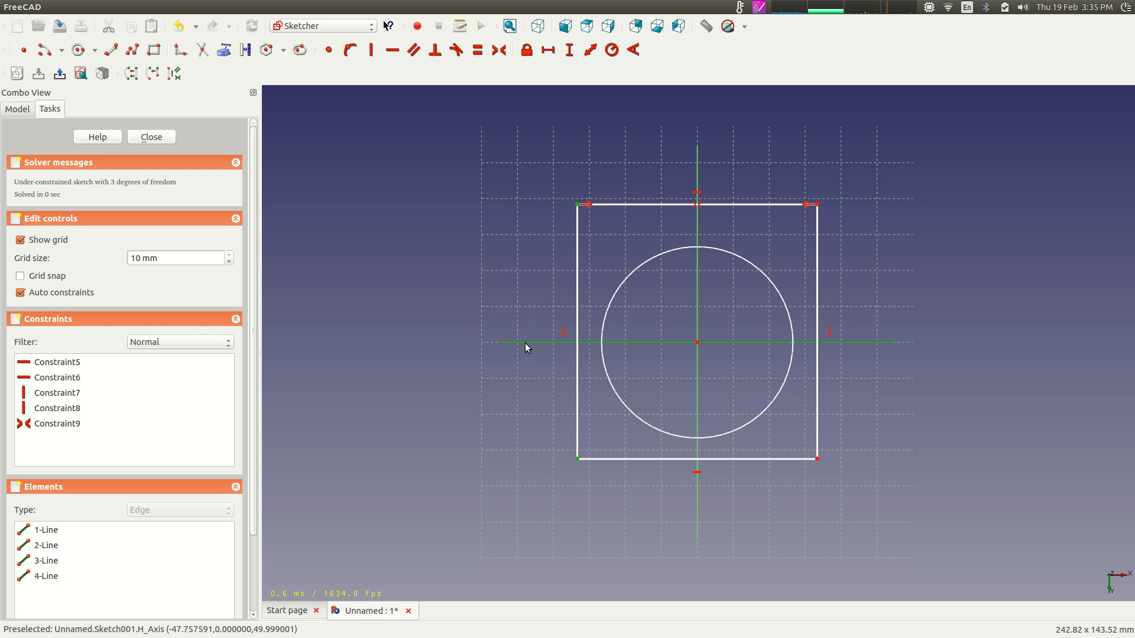
left_click(499, 52)
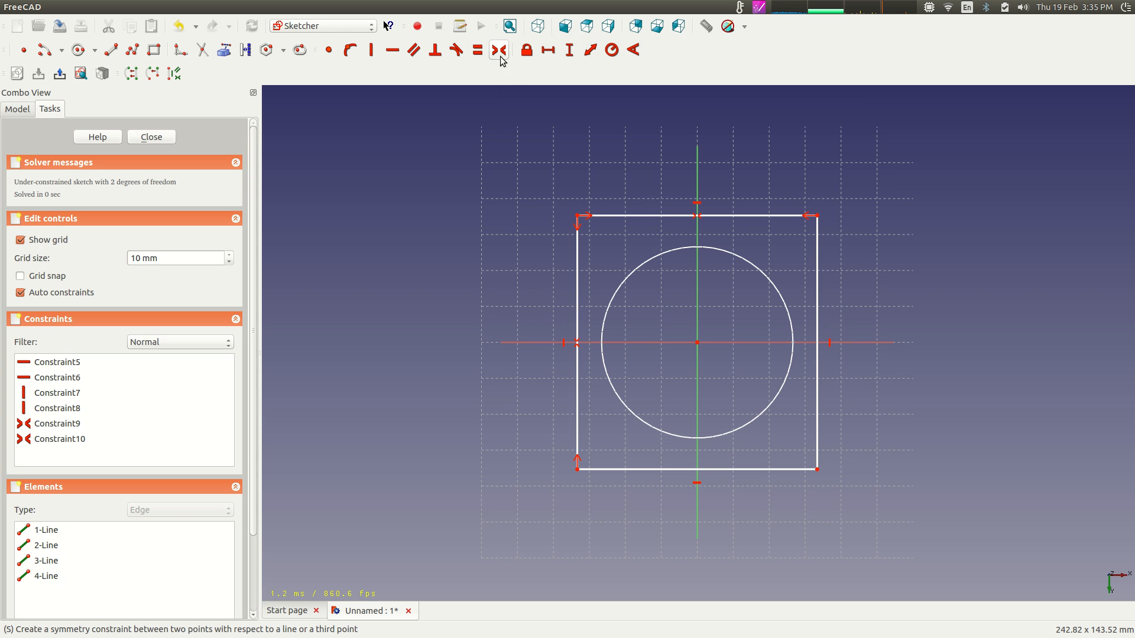
Constrain the rectangle's upper and left edges to equal length so that it is square.
left_click(661, 214)
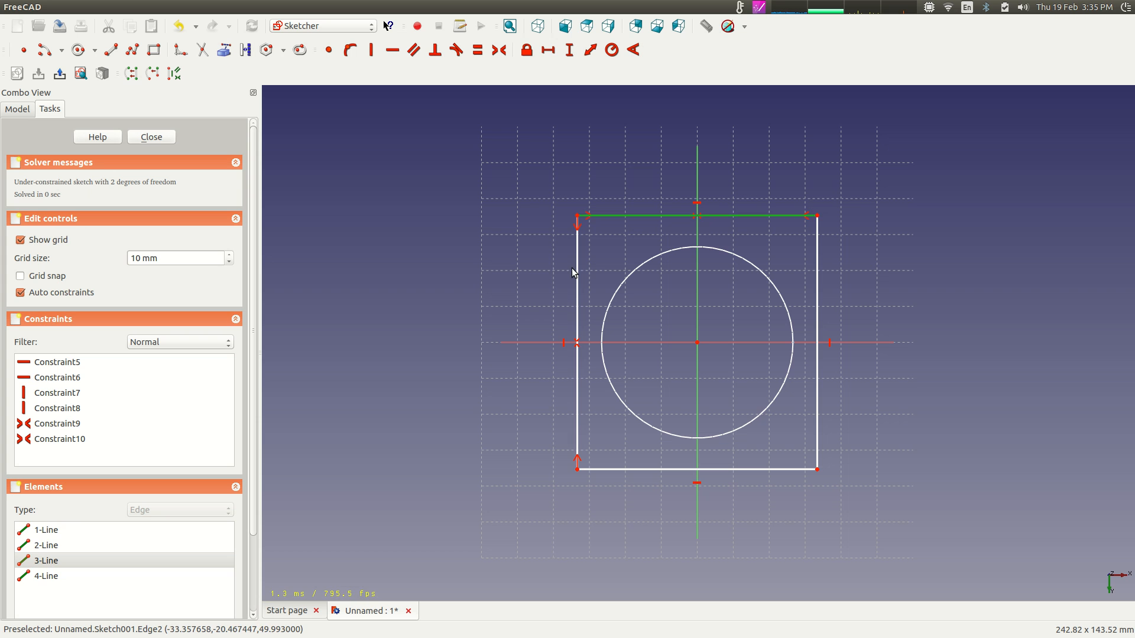
left_click(576, 268)
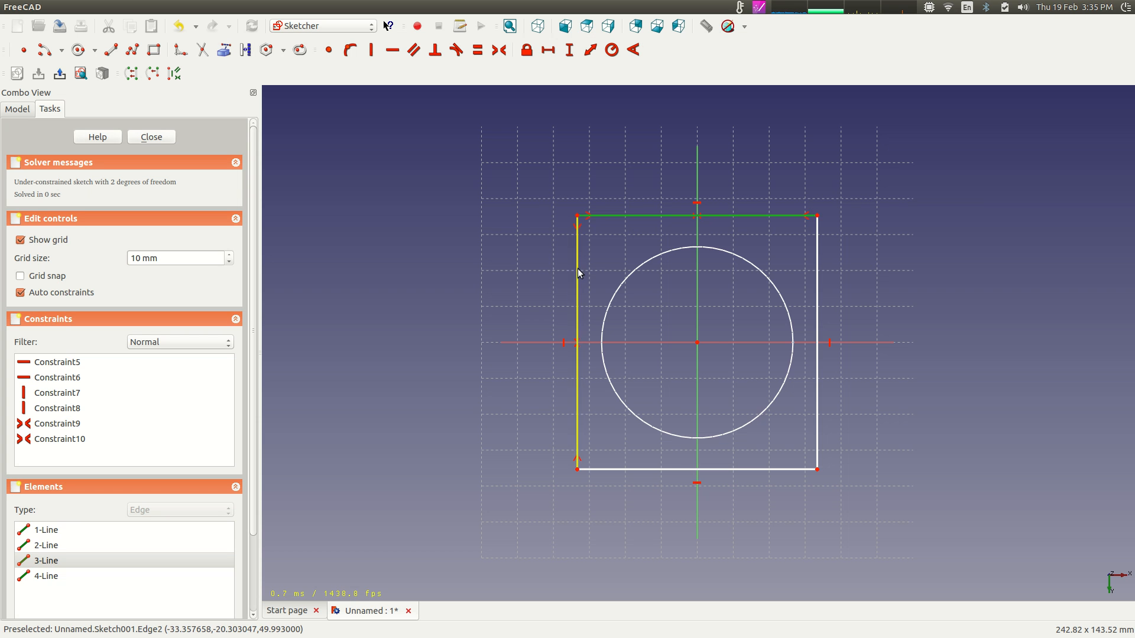
left_click(478, 51)
Constrain the square's upper edge to its drawn length of 68.655 mm and close the sketch.
left_click(662, 219)
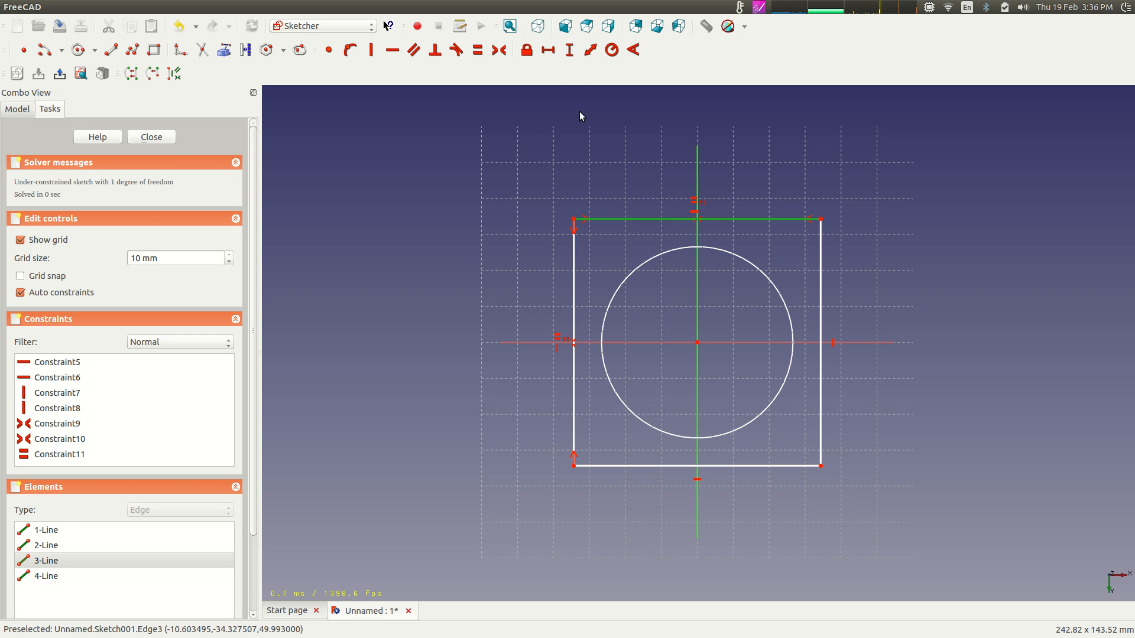
left_click(590, 49)
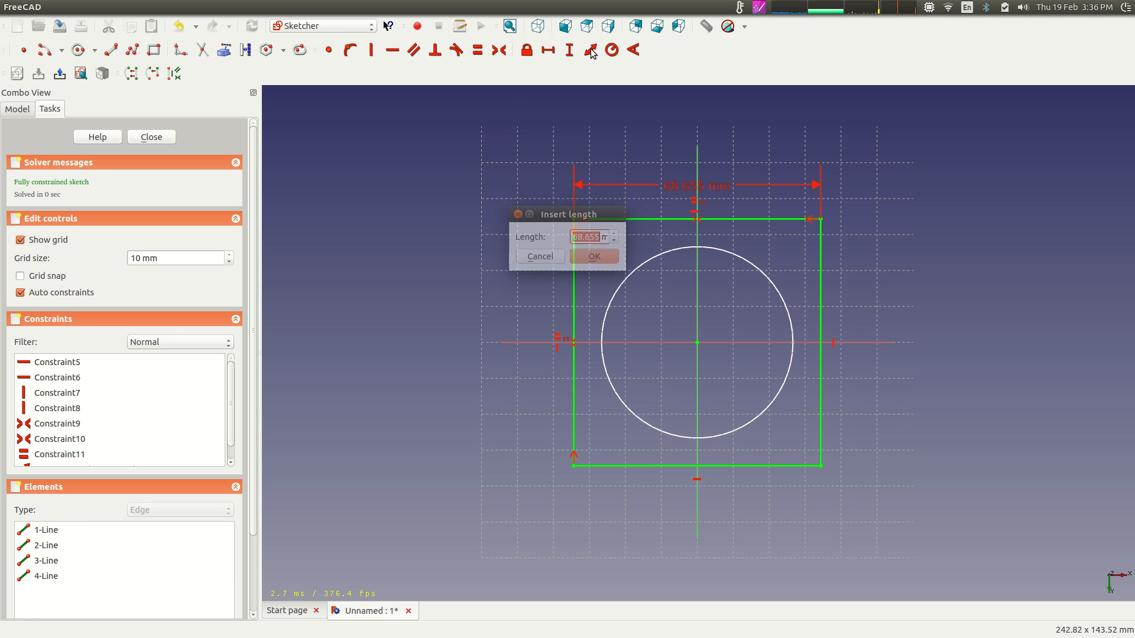
left_click(591, 258)
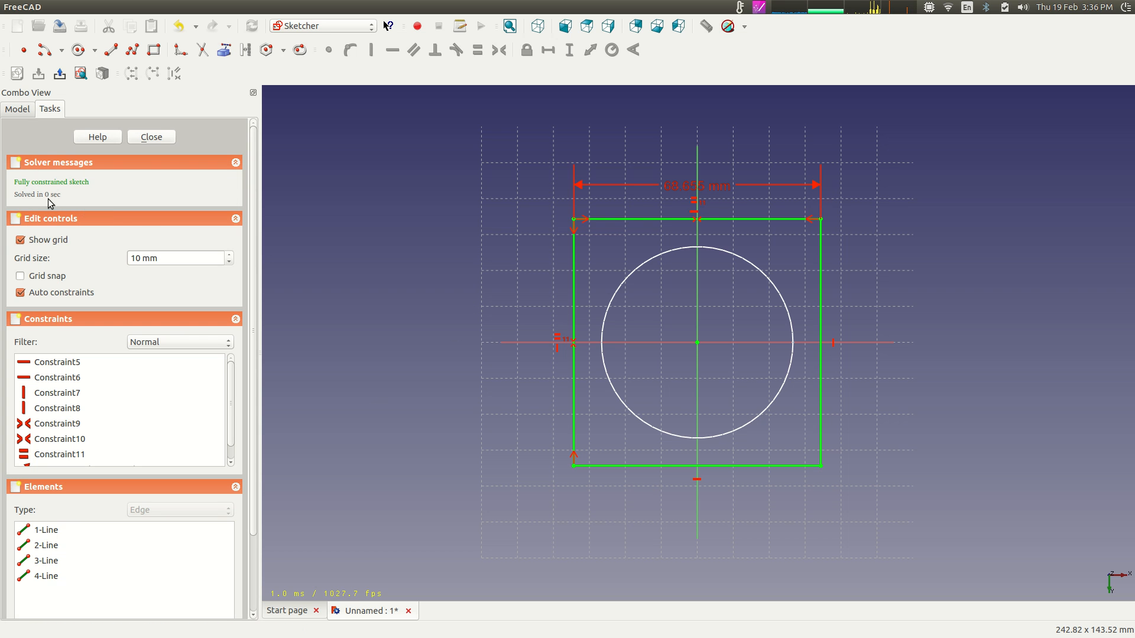
left_click(153, 138)
Clear the selection and switch to the Part workbench.
mouse_move(977, 219)
middle_mouse_down()
mouse_move(815, 311)
mouse_move(942, 218)
mouse_move(879, 274)
mouse_move(811, 291)
mouse_move(838, 279)
middle_mouse_up()
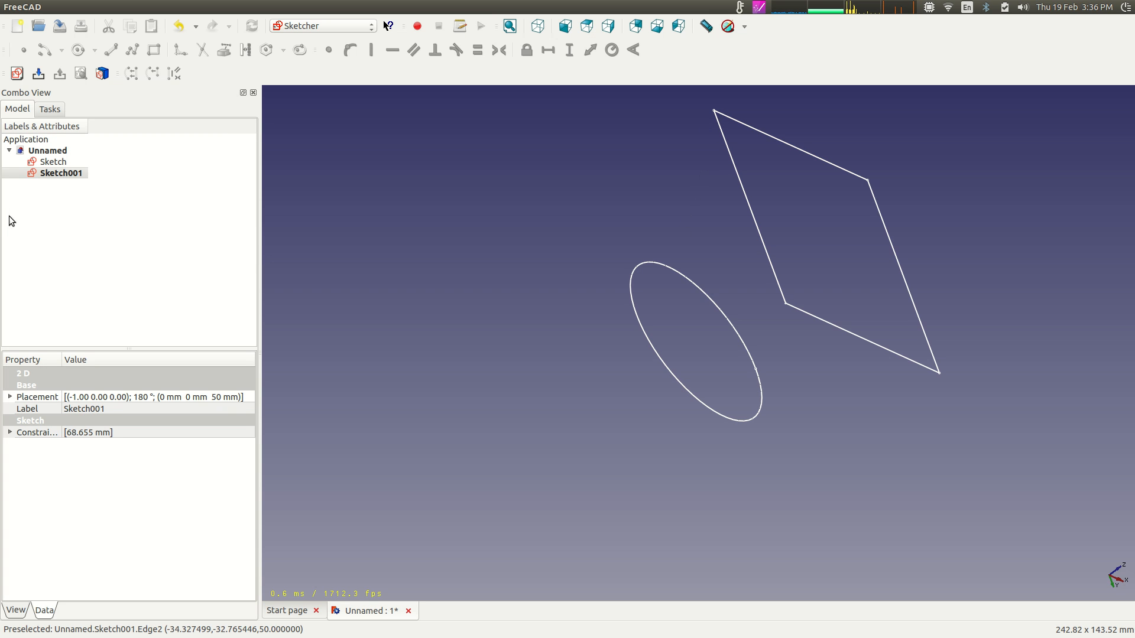
left_click(126, 156)
left_click(322, 26)
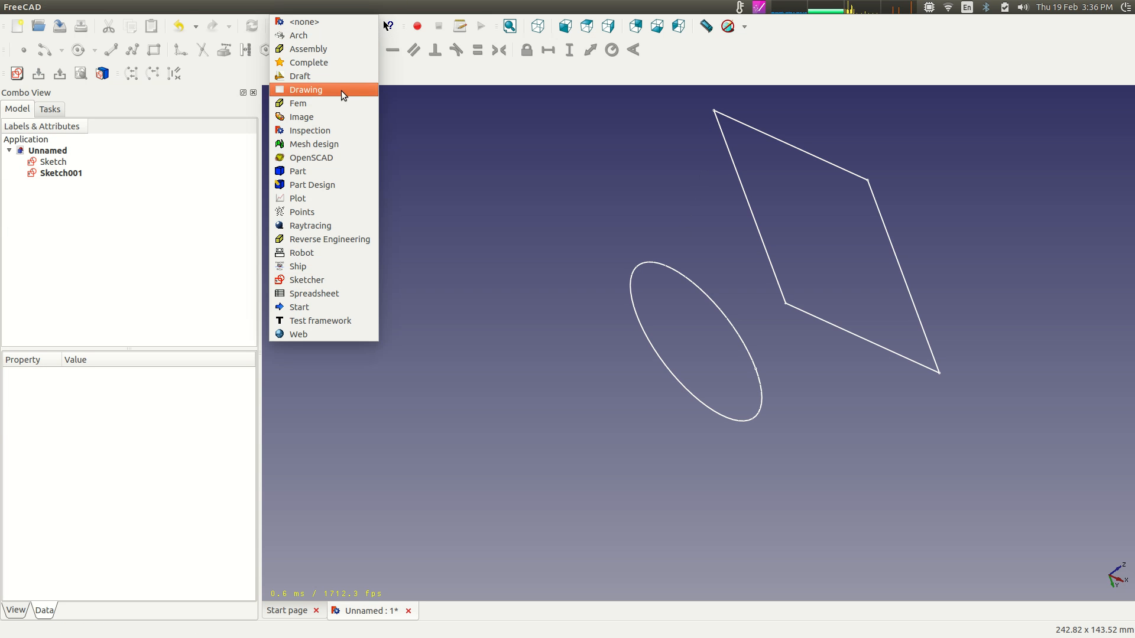
left_click(331, 171)
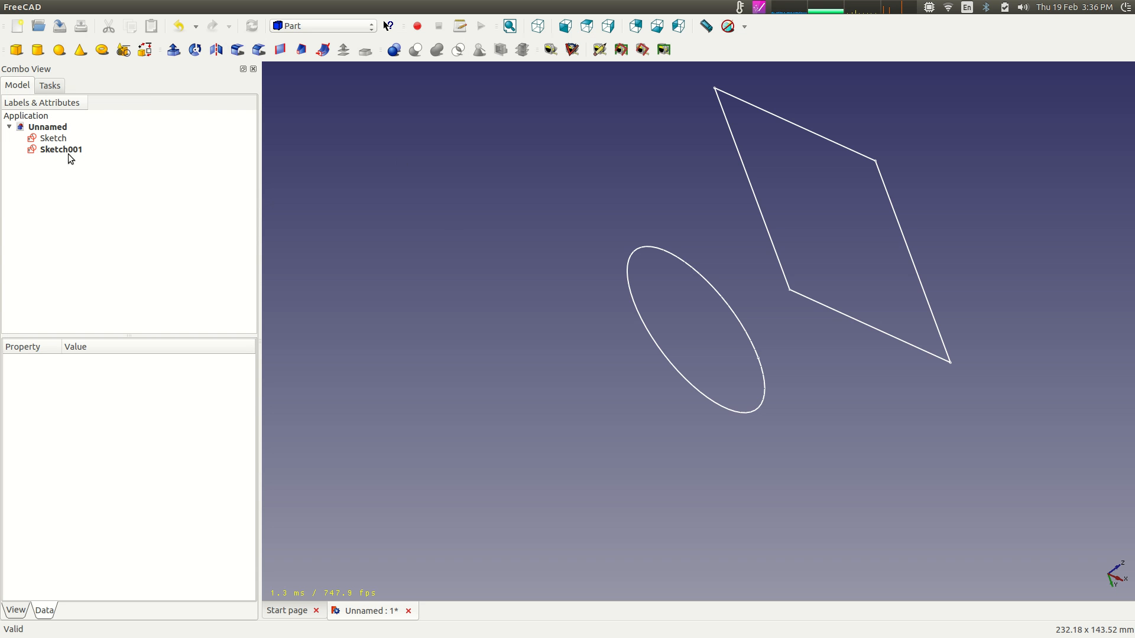
Create a solid loft from the circle sketch to the square sketch, in that order.
left_click(301, 50)
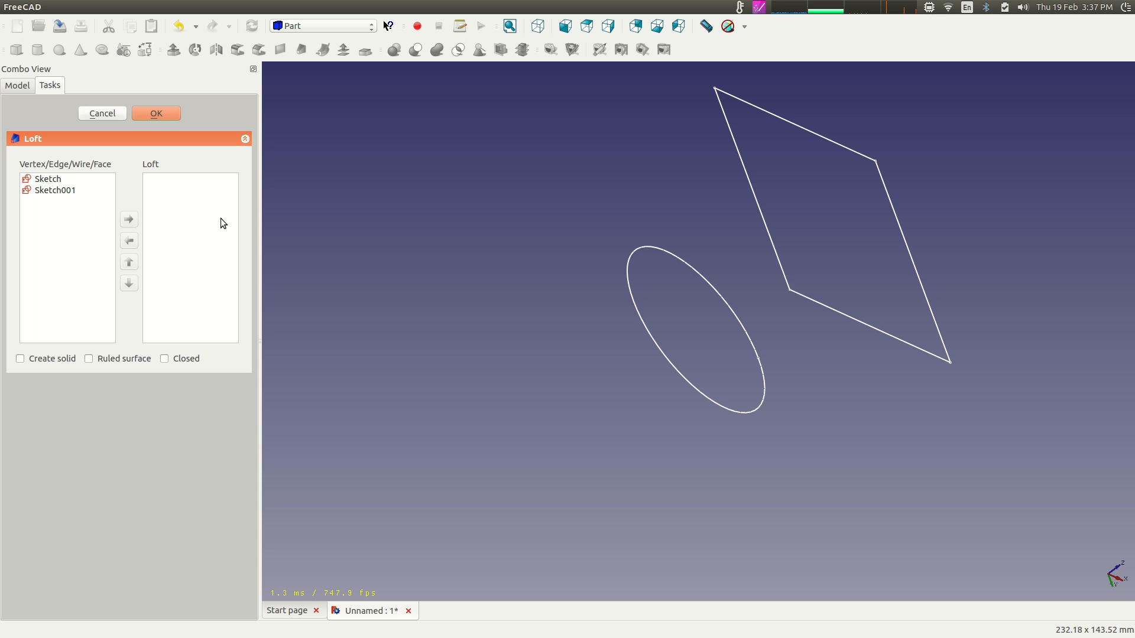
left_click(45, 180)
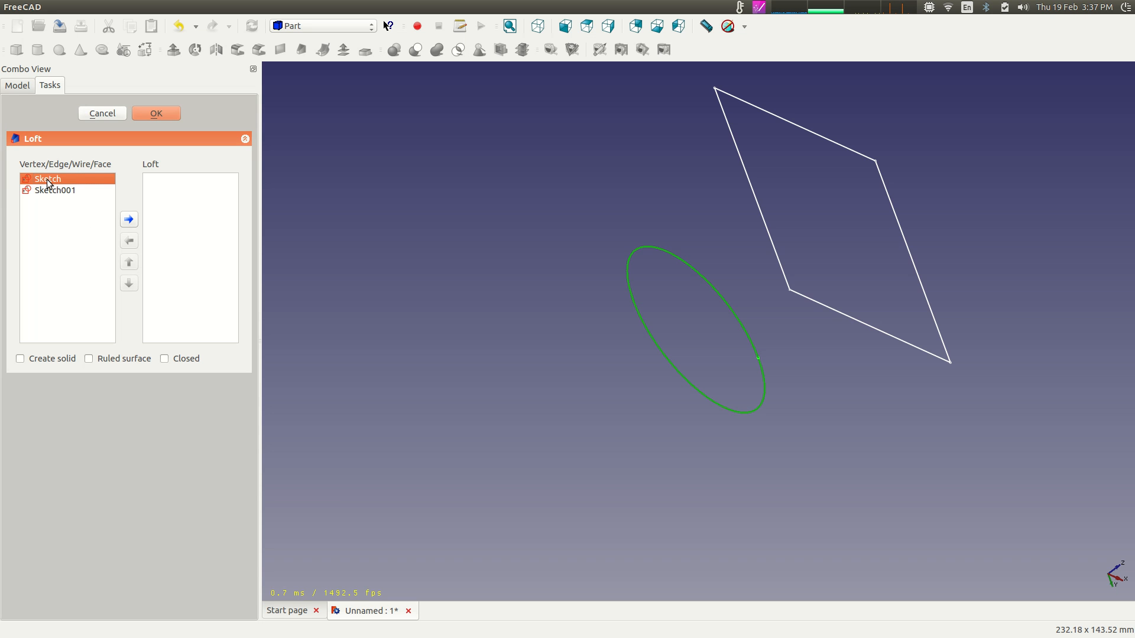
left_click(130, 220)
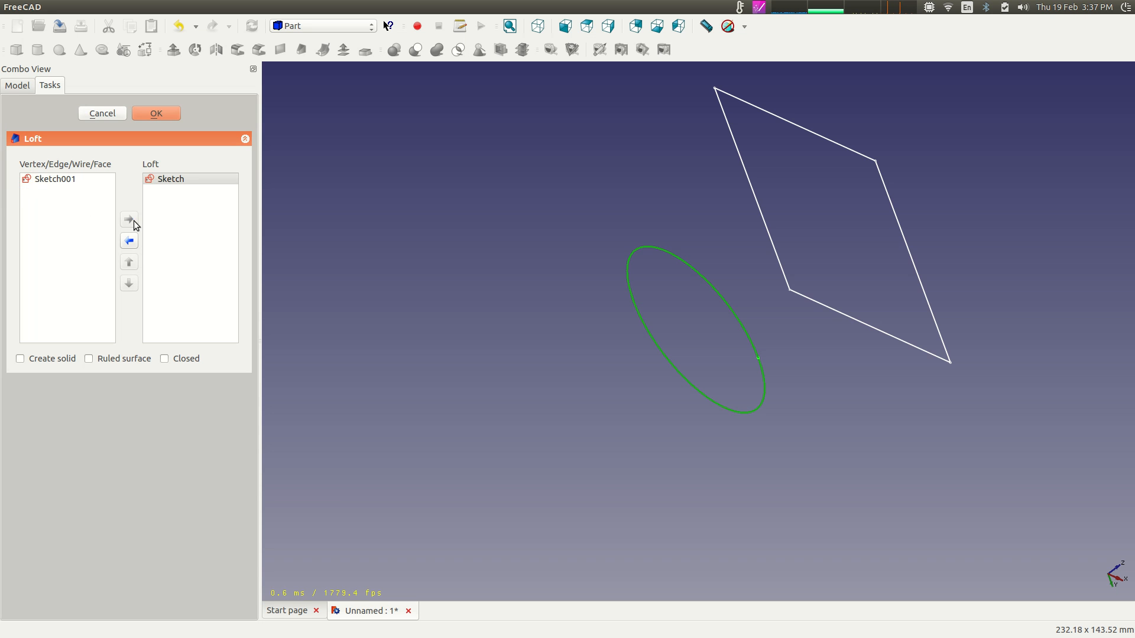
left_click(66, 178)
left_click(129, 219)
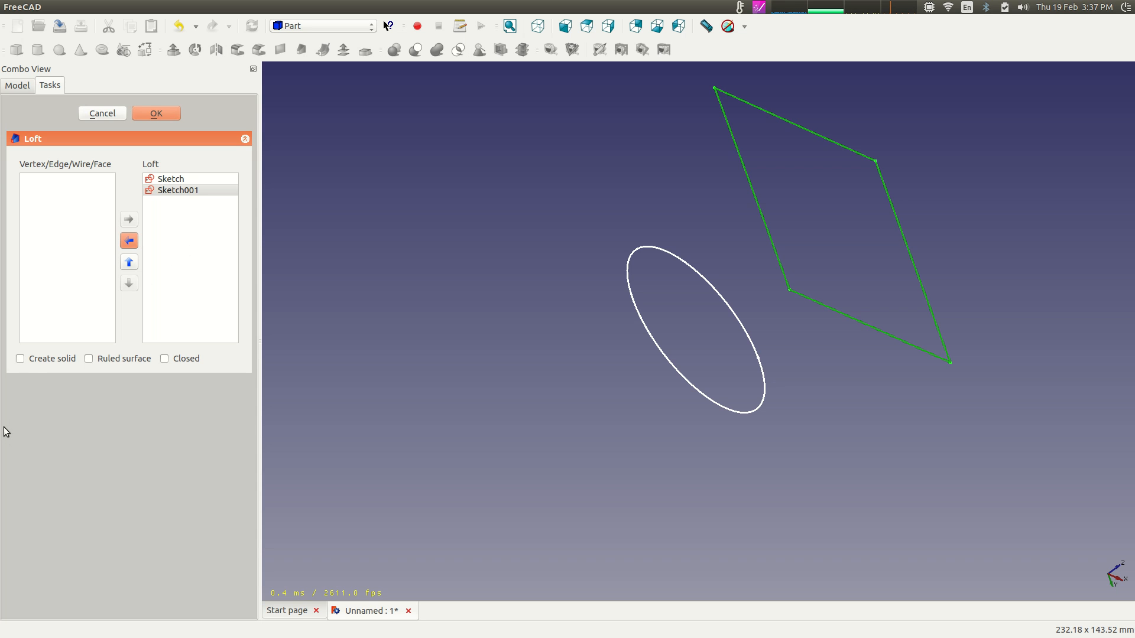
left_click(22, 359)
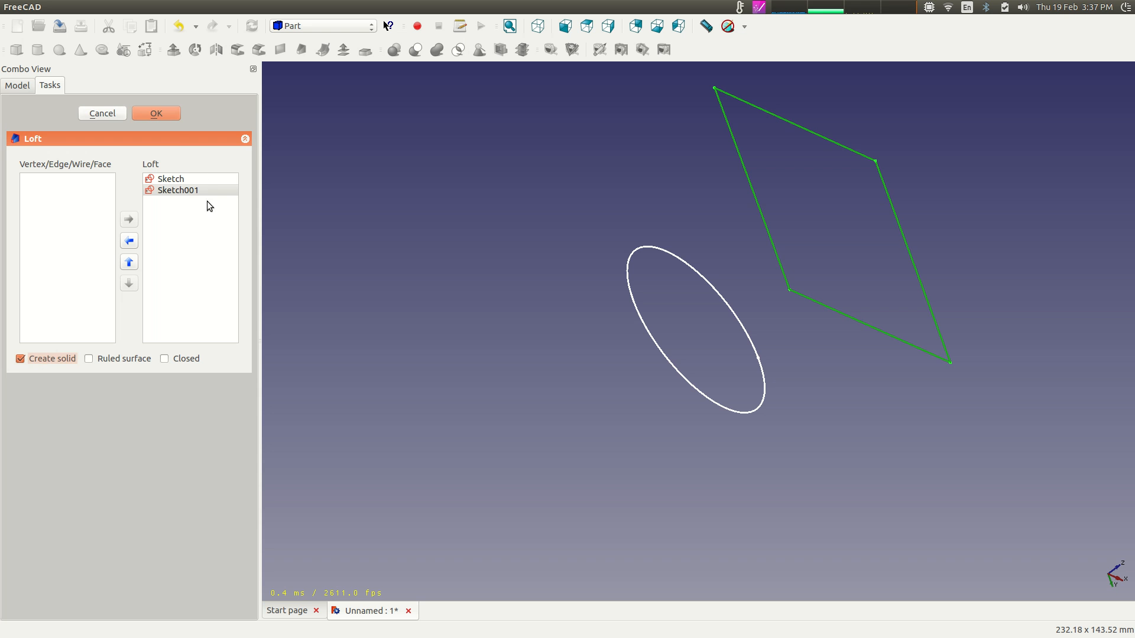
left_click(158, 113)
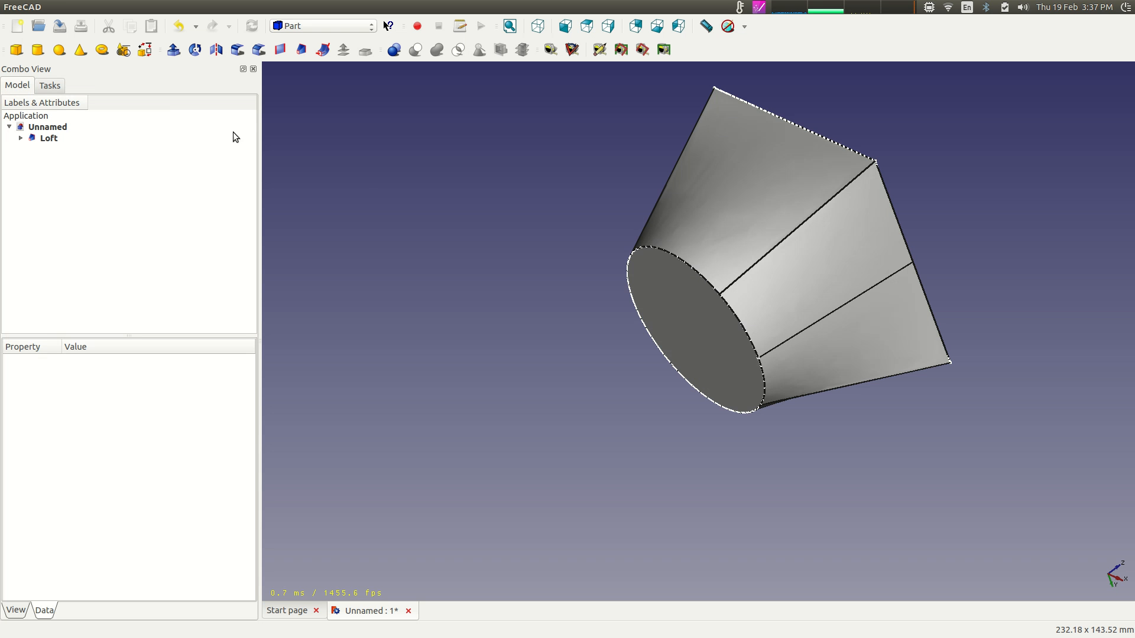
Hide the circle sketch and the square sketch nested under the loft.
middle_click_drag(786, 477, 892, 278)
left_click(20, 138)
left_click(78, 149)
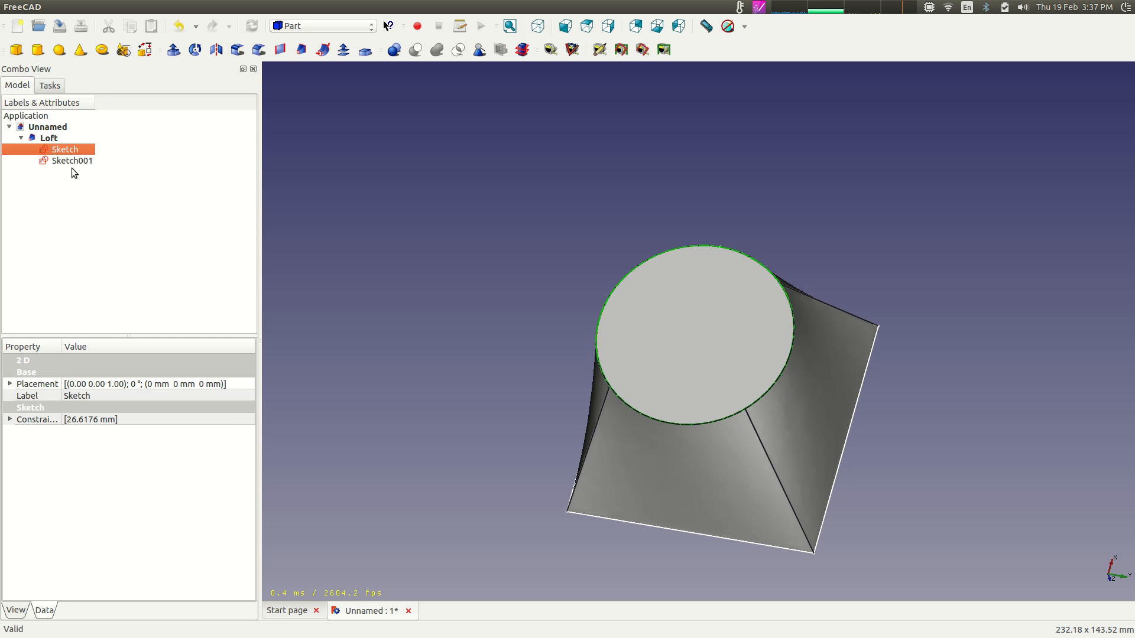
key("space")
left_click(72, 161)
key("space")
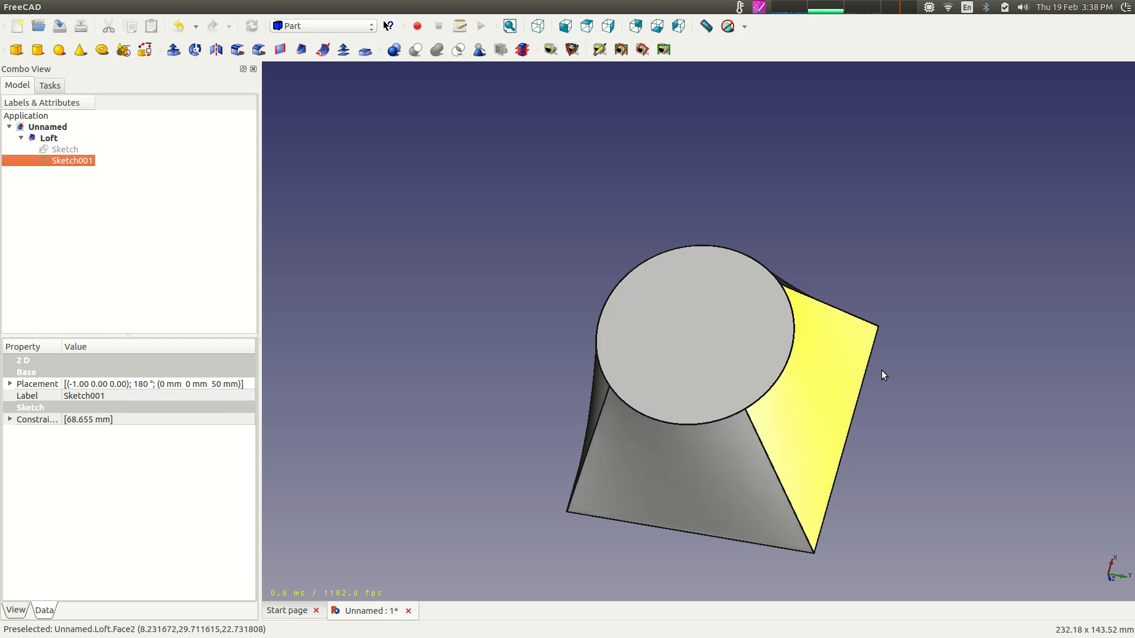
Set the draw style to Shaded and inspect the loft from different sides.
mouse_move(902, 184)
middle_mouse_down()
mouse_move(841, 225)
mouse_move(806, 357)
mouse_move(620, 415)
mouse_move(828, 357)
mouse_move(915, 207)
mouse_move(942, 189)
mouse_move(677, 299)
mouse_move(816, 233)
mouse_move(866, 172)
mouse_move(891, 174)
middle_mouse_up()
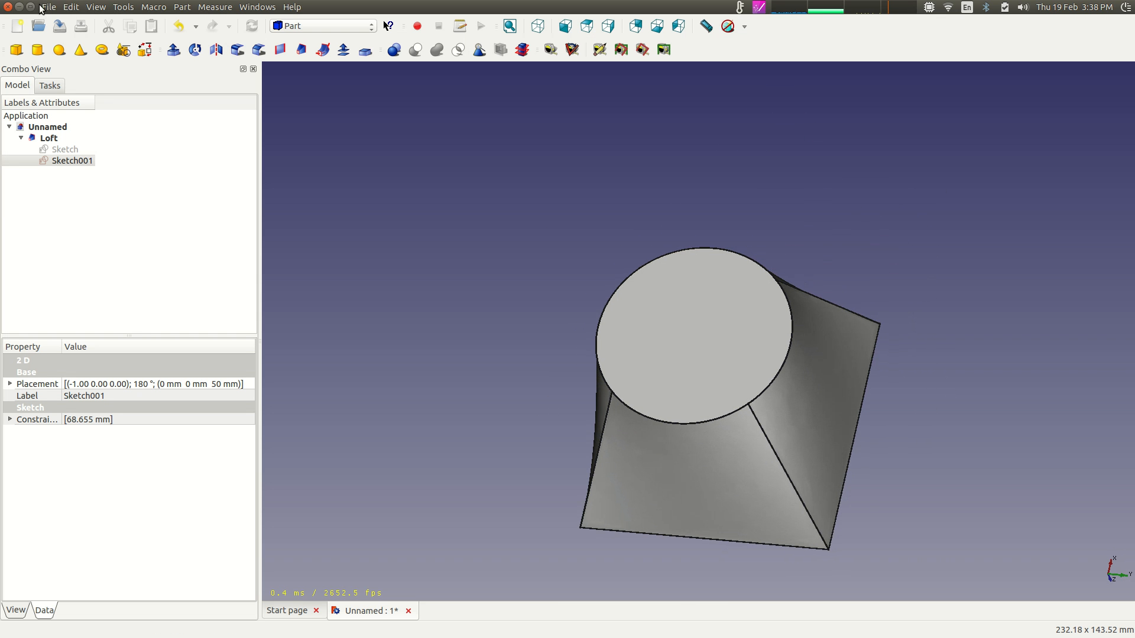
left_click(95, 7)
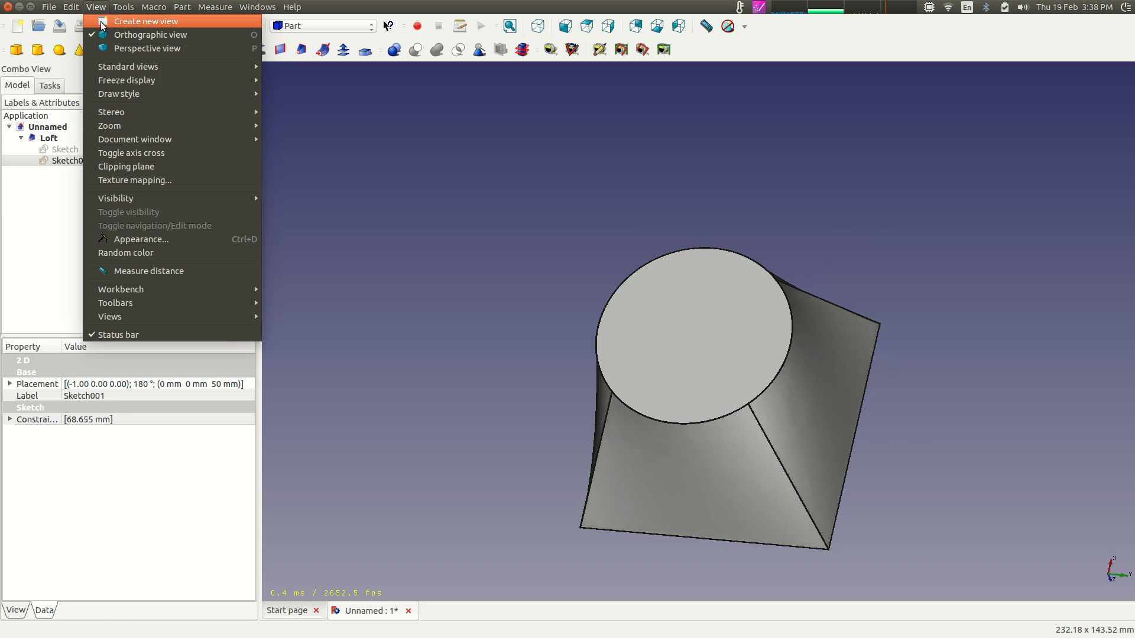
mouse_move(204, 95)
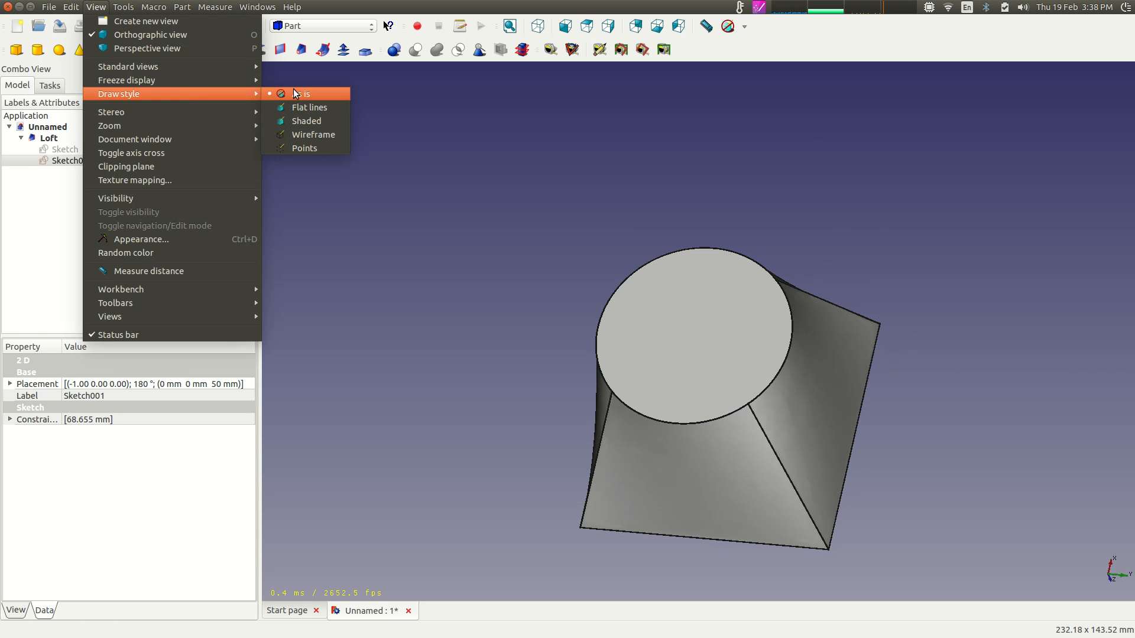
left_click(316, 122)
middle_click_drag(968, 246, 385, 398)
middle_click_drag(398, 223, 971, 377)
scroll(494, 246, "down", 2)
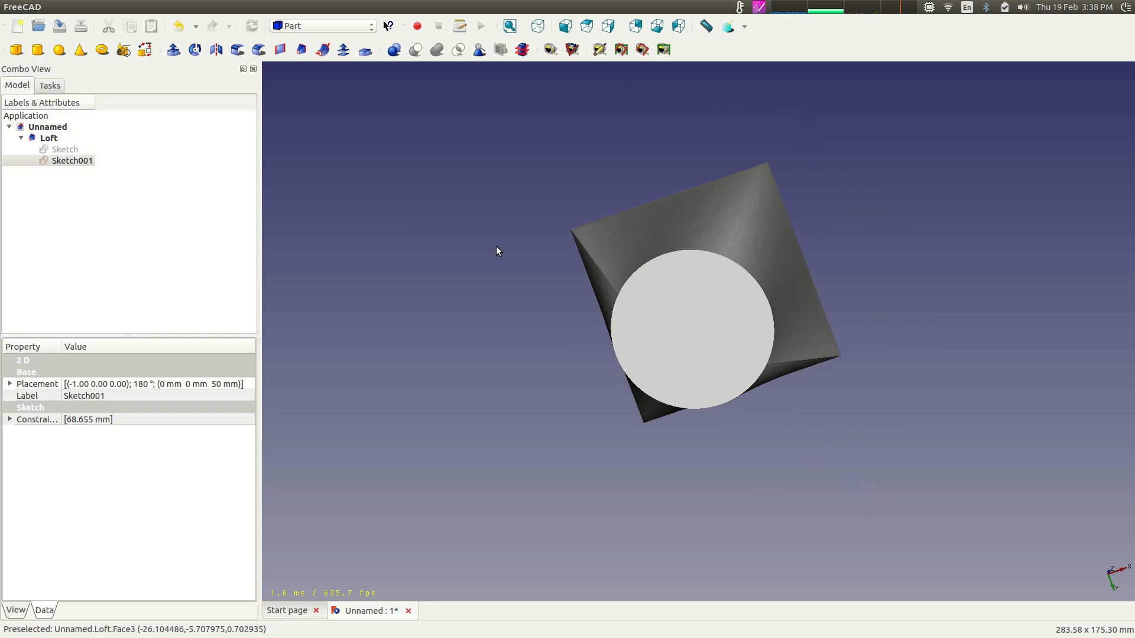
scroll(477, 183, "up", 4)
middle_click_drag(414, 166, 421, 209)
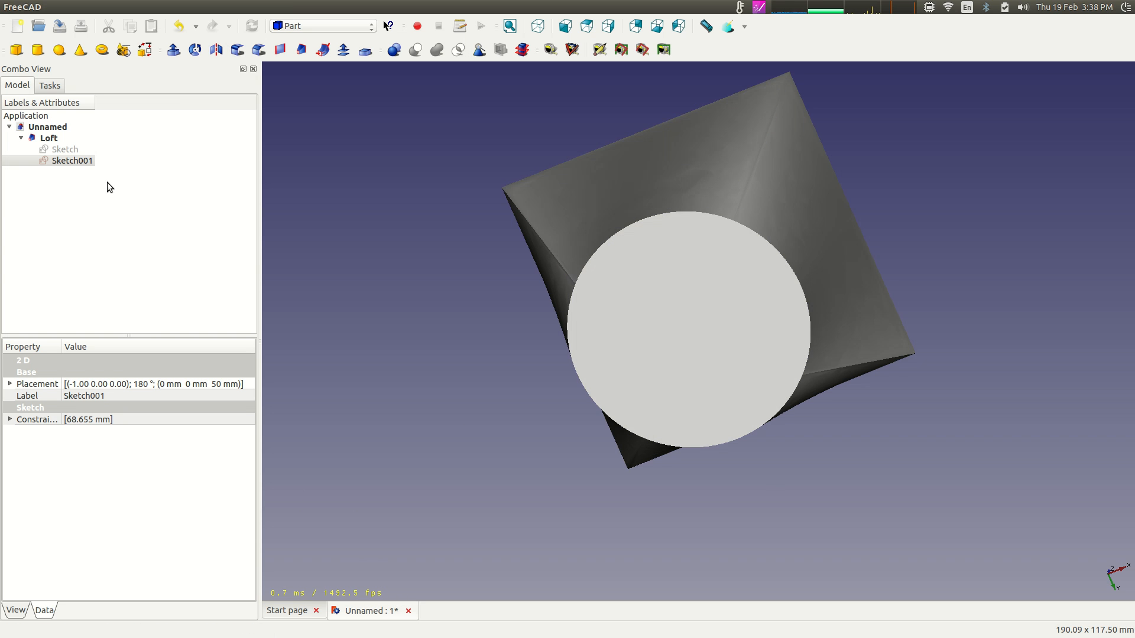
Delete the loft and both of its profile sketches from the document.
left_click(41, 141)
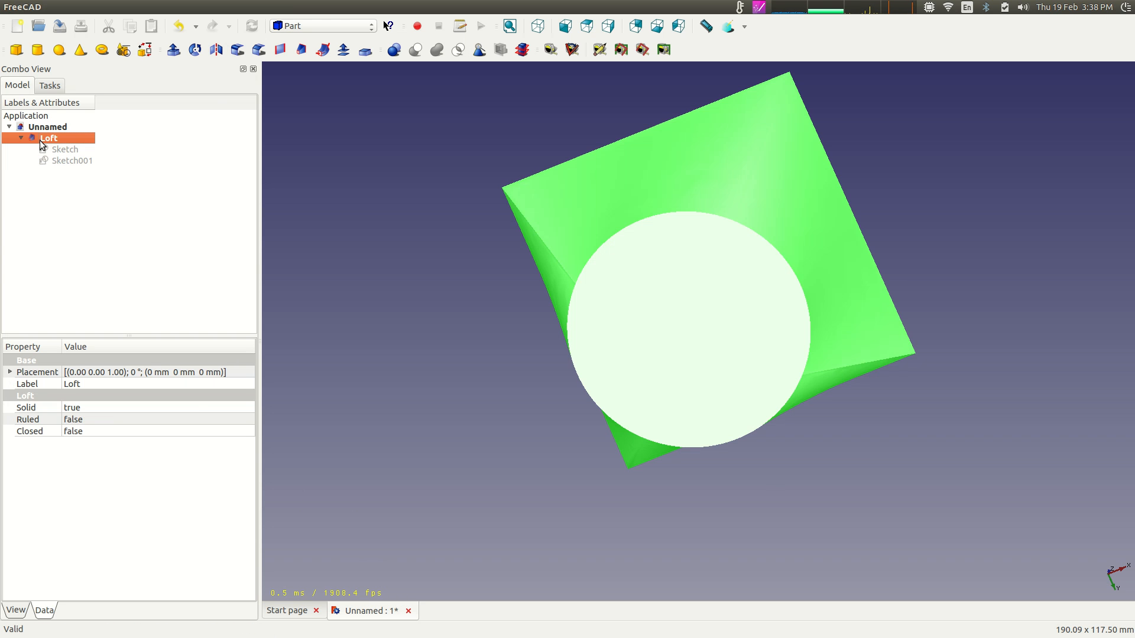
key("Delete")
left_click(40, 140)
key("Delete")
left_click(49, 140)
key("Delete")
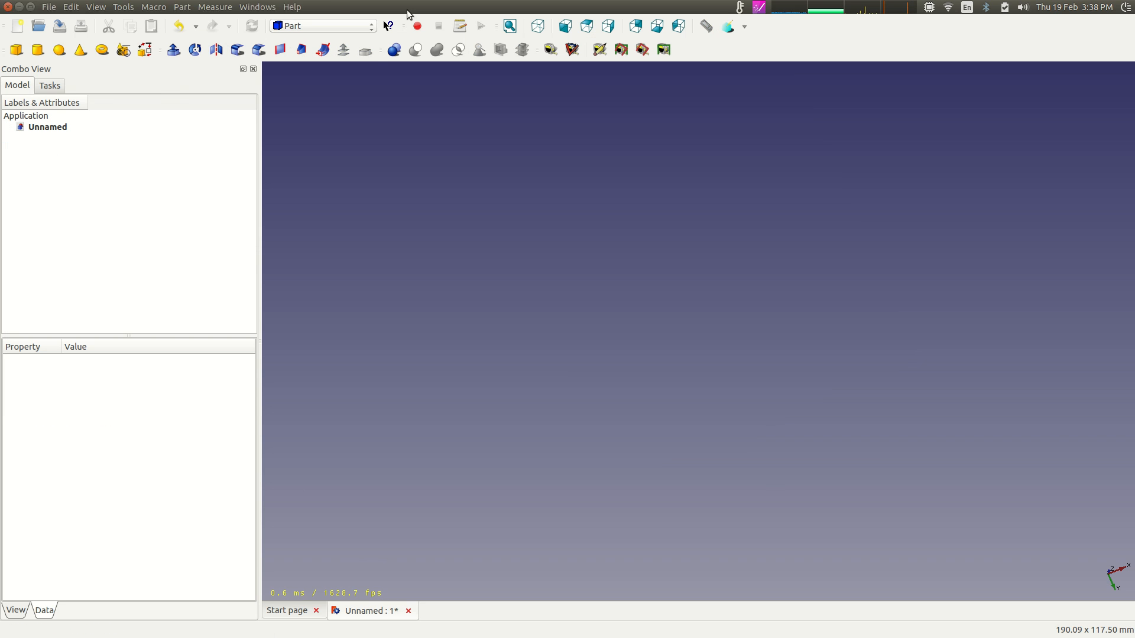
Switch to the Sketcher workbench and start a new sketch on the XY plane with zero offset.
left_click(371, 26)
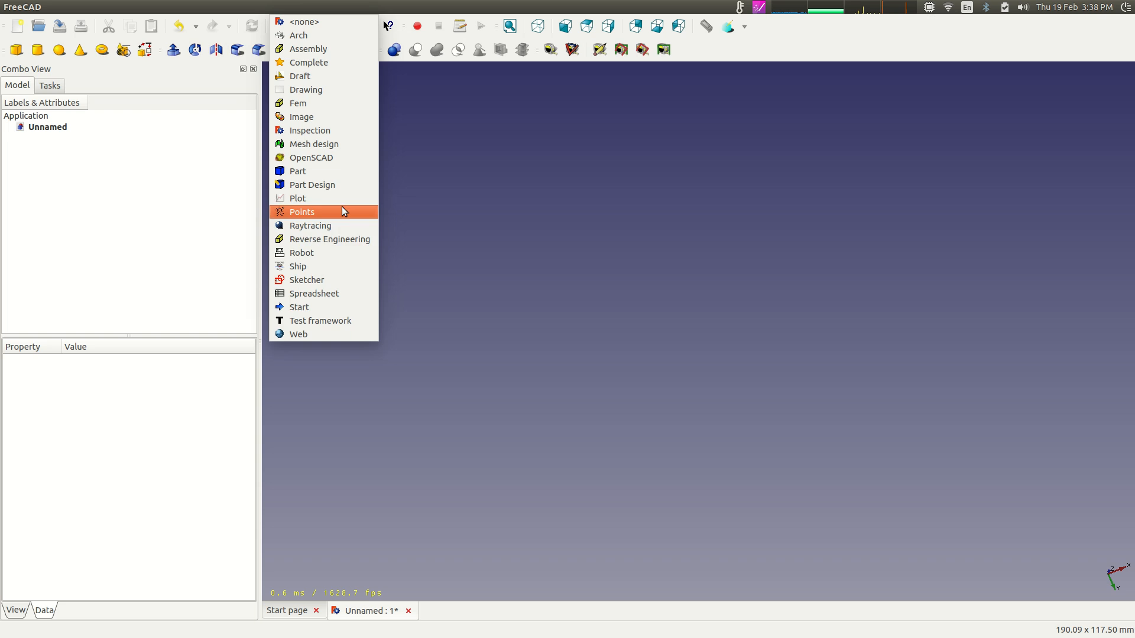
left_click(335, 279)
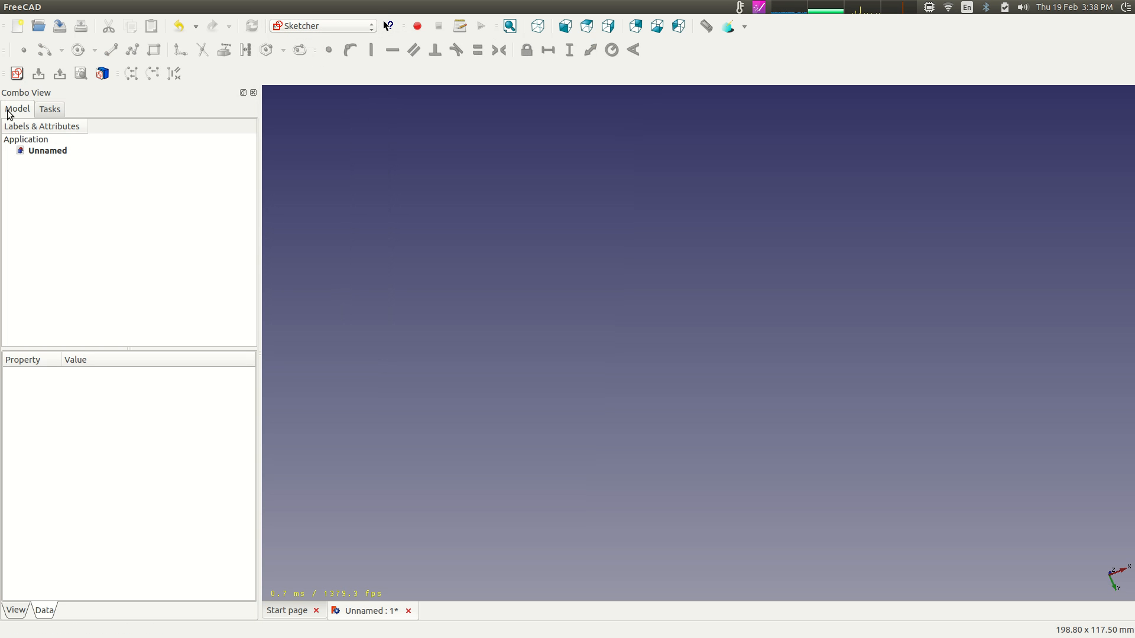
left_click(17, 75)
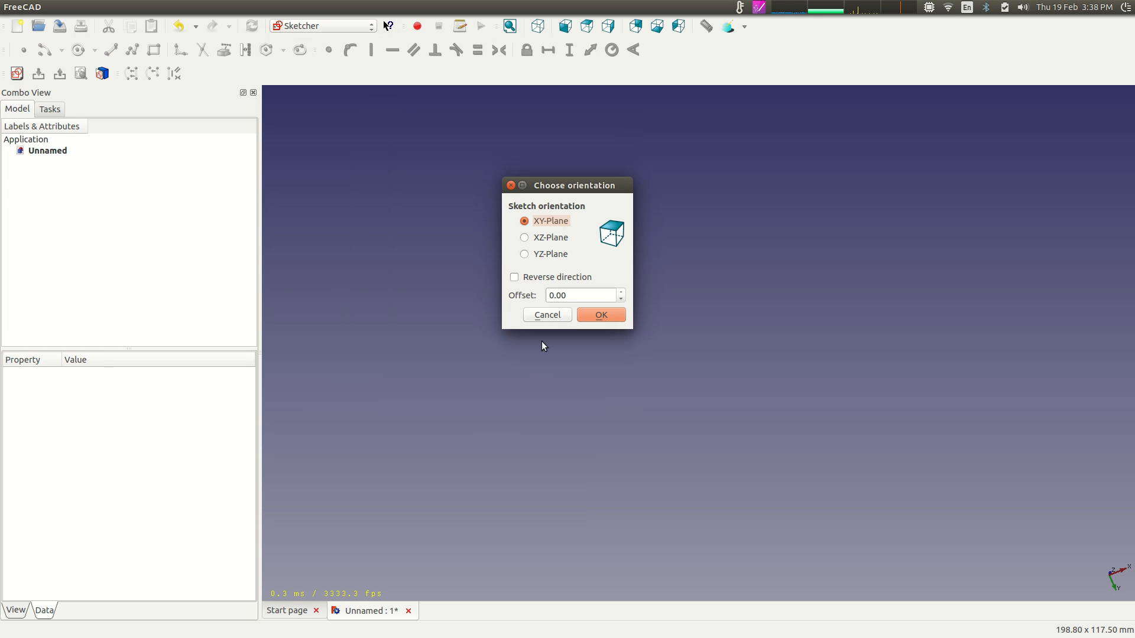
left_click(588, 315)
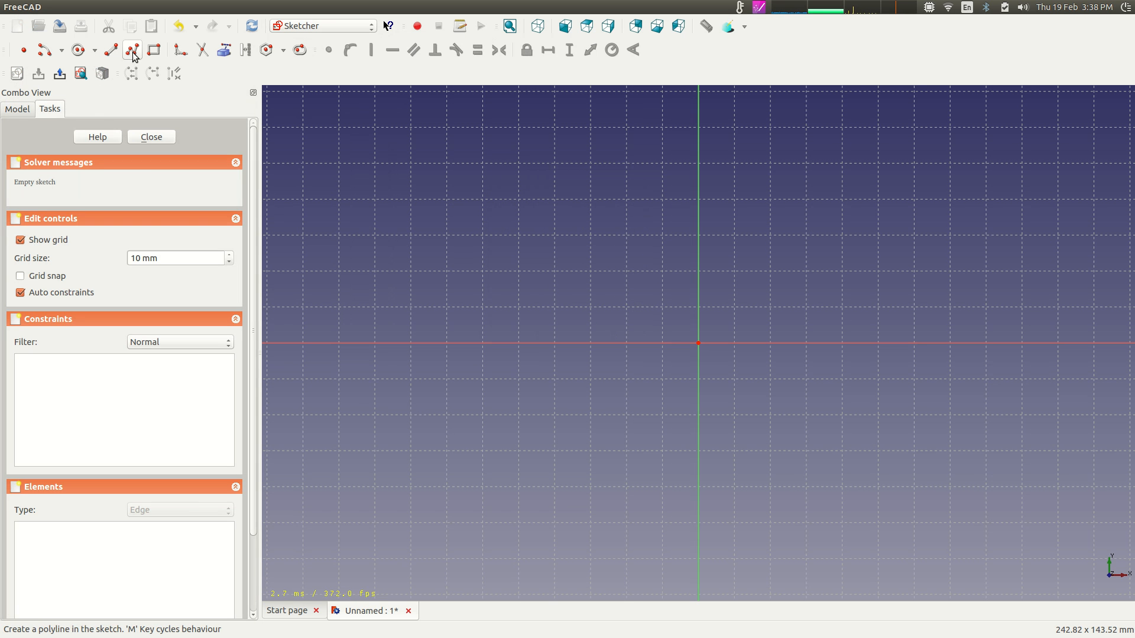
left_click(41, 54)
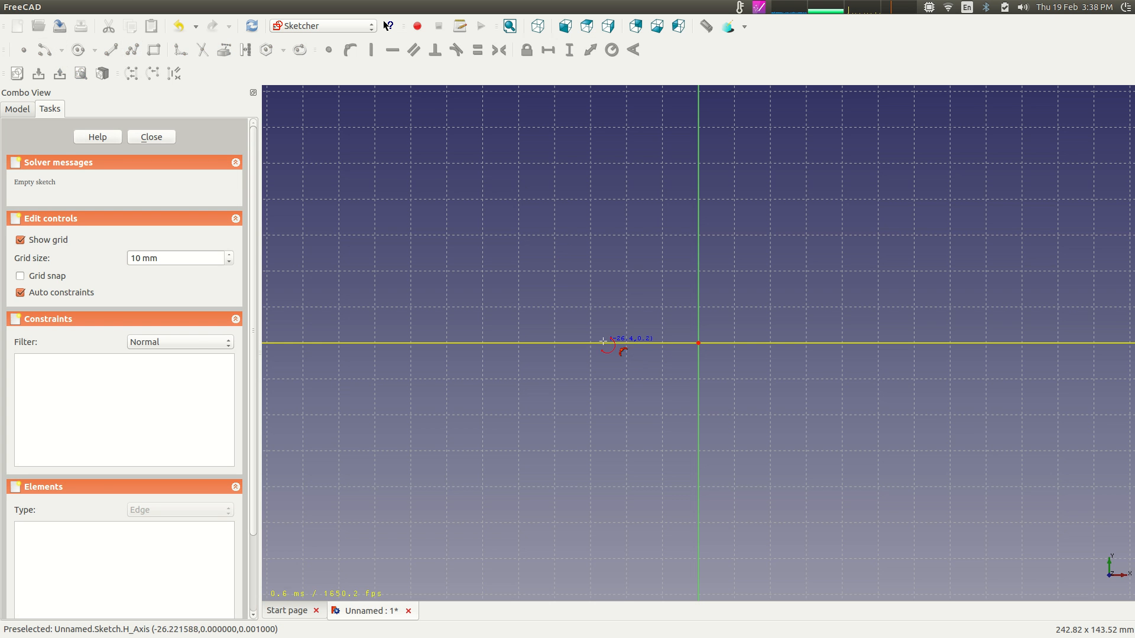
left_click(593, 343)
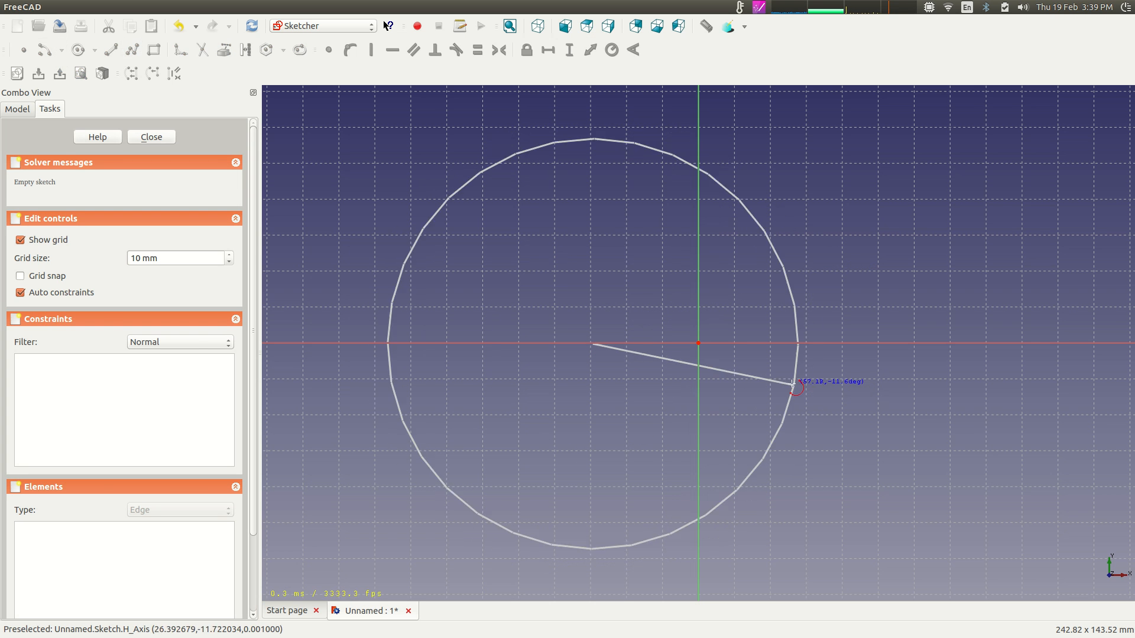
key("Escape")
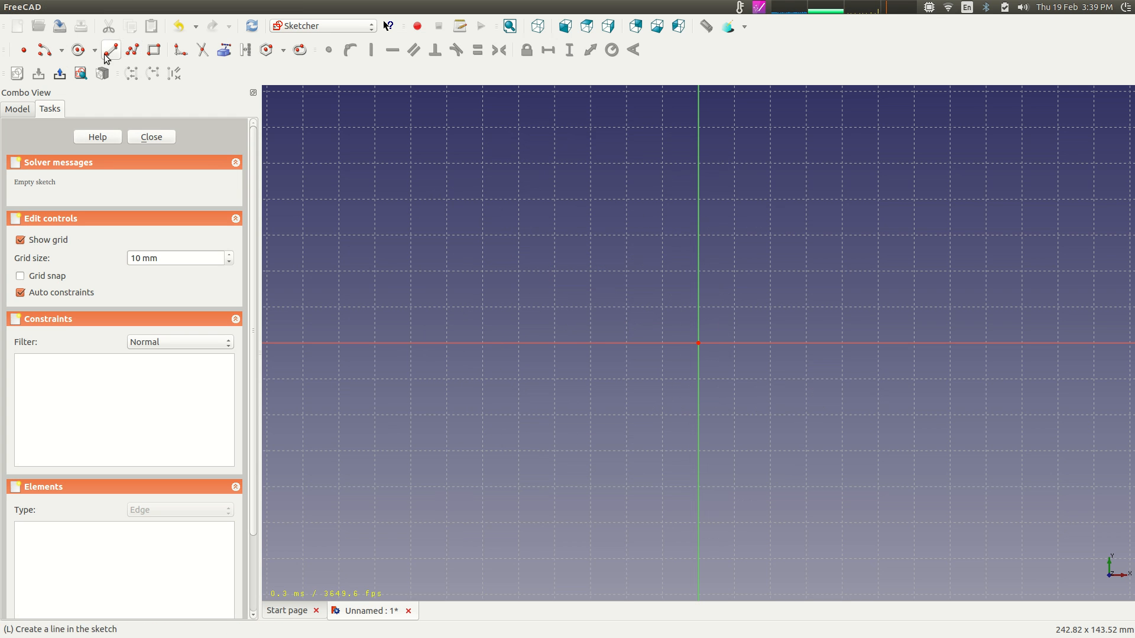
Sketch an upper semicircular arc of about 41 mm radius centred on the origin, and close it with a line along the horizontal axis.
left_click(42, 53)
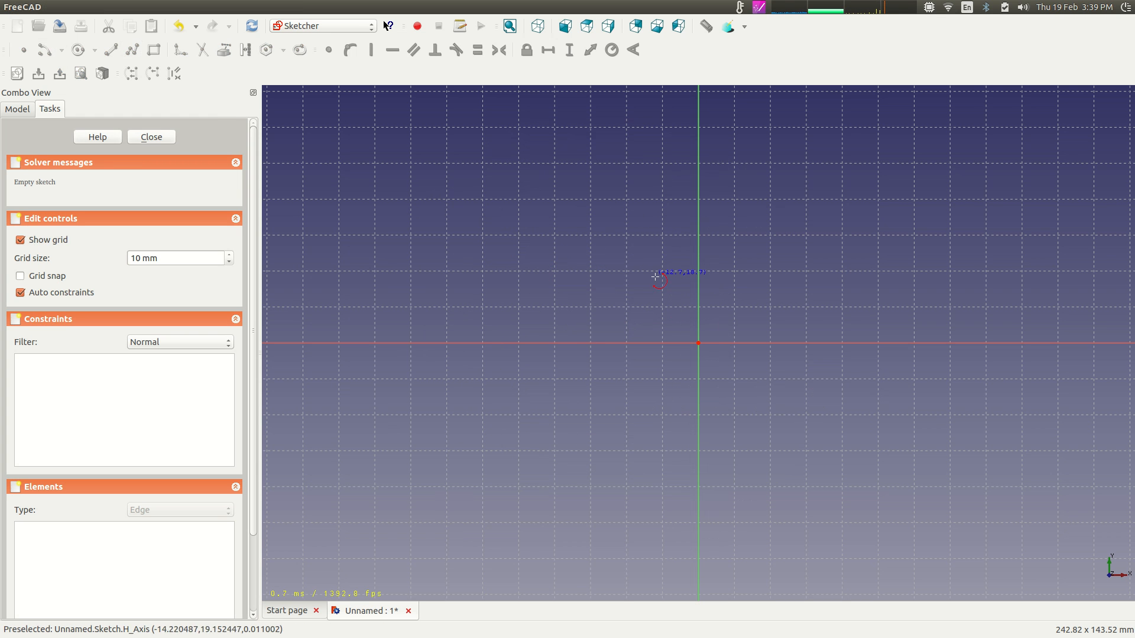
left_click(698, 343)
left_click(846, 343)
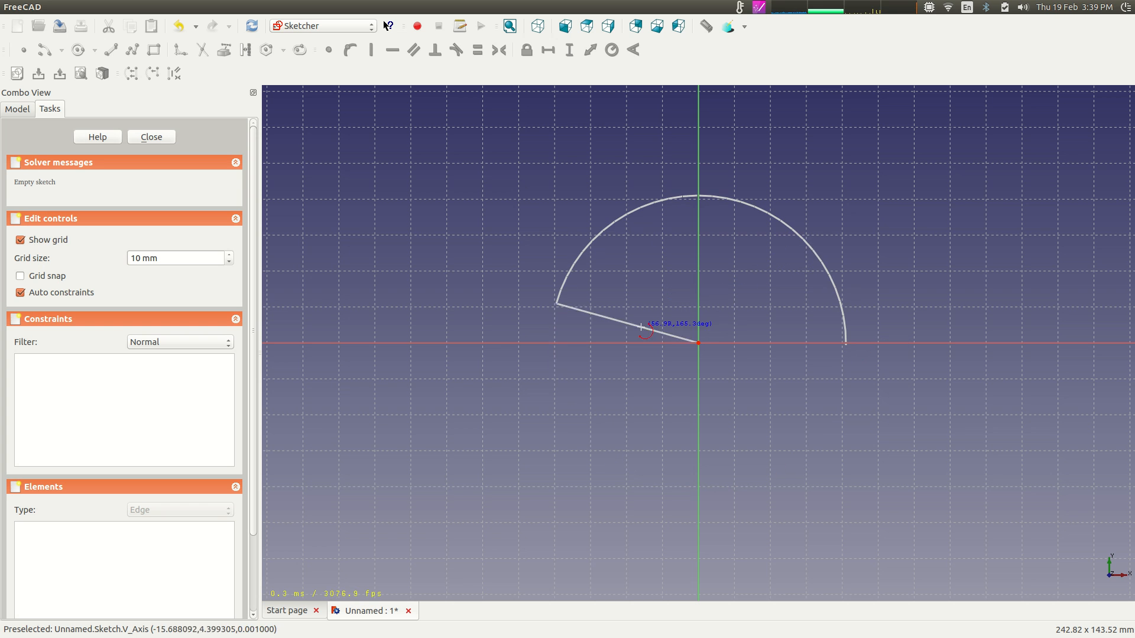
left_click(551, 343)
left_click(118, 49)
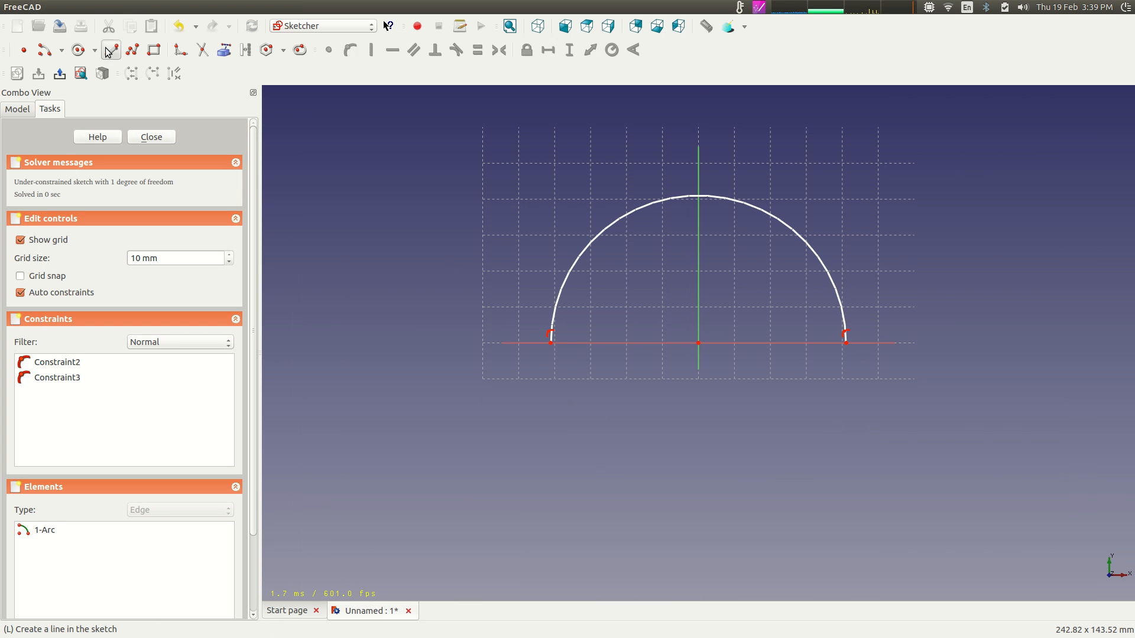
left_click(551, 343)
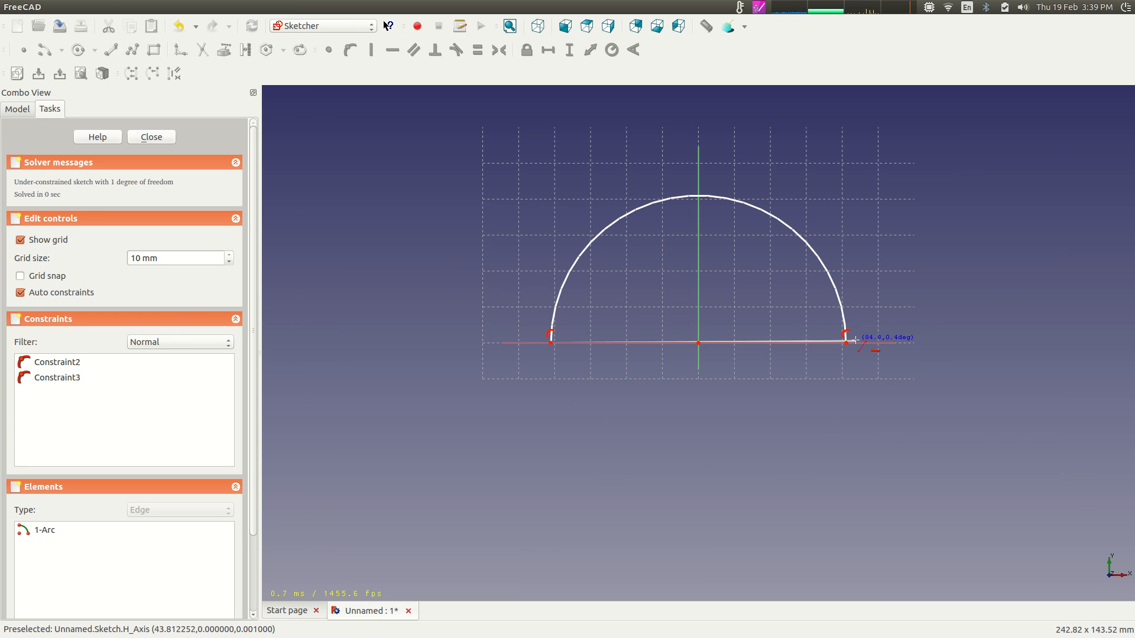
left_click(845, 342)
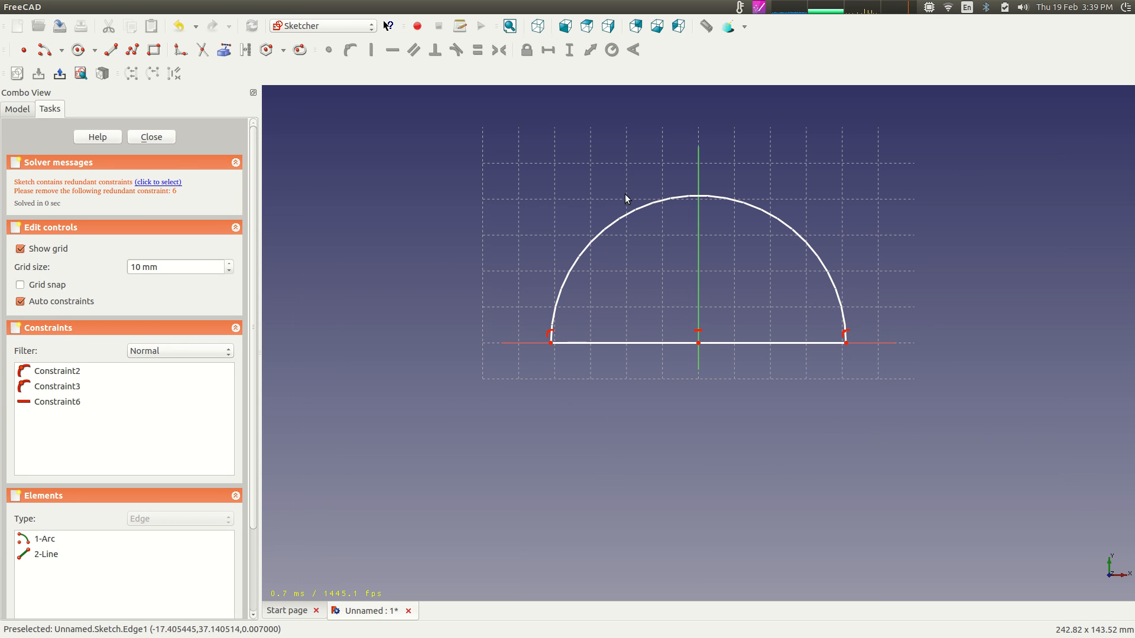
Constrain the arc's radius at its drawn size and delete the line's redundant horizontal constraint, closing the sketch.
left_click(742, 200)
left_click(612, 50)
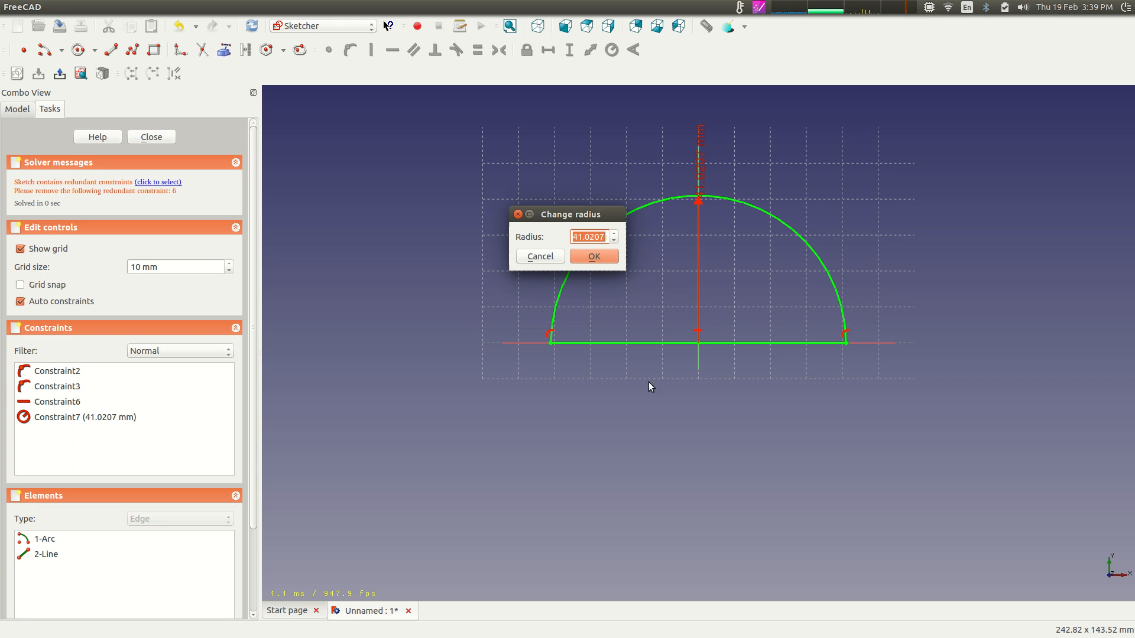
left_click(602, 258)
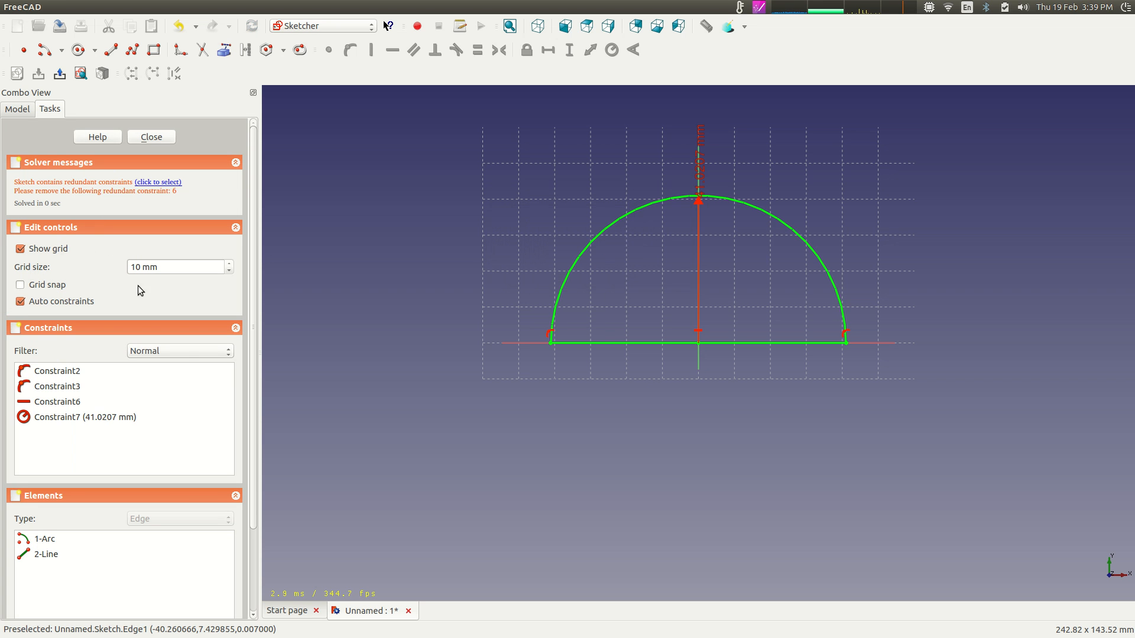
left_click(66, 402)
key("Delete")
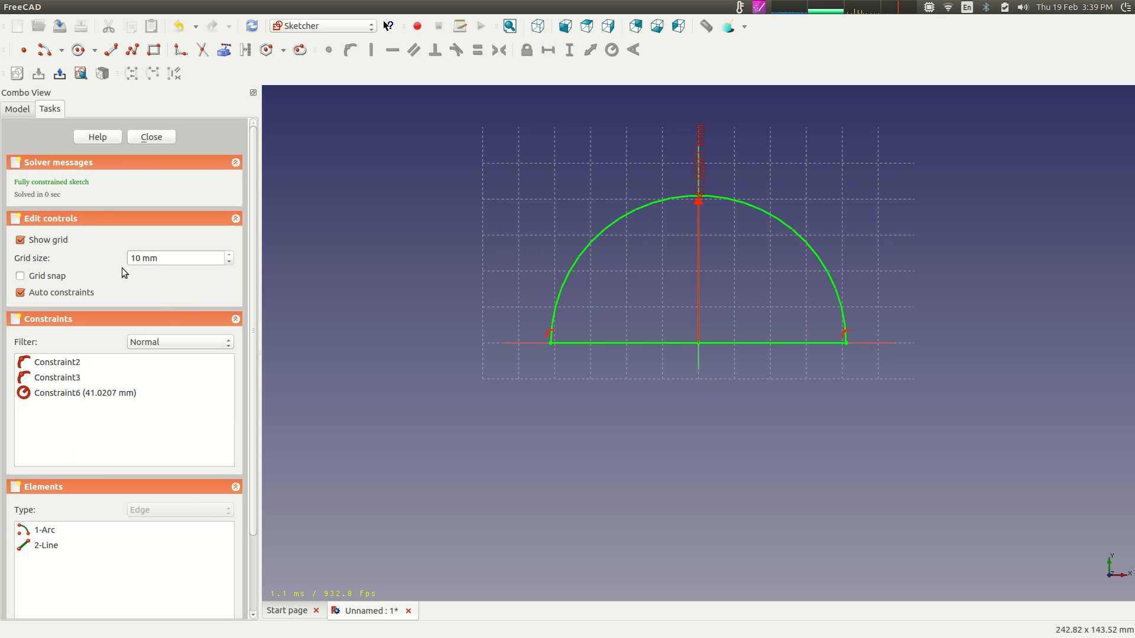
left_click(151, 137)
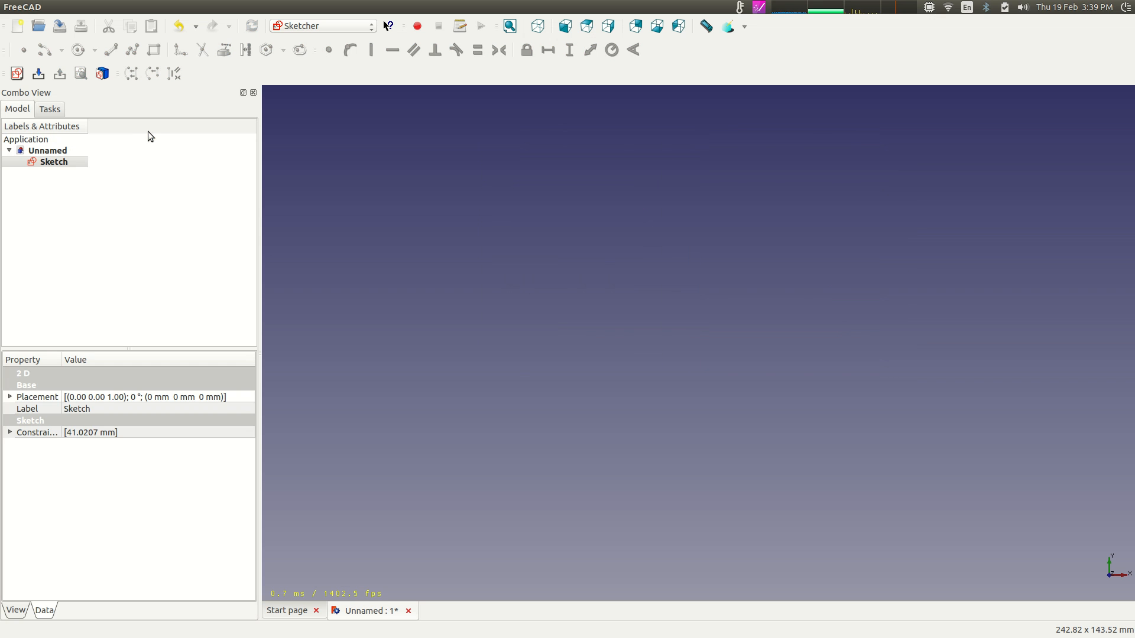
Start a new sketch on the XY plane with reversed direction and an offset of 50.
left_click(59, 201)
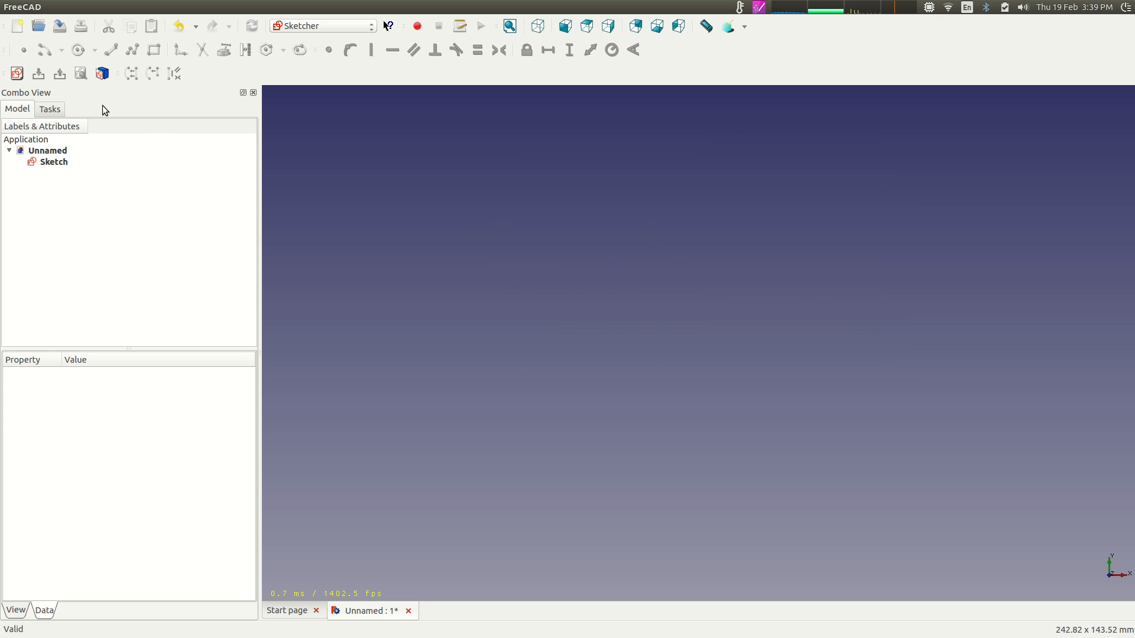
left_click(17, 76)
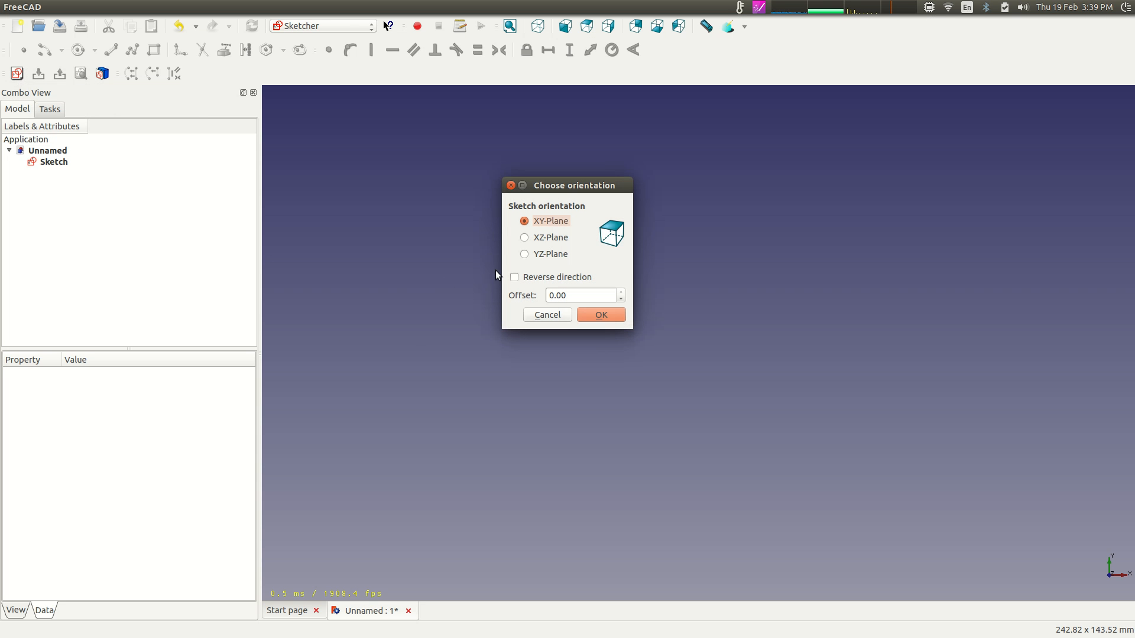
left_click(515, 276)
left_click(550, 295)
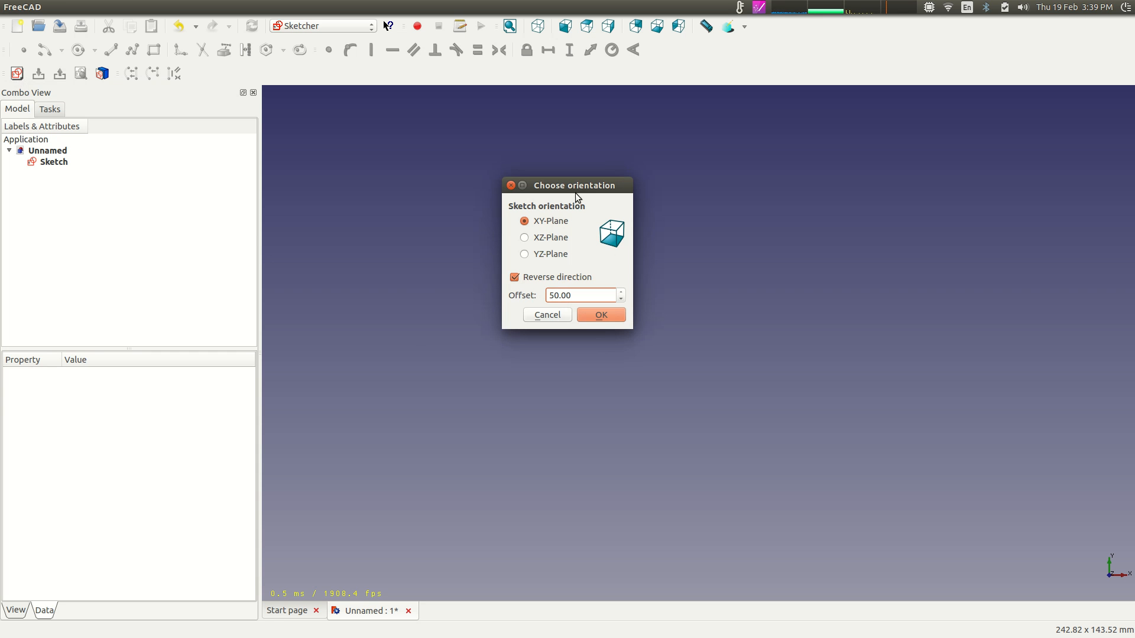
left_click(608, 315)
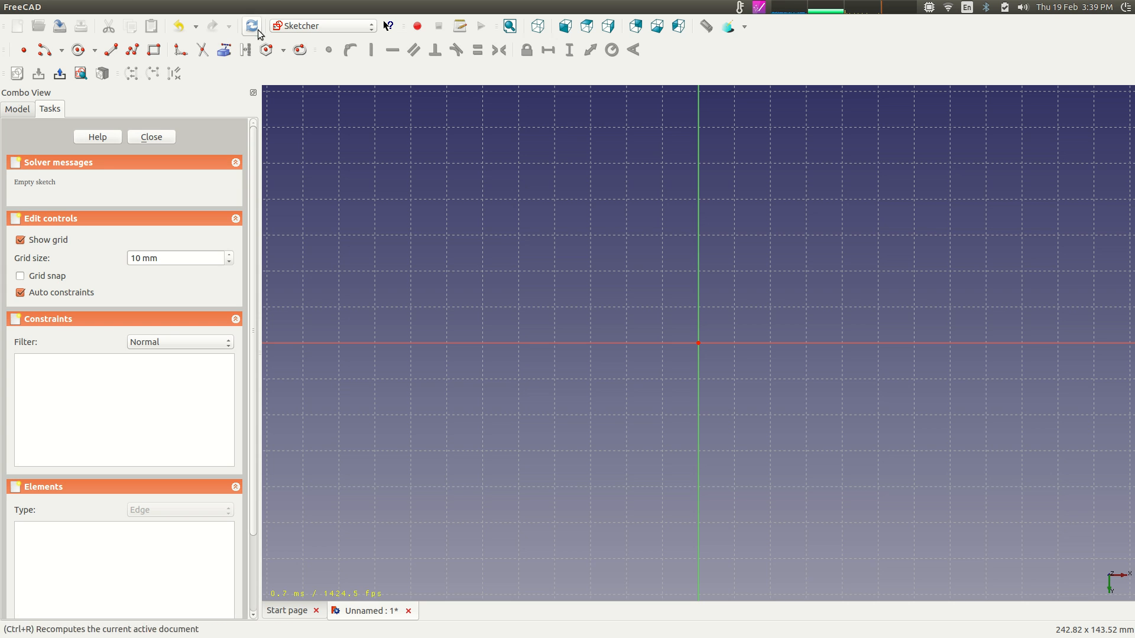
Sketch a tall rectangle around the origin, about 20.5 mm wide and 80 mm high.
left_click(153, 50)
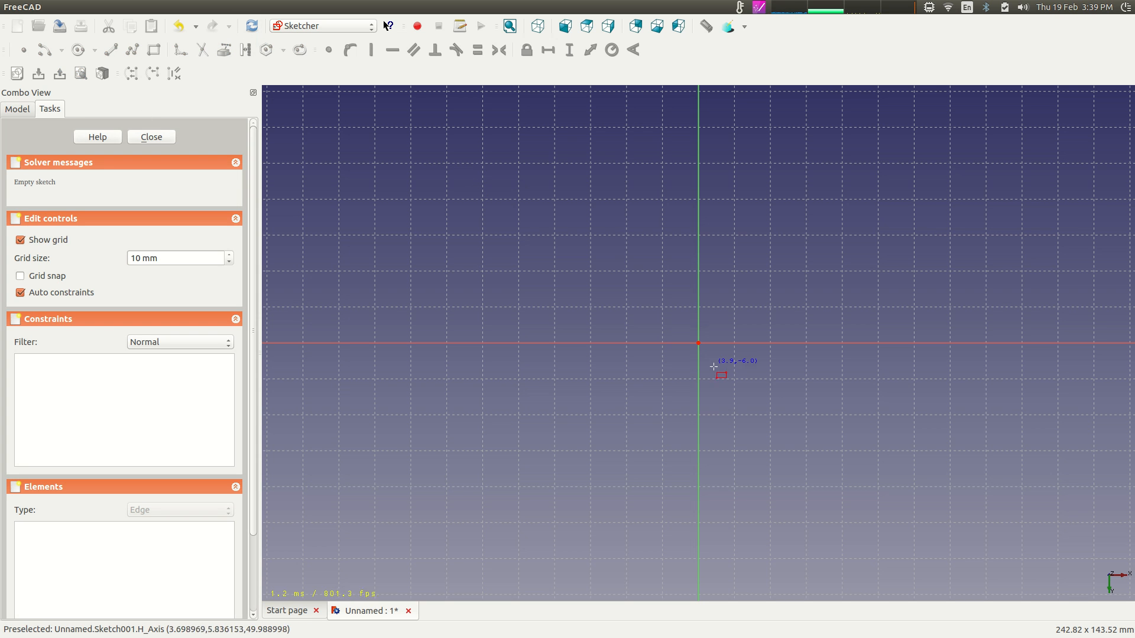
left_click(737, 452)
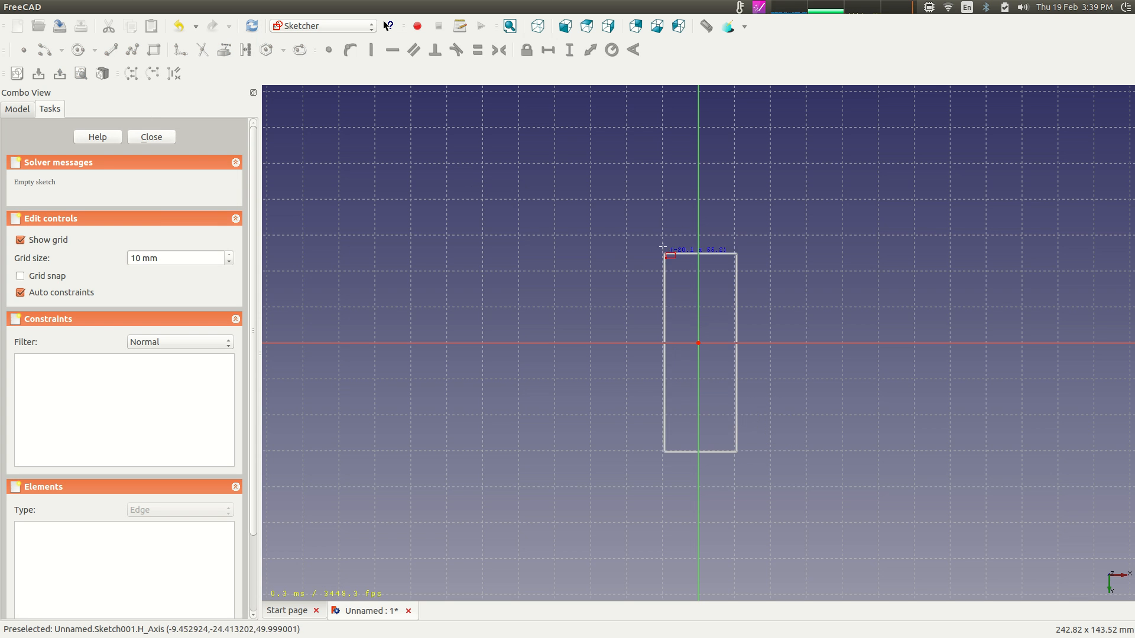
left_click(663, 164)
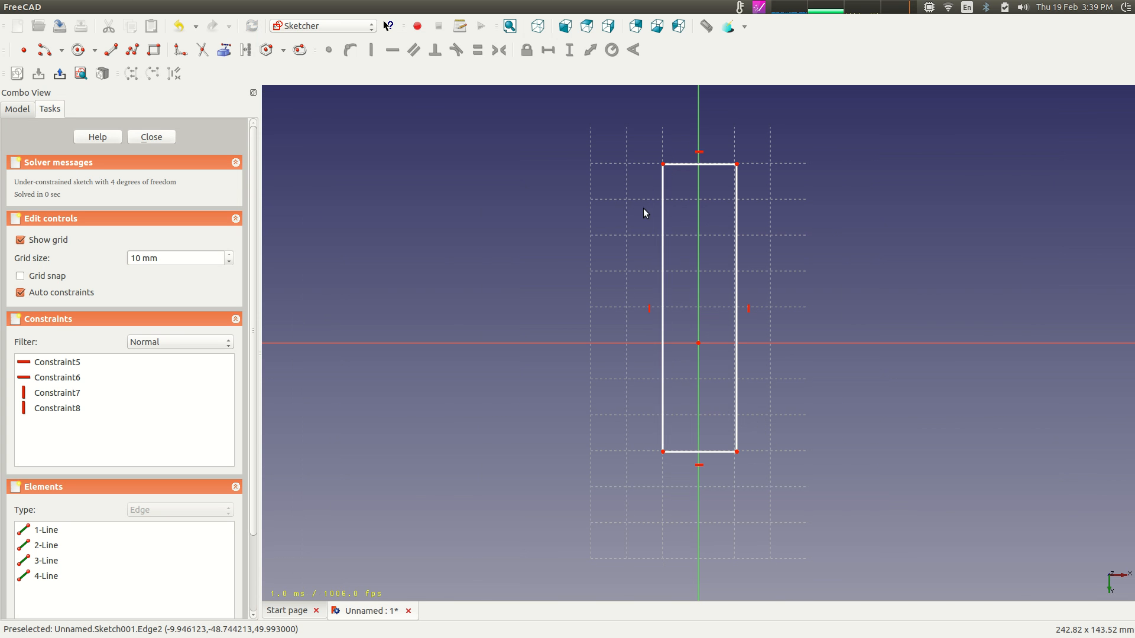
Dimension the rectangle's upper-left corner vertically from the horizontal axis and its upper edge's length, keeping the drawn values.
left_click(662, 165)
left_click(629, 344)
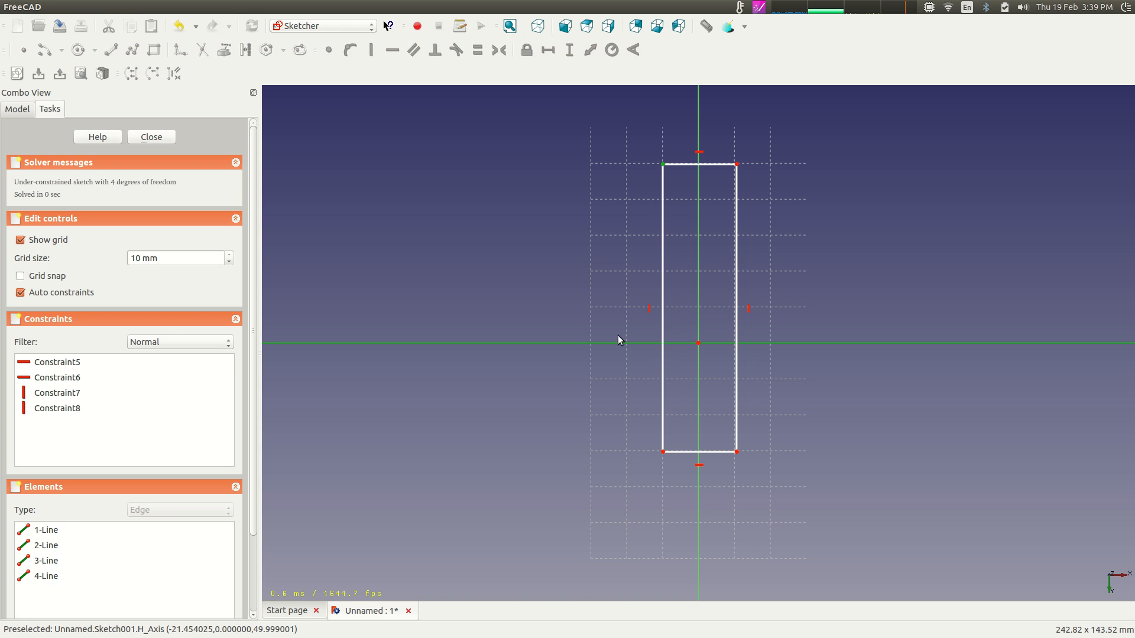
left_click(569, 49)
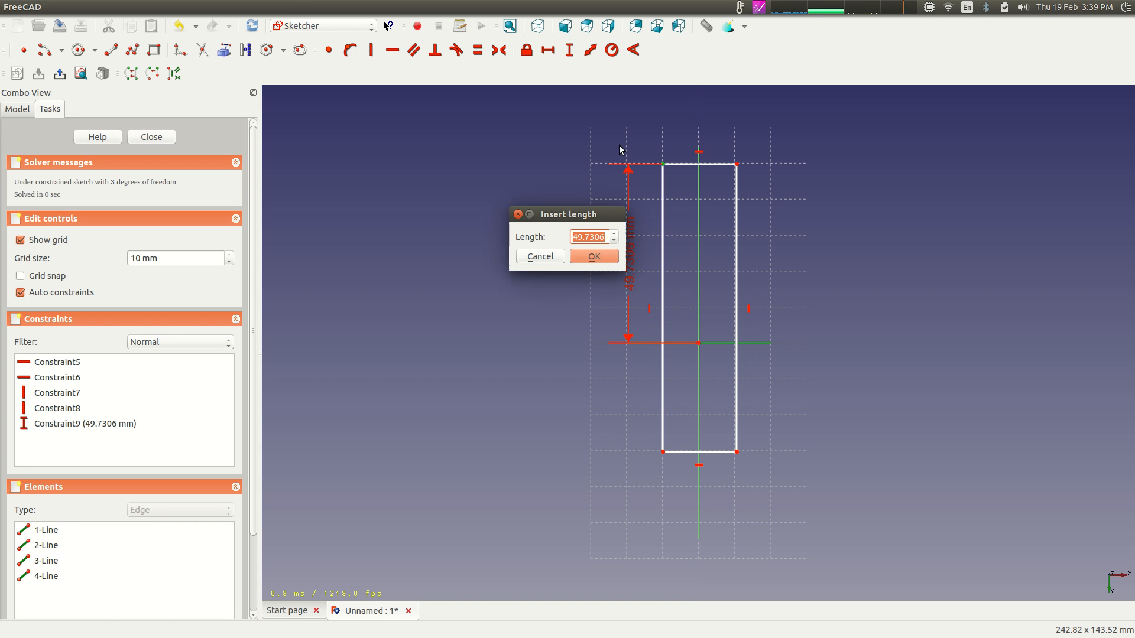
left_click(607, 256)
left_click(719, 164)
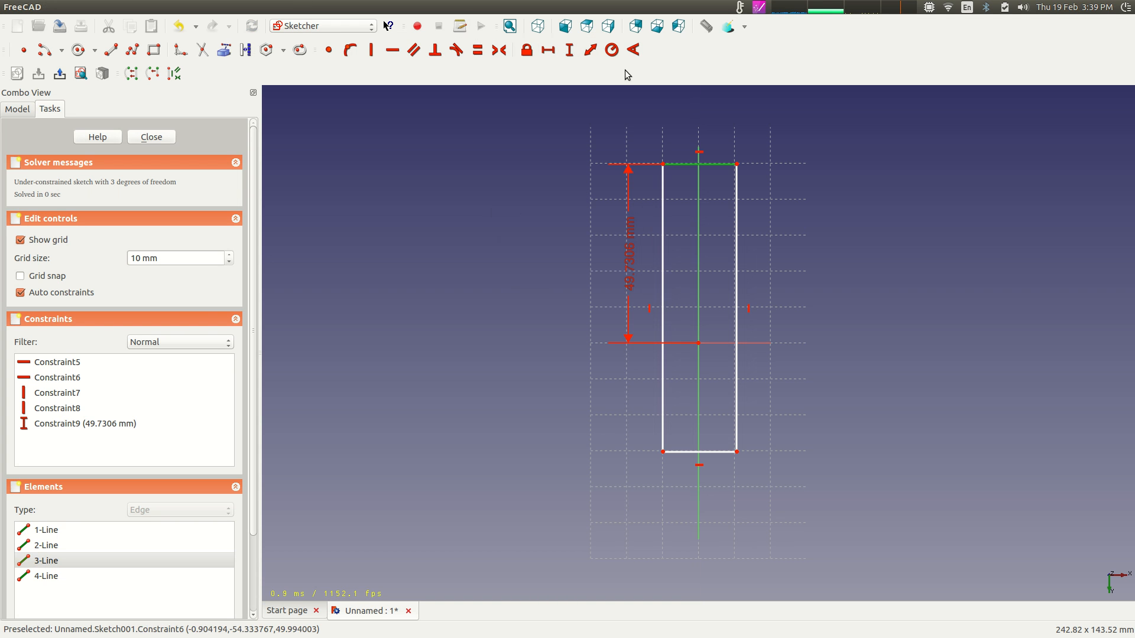
left_click(590, 50)
left_click(595, 257)
Dimension the lower-right corner's vertical and the upper-right corner's horizontal distance from the origin at their drawn values, closing the sketch.
left_click(737, 452)
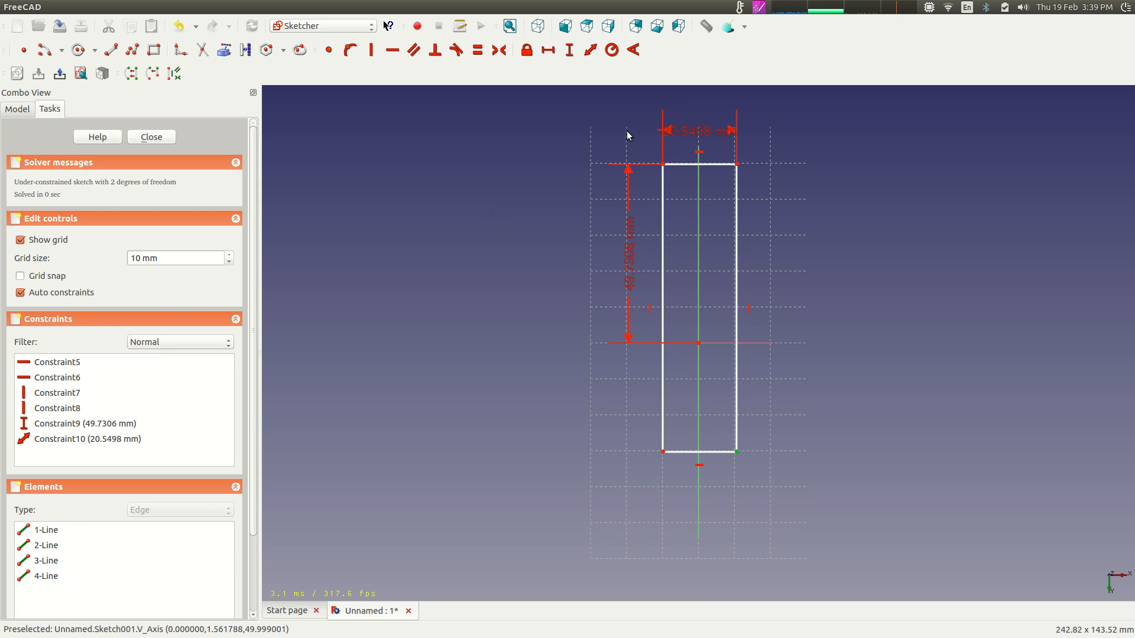
left_click(571, 51)
left_click(603, 261)
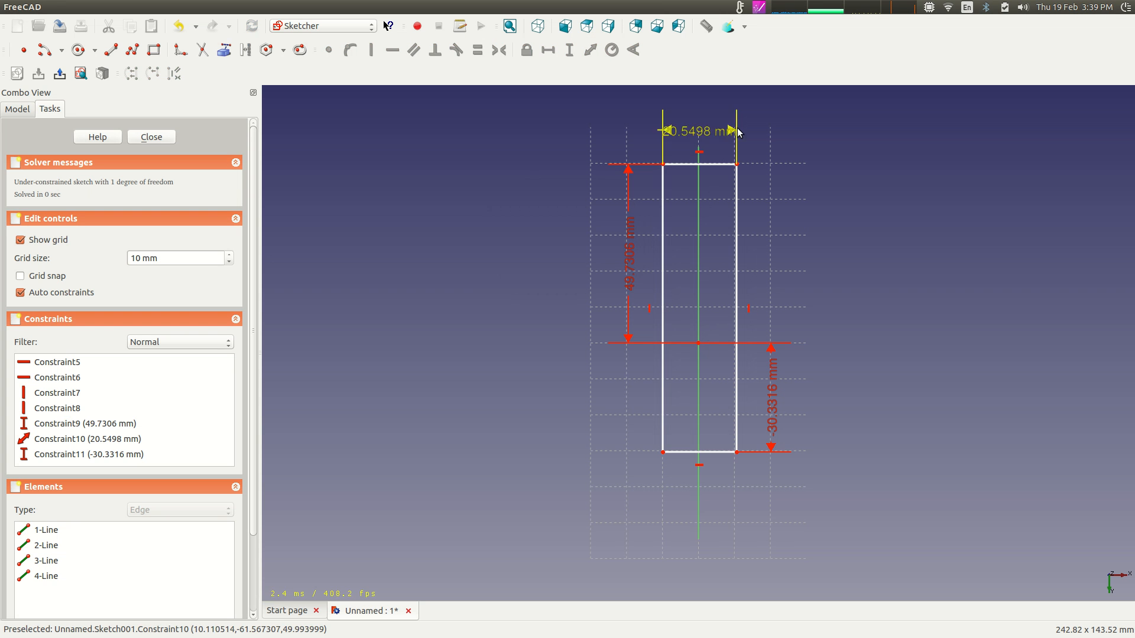
left_click(737, 163)
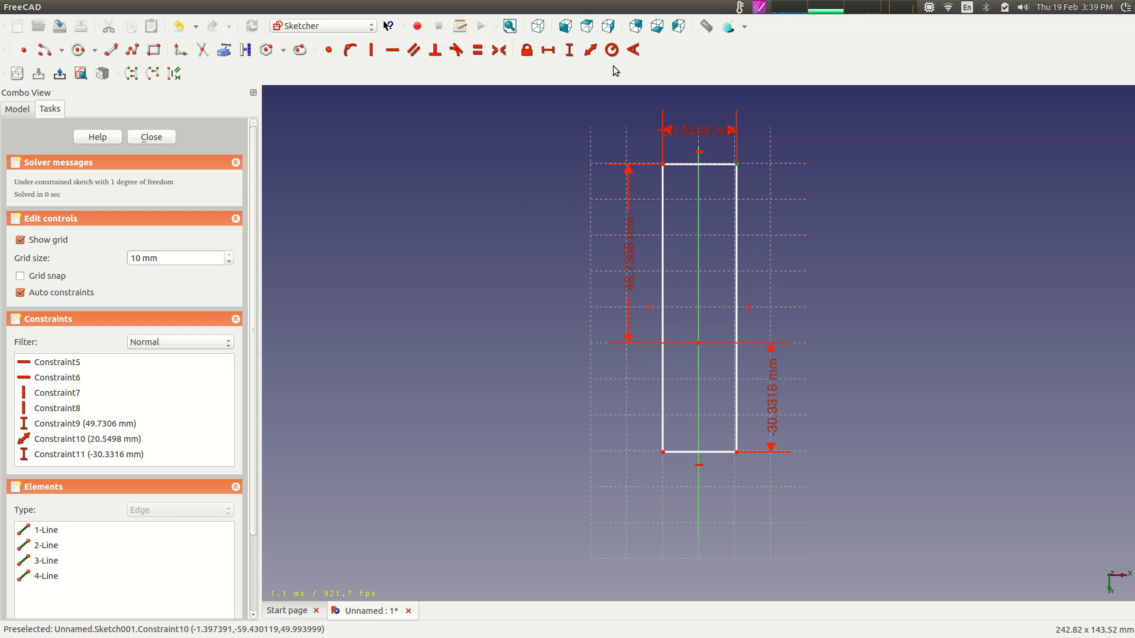
left_click(548, 50)
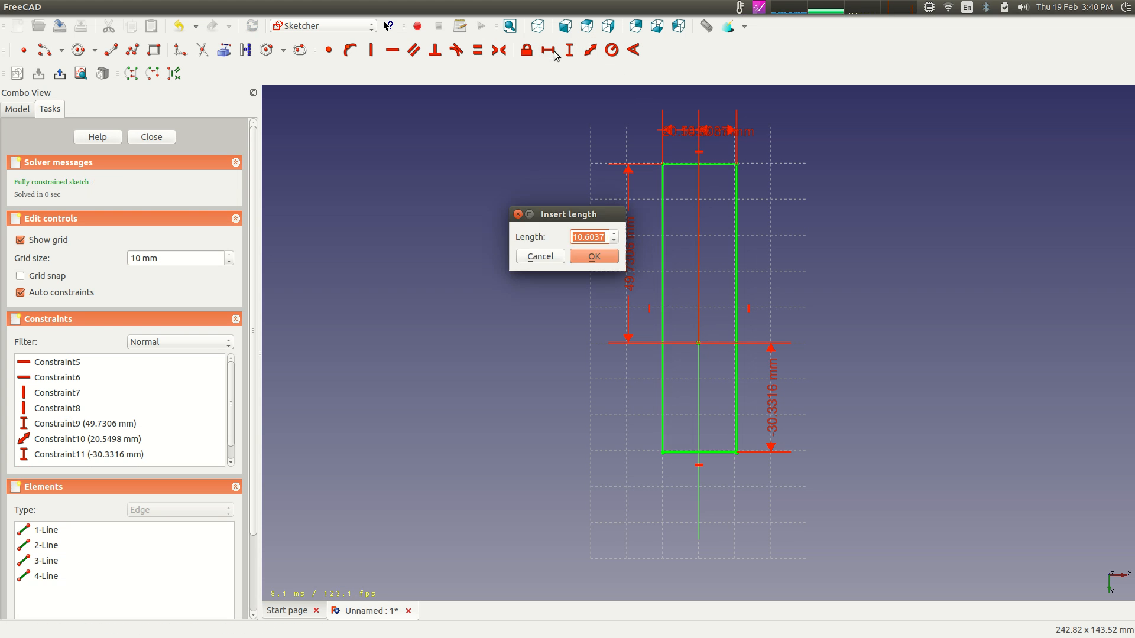
left_click(597, 260)
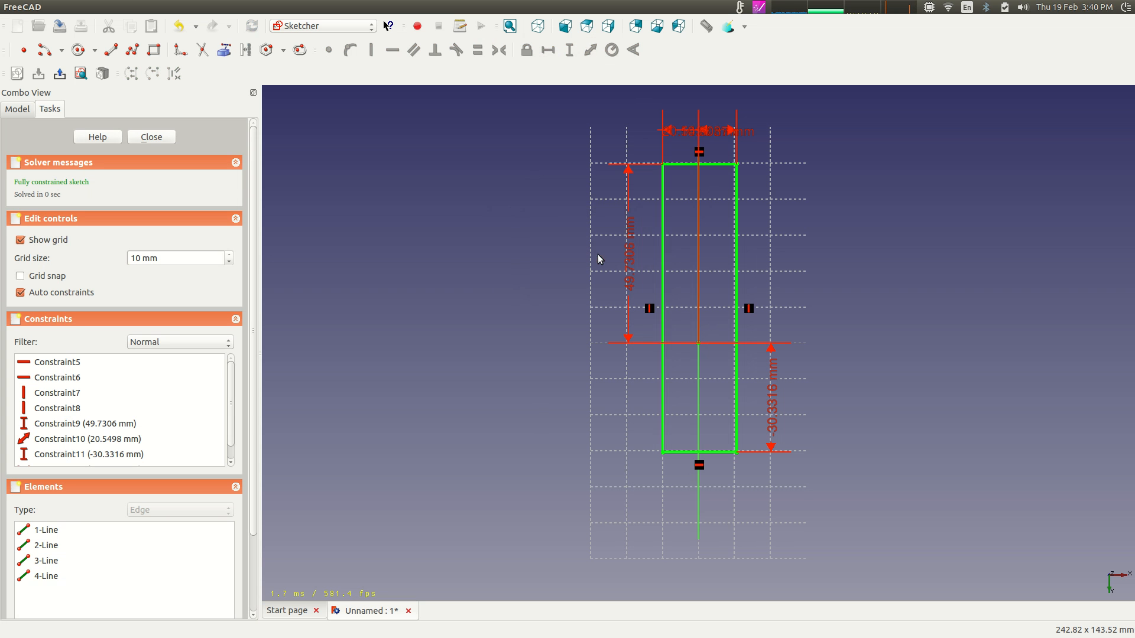
left_click(148, 137)
Switch to the Part workbench.
left_click(53, 163)
middle_click_drag(722, 257, 626, 317)
scroll(630, 318, "up", 3)
scroll(629, 318, "down", 2)
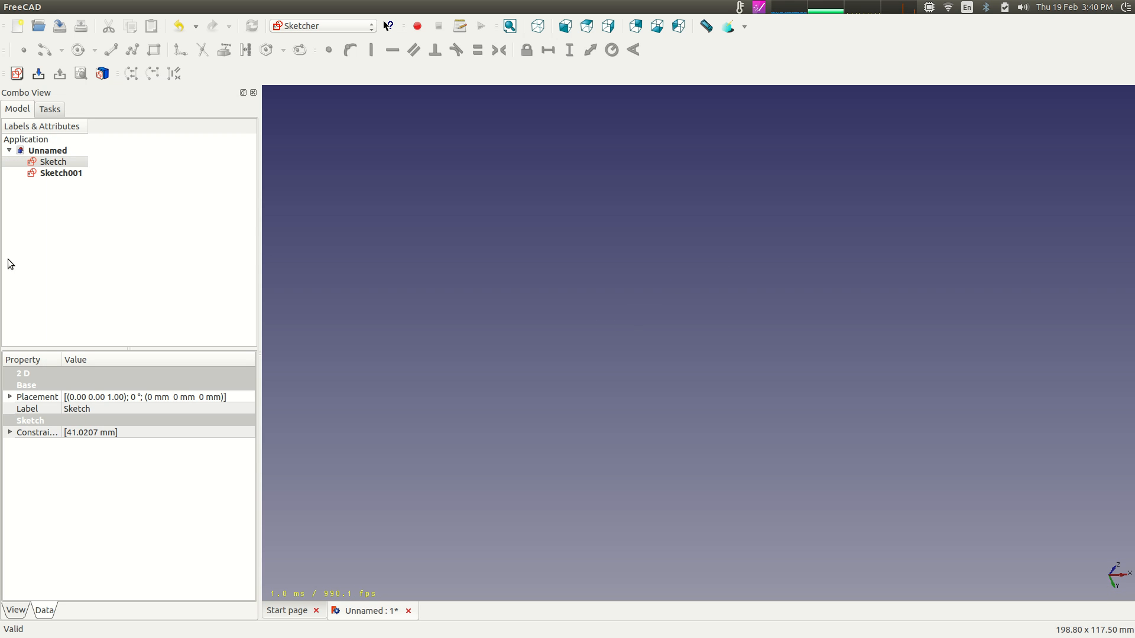
left_click(44, 163)
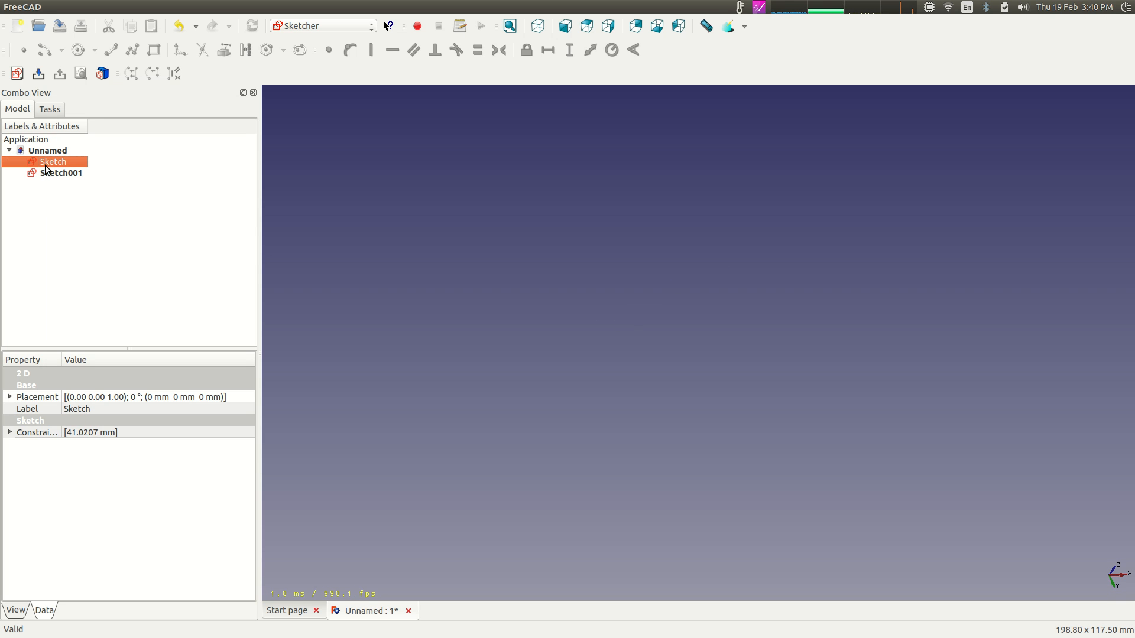
left_click(368, 28)
left_click(329, 171)
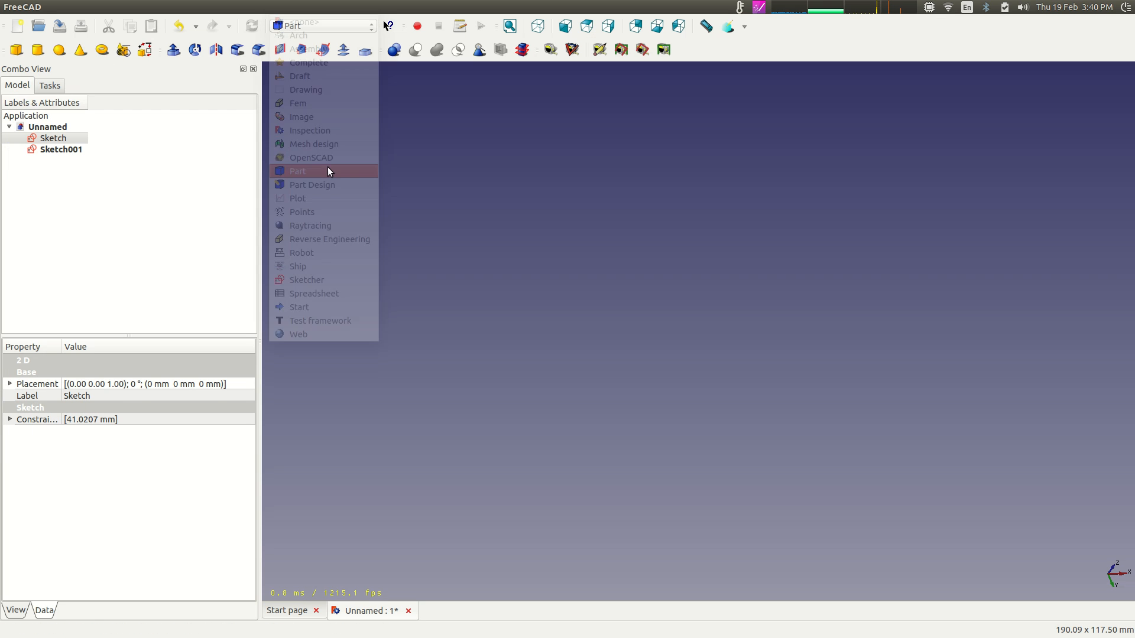
left_click(66, 138)
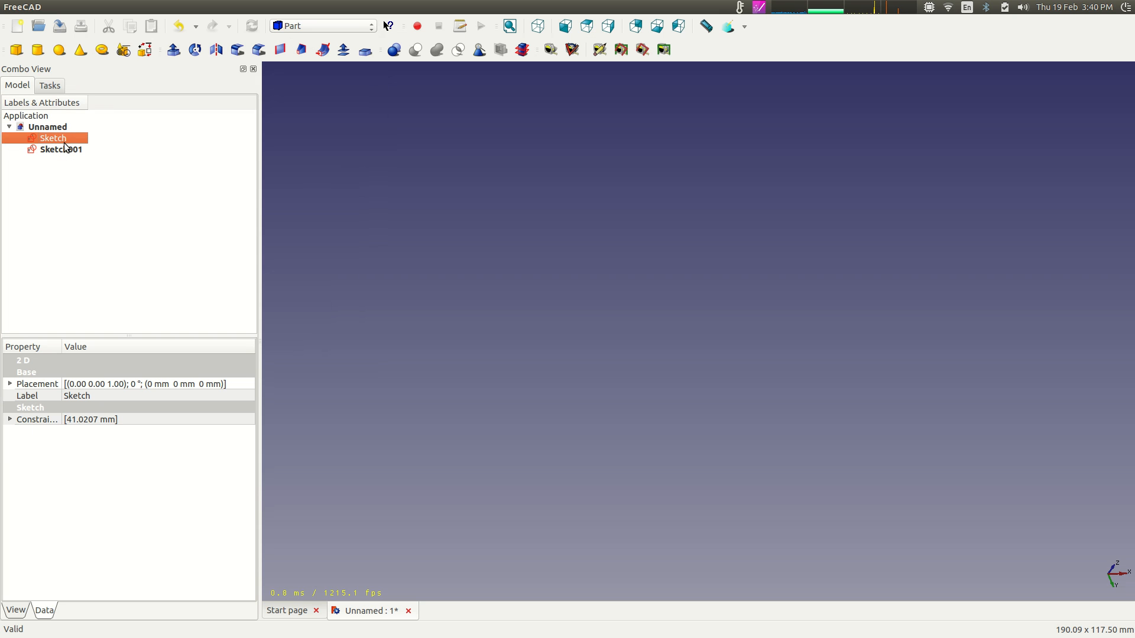
left_click(332, 134)
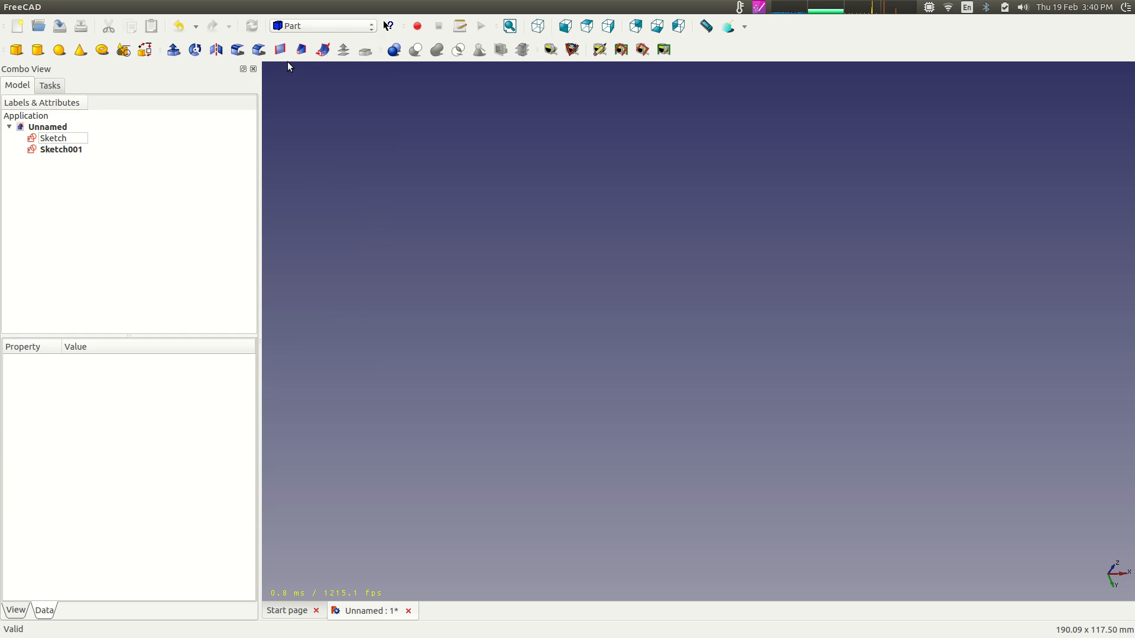
Loft the half-circle sketch to the offset rectangle sketch with Create solid enabled.
left_click(302, 49)
left_click(53, 180)
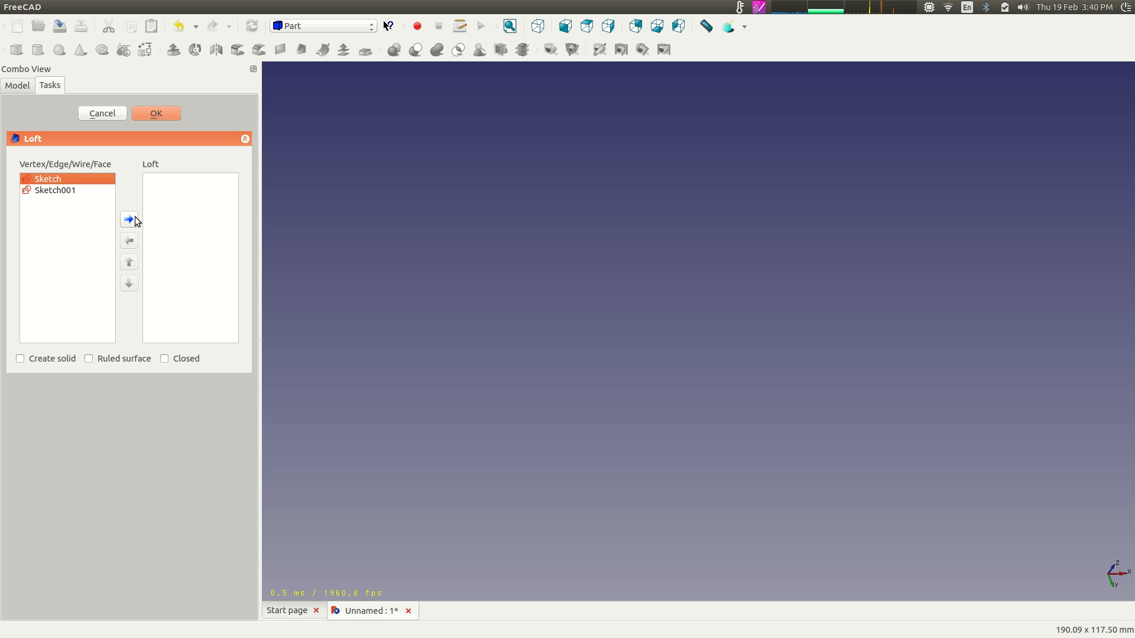
left_click(134, 218)
left_click(80, 179)
left_click(128, 219)
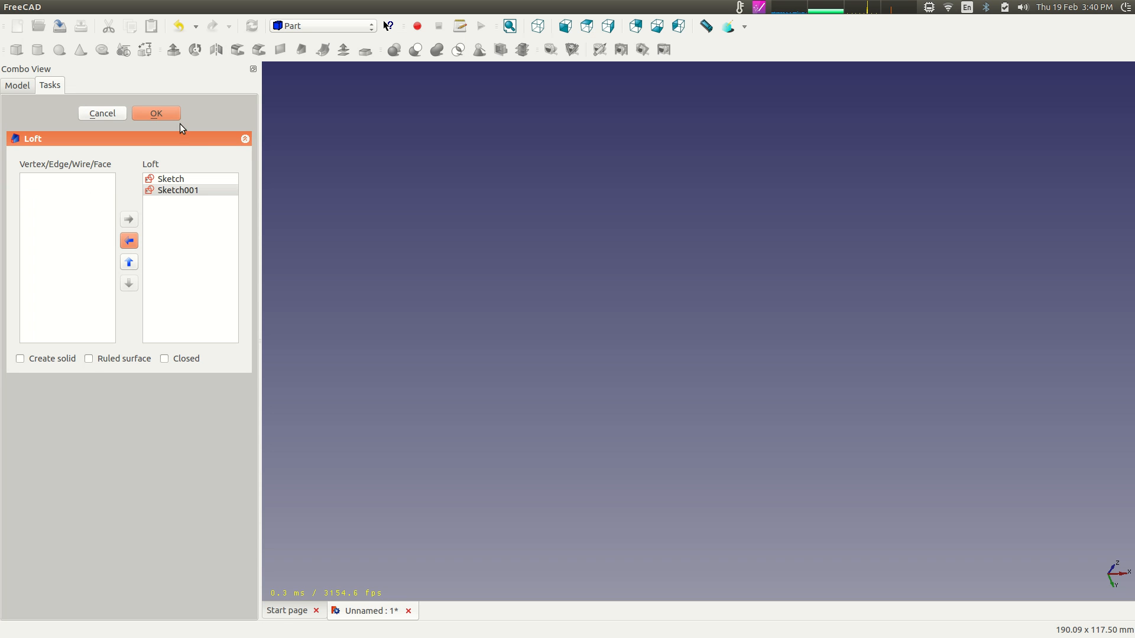
left_click(20, 359)
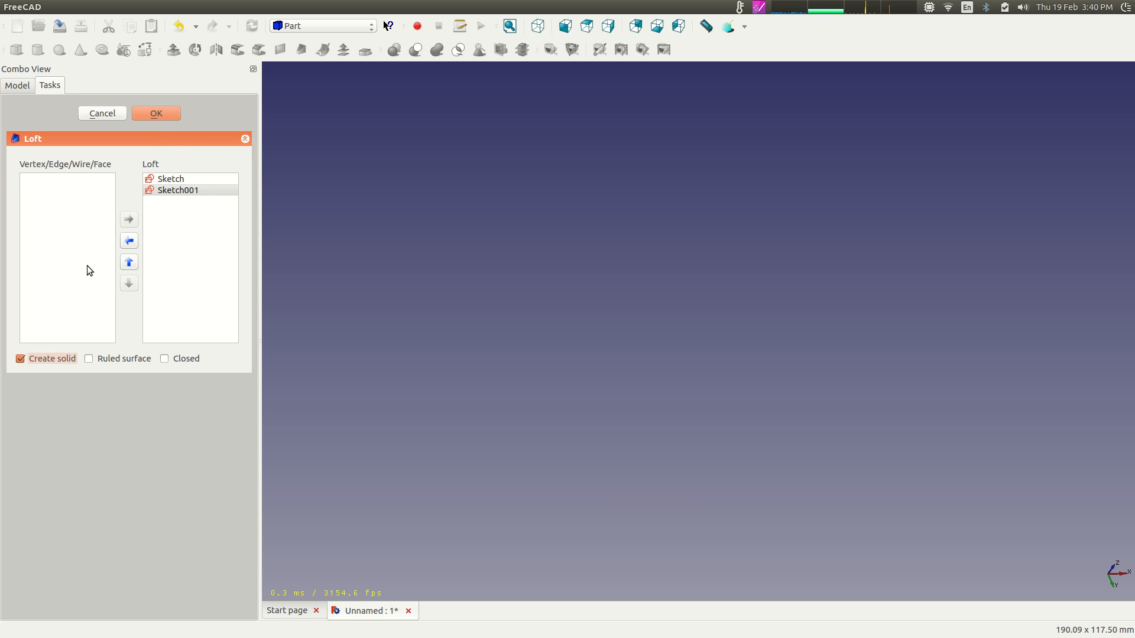
left_click(160, 115)
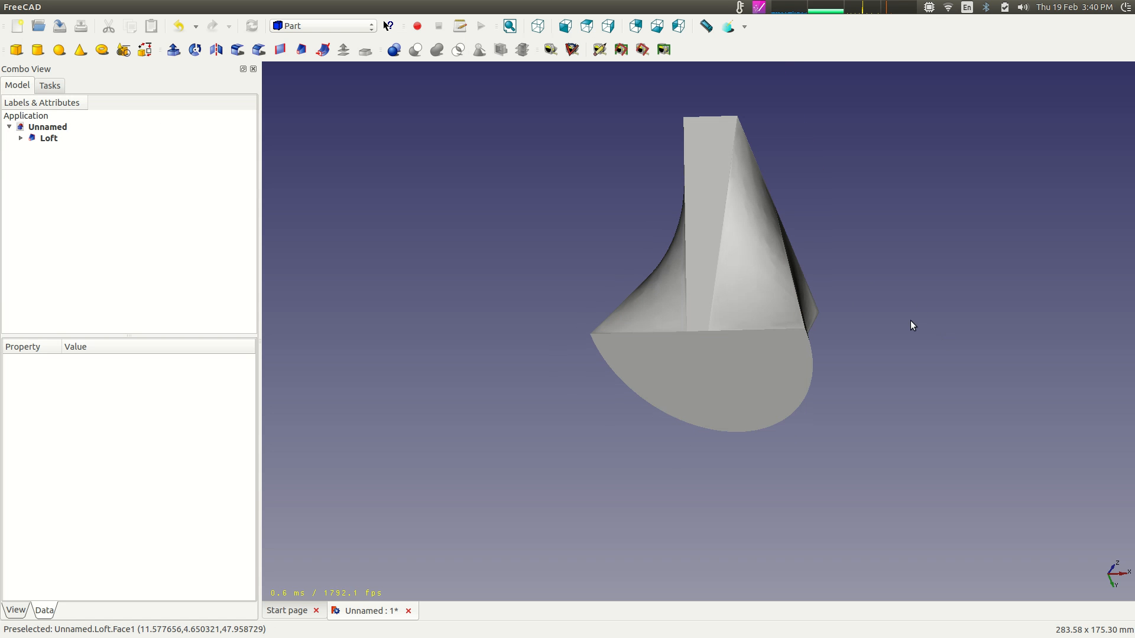
Inspect the loft from another side and expand its entry in the model tree to show its nested sketches.
middle_click_drag(889, 279, 401, 457)
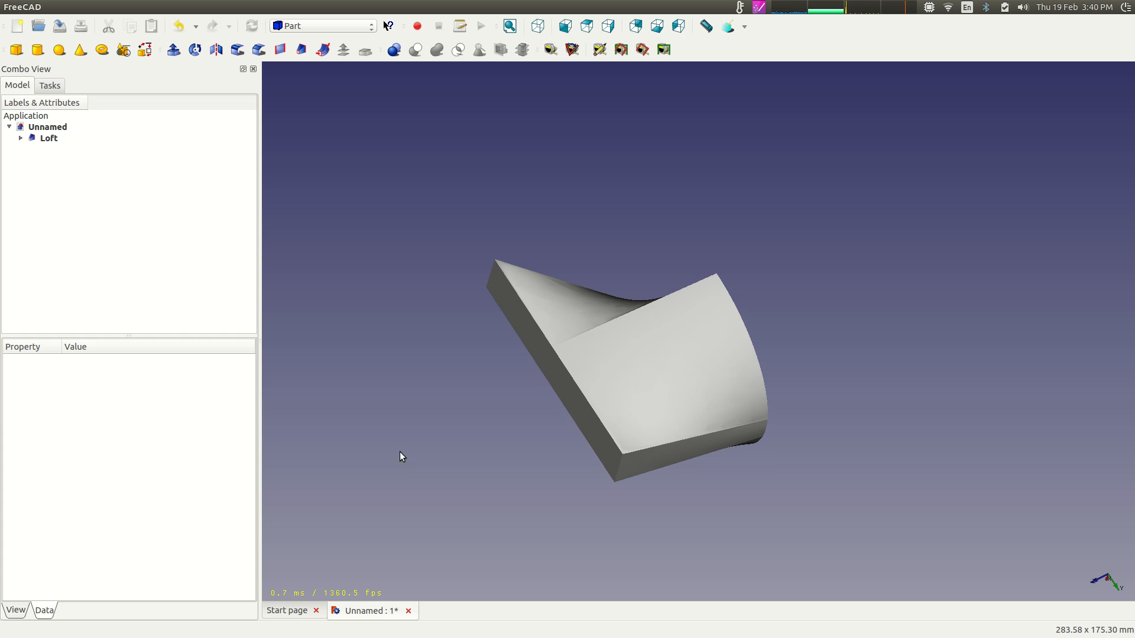
left_click(20, 139)
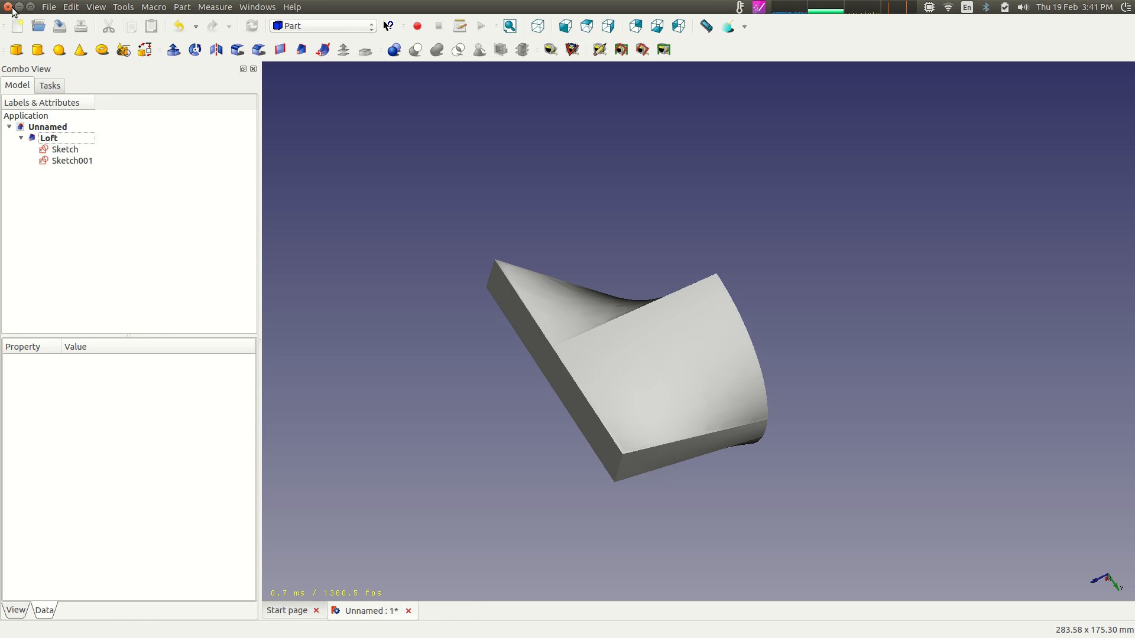
Close FreeCAD, relaunch it from the terminal with the command freecad, and create a new empty document.
left_click(8, 7)
left_click(592, 266)
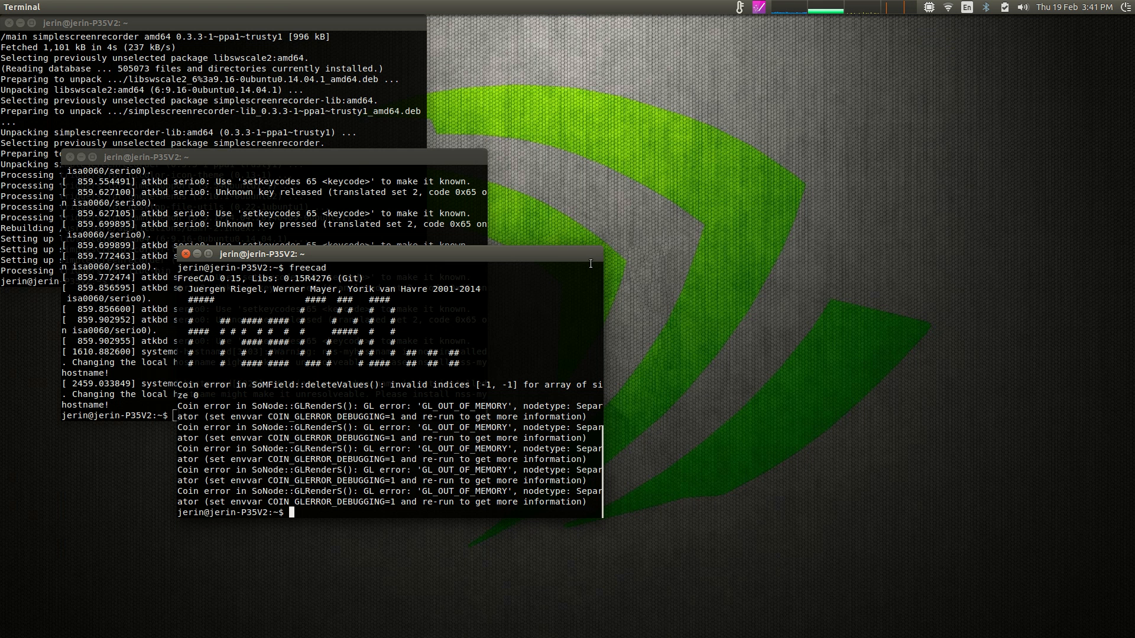
type("freecad")
key("Return")
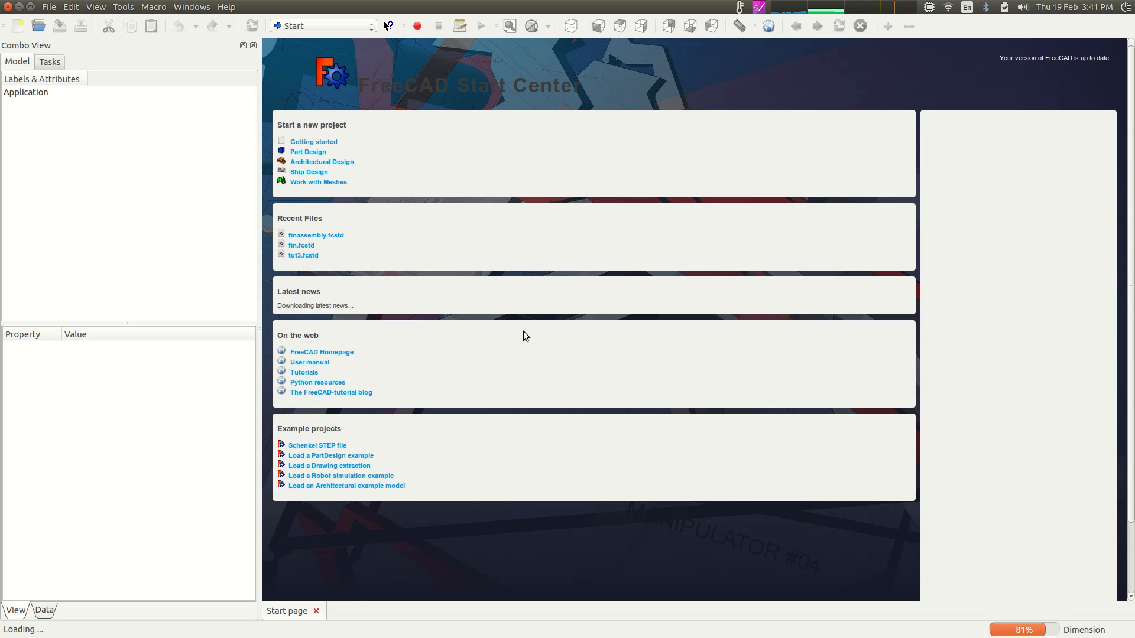
left_click(17, 26)
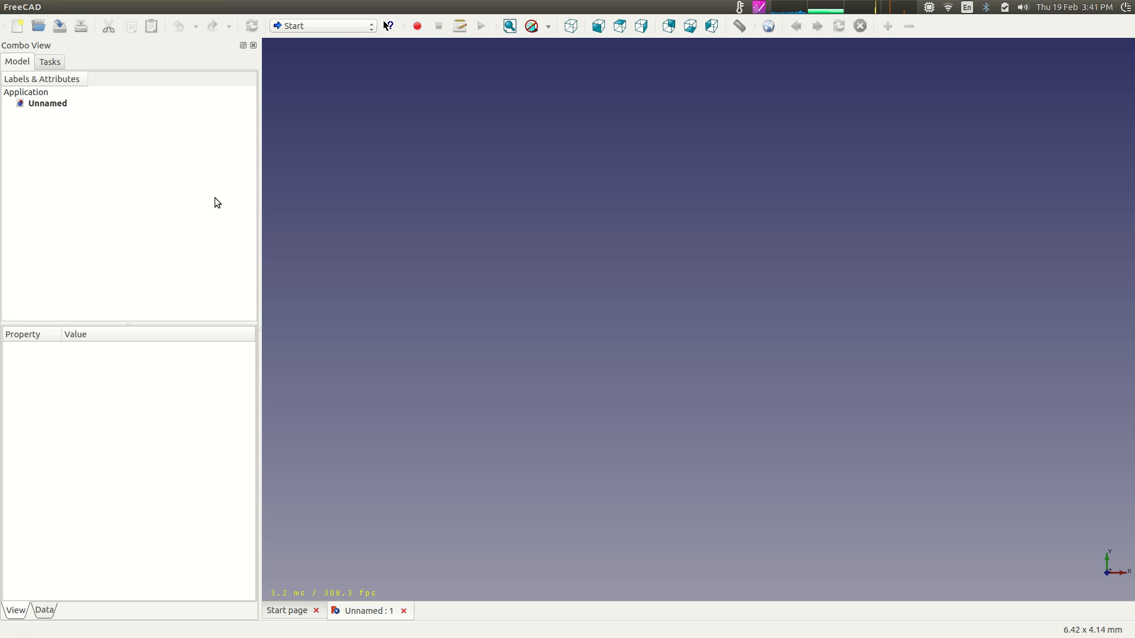
Switch to the Sketcher workbench and create a new sketch on the XY-Plane with offset 0.00.
left_click(369, 30)
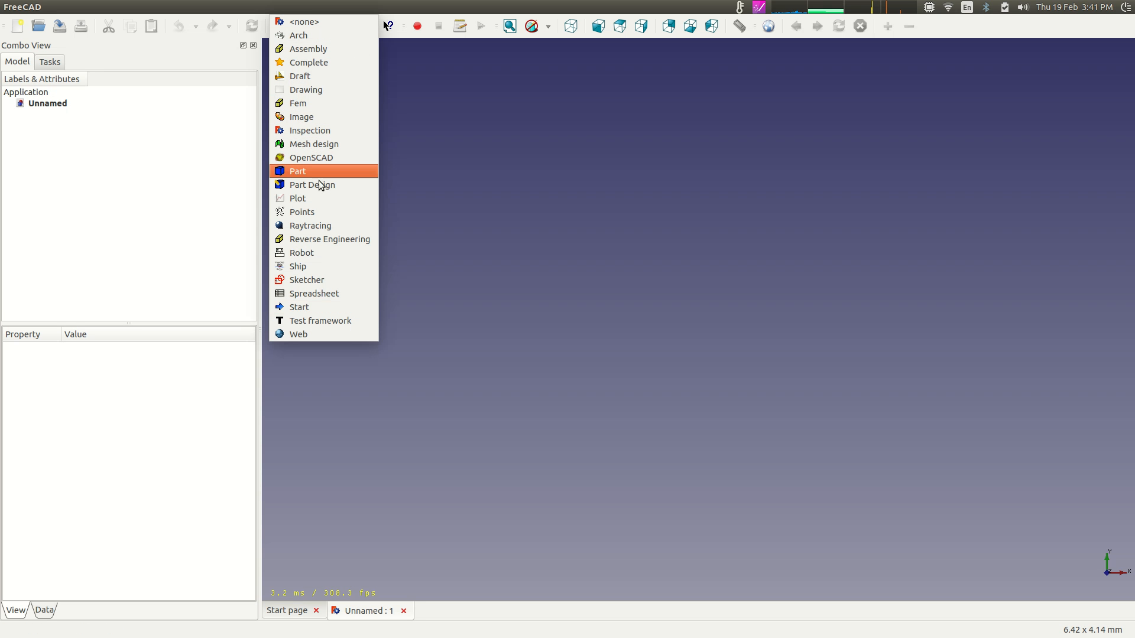
left_click(329, 279)
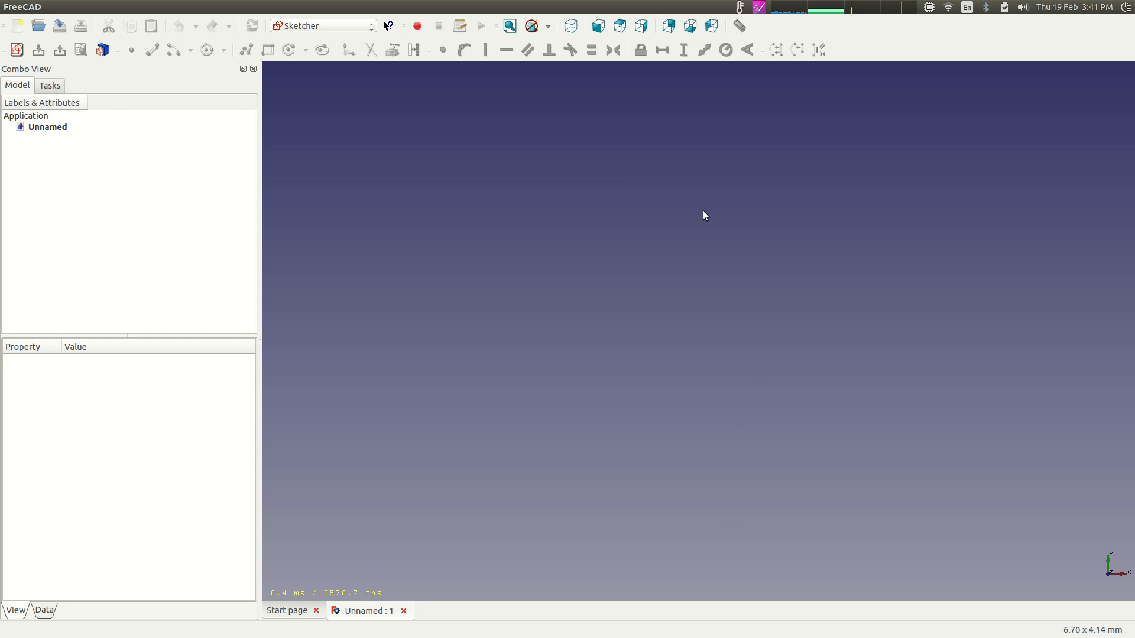
left_click(18, 50)
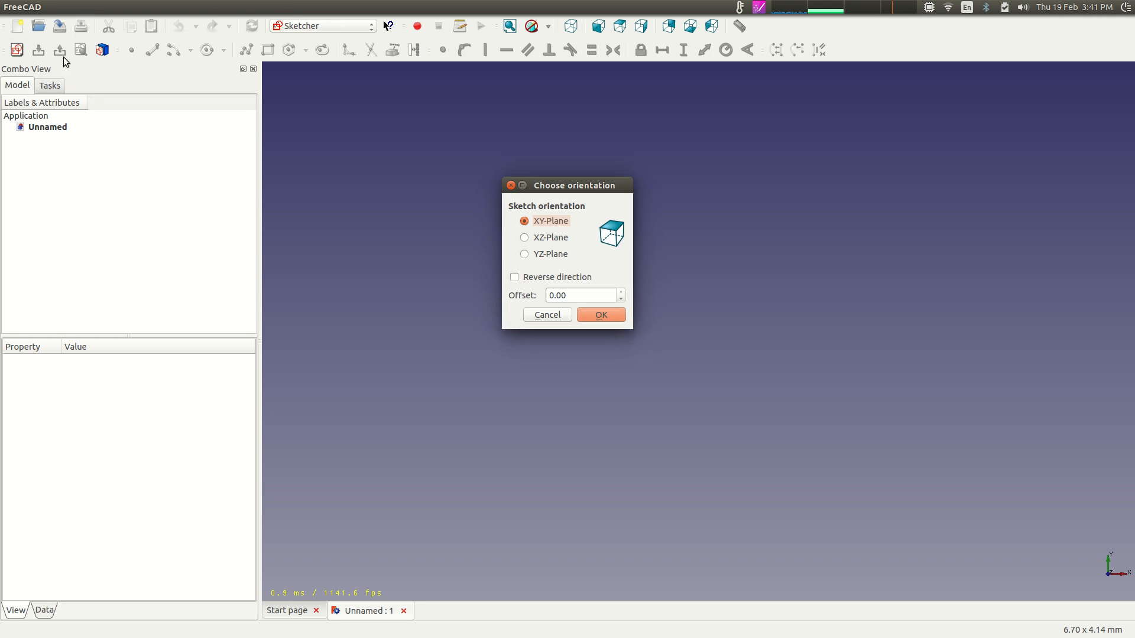
left_click(604, 314)
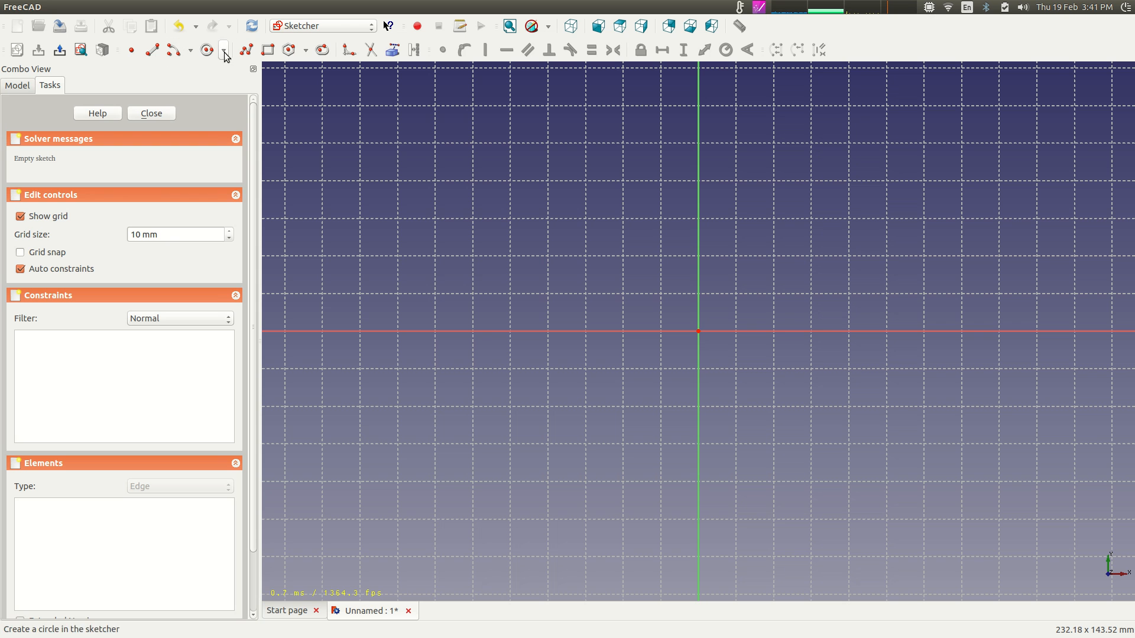
Sketch a tall, narrow rectangle around the origin, about 4 mm wide and 108 mm high.
left_click(258, 54)
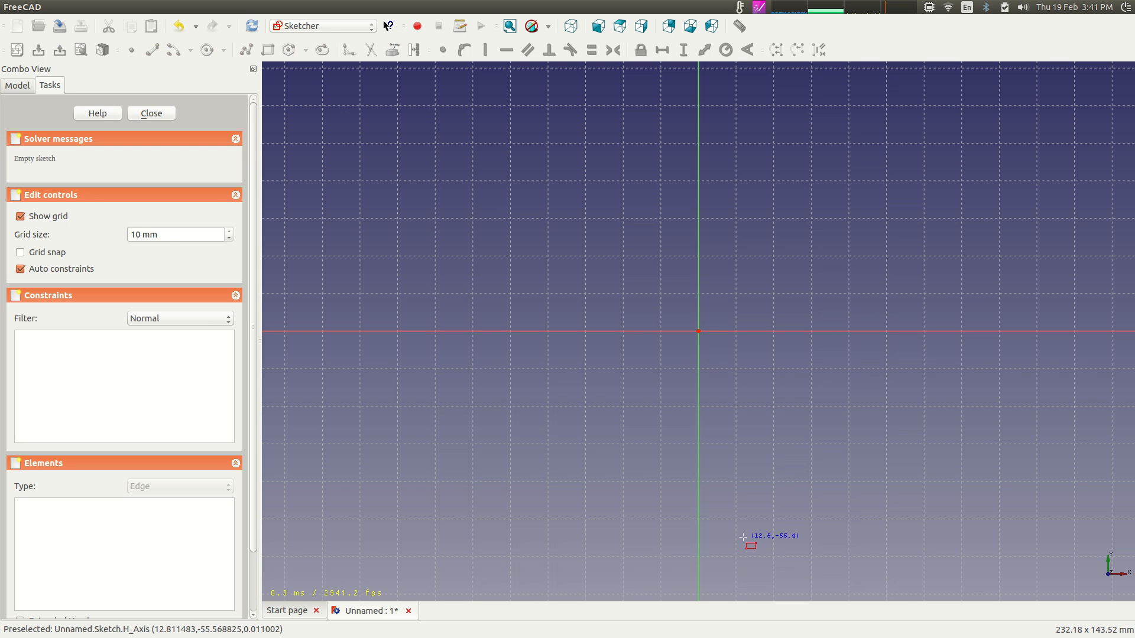
left_click(706, 523)
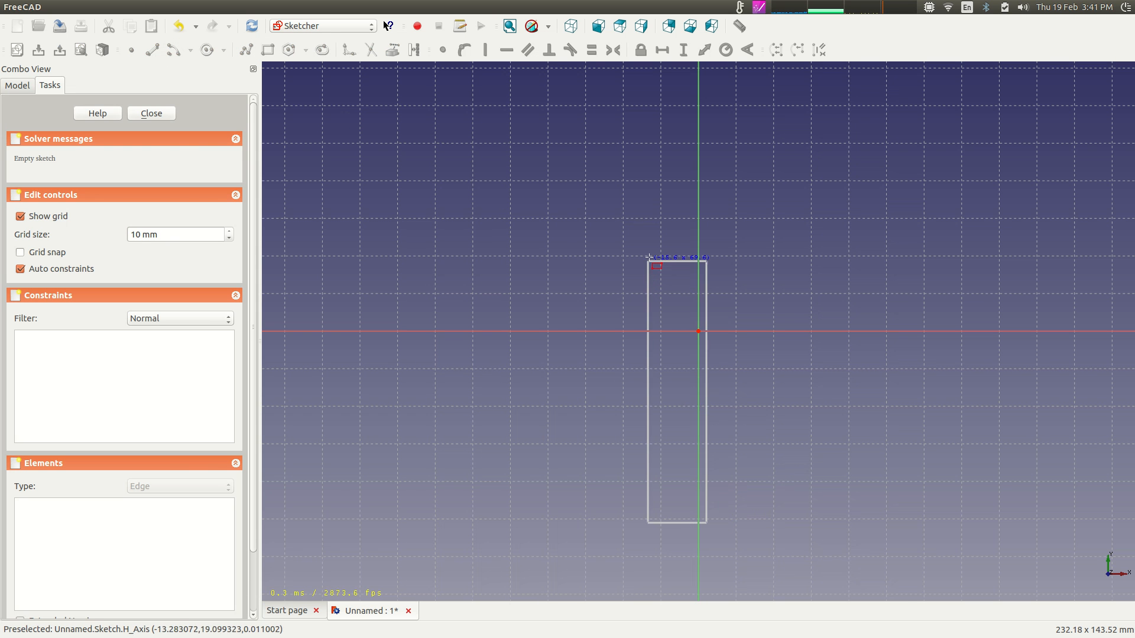
left_click(690, 115)
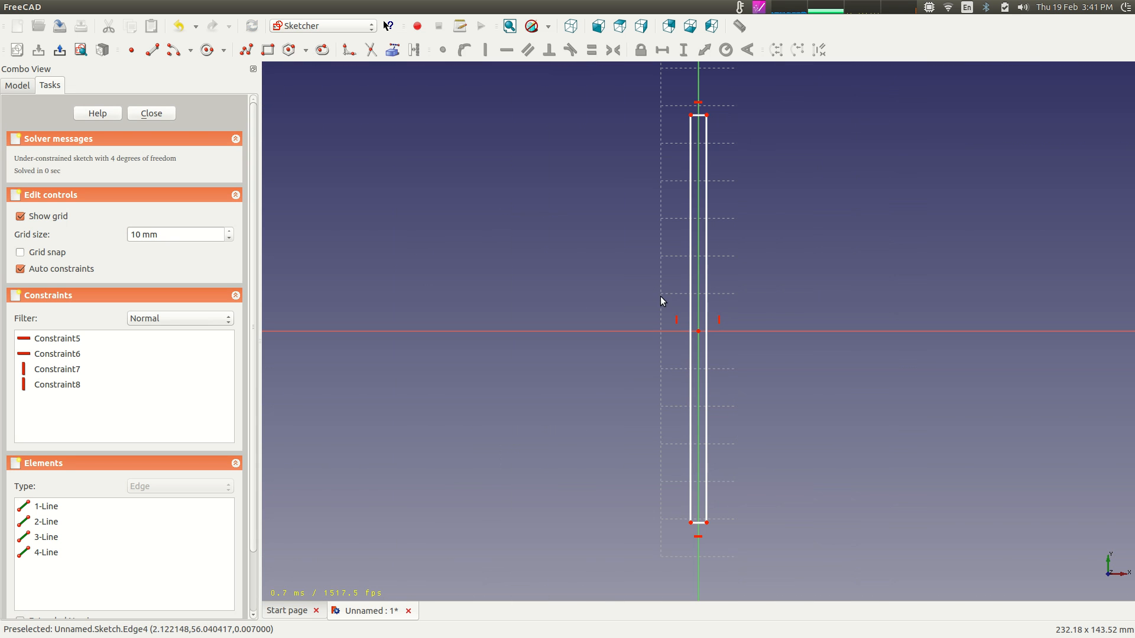
Constrain the rectangle's top corners symmetric about the vertical axis and its right corners symmetric about the horizontal axis.
left_click(707, 116)
left_click(689, 115)
left_click(698, 93)
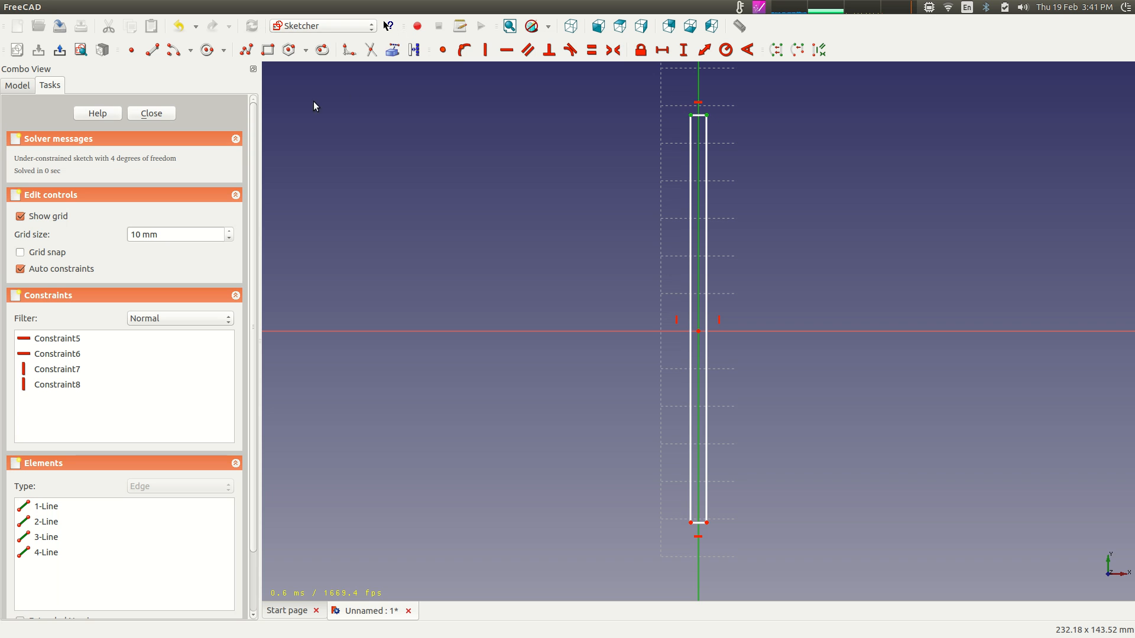
left_click(613, 49)
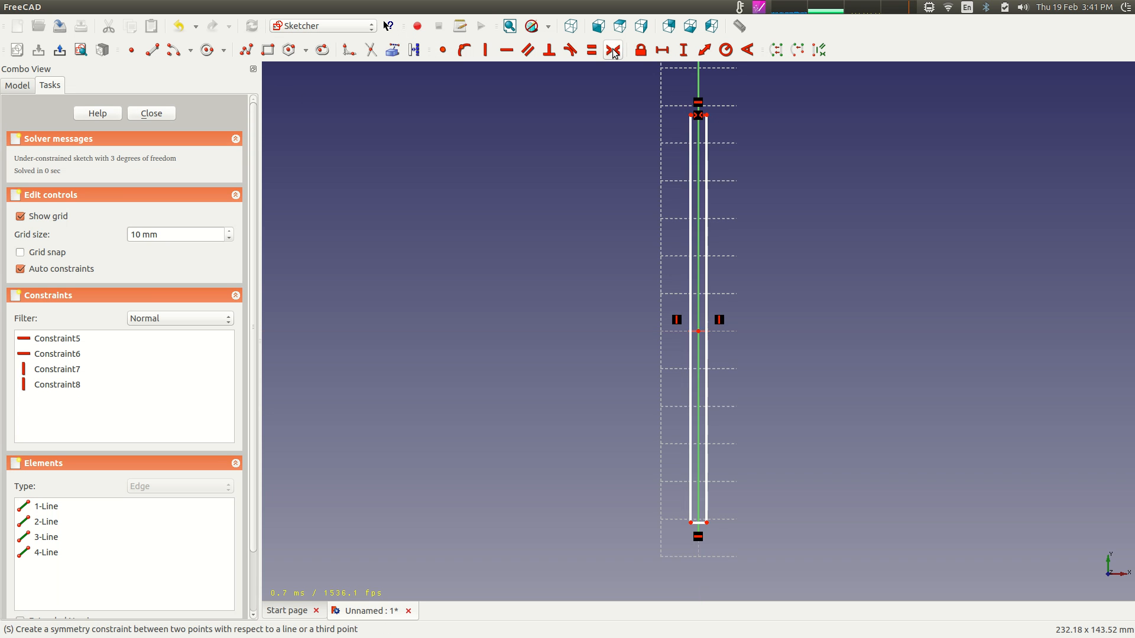
left_click(707, 115)
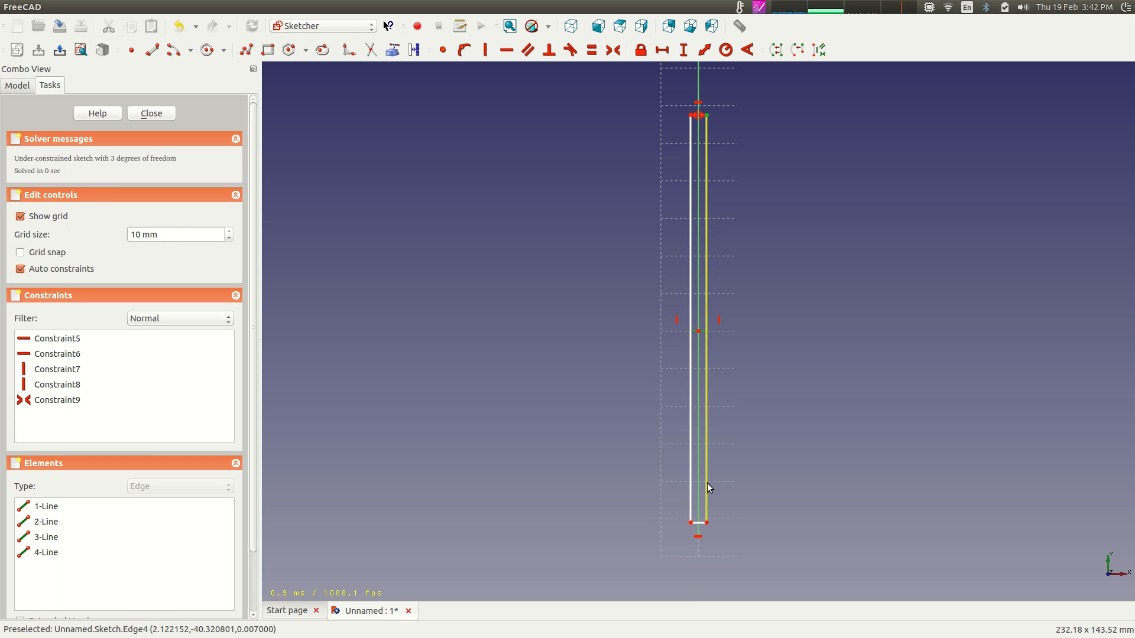
left_click(707, 523)
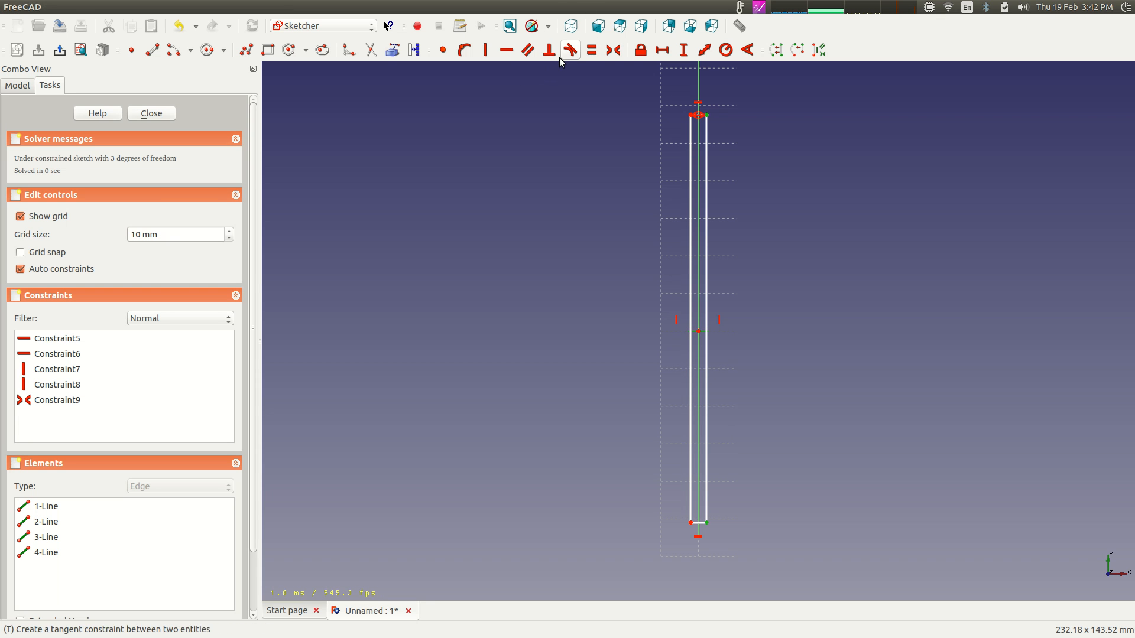
left_click(614, 50)
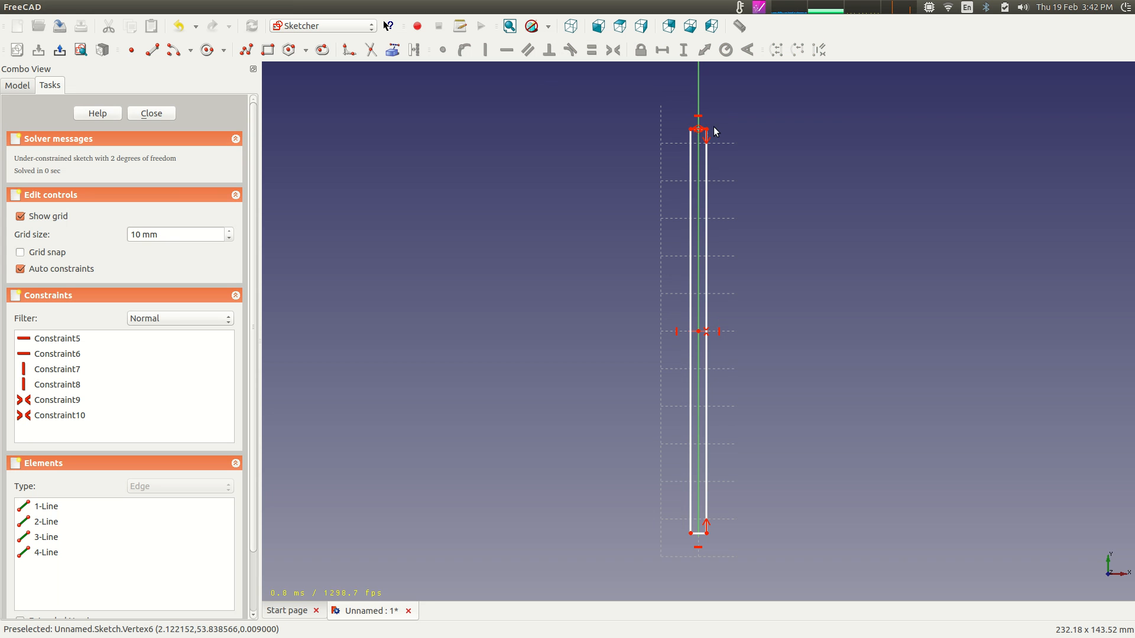
Constrain the upper-right corner's horizontal distance from the origin to 1.5 mm.
left_click(707, 130)
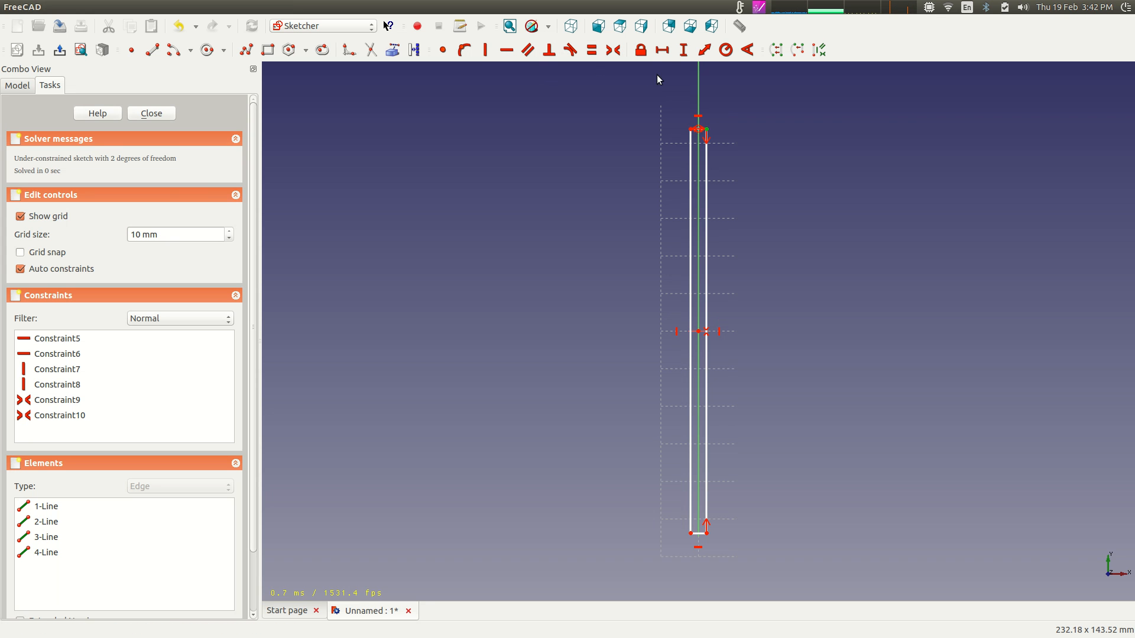
left_click(663, 51)
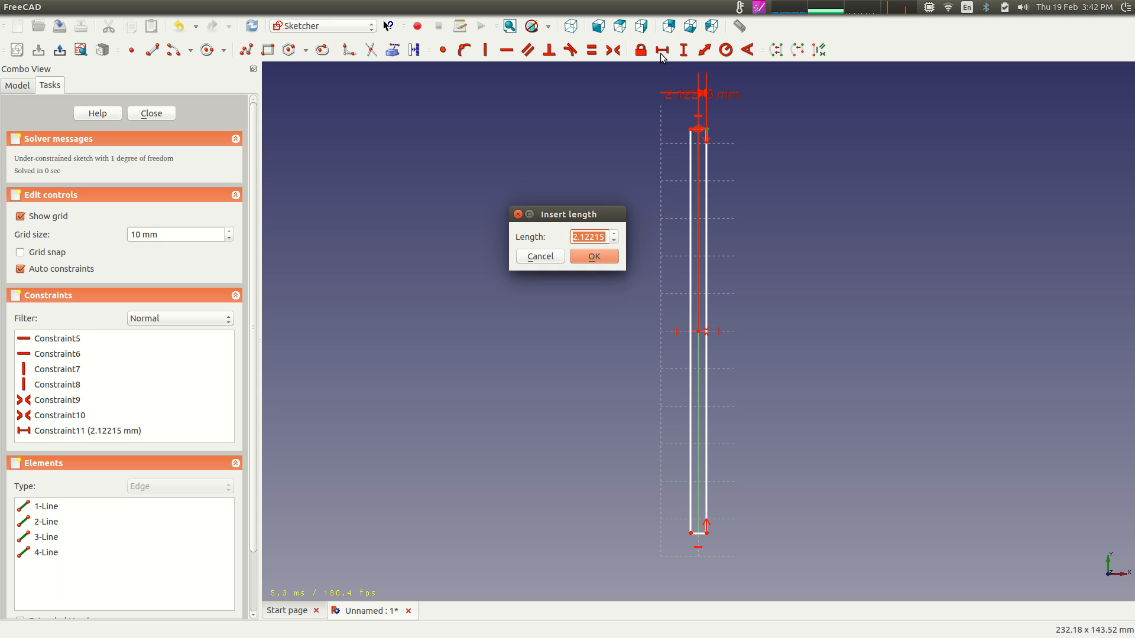
type("1.5")
key("Return")
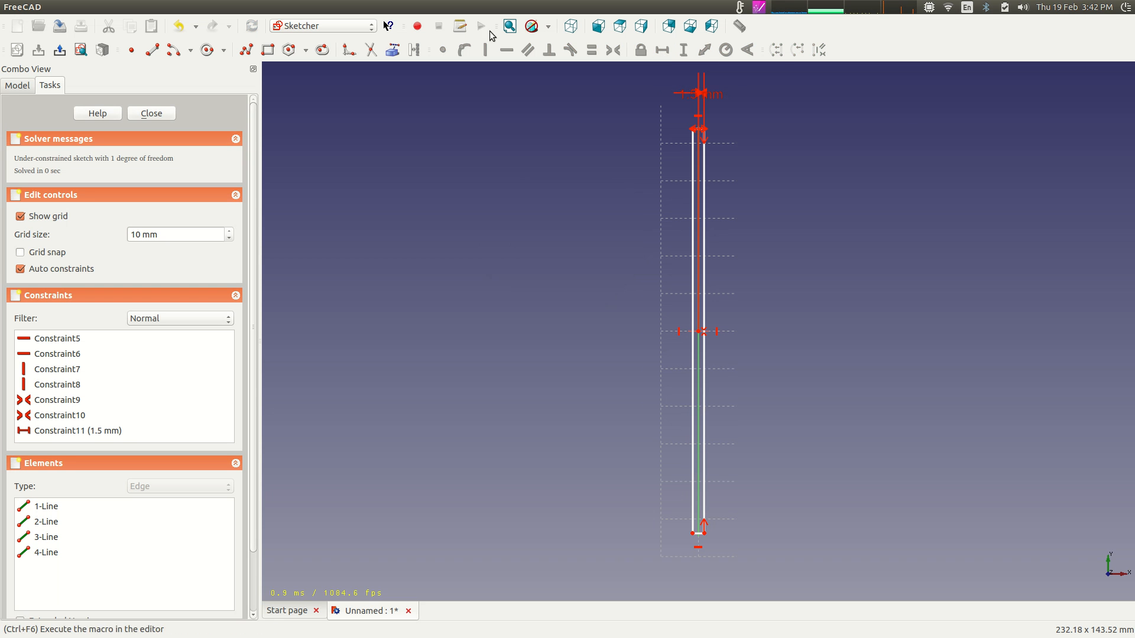
Constrain the upper-right corner's vertical distance from the origin to 50 mm and close the sketch.
left_click(702, 130)
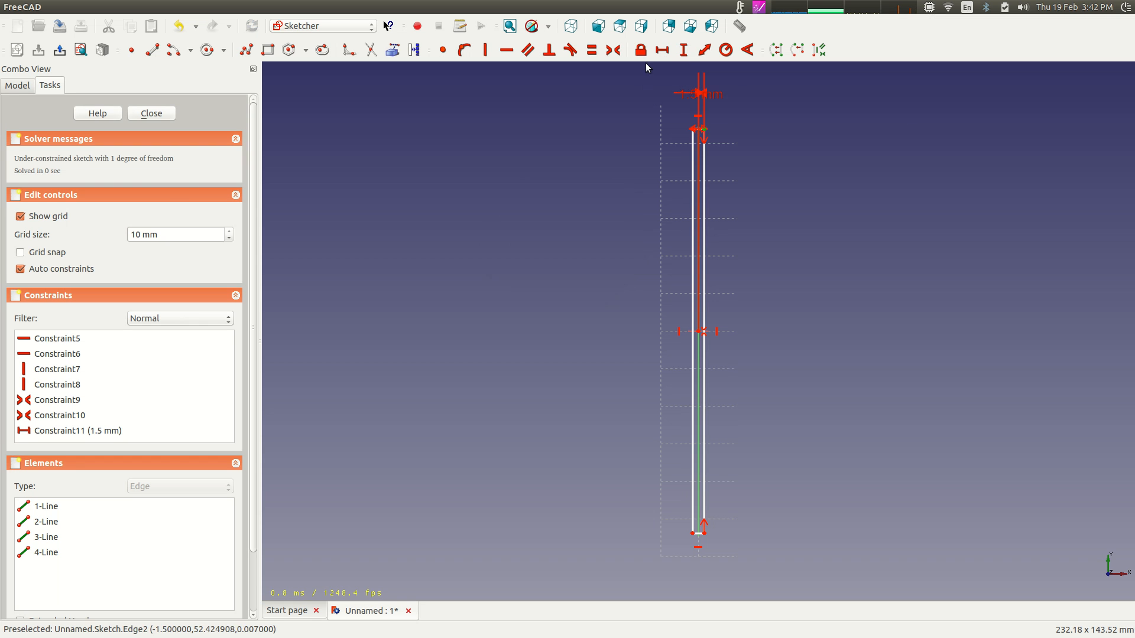
left_click(684, 50)
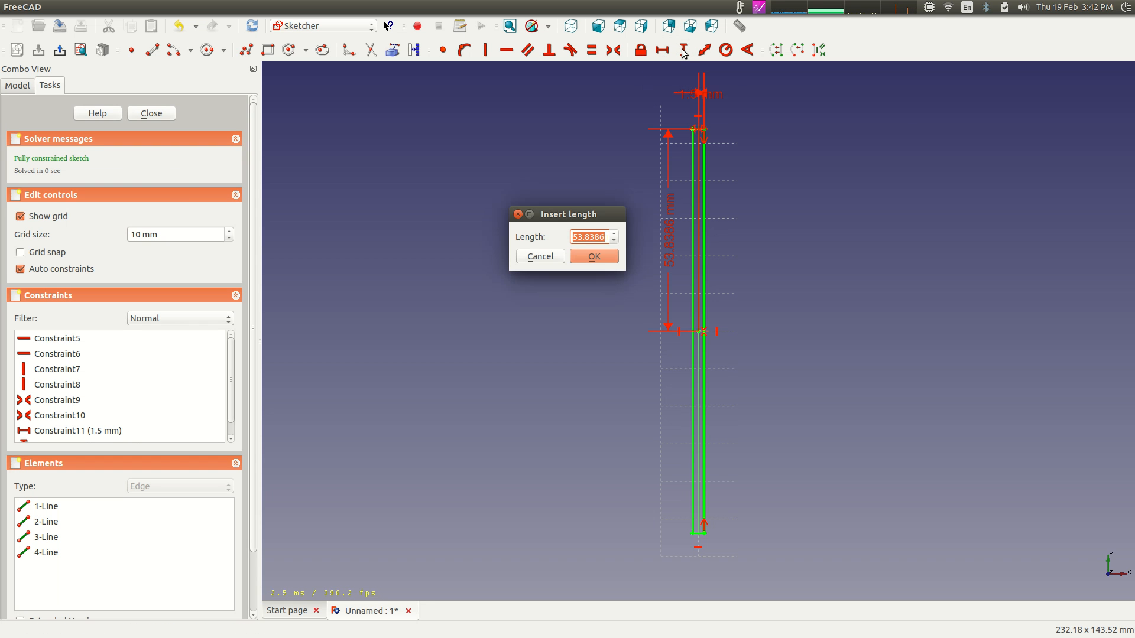
type("50")
left_click(598, 260)
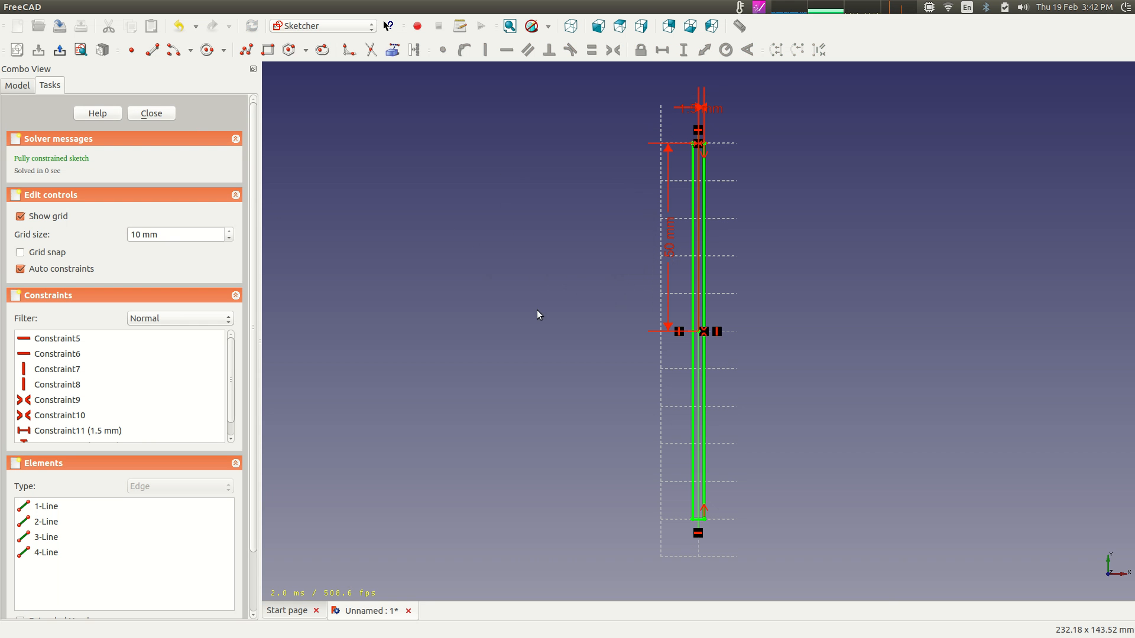
left_click(152, 113)
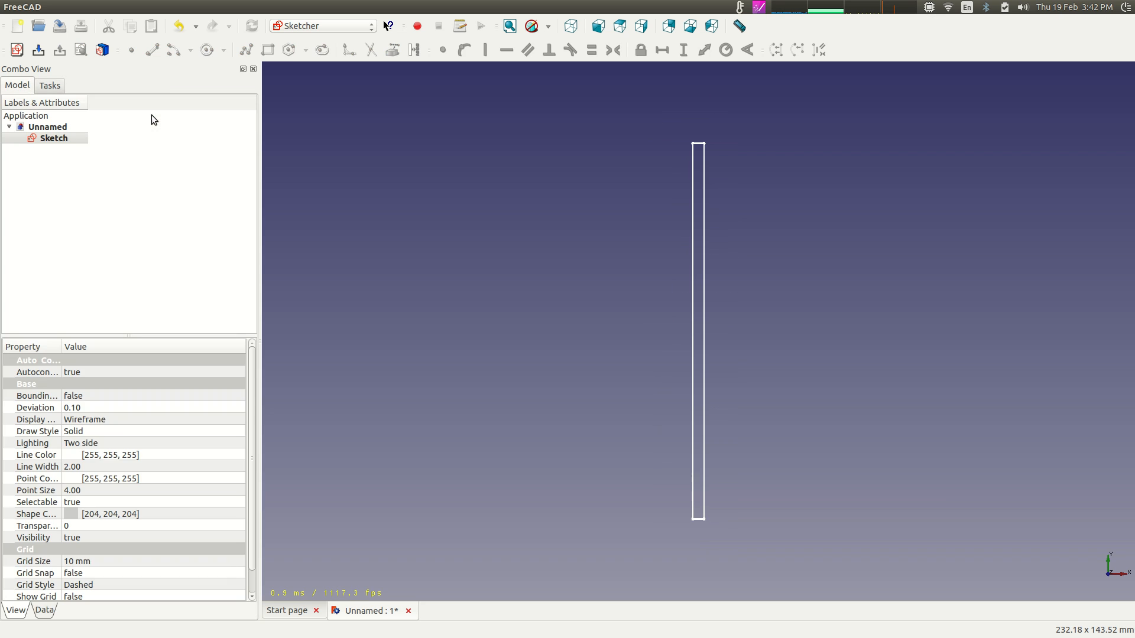
left_click(117, 191)
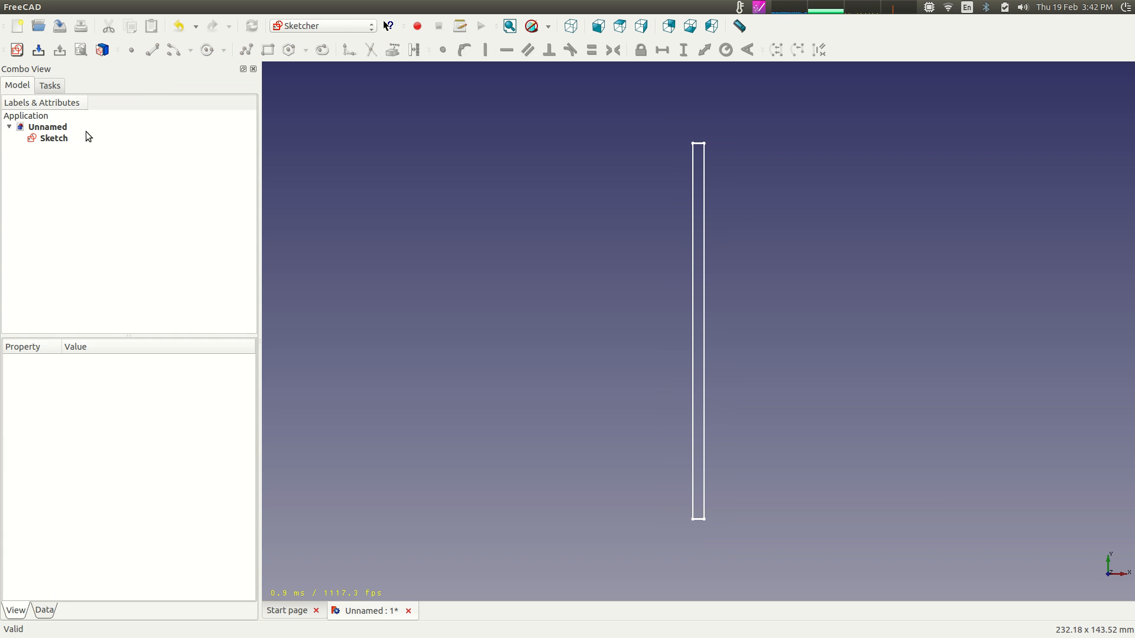
Create a second sketch on the XY-Plane with Reverse direction enabled and an offset of 80 mm.
left_click(18, 51)
left_click(527, 276)
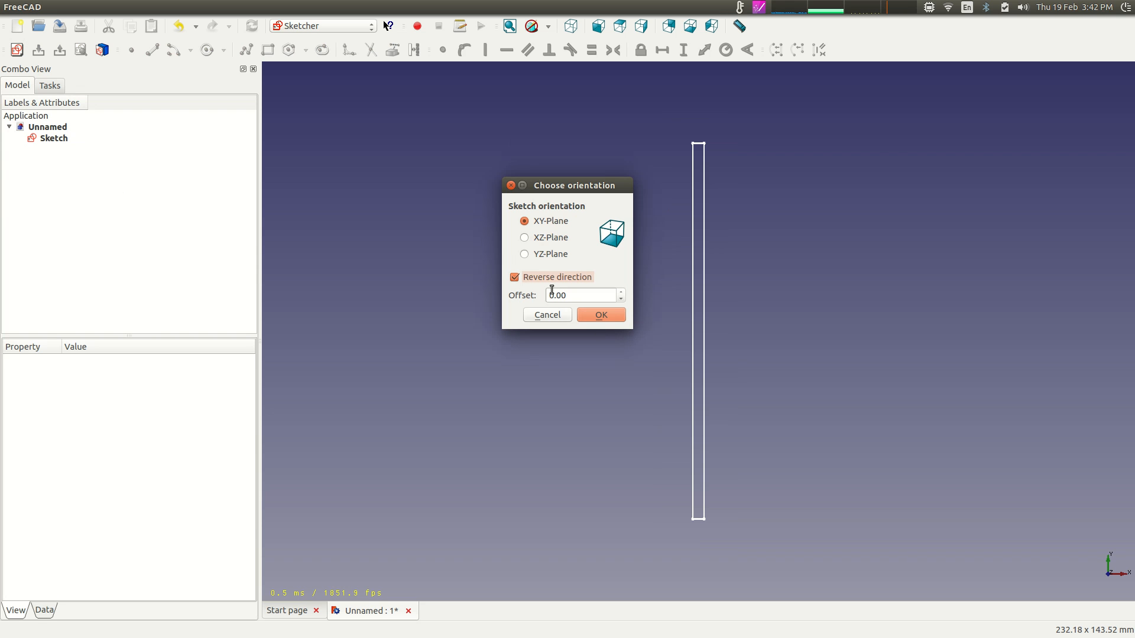
left_click_drag(554, 293, 544, 294)
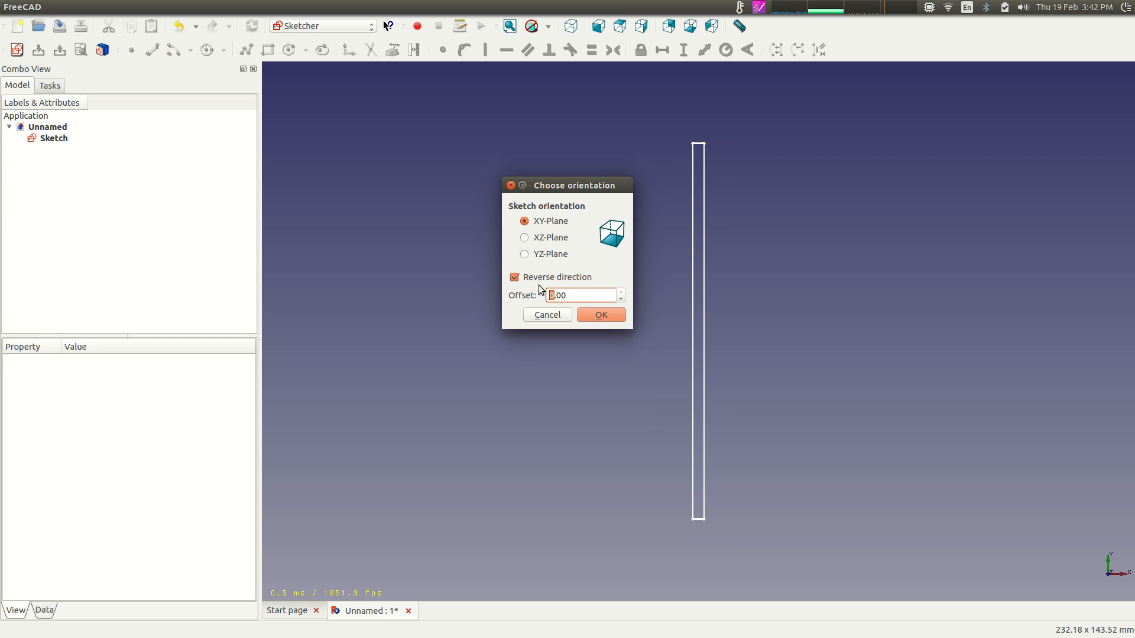
left_click(593, 317)
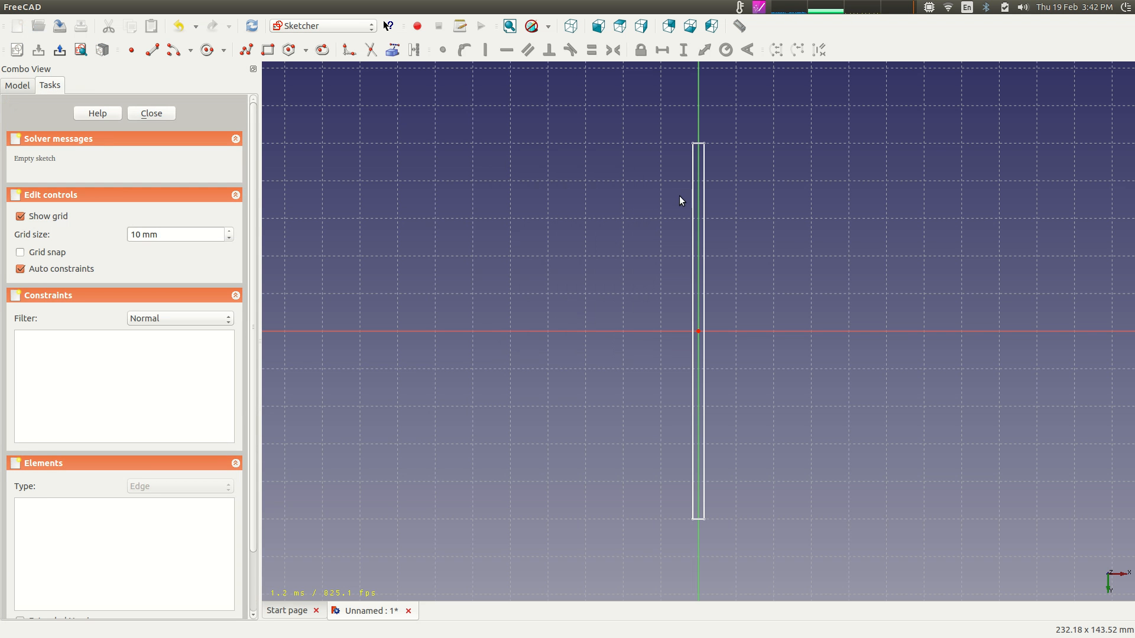
Draw two lines from the origin, one to about (24, 48) mm and a shorter one to about (18, -12) mm.
mouse_move(902, 258)
middle_mouse_down()
mouse_move(800, 261)
mouse_move(803, 273)
middle_mouse_up()
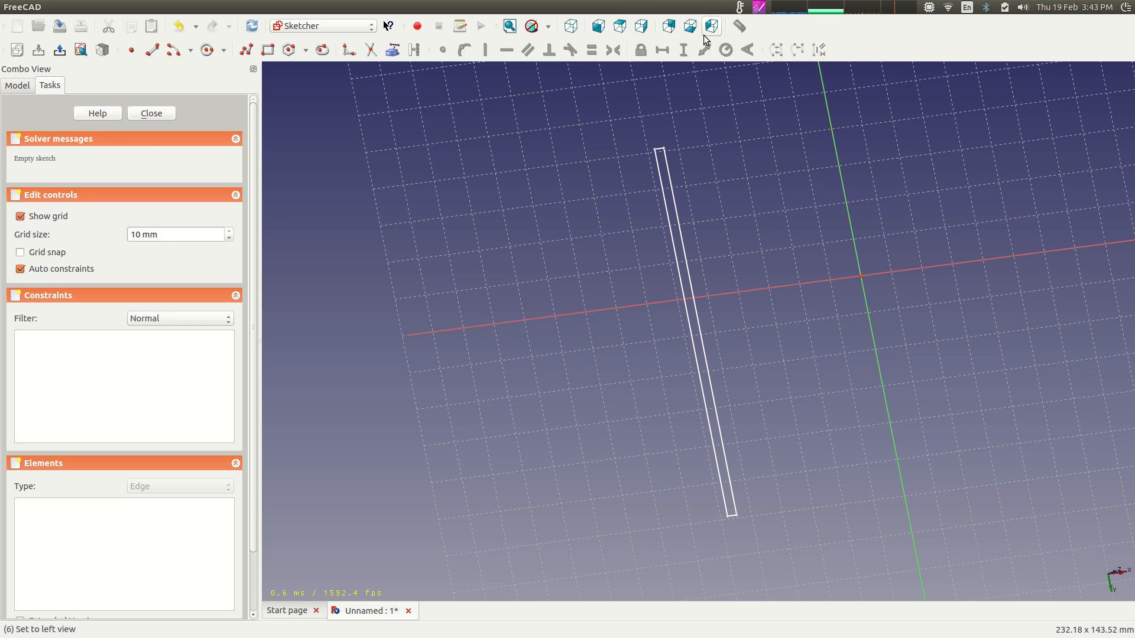
left_click(691, 27)
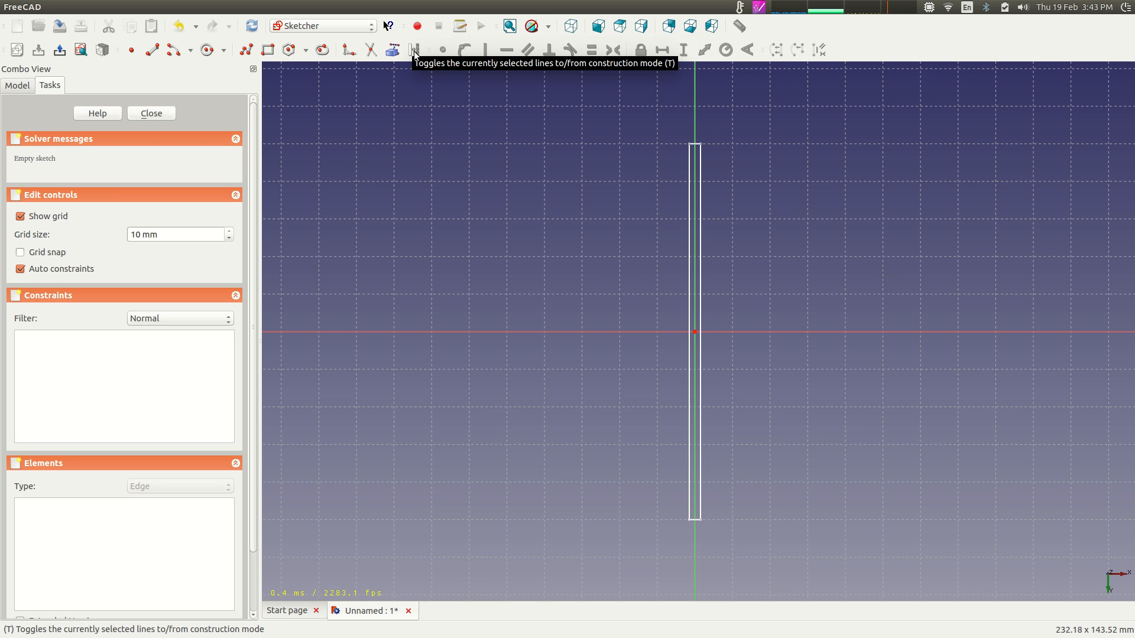
left_click(152, 52)
left_click(694, 332)
left_click(783, 513)
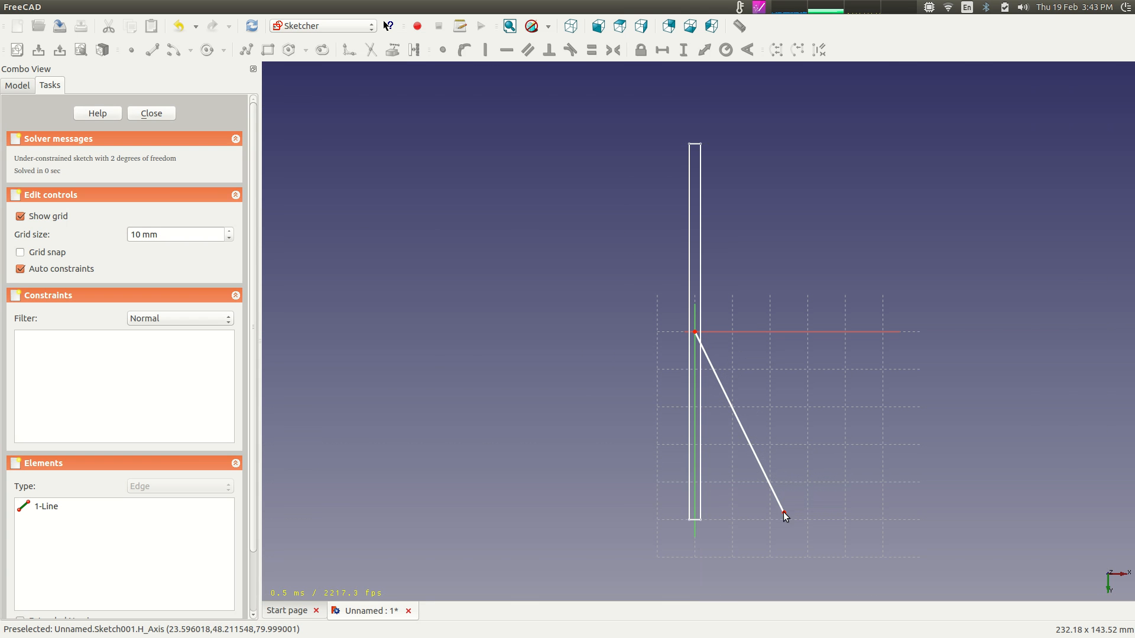
left_click(165, 52)
left_click(695, 332)
left_click(763, 286)
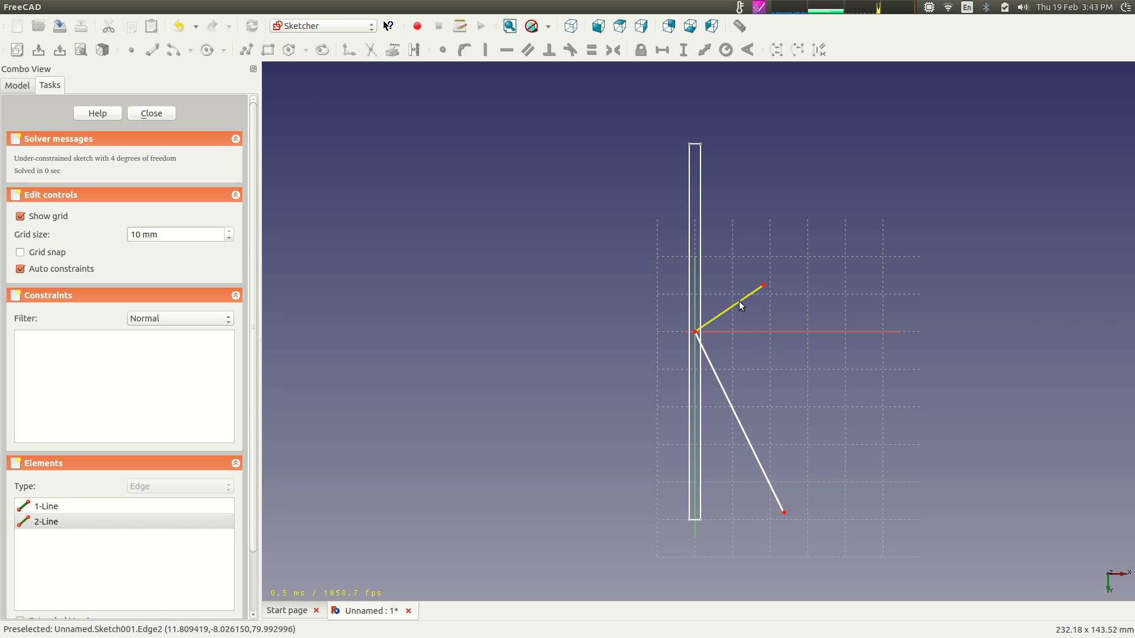
Constrain the two lines from the origin perpendicular to each other and convert both to construction geometry.
left_click(739, 300)
left_click(711, 364)
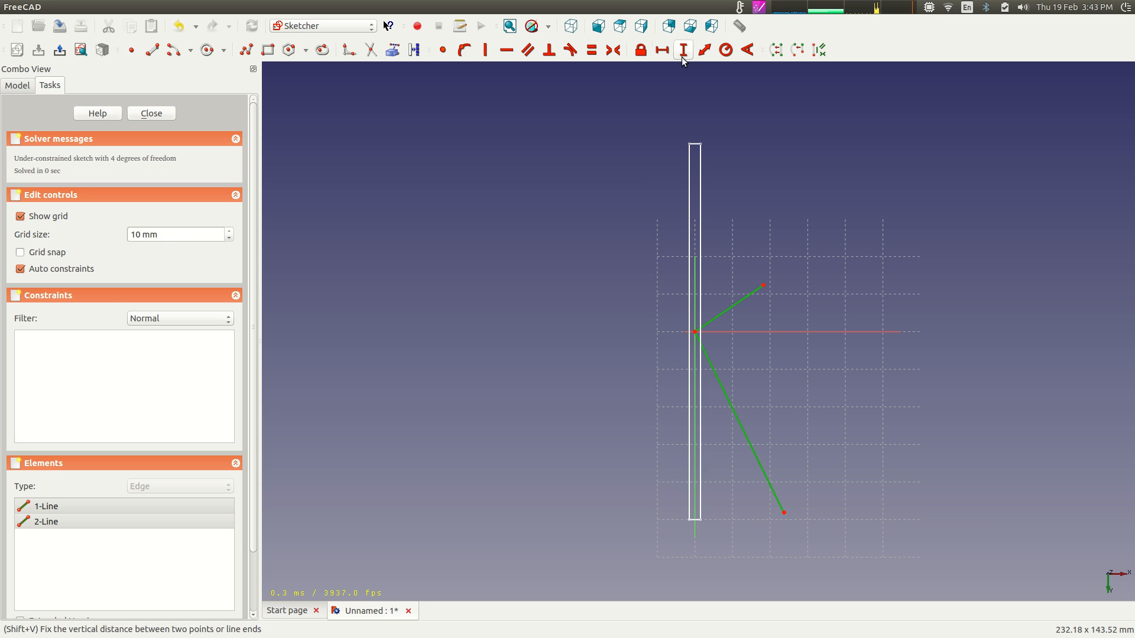
left_click(549, 52)
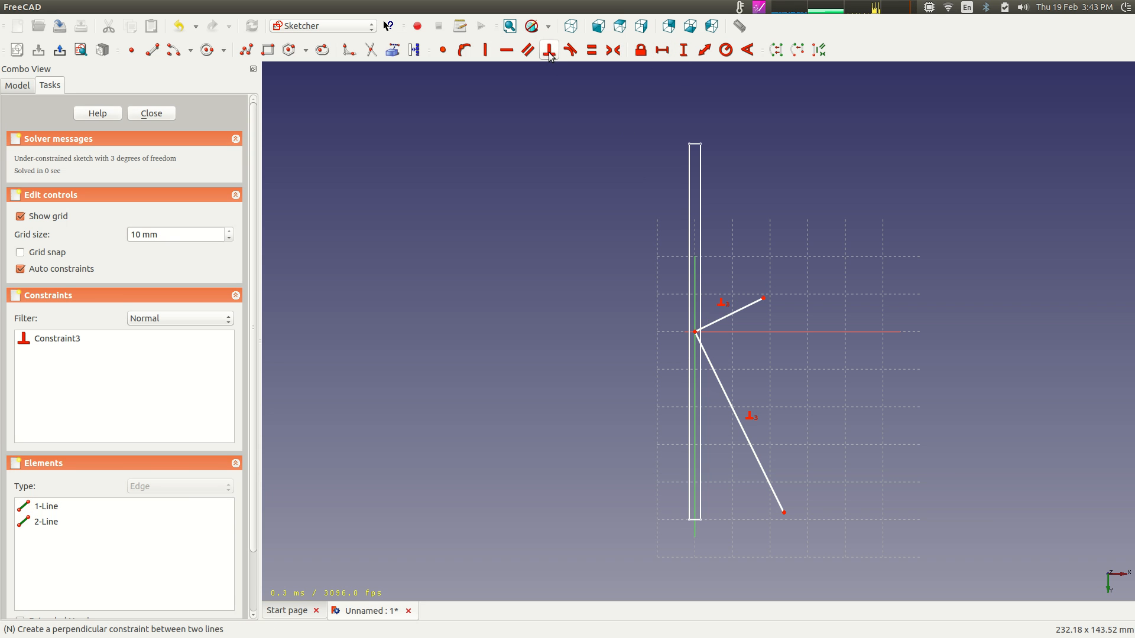
left_click(720, 323)
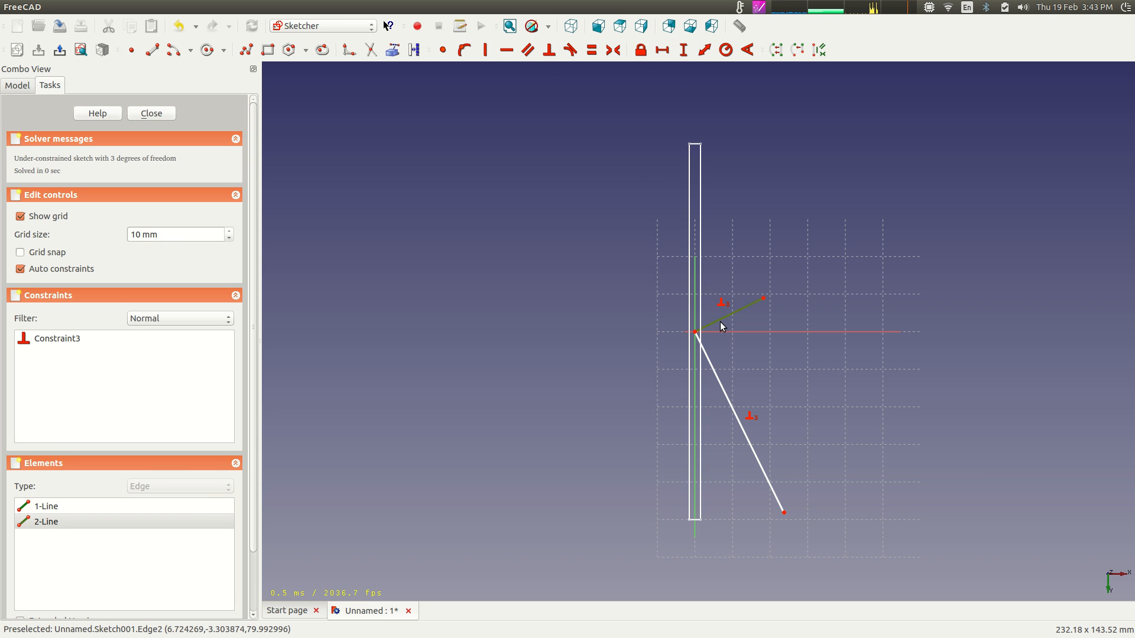
left_click(712, 370)
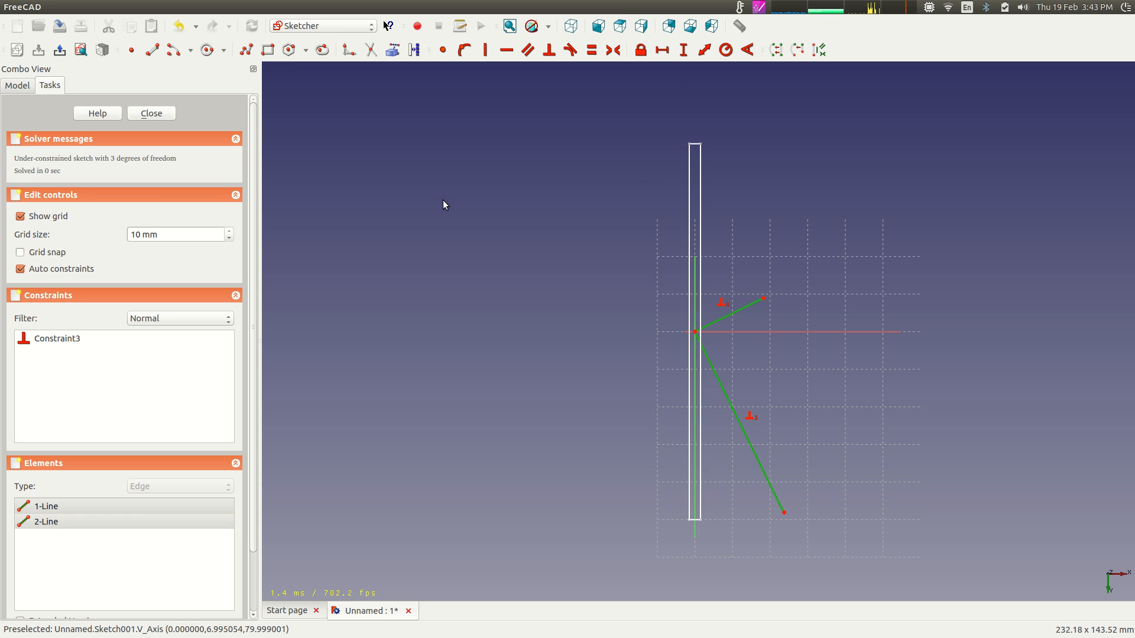
left_click(414, 51)
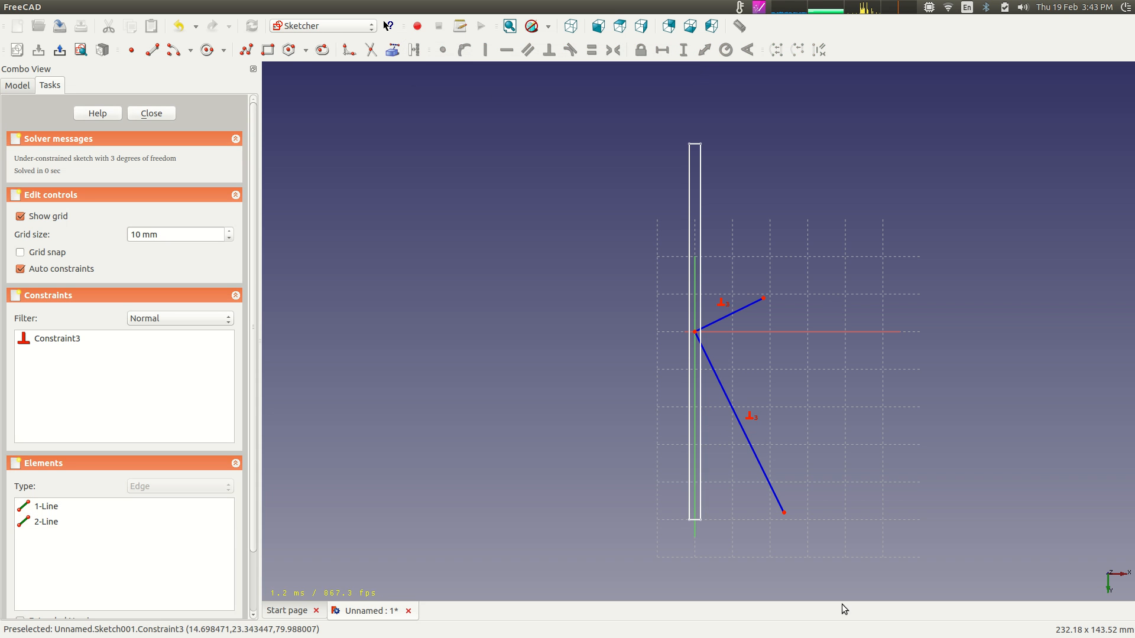
Add length constraints to both construction lines, keeping their drawn lengths.
left_click(735, 409)
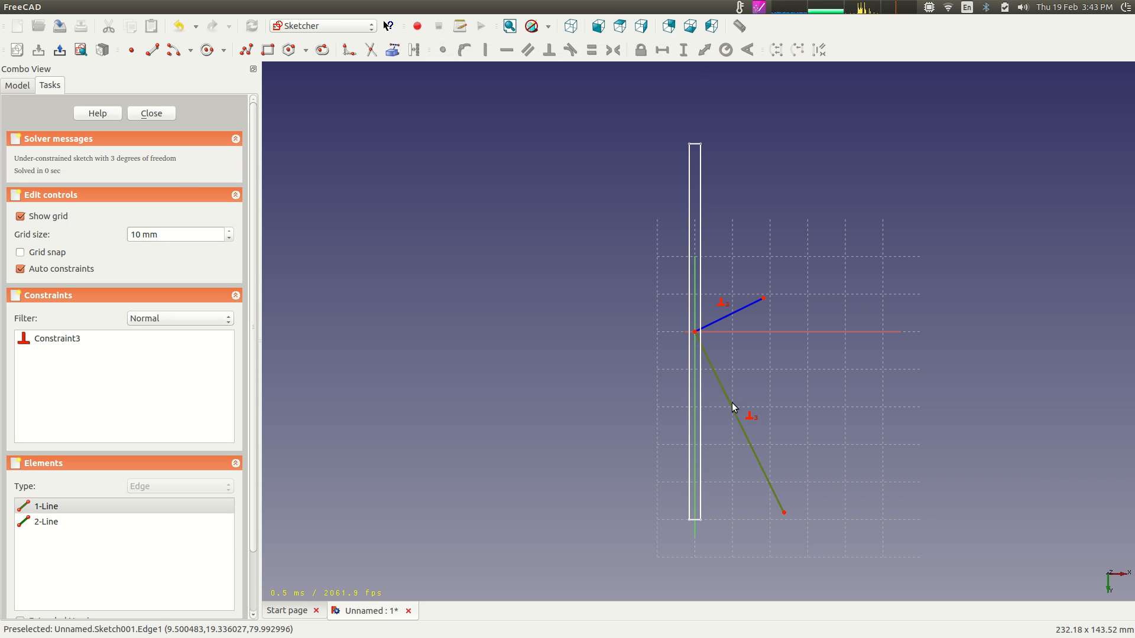
left_click(704, 49)
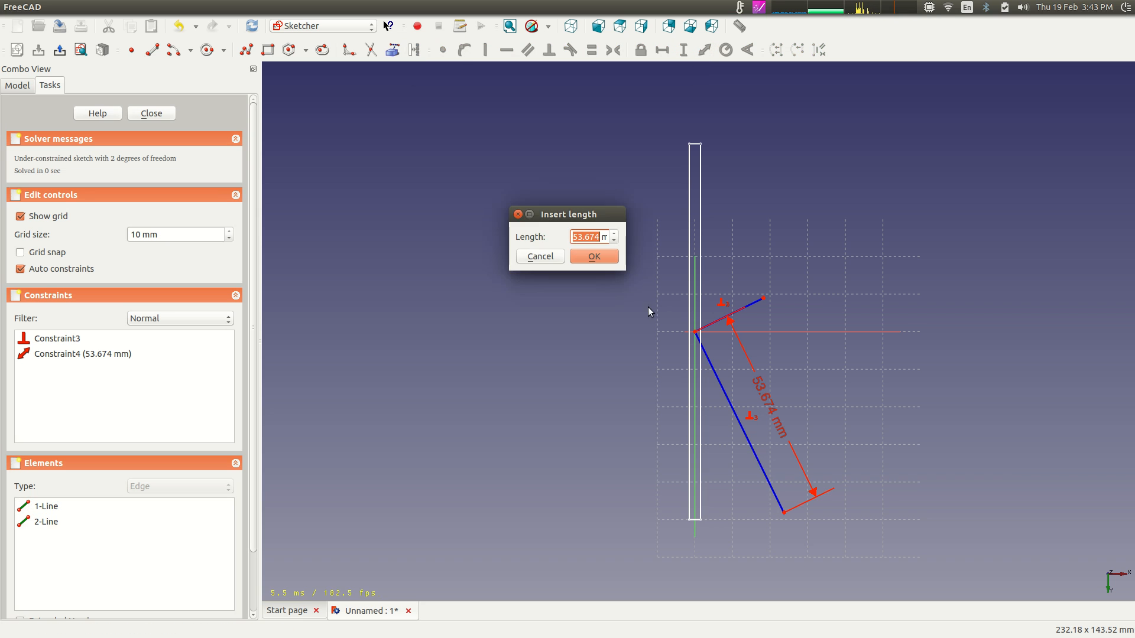
left_click(604, 263)
left_click(757, 303)
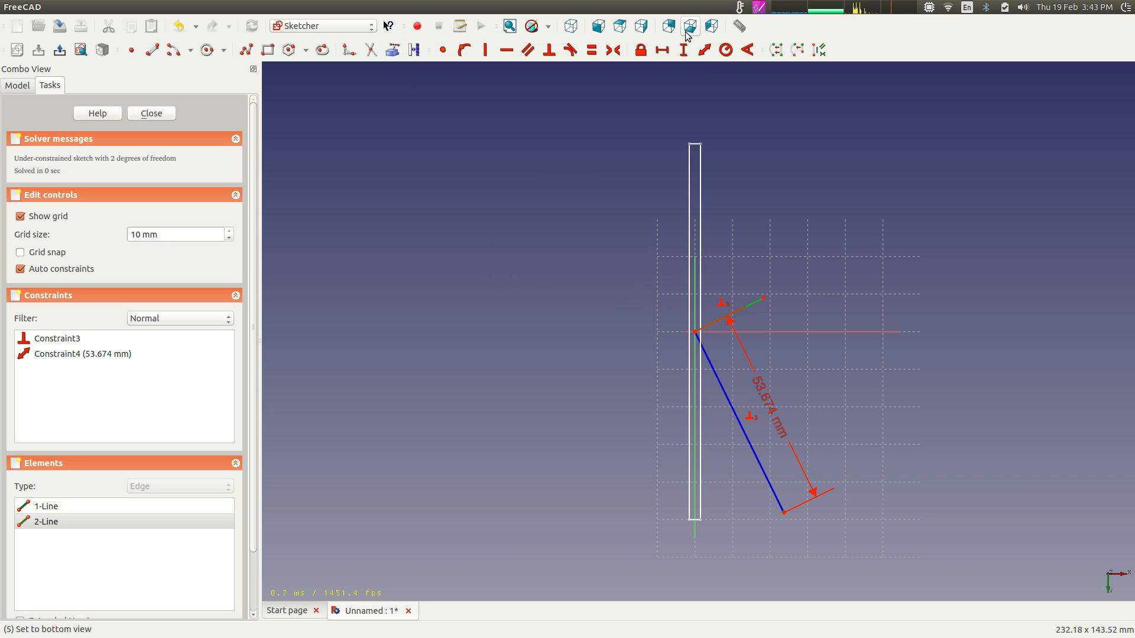
left_click(704, 51)
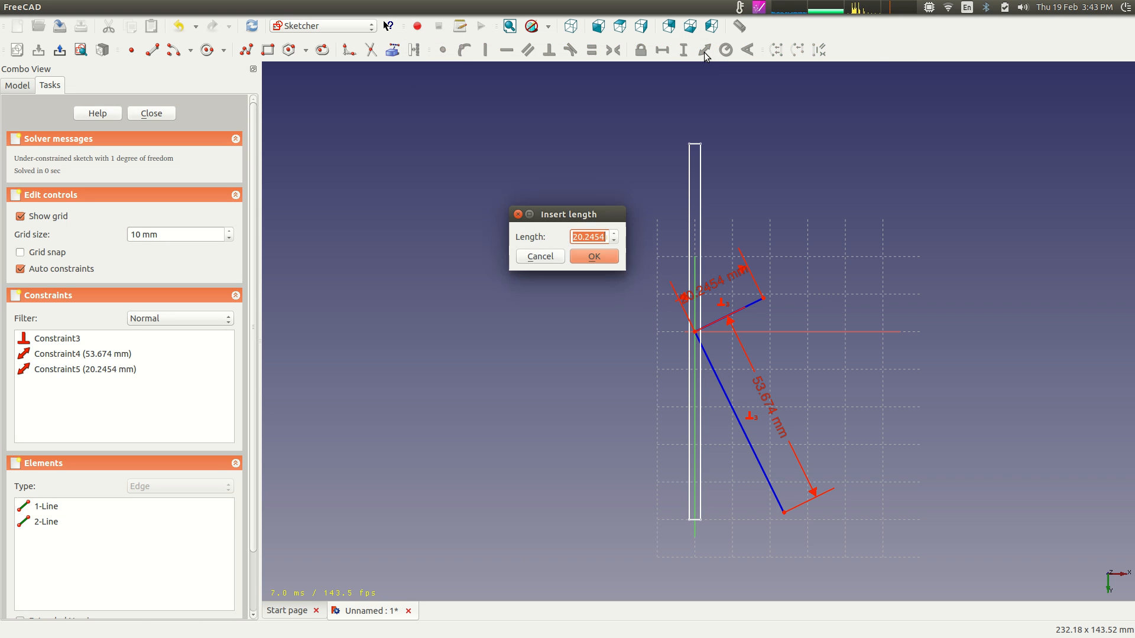
left_click(596, 257)
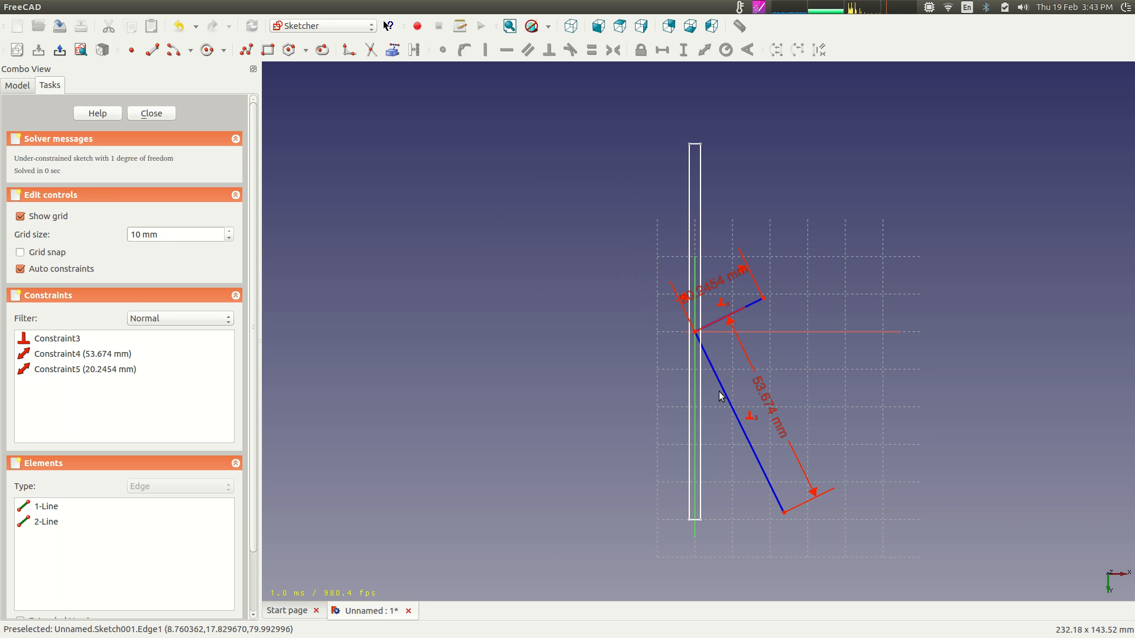
Constrain the angle between the long construction line and the vertical axis to 135°.
left_click(722, 384)
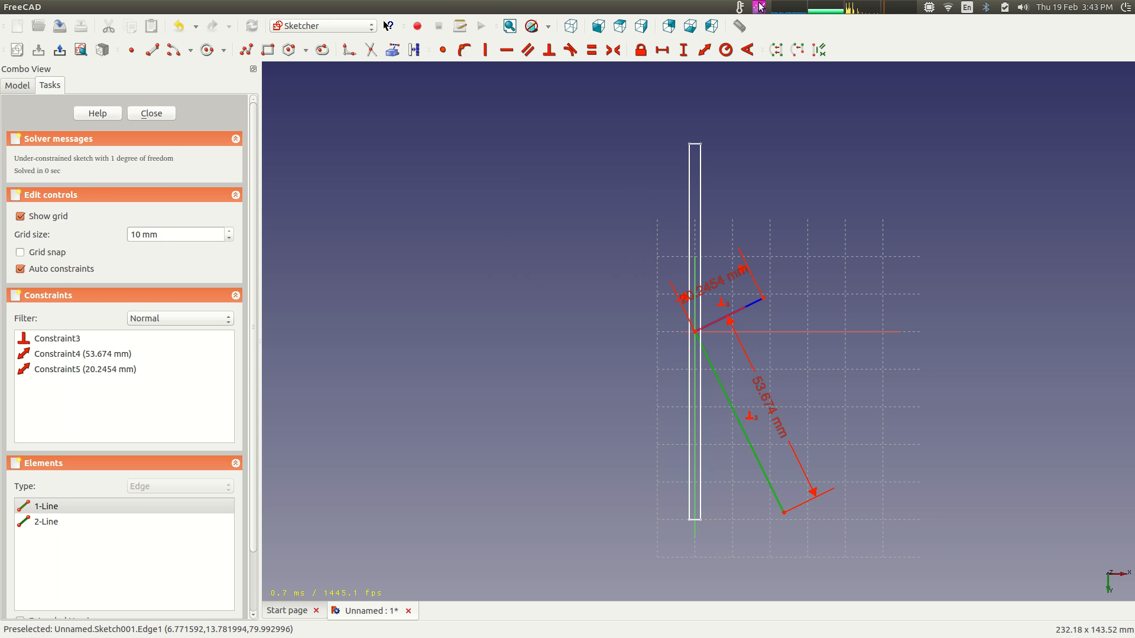
left_click(696, 395)
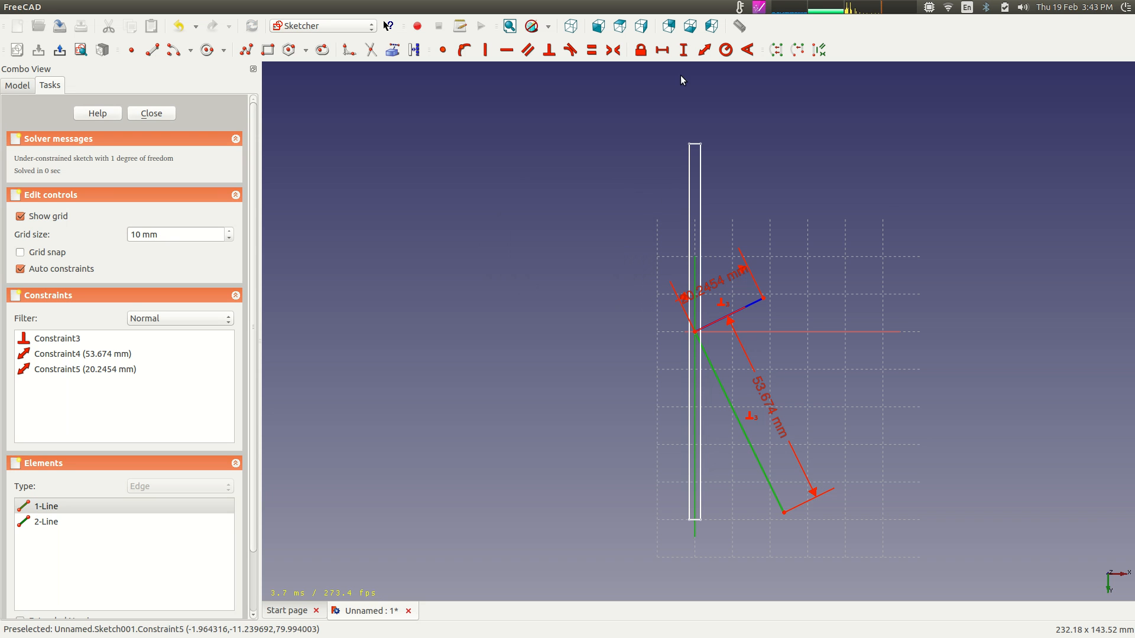
left_click(747, 49)
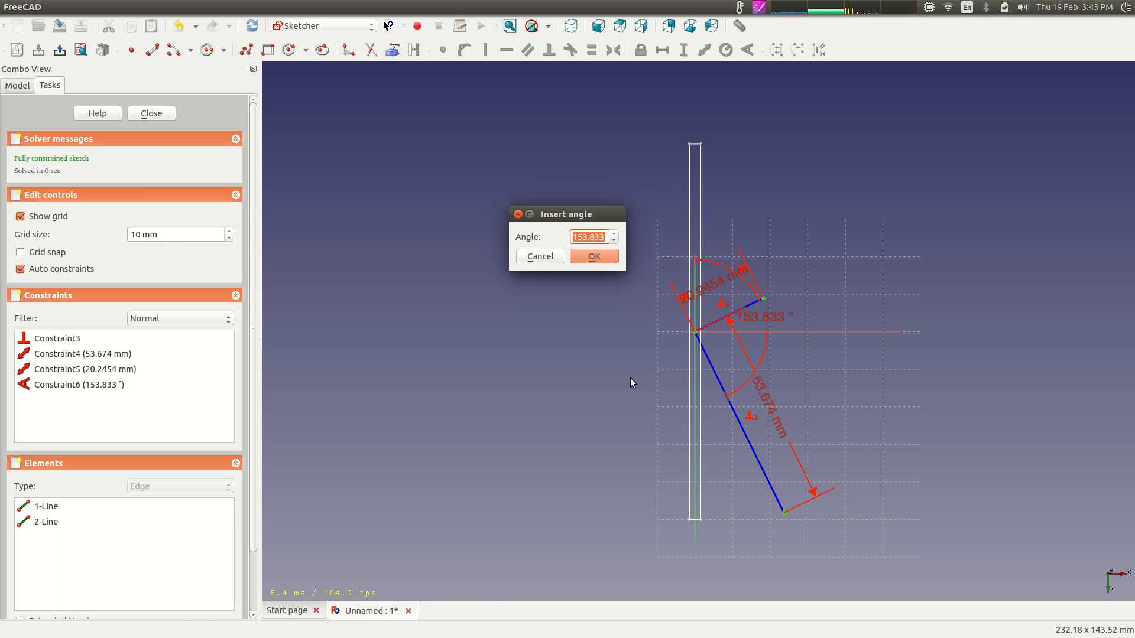
type("150")
key("BackSpace")
key("BackSpace")
type("35")
left_click(596, 256)
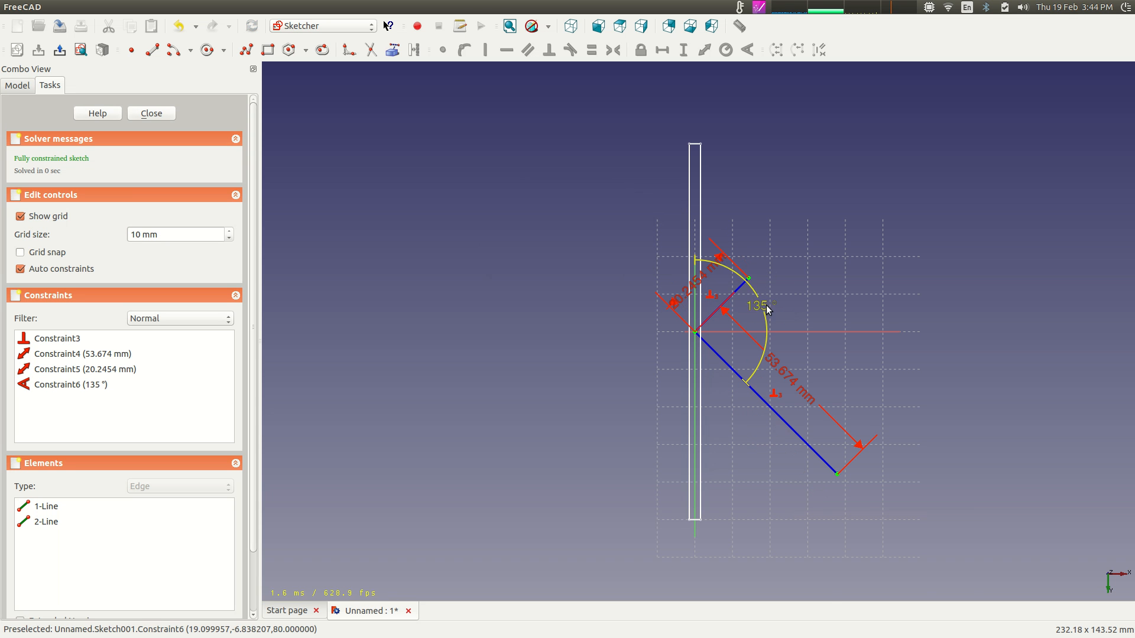
Draw a narrow closed four-sided polyline about 98 mm long, slanting along the long construction line and crossing the first sketch's rectangle.
scroll(824, 300, "up", 2)
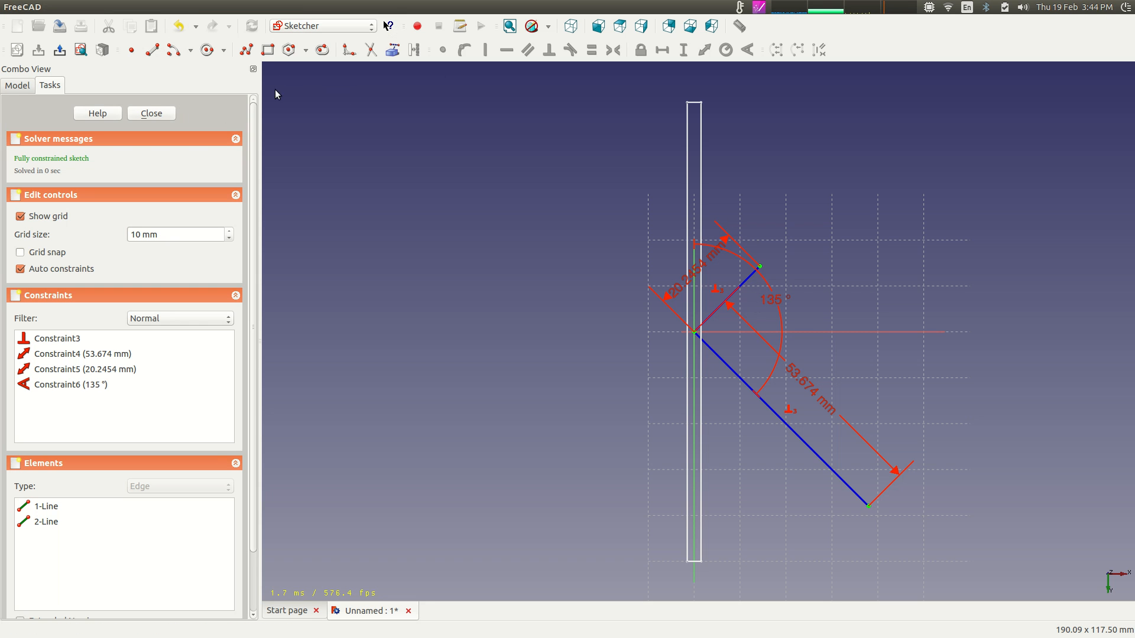
left_click(247, 50)
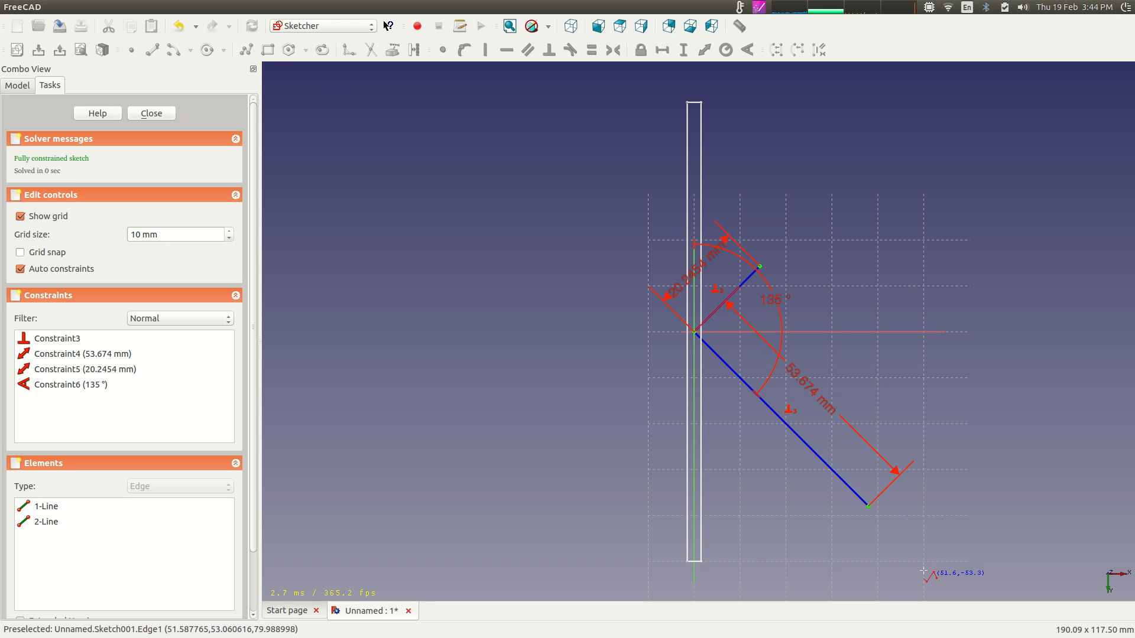
mouse_move(809, 211)
middle_mouse_down()
mouse_move(833, 221)
mouse_move(760, 238)
middle_mouse_up()
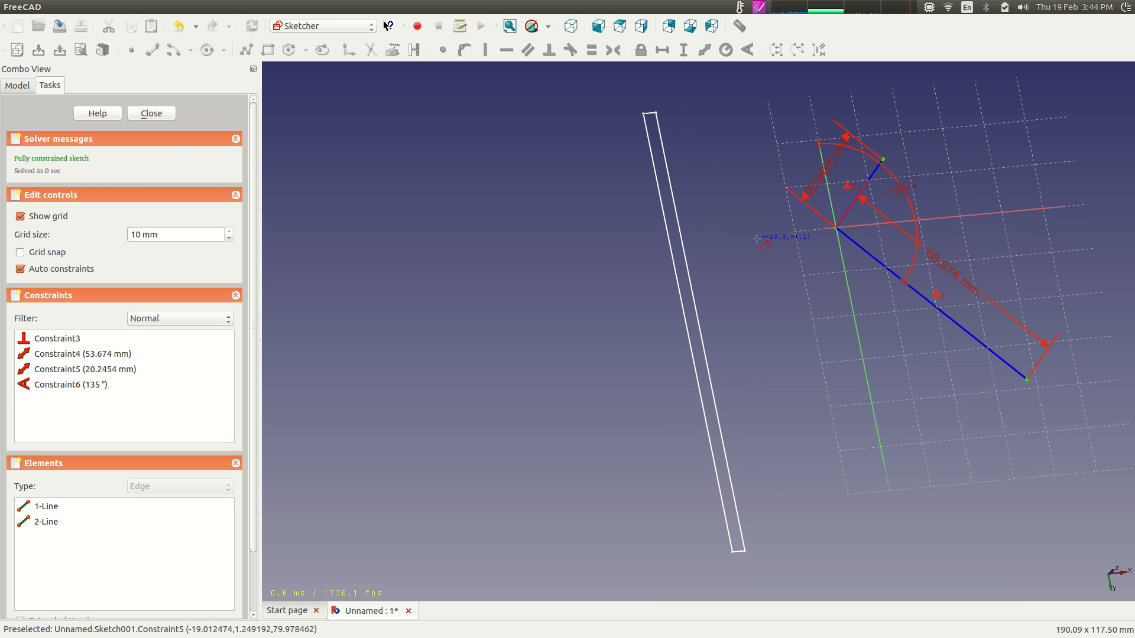
left_click(690, 26)
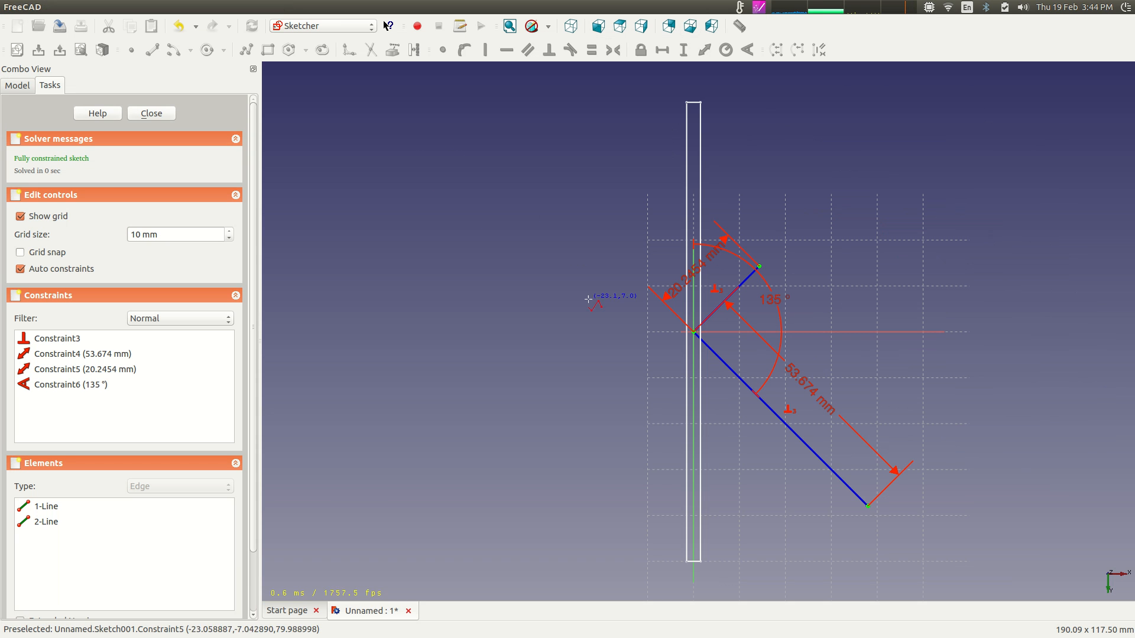
left_click(543, 213)
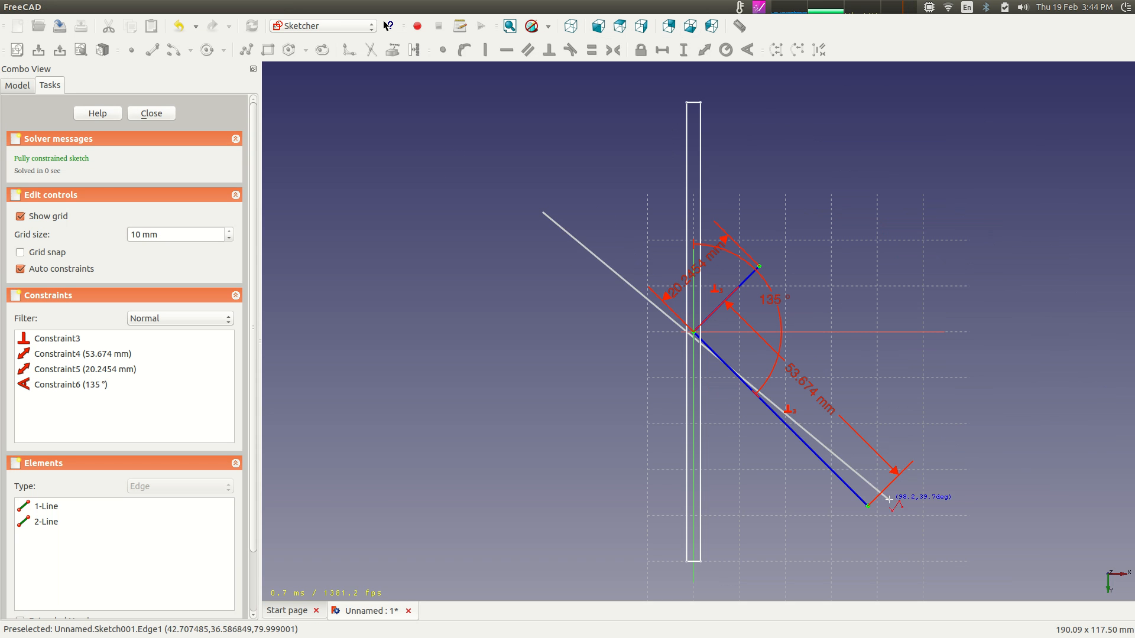
left_click(866, 529)
left_click(891, 509)
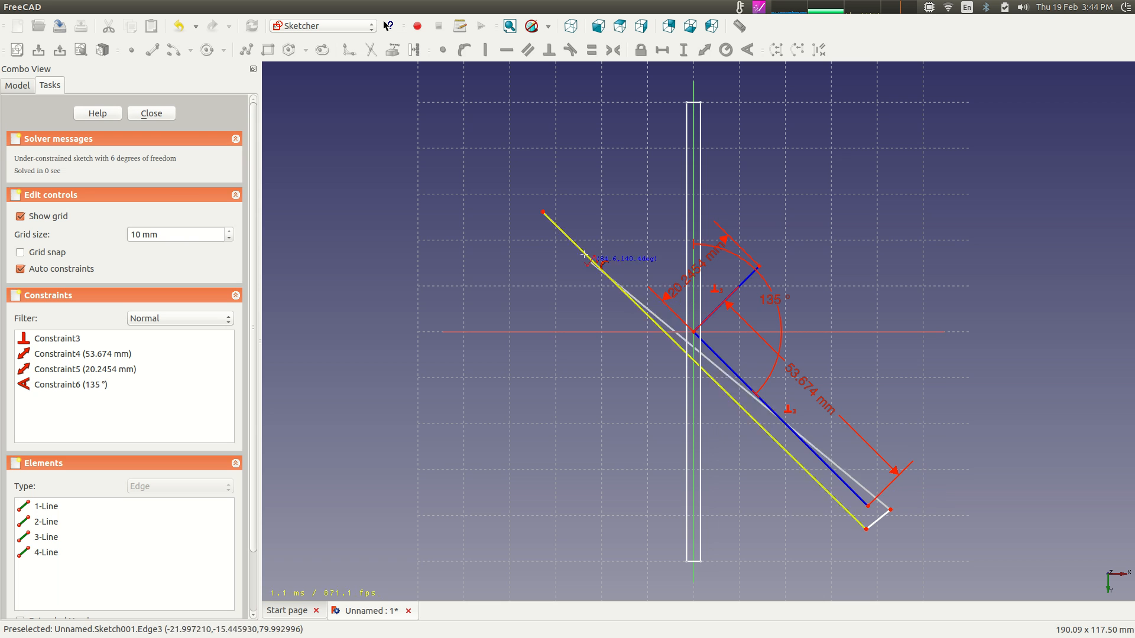
left_click(569, 185)
left_click(544, 212)
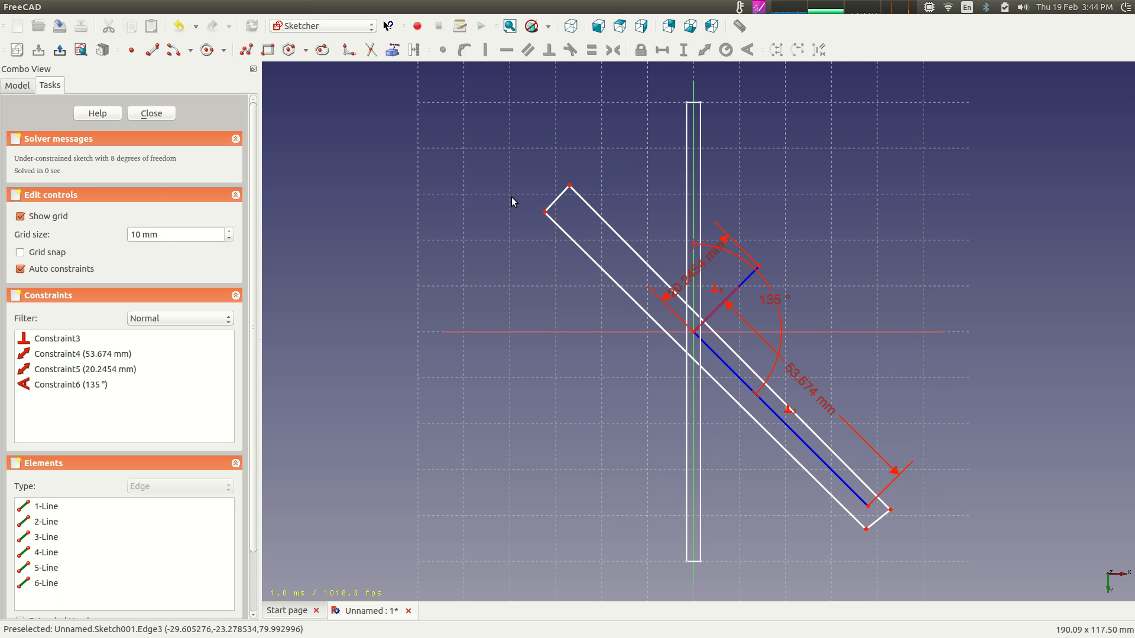
Make the endpoints of the polyline's upper long side symmetric about the short construction line.
left_click(568, 187)
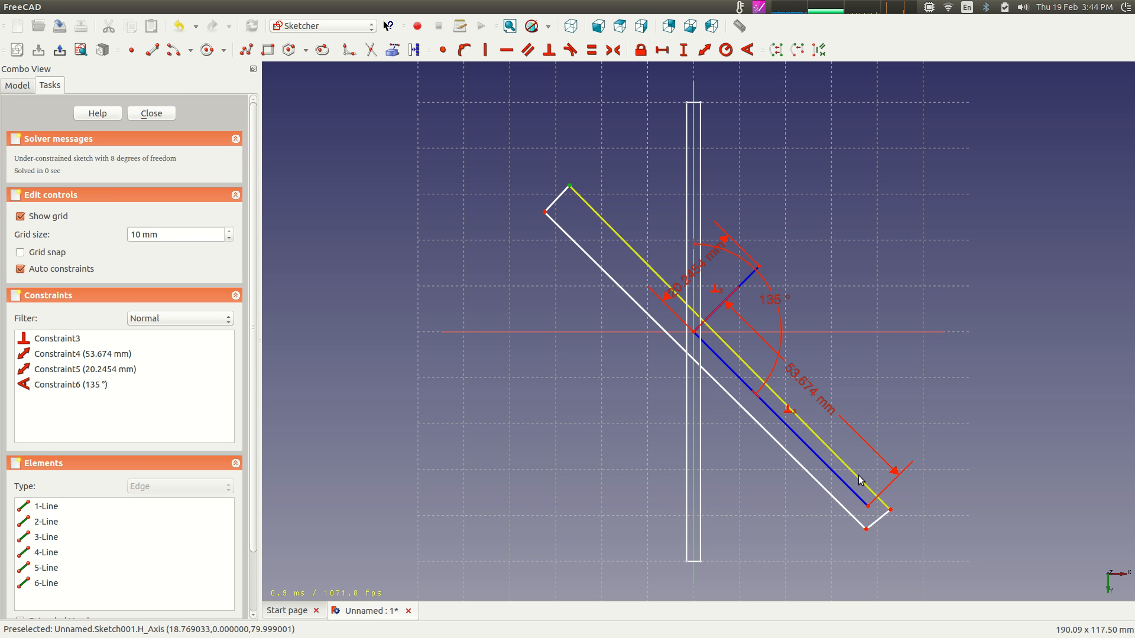
left_click(890, 510)
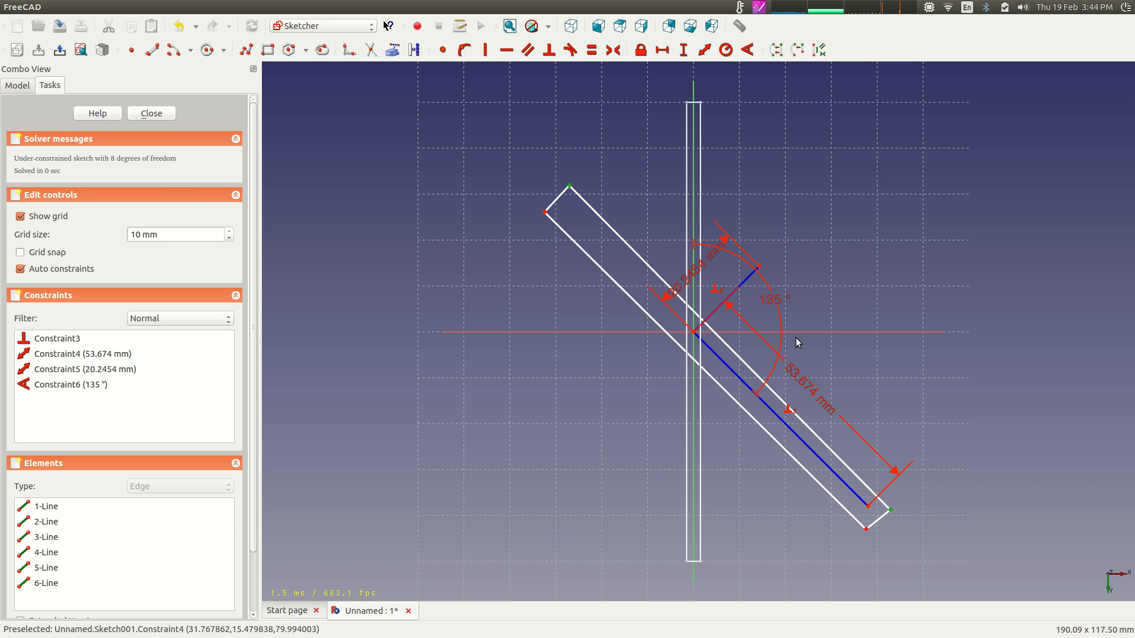
left_click(752, 277)
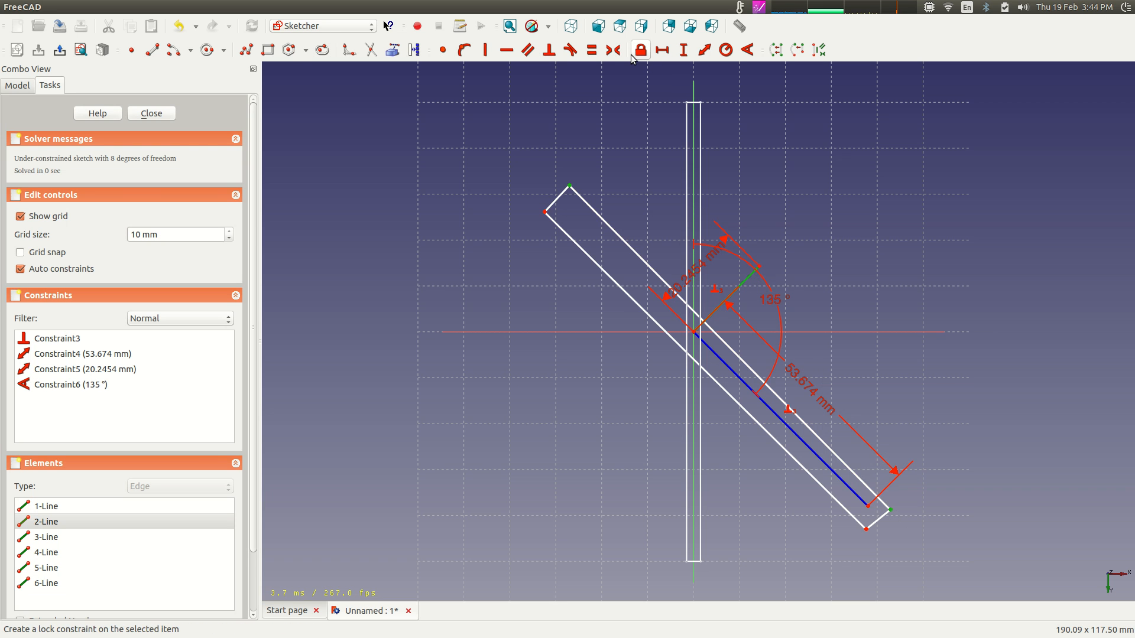
left_click(613, 50)
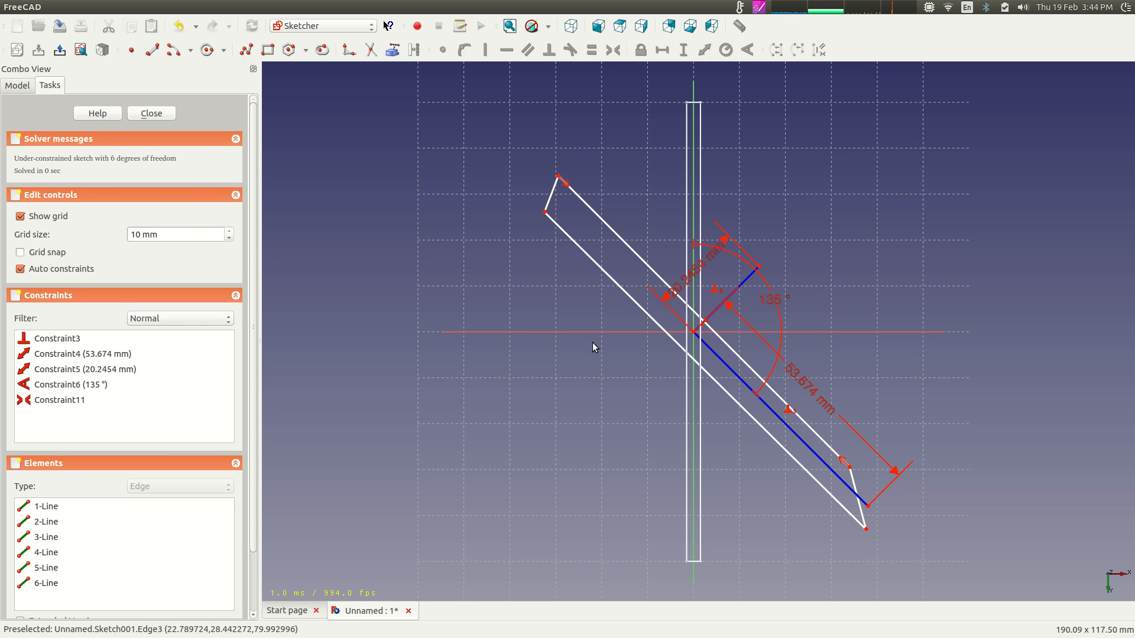
Constrain the two short end lines of the slanted outline parallel to each other.
left_click(551, 190)
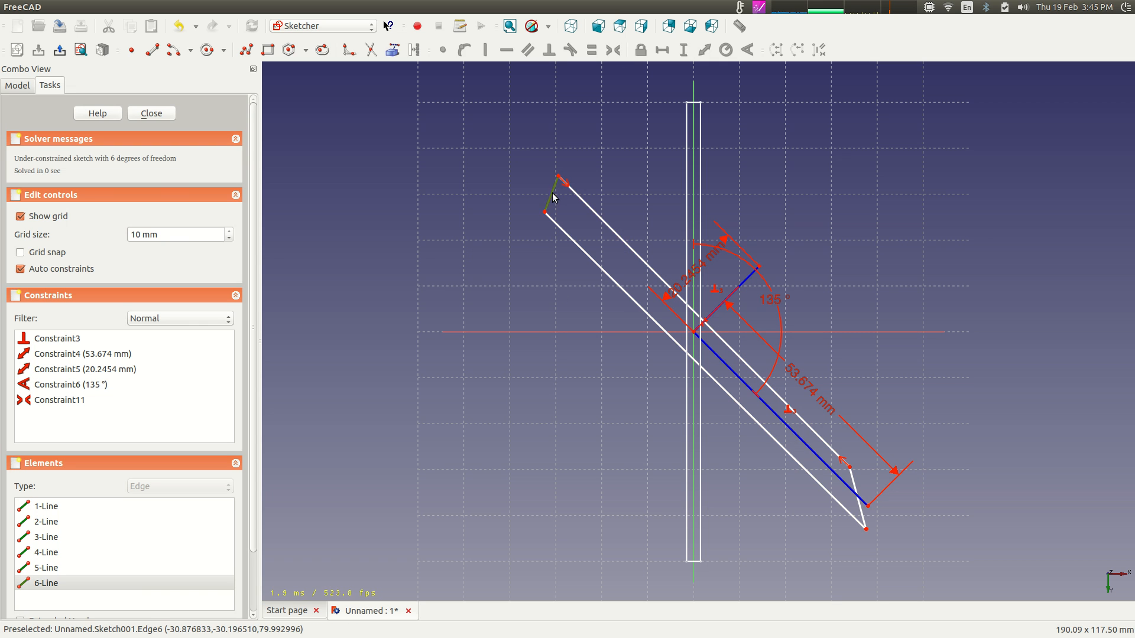
left_click(861, 513)
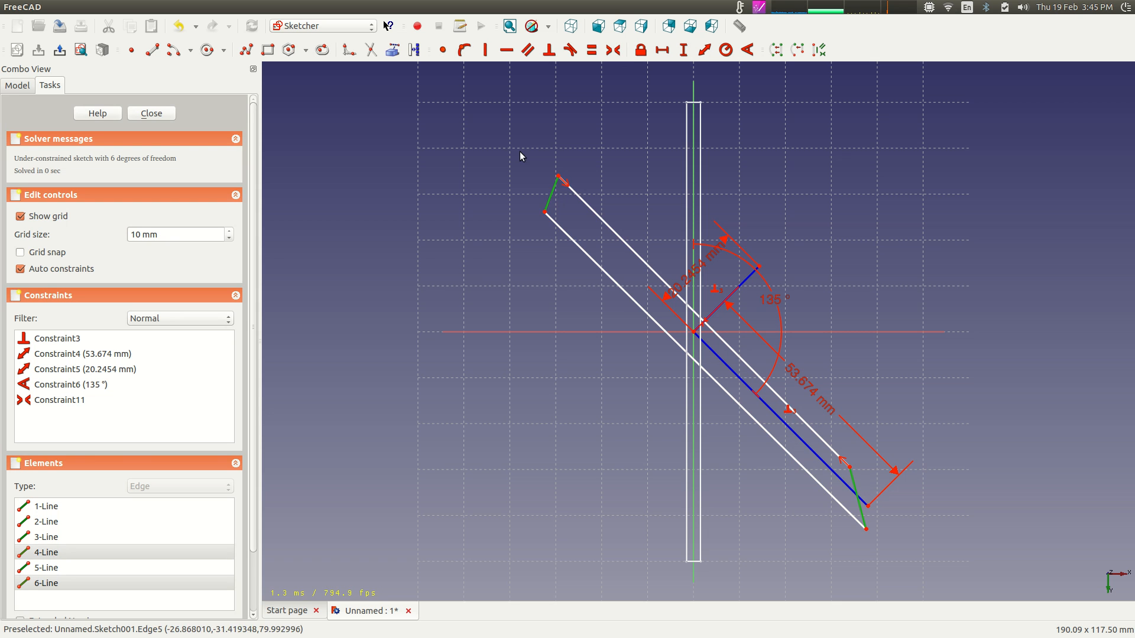
left_click(528, 52)
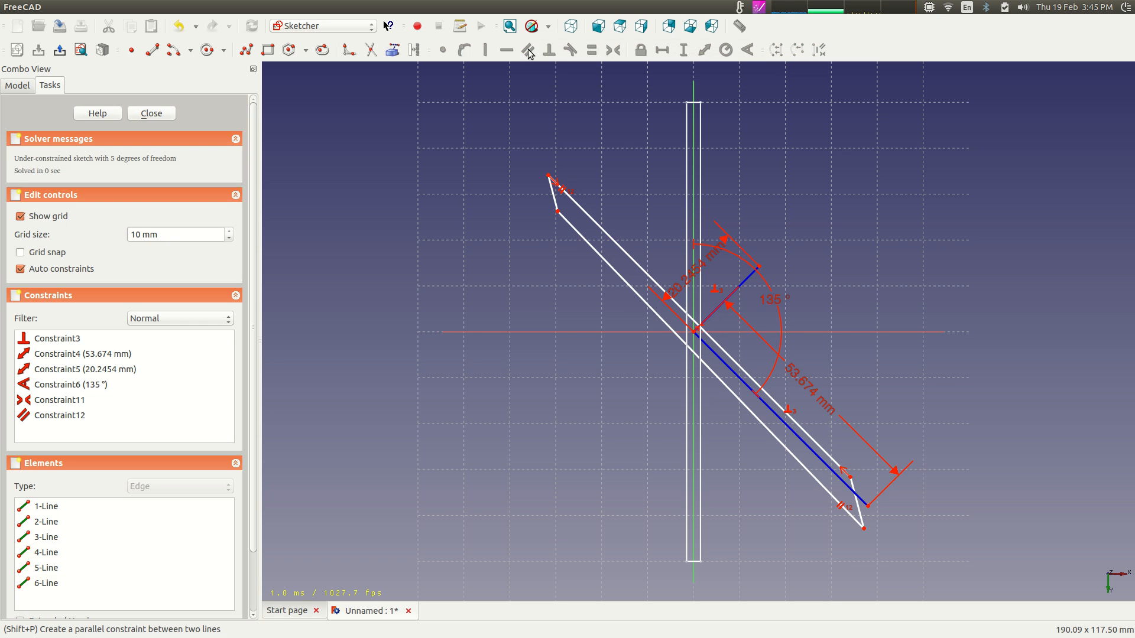
Try making the two upper-left end corners of the outline symmetric about the long construction line, then undo the constraint.
left_click(558, 212)
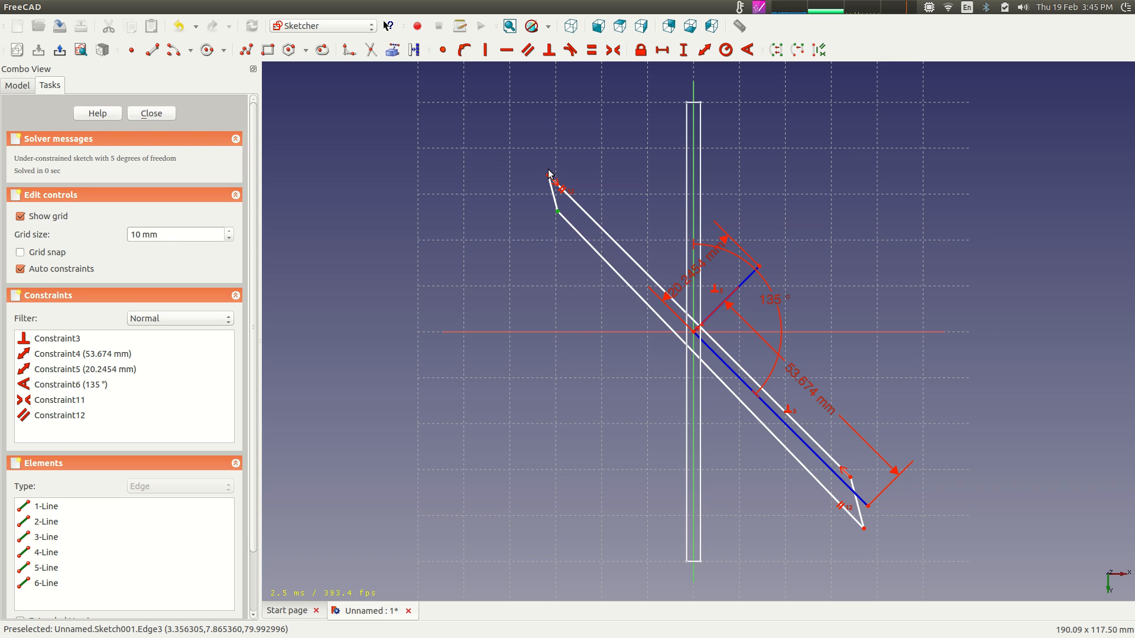
left_click(726, 365)
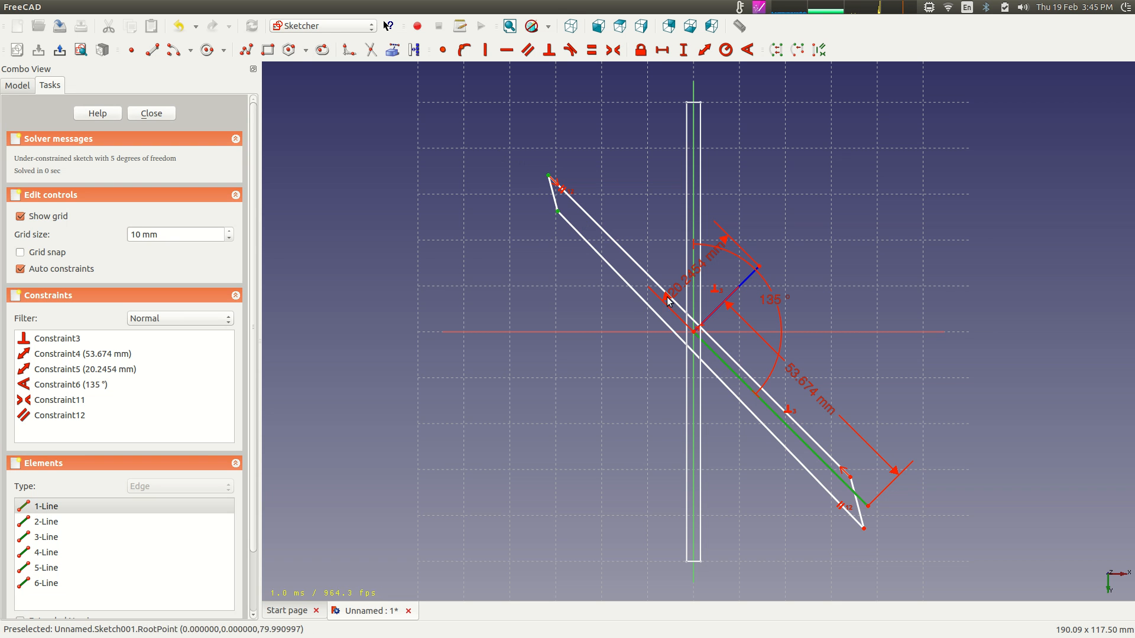
left_click(612, 51)
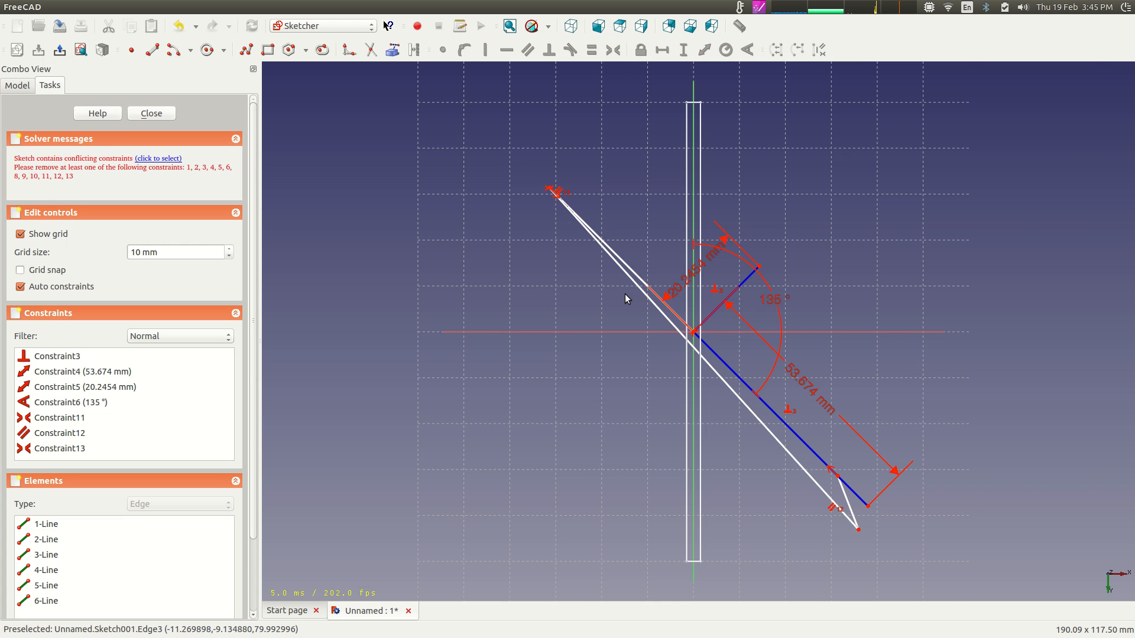
scroll(625, 294, "up", 3)
mouse_move(408, 149)
middle_mouse_down()
mouse_move(469, 385)
mouse_move(509, 286)
middle_mouse_up()
scroll(512, 279, "down", 1)
scroll(510, 275, "down", 3)
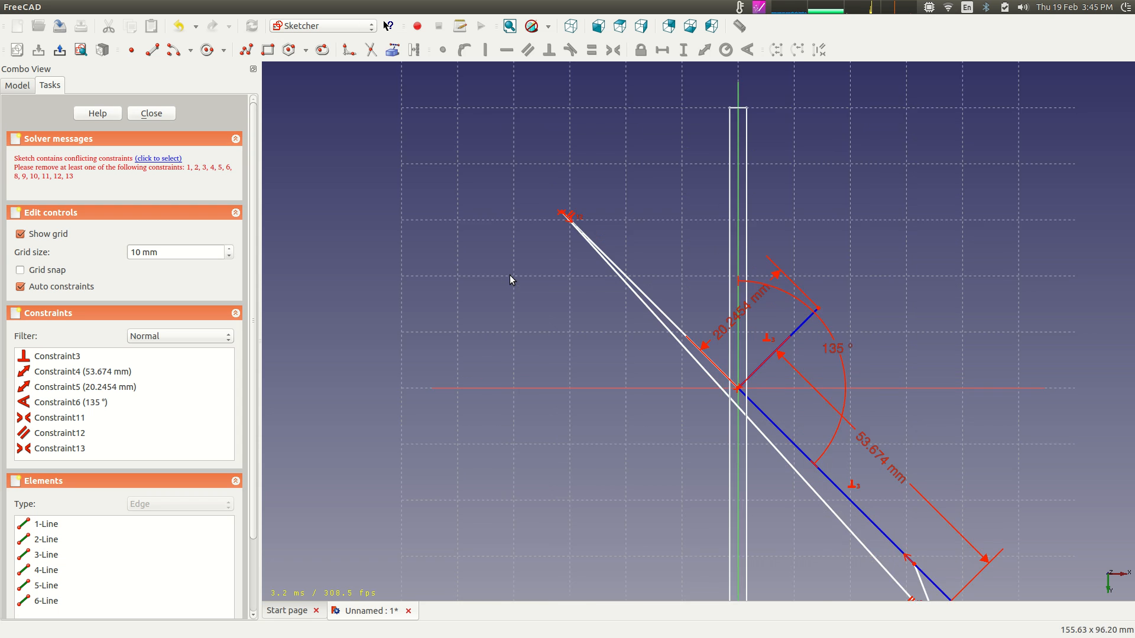
left_click(177, 26)
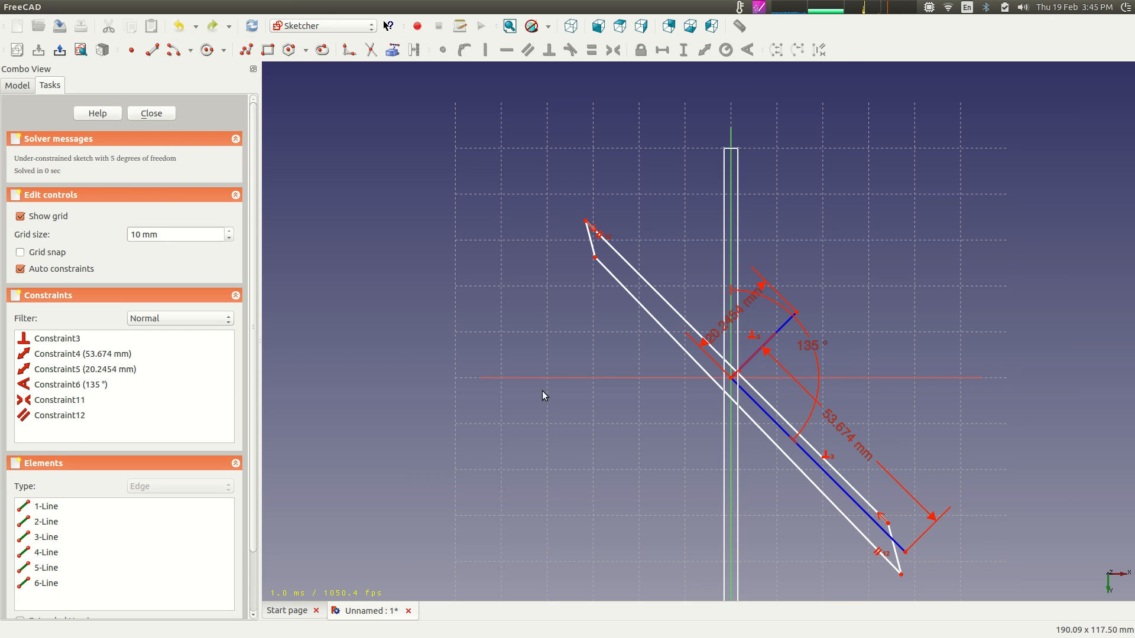
Try constraining the outline's upper-left end line perpendicular to its adjacent upper long side, then undo the constraint.
scroll(595, 306, "up", 1)
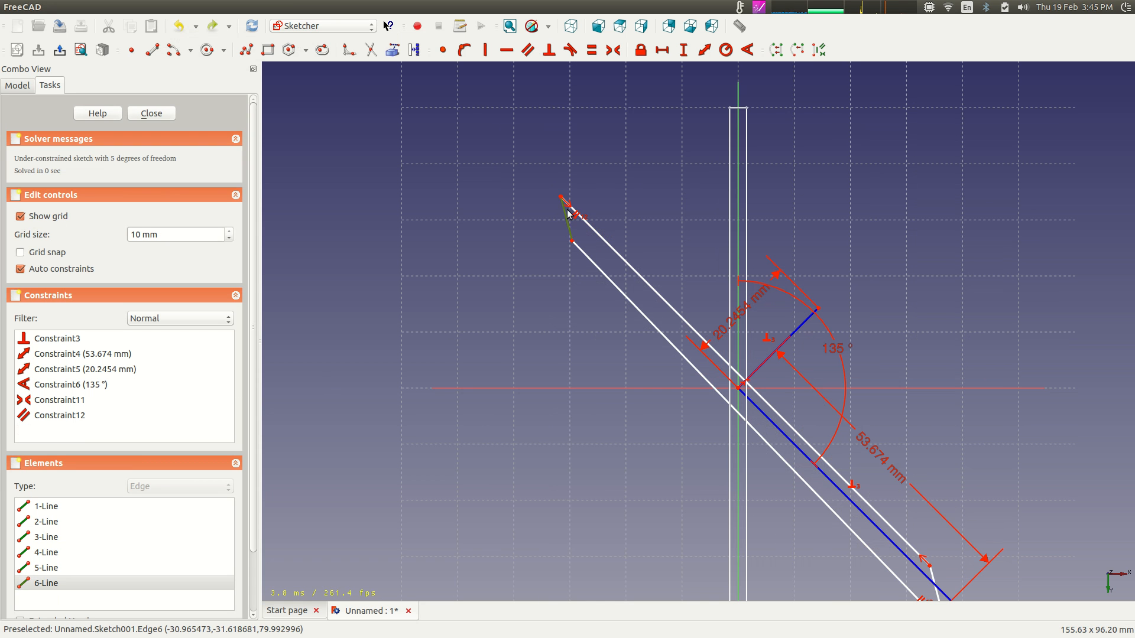
left_click(602, 236)
left_click(549, 50)
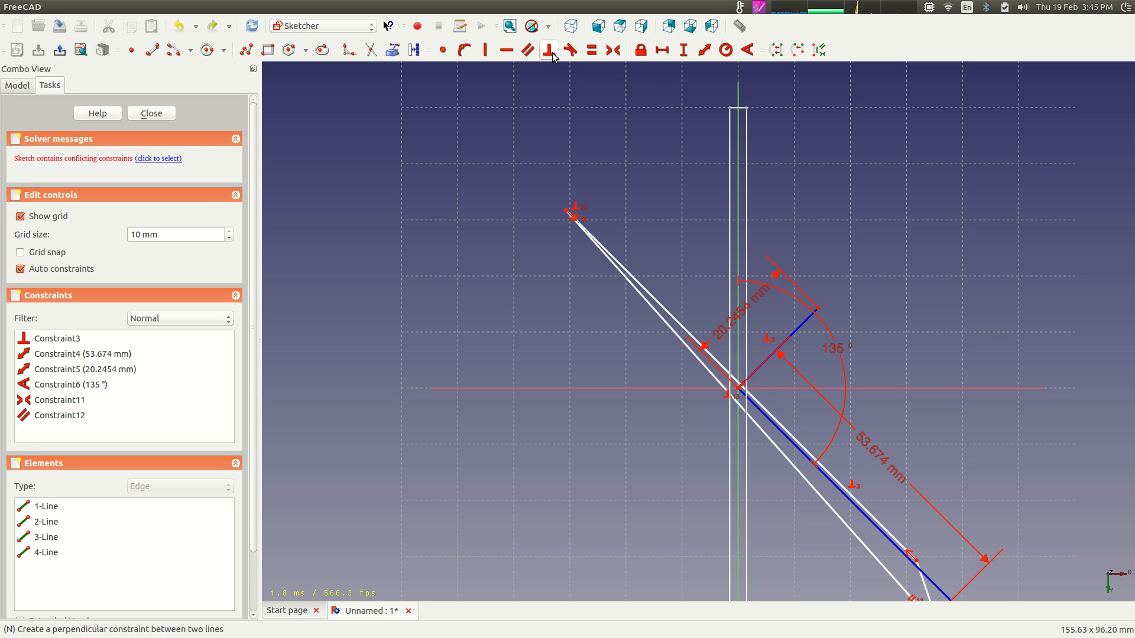
scroll(597, 292, "up", 3)
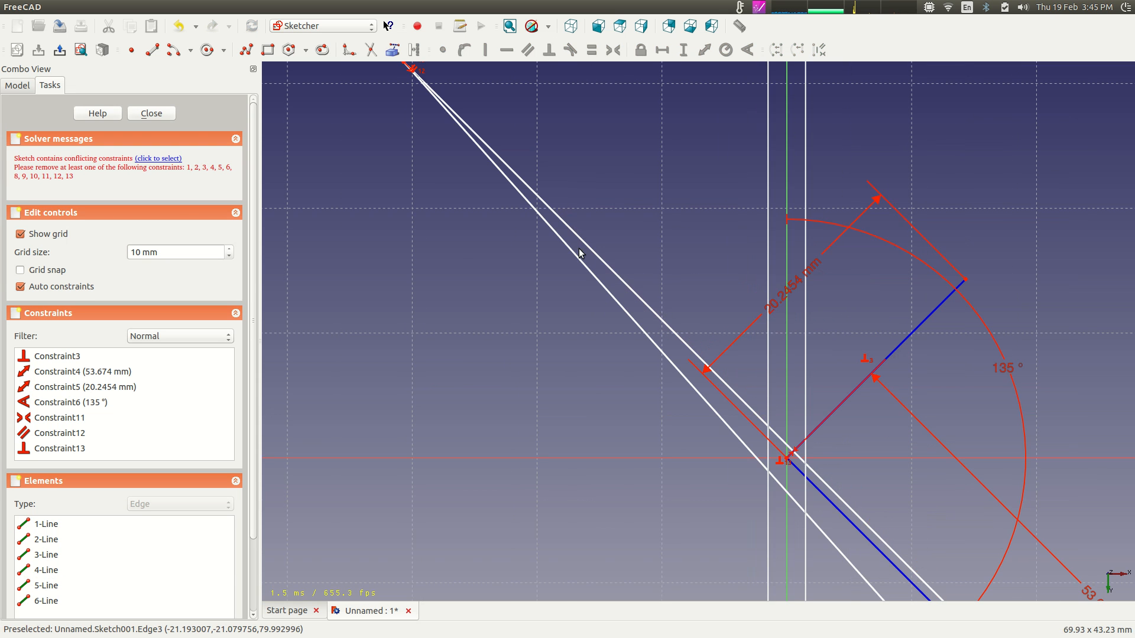
scroll(77, 290, "down", 1)
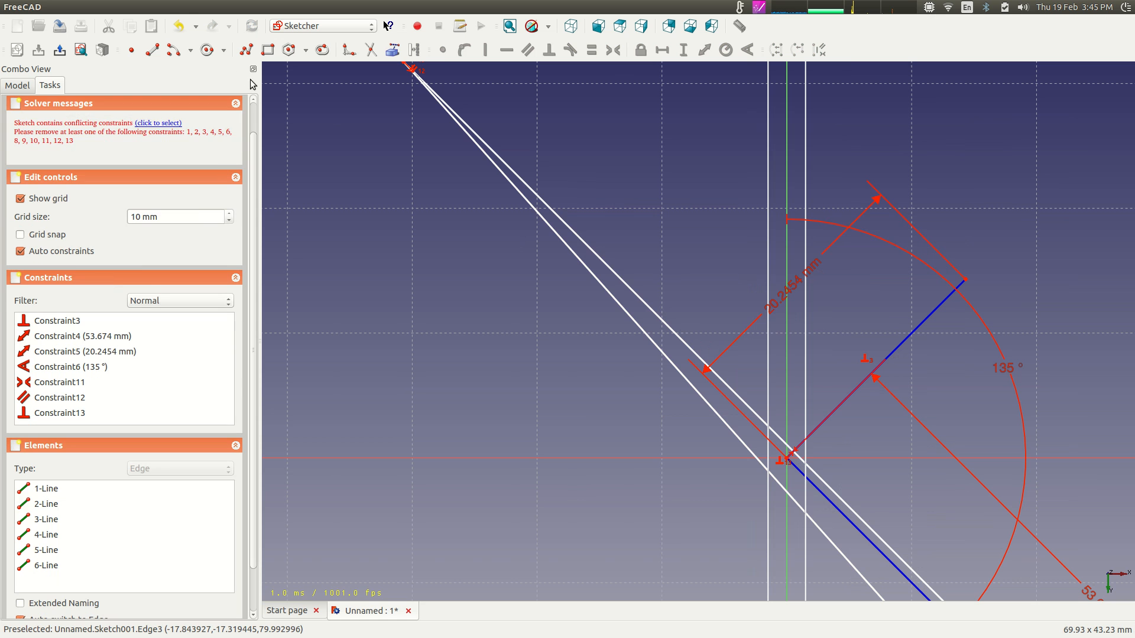
left_click(178, 25)
Delete the parallel constraint between the outline's two short end lines.
scroll(532, 189, "down", 3)
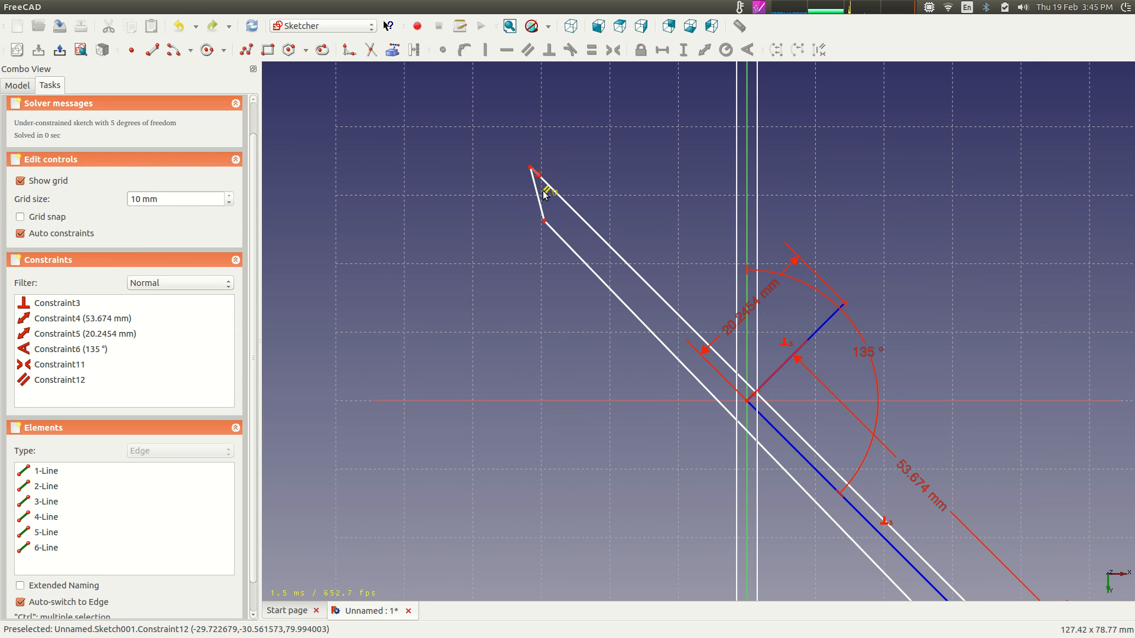
left_click(546, 190)
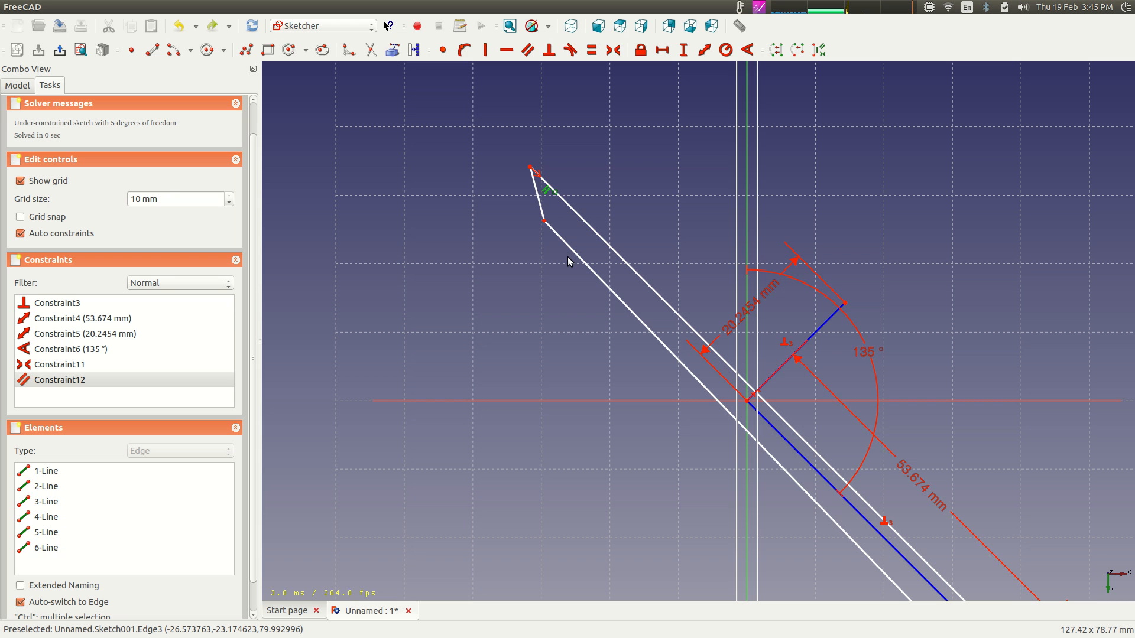
key("Delete")
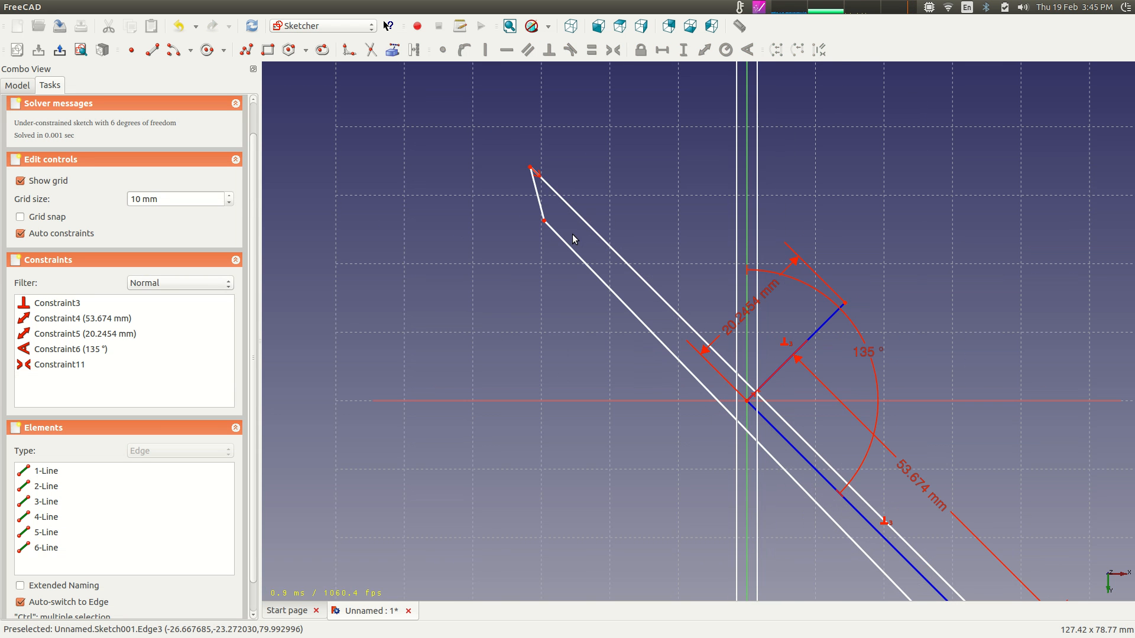
Constrain the slanted outline's two upper-left end corners symmetric about the long construction line.
scroll(697, 332, "down", 1)
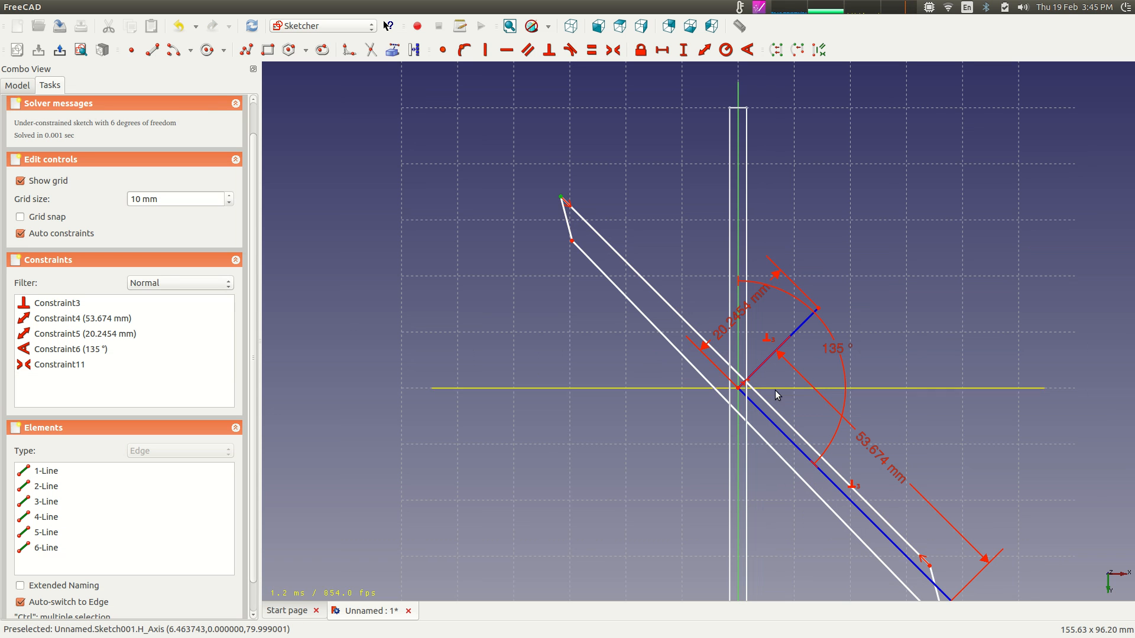
left_click(572, 241)
left_click(562, 198)
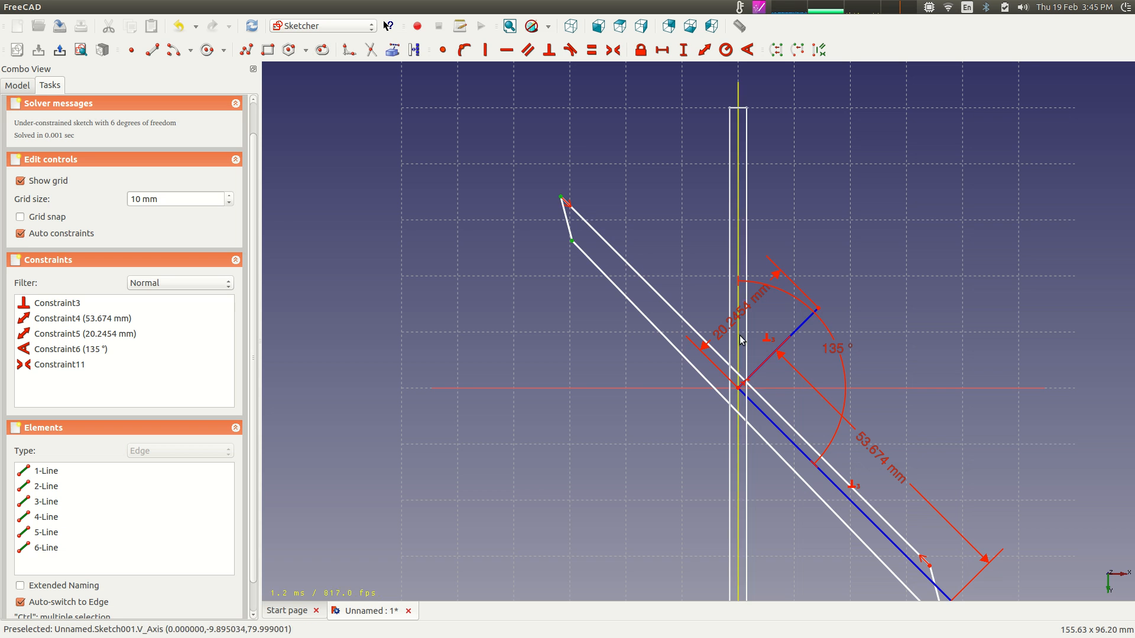
left_click(783, 433)
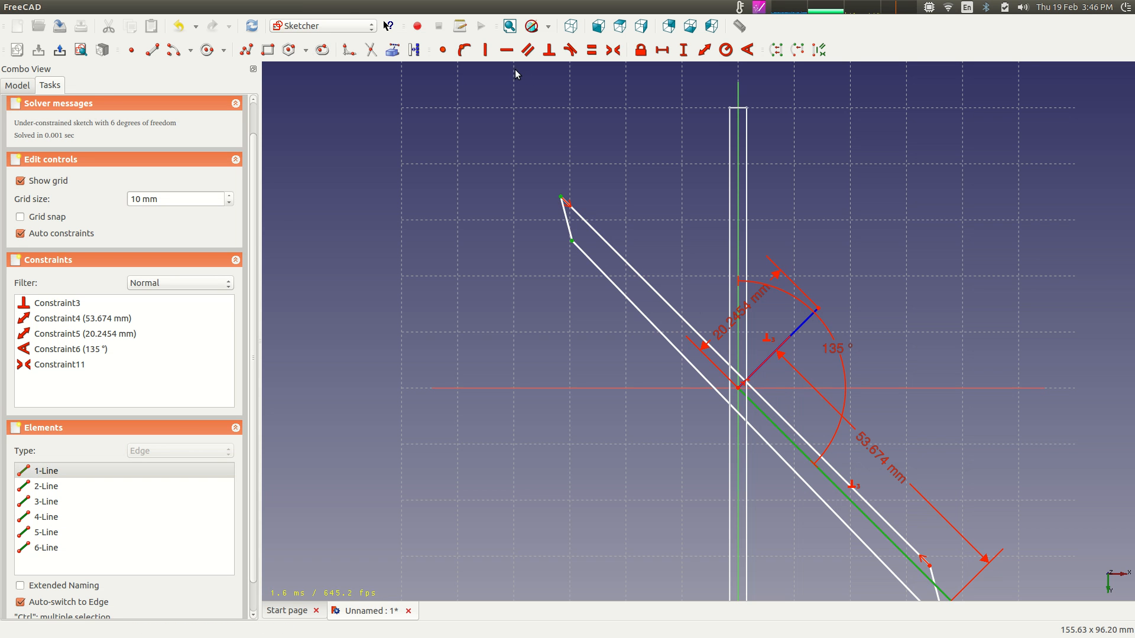
left_click(613, 51)
scroll(622, 448, "down", 3)
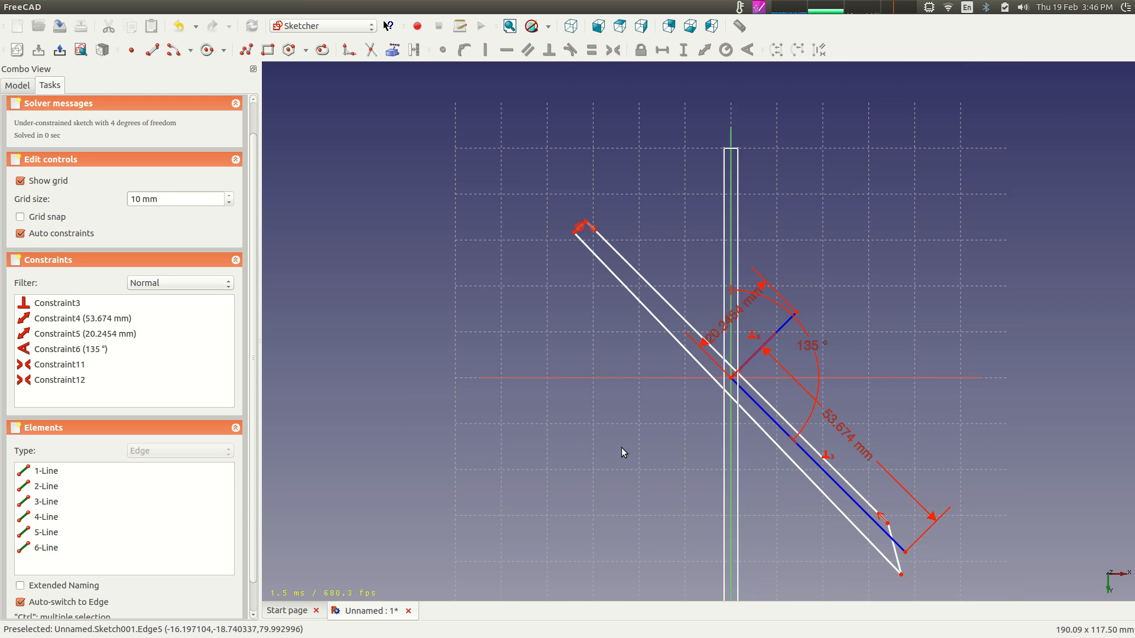
Constrain the two long sides of the slanted outline parallel to each other.
middle_click_drag(595, 426, 541, 408)
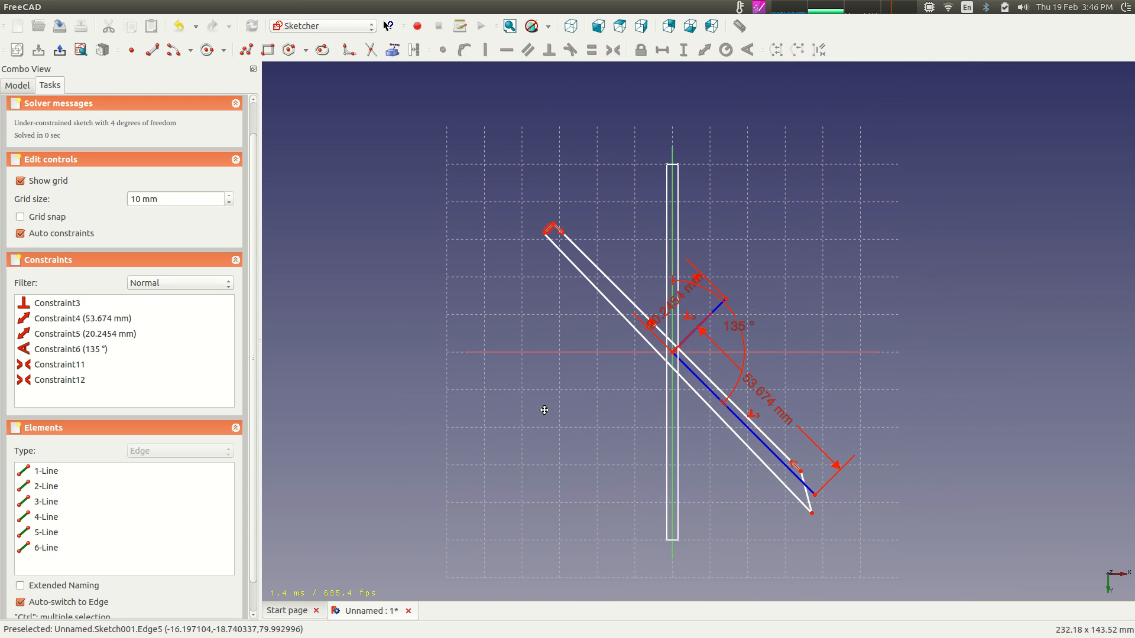
scroll(787, 530, "up", 2)
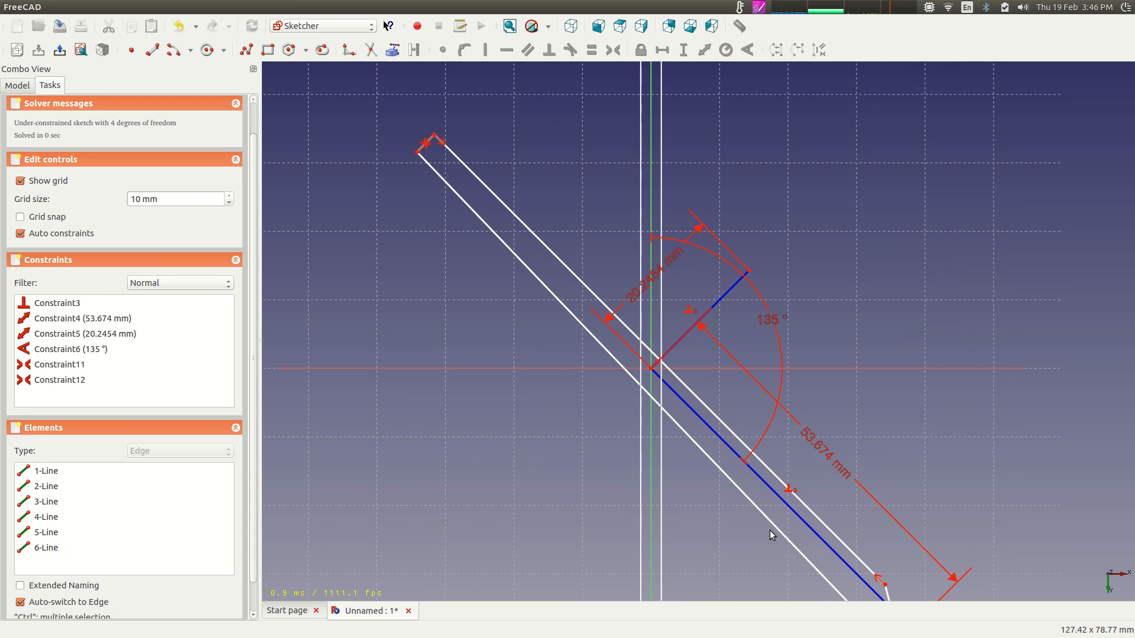
left_click(582, 323)
left_click(594, 293)
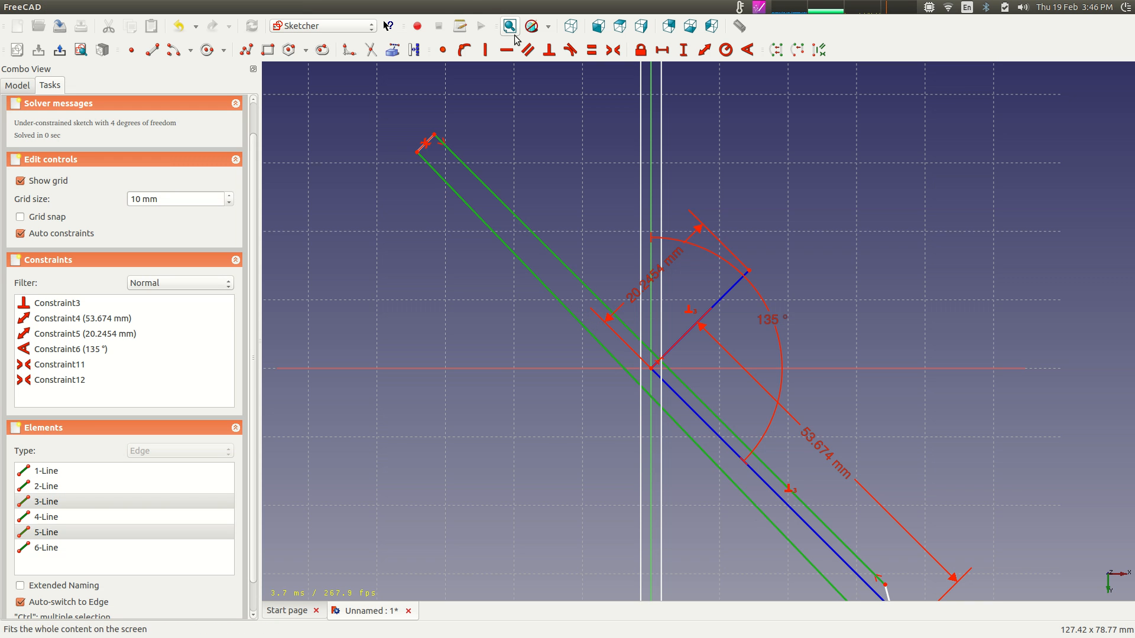
left_click(527, 50)
scroll(473, 270, "down", 3)
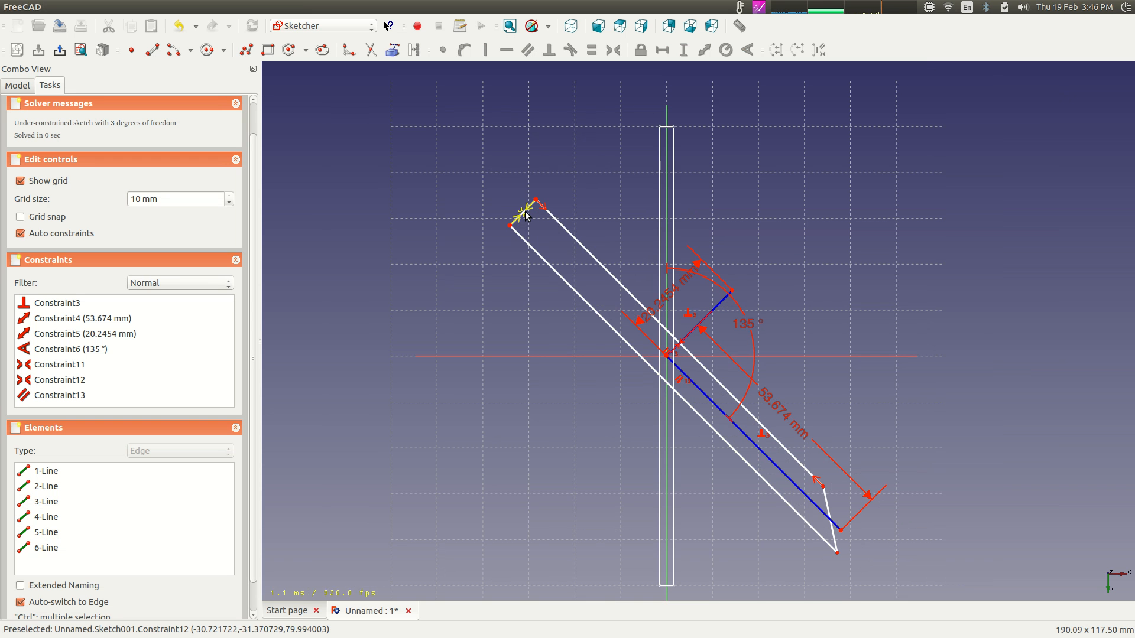
Try constraining the outline's two short end lines parallel to each other, then undo the constraint.
left_click(831, 504)
scroll(502, 250, "up", 5)
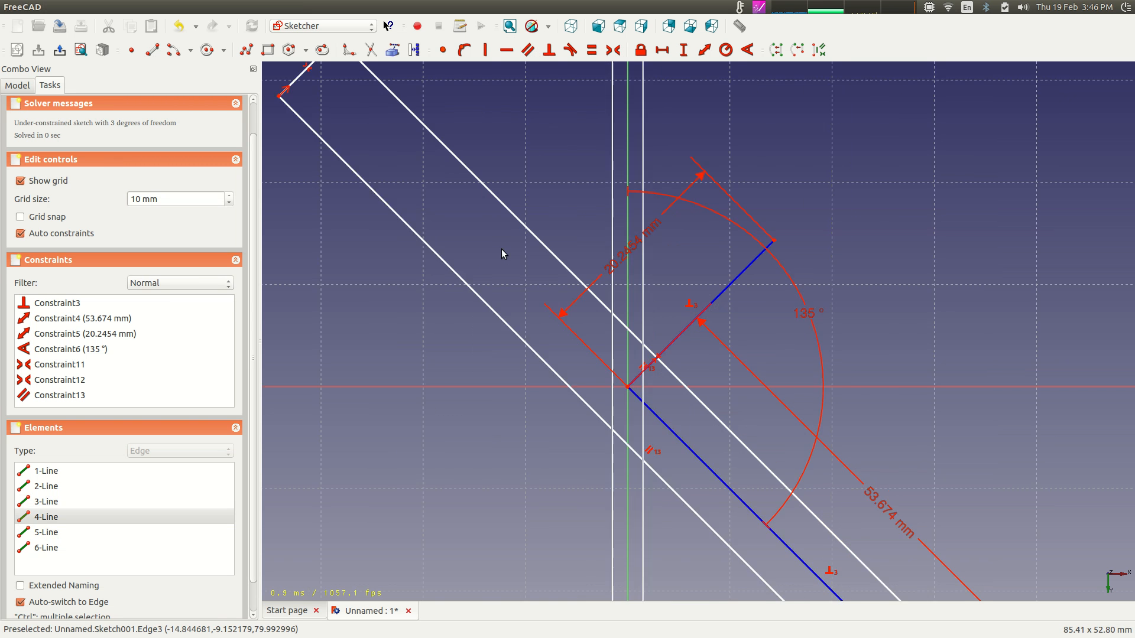
middle_click_drag(398, 291, 649, 514)
scroll(649, 513, "up", 2)
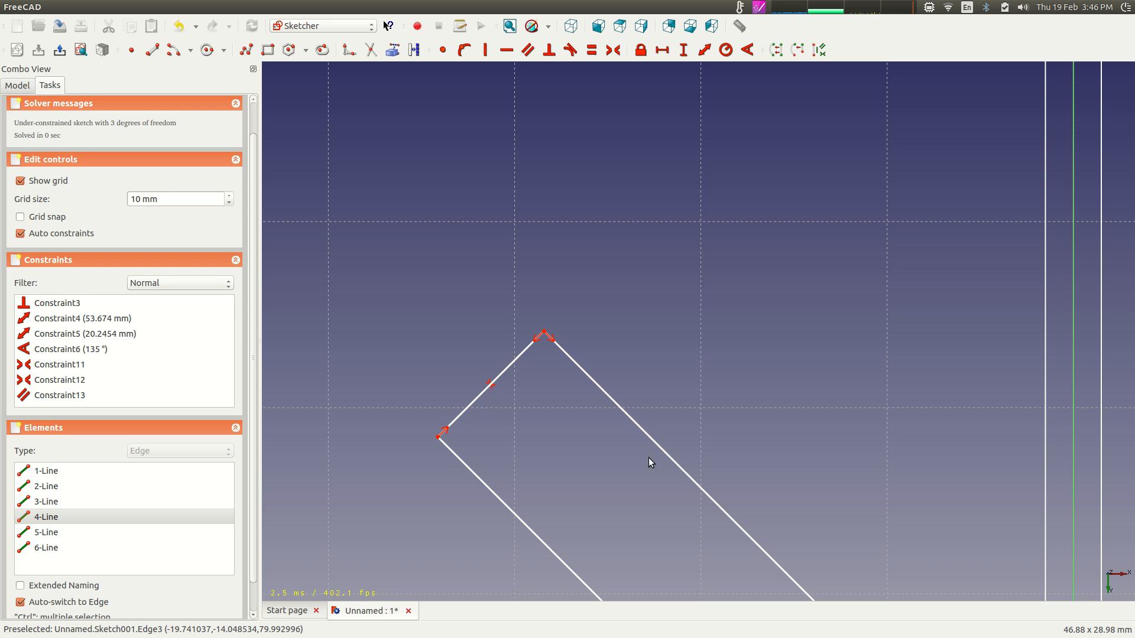
left_click(520, 360)
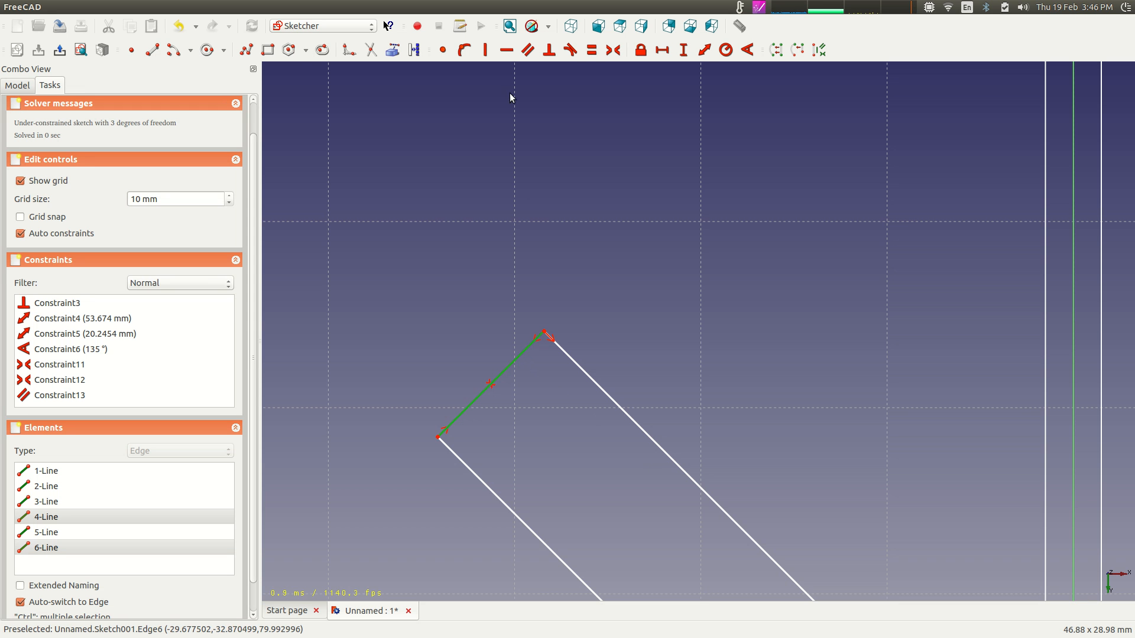
left_click(532, 51)
scroll(650, 214, "down", 6)
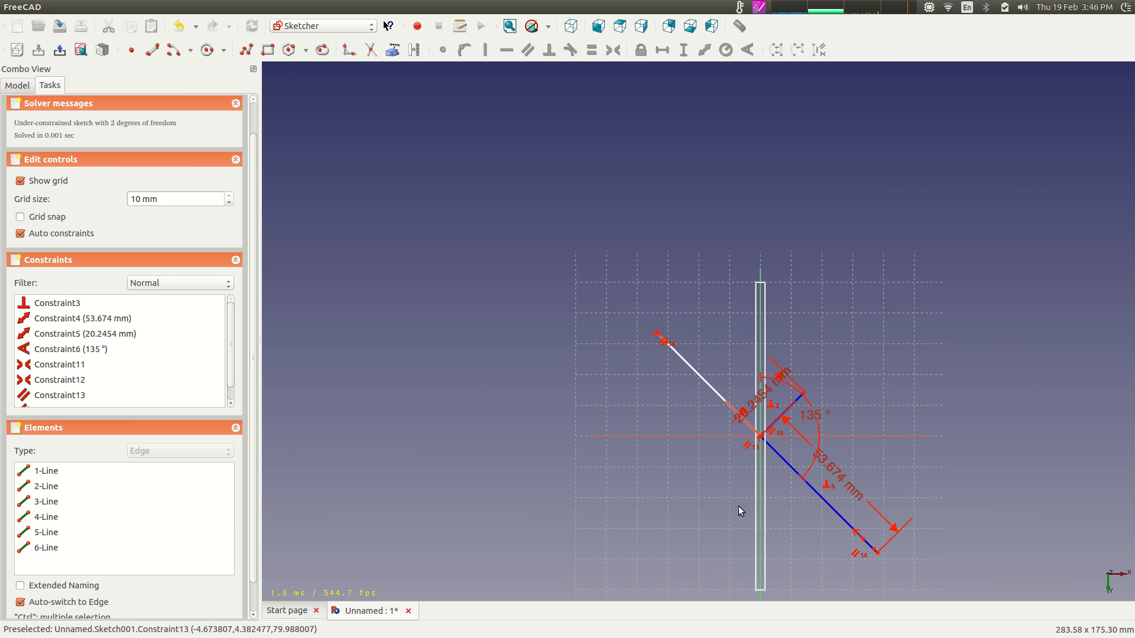
scroll(688, 511, "up", 1)
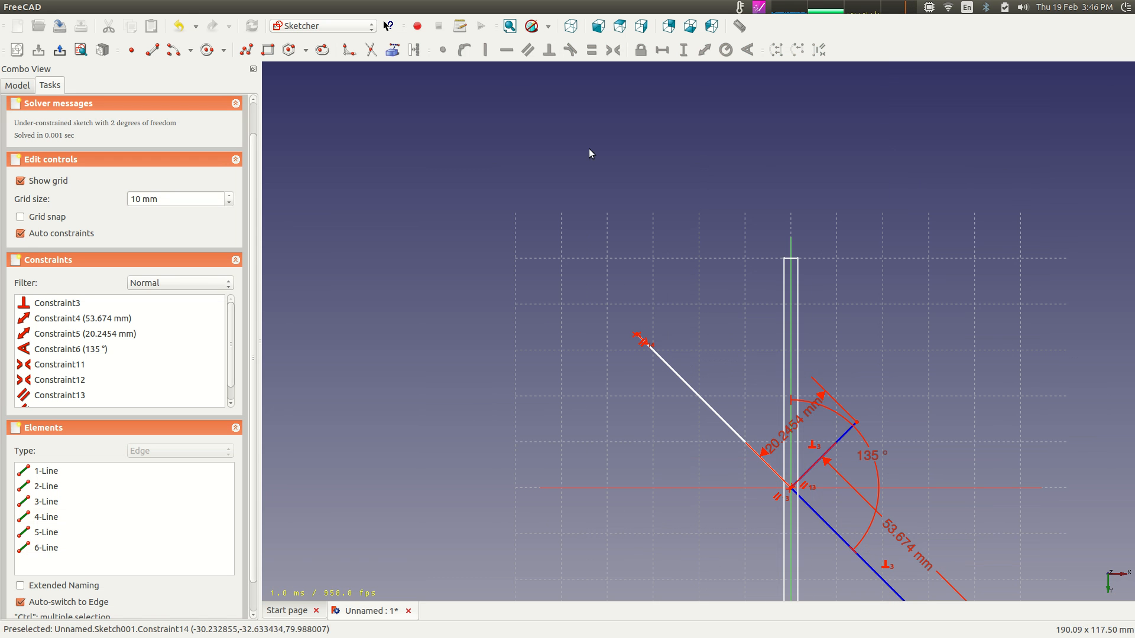
left_click(177, 26)
scroll(524, 317, "down", 3)
scroll(646, 371, "up", 4)
scroll(646, 374, "up", 5)
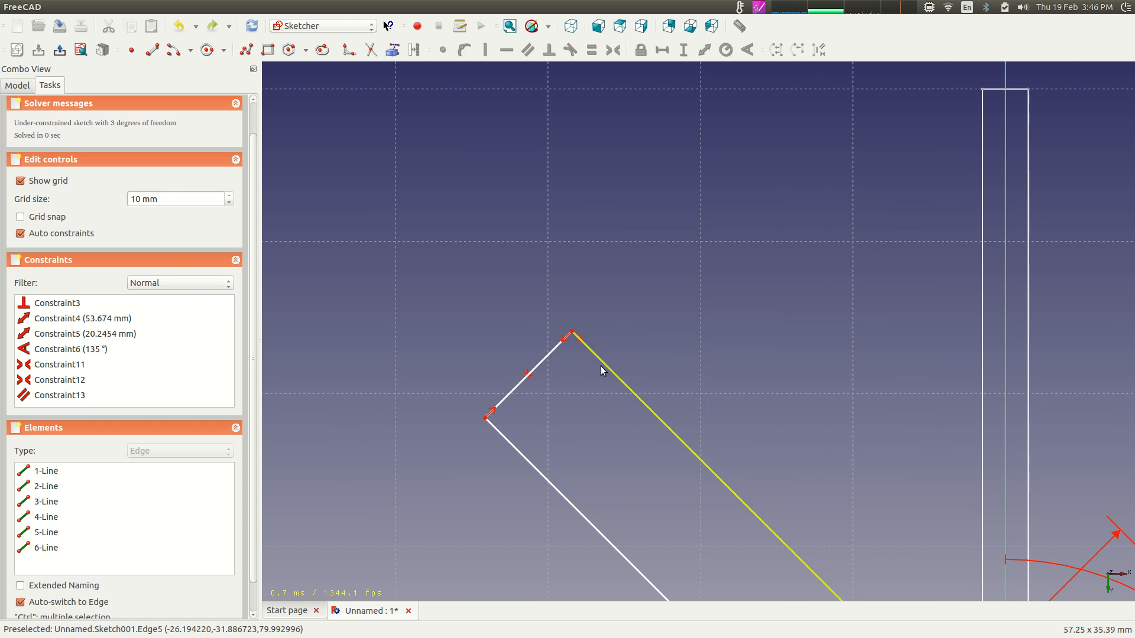
left_click(551, 358)
scroll(623, 373, "down", 7)
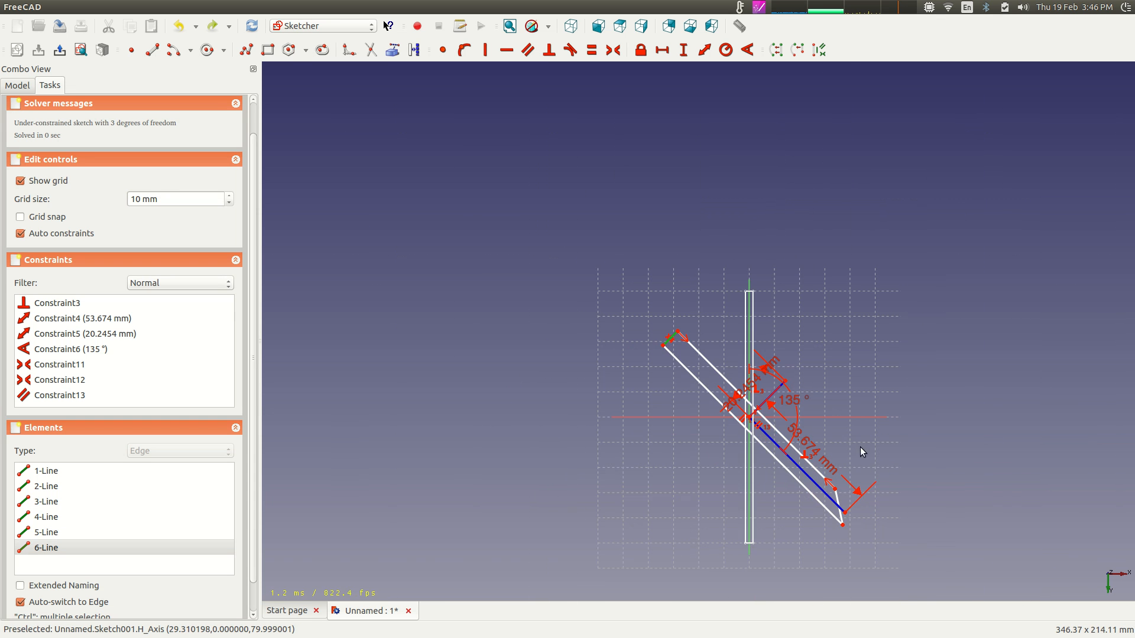
left_click(647, 405)
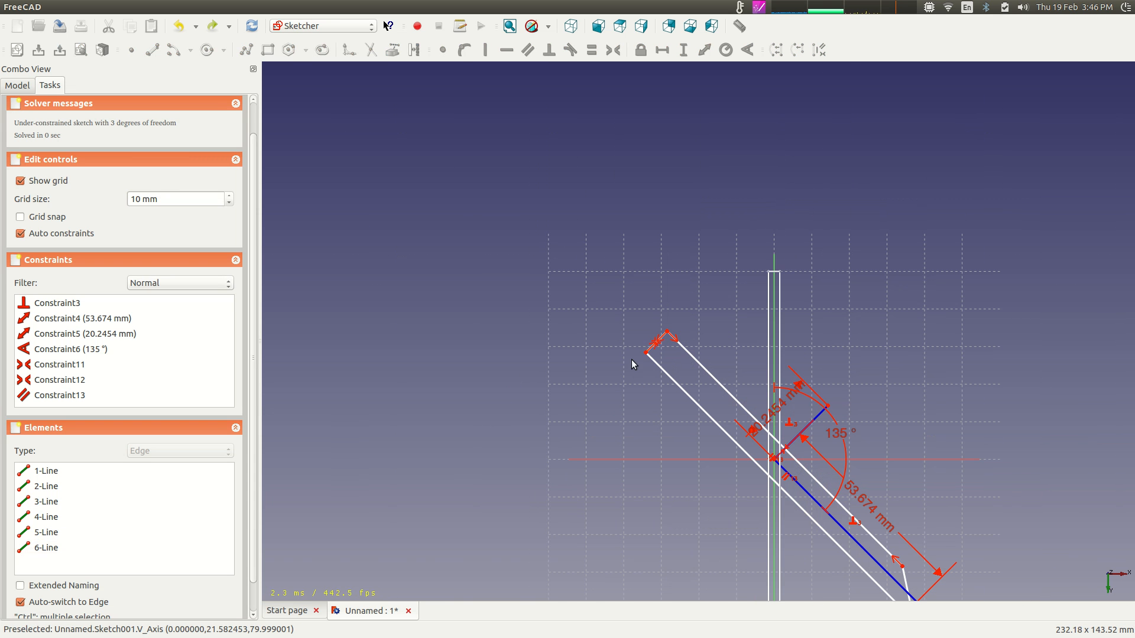
scroll(664, 345, "up", 8)
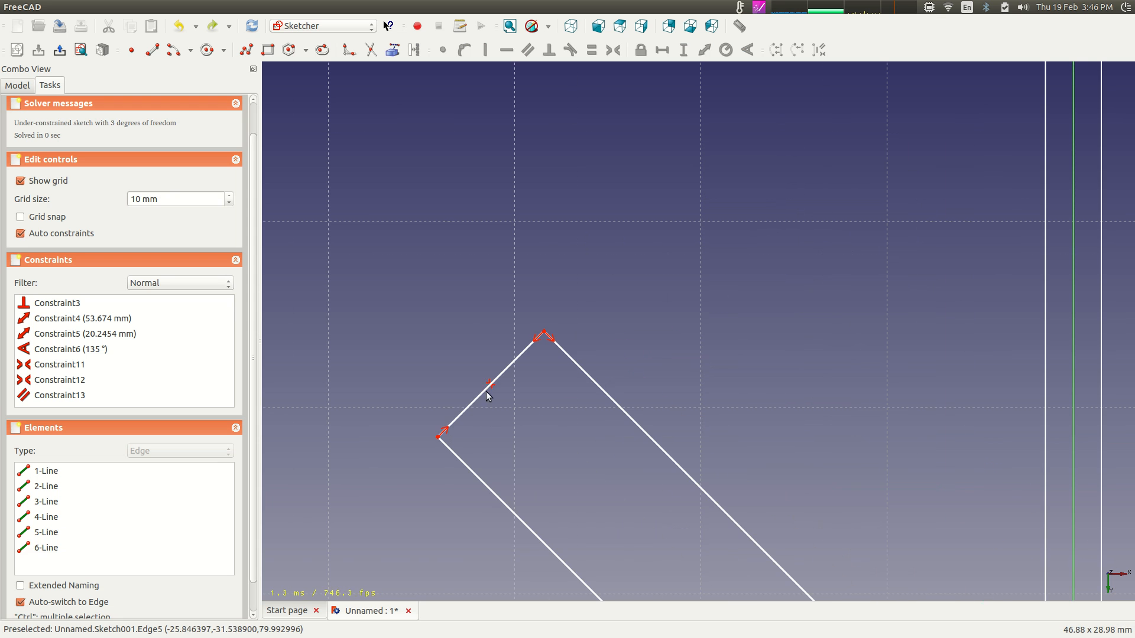
left_click(512, 364)
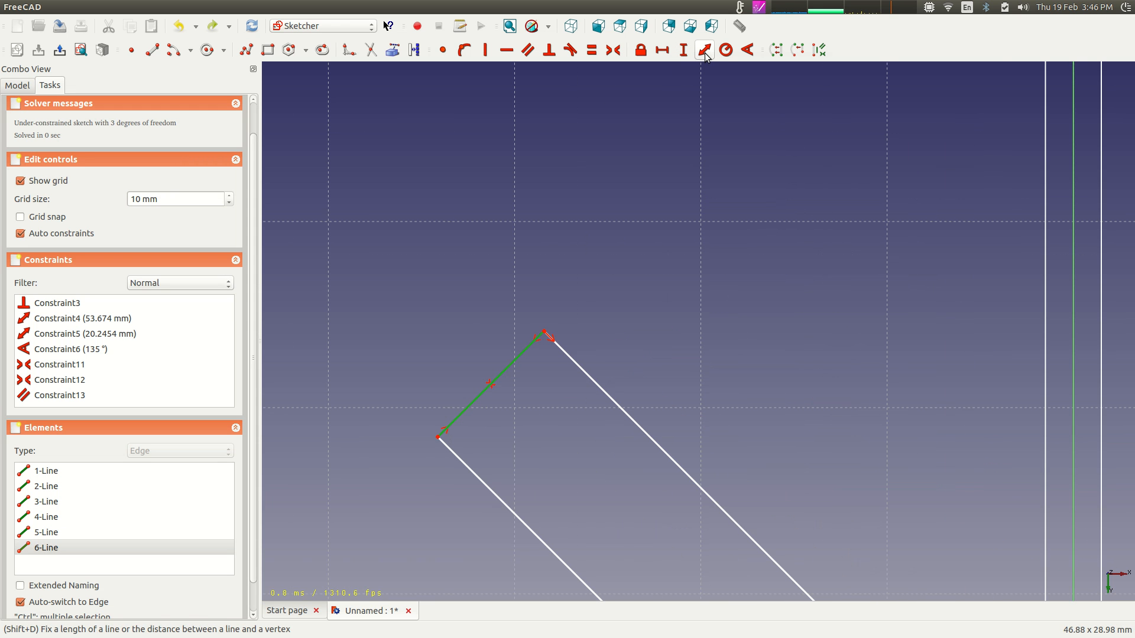
scroll(702, 330, "down", 7)
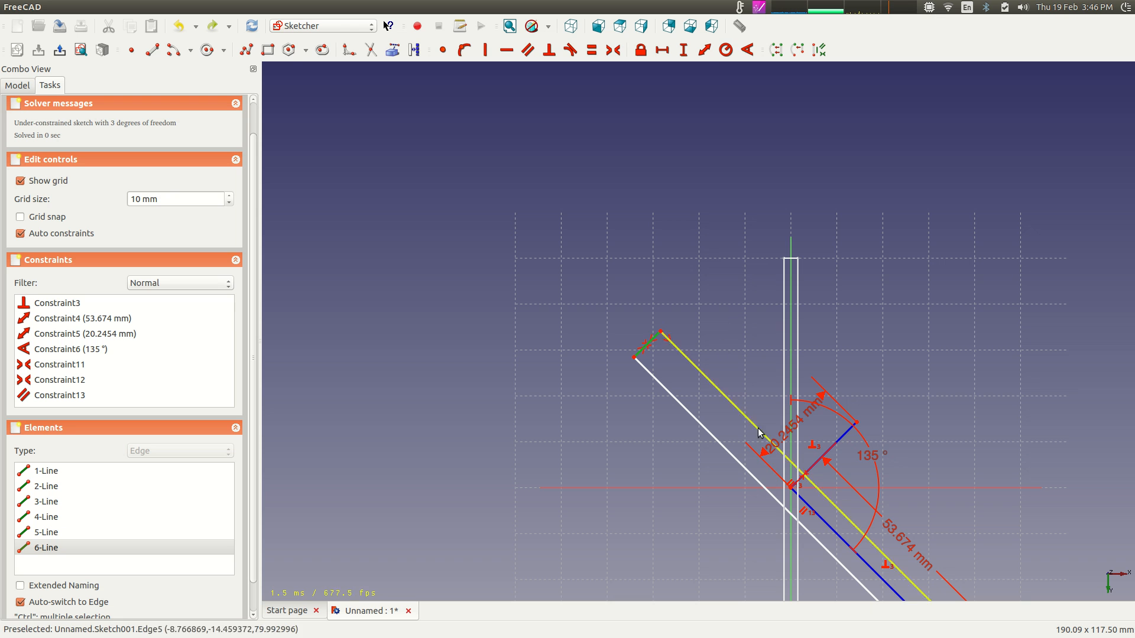
left_click(681, 295)
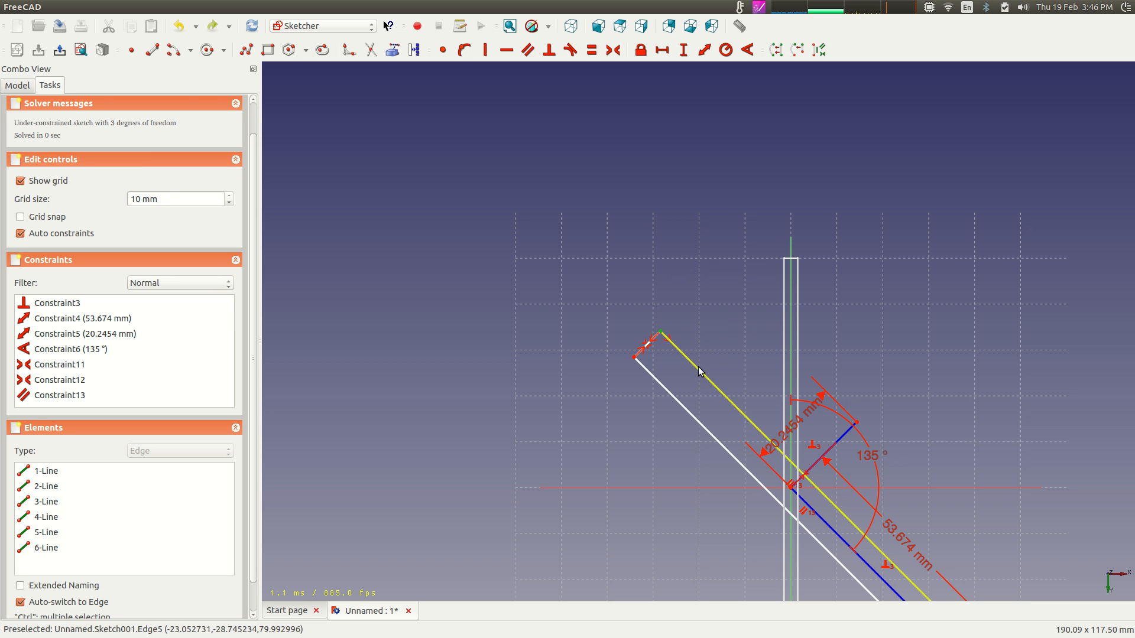
Set the distance from the outline's upper-left end corner to the long construction line to 1.5 mm.
left_click(810, 506)
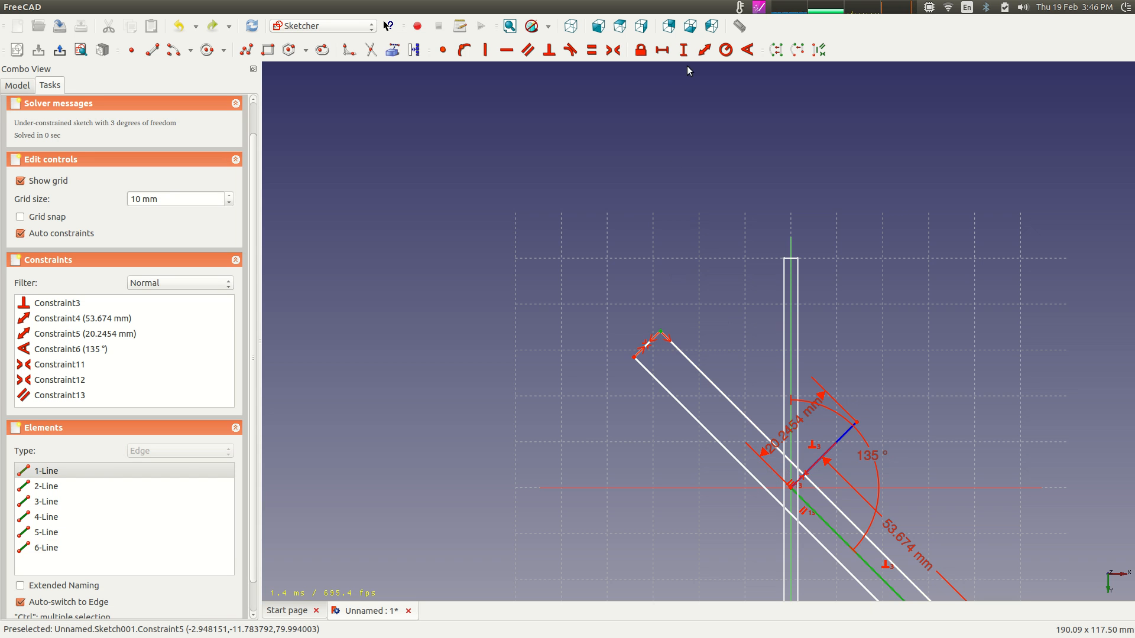
left_click(705, 50)
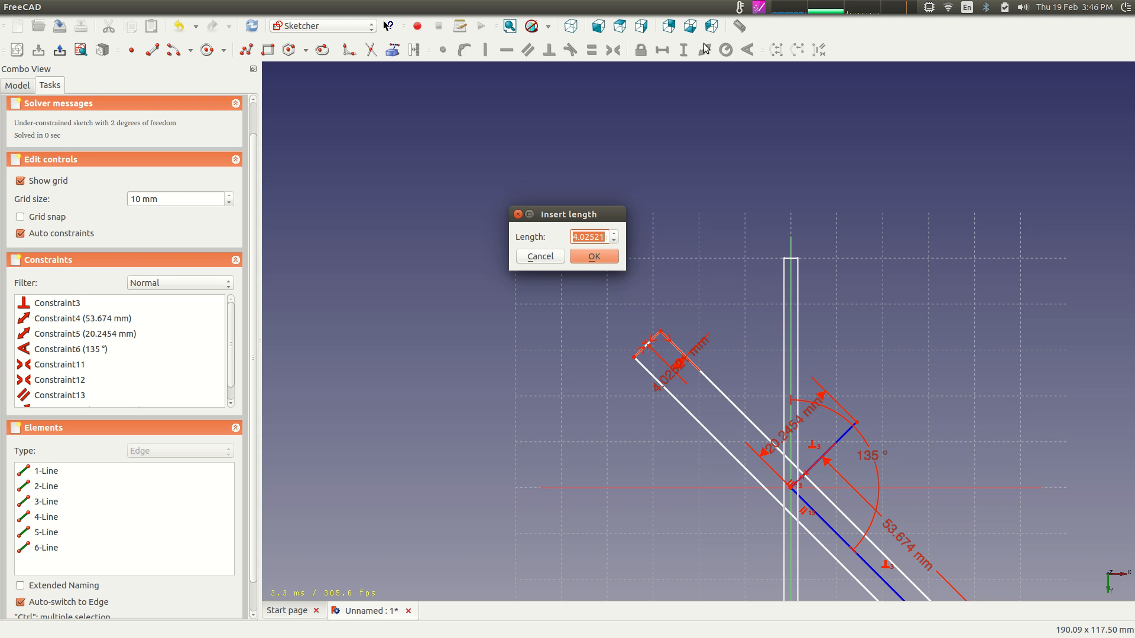
key("Return")
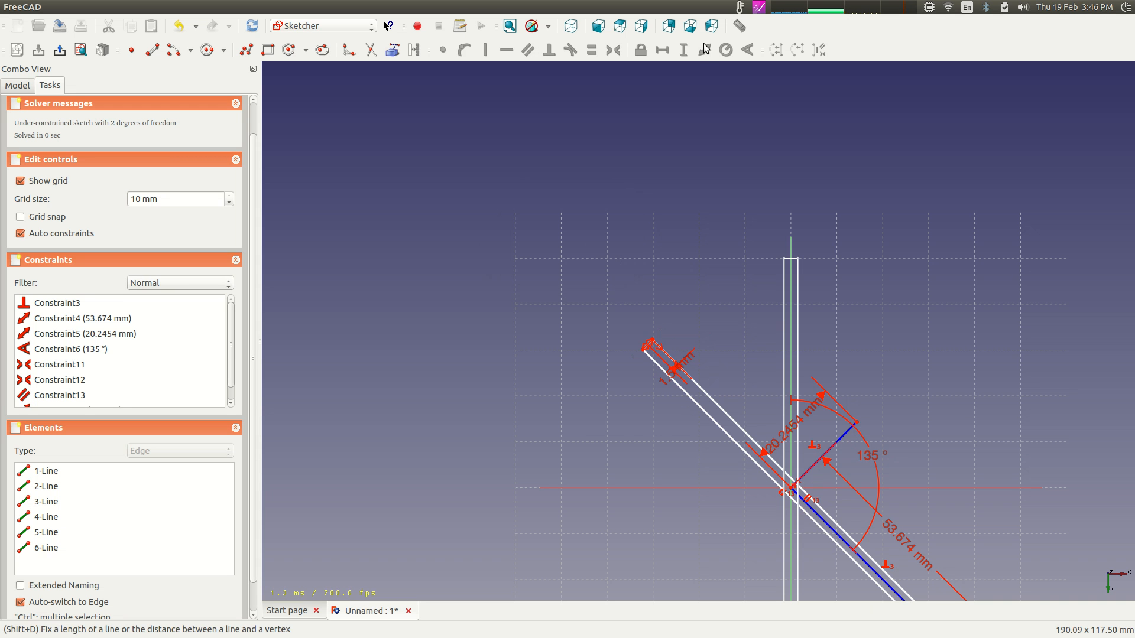
Constrain the narrowed outline's two short end lines parallel to each other.
scroll(863, 373, "up", 1)
scroll(834, 392, "up", 2)
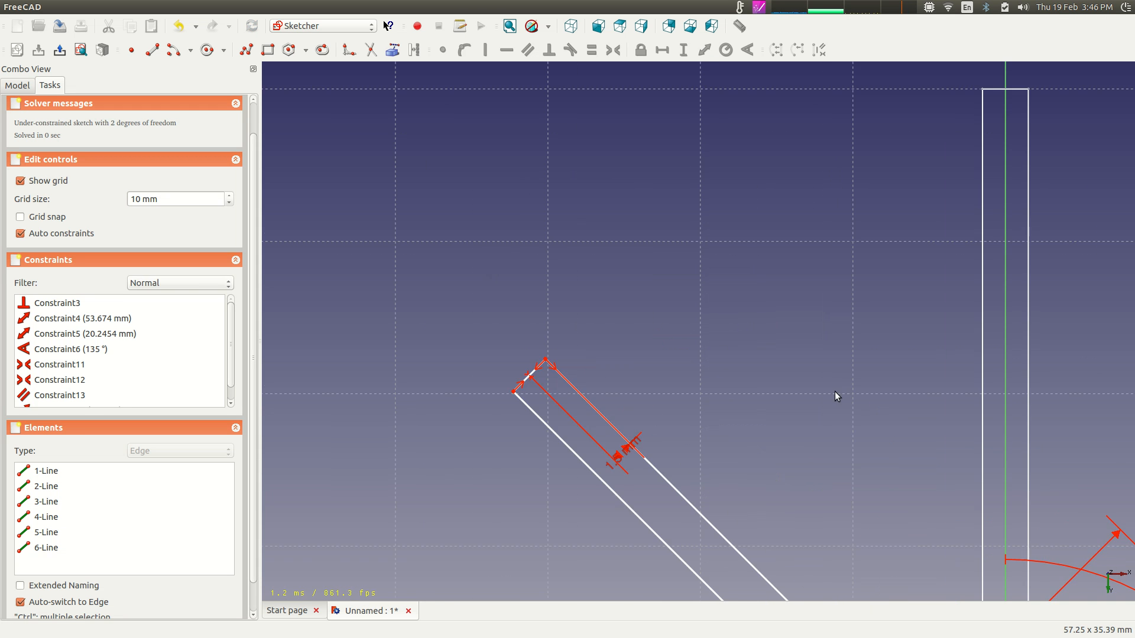
scroll(716, 154, "up", 2)
scroll(572, 148, "up", 1)
scroll(573, 148, "up", 4)
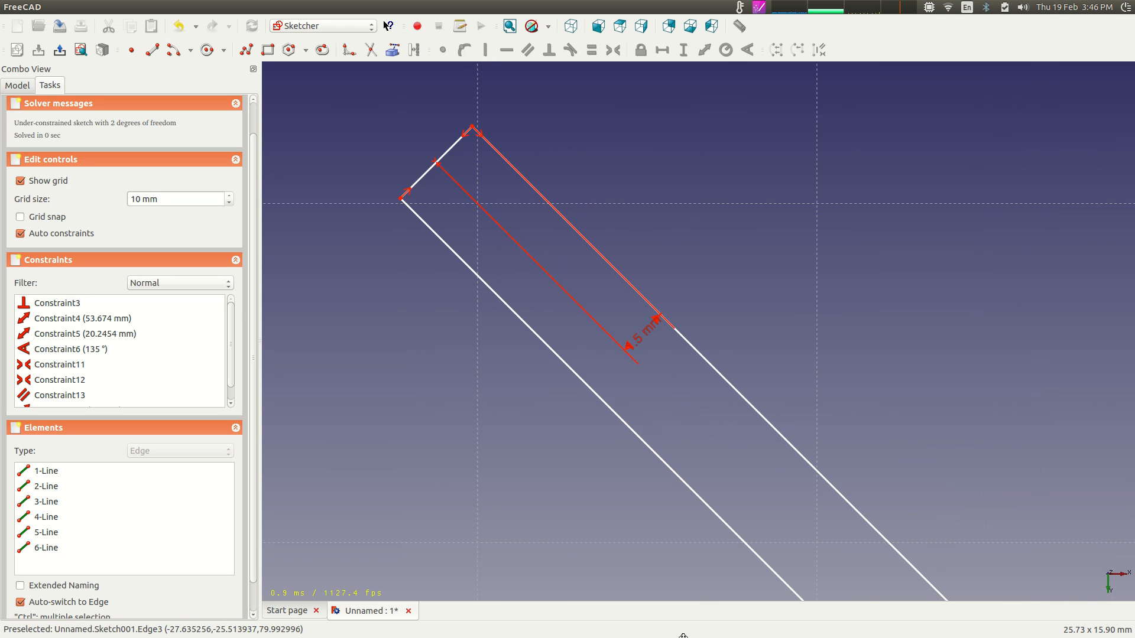
left_click(466, 141)
scroll(883, 405, "down", 4)
mouse_move(884, 405)
middle_mouse_down()
mouse_move(821, 511)
mouse_move(548, 231)
middle_mouse_up()
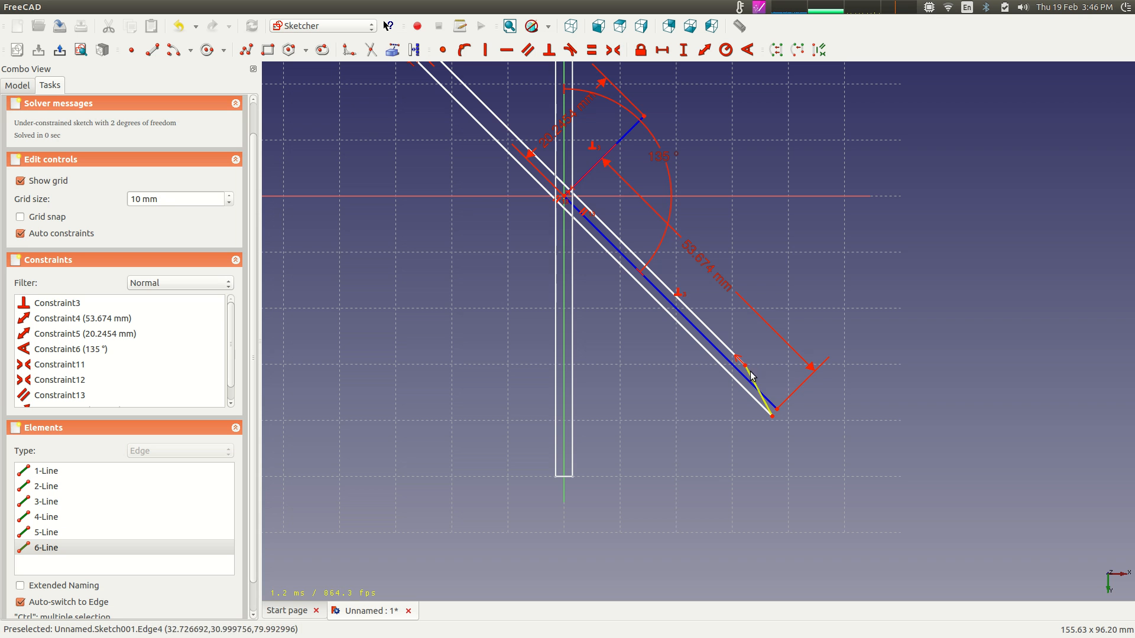
left_click(755, 383)
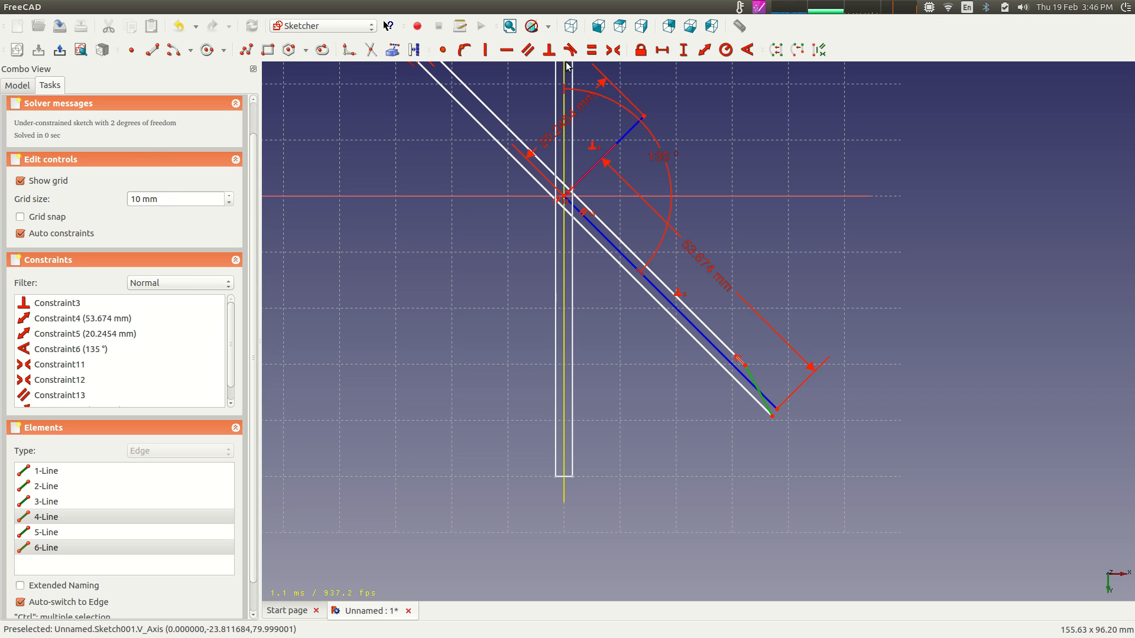
left_click(527, 50)
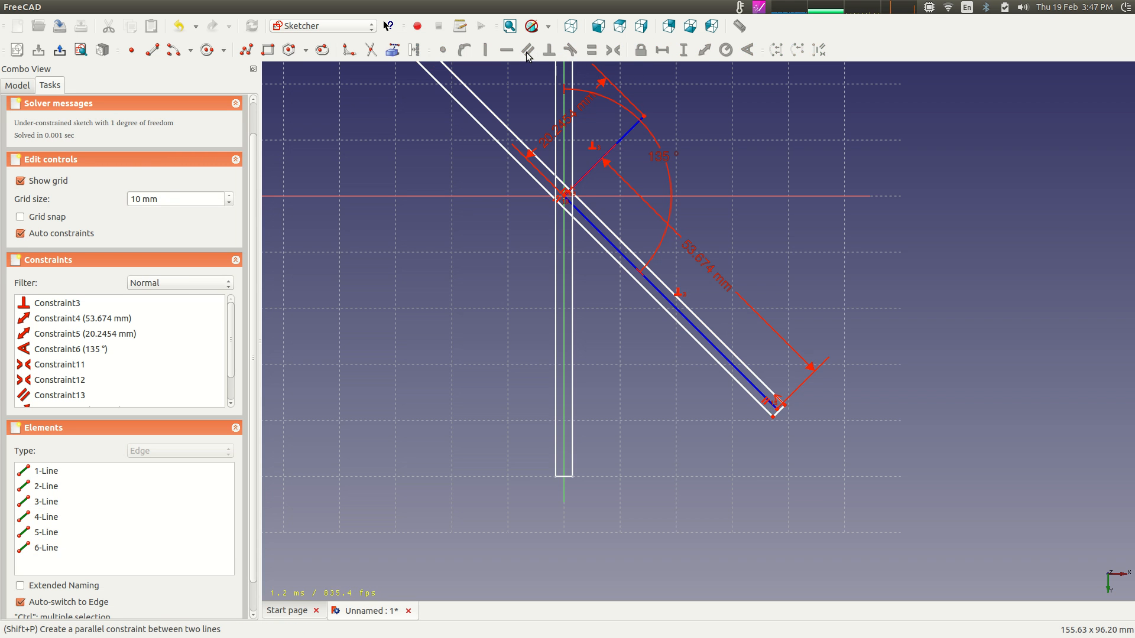
Set the distance from the outline's upper-left end corner to the short construction line to 50 mm.
scroll(698, 337, "down", 3)
scroll(598, 379, "up", 4)
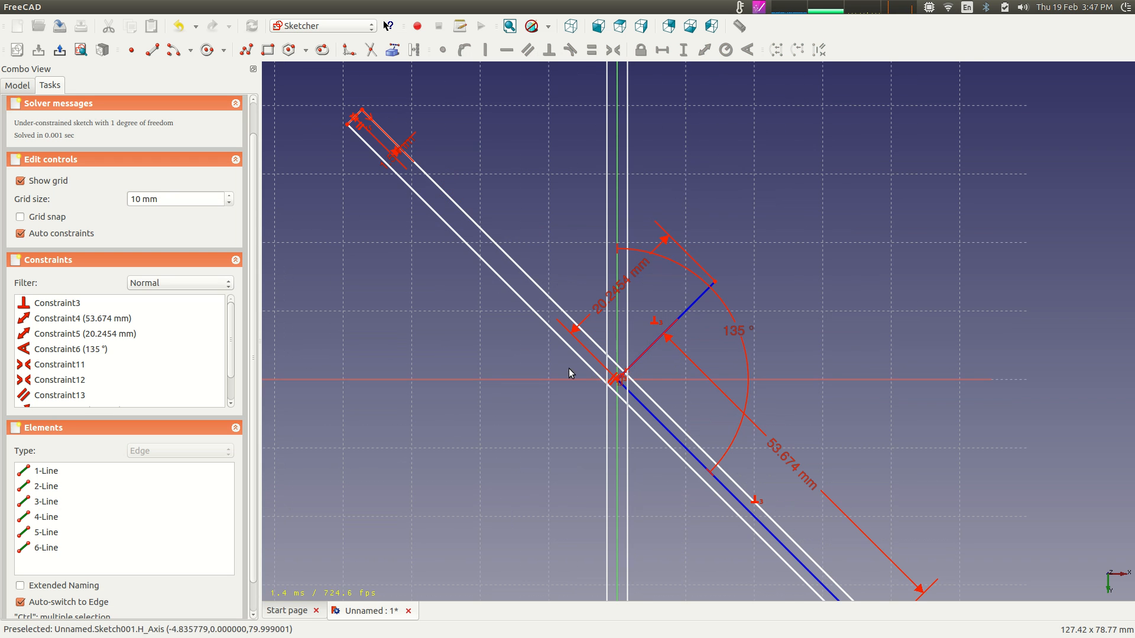
middle_click_drag(439, 270, 453, 322)
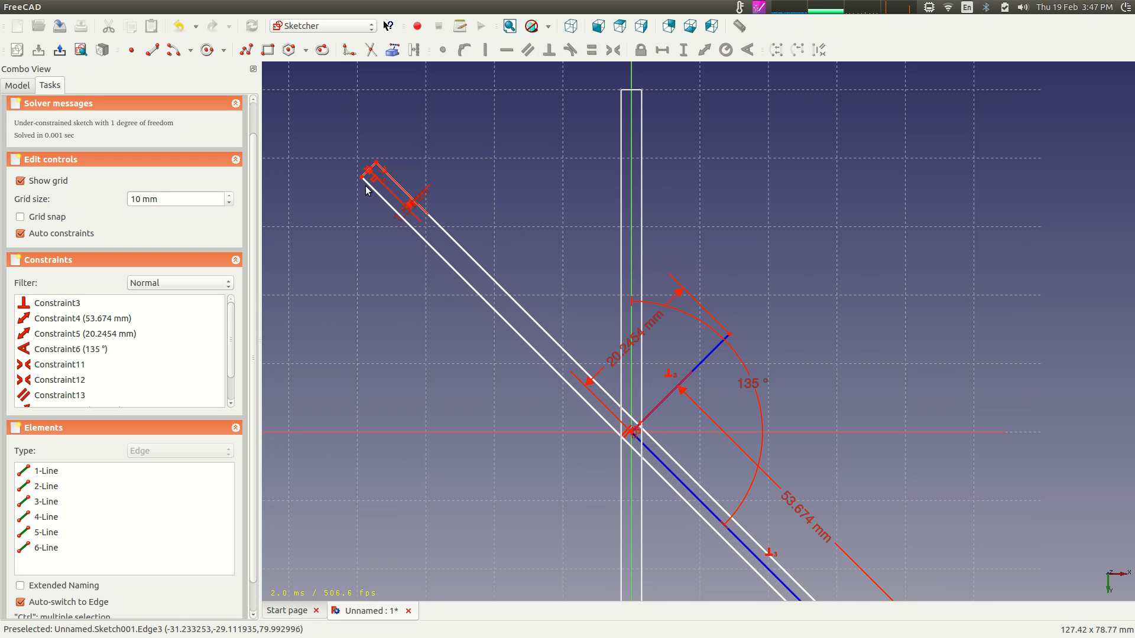
left_click(704, 361)
left_click(703, 50)
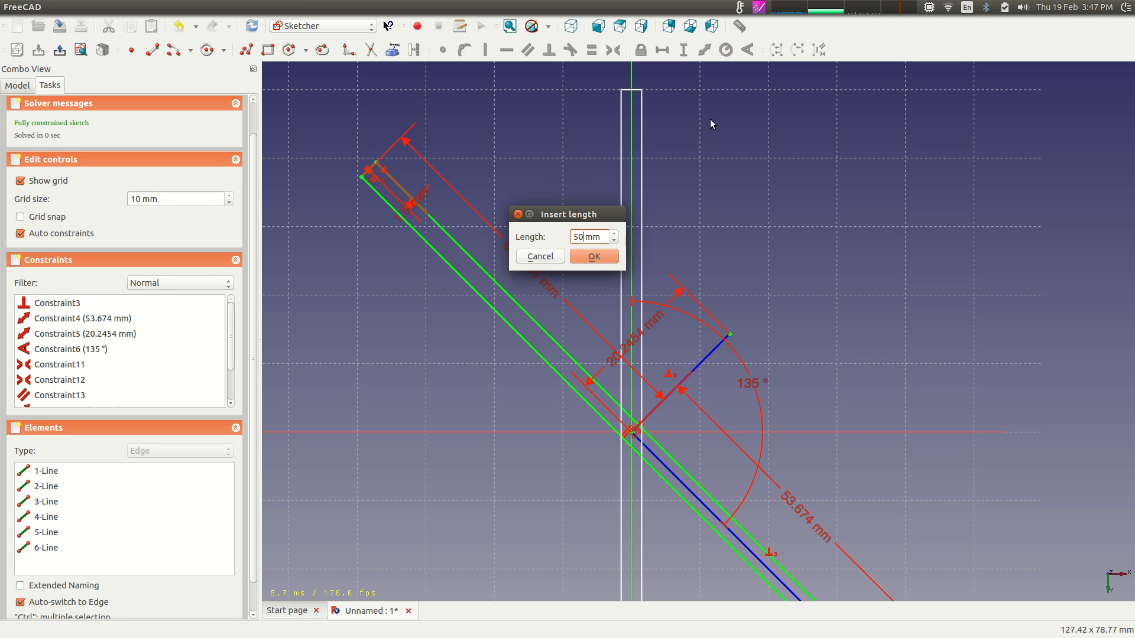
left_click(593, 256)
Finish editing the slanted outline's sketch and close it.
scroll(704, 337, "down", 5)
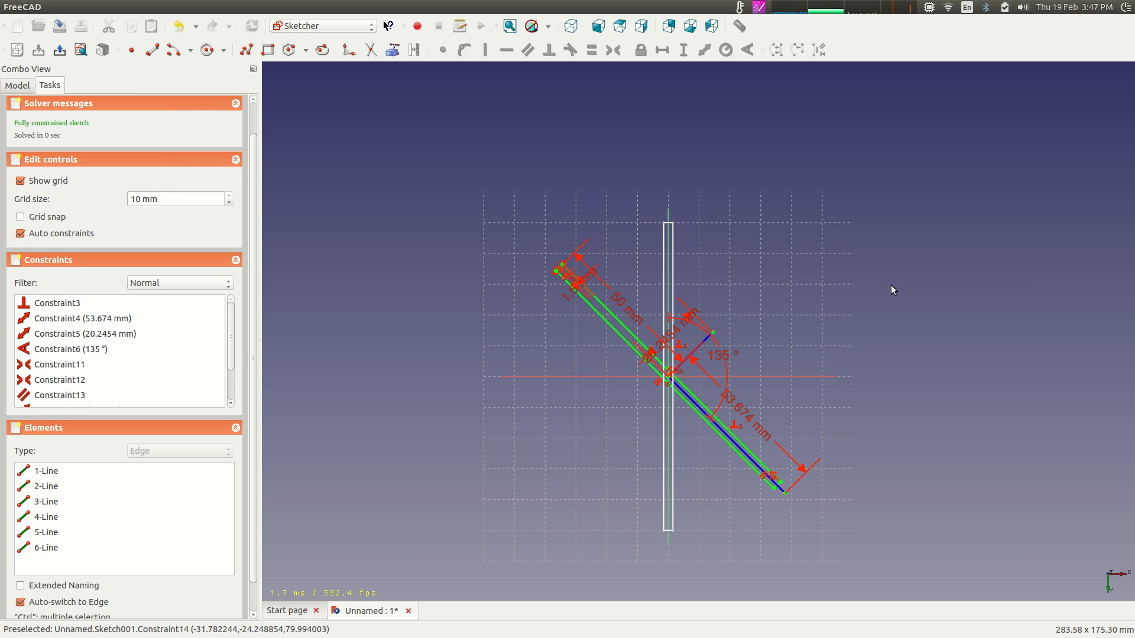
mouse_move(856, 286)
middle_mouse_down()
mouse_move(800, 287)
mouse_move(755, 314)
mouse_move(621, 331)
mouse_move(715, 318)
middle_mouse_up()
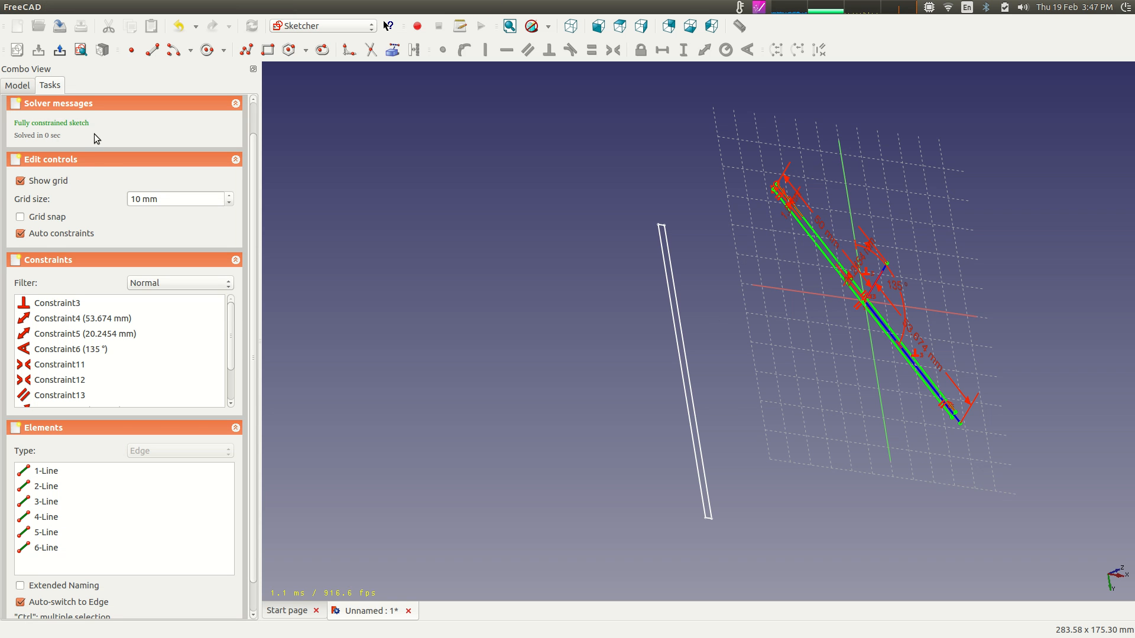
scroll(117, 122, "up", 2)
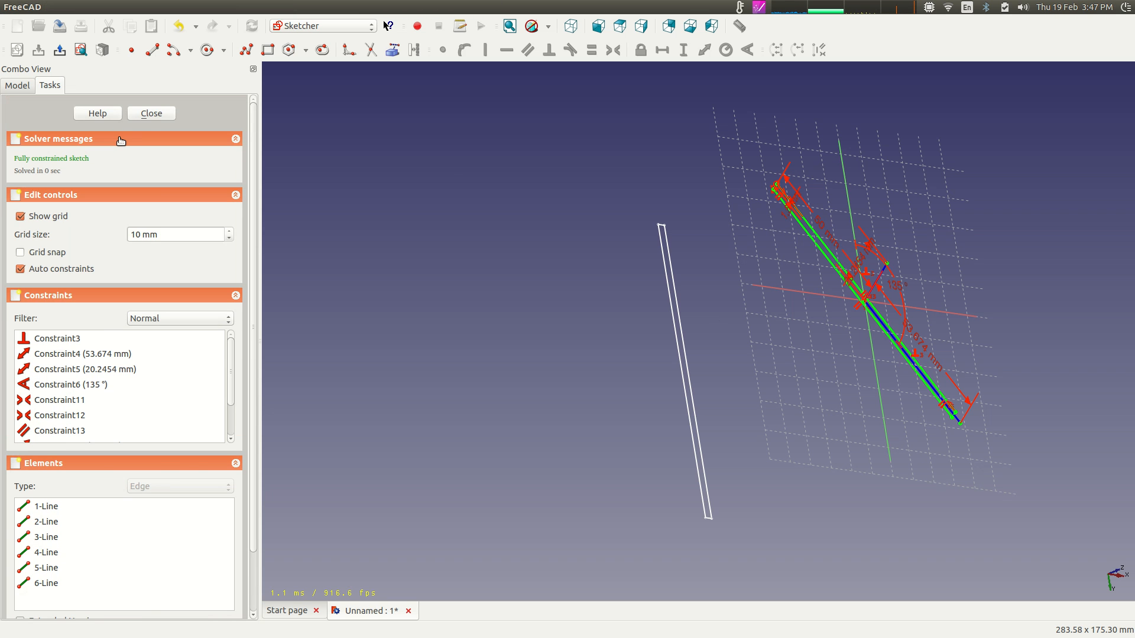
left_click(152, 114)
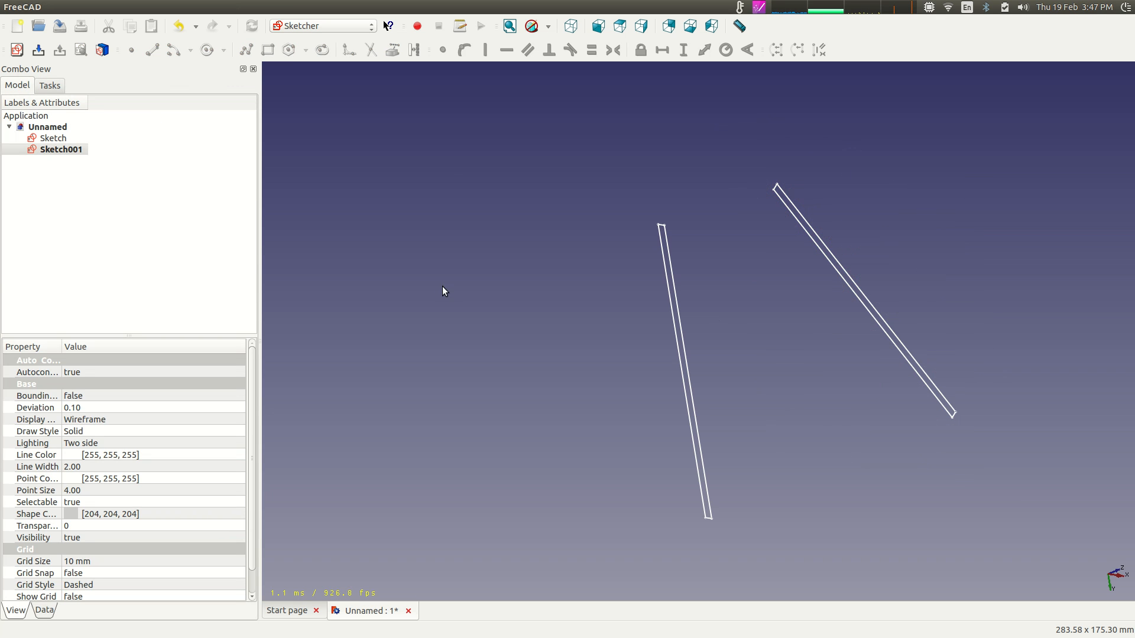
Switch to the Part workbench and create a solid loft from Sketch to Sketch001.
left_click(192, 168)
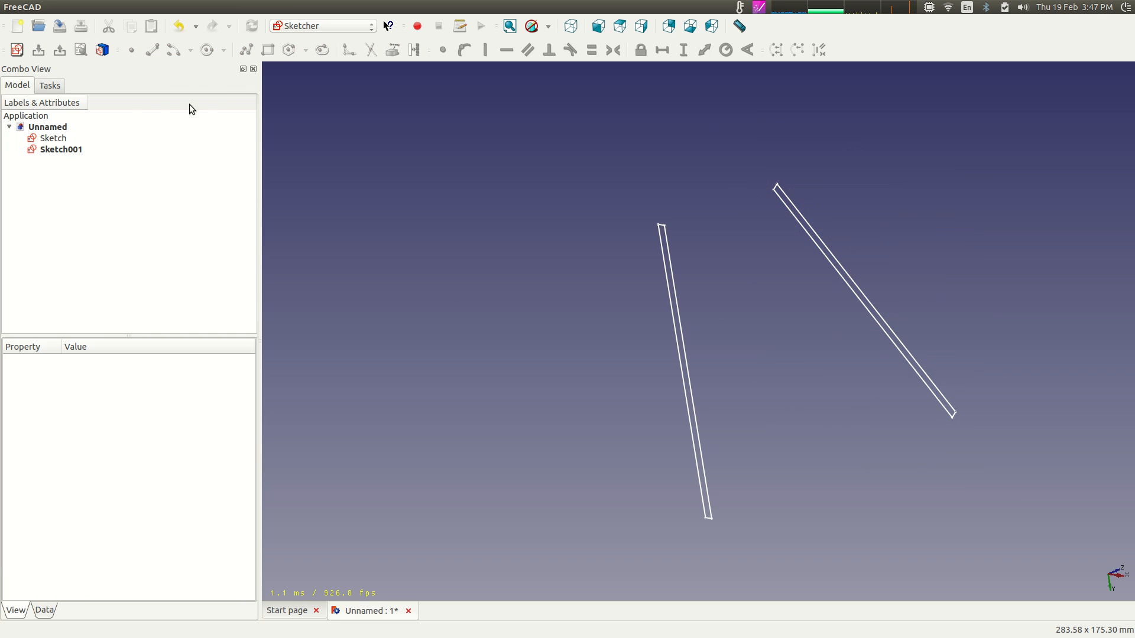
left_click(372, 28)
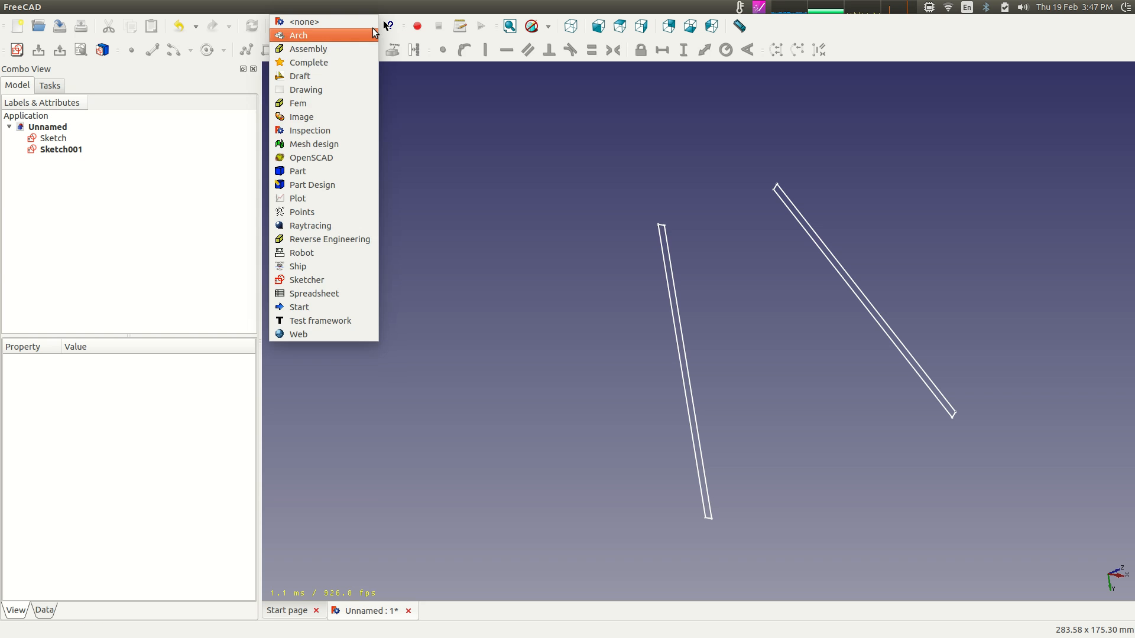
left_click(326, 172)
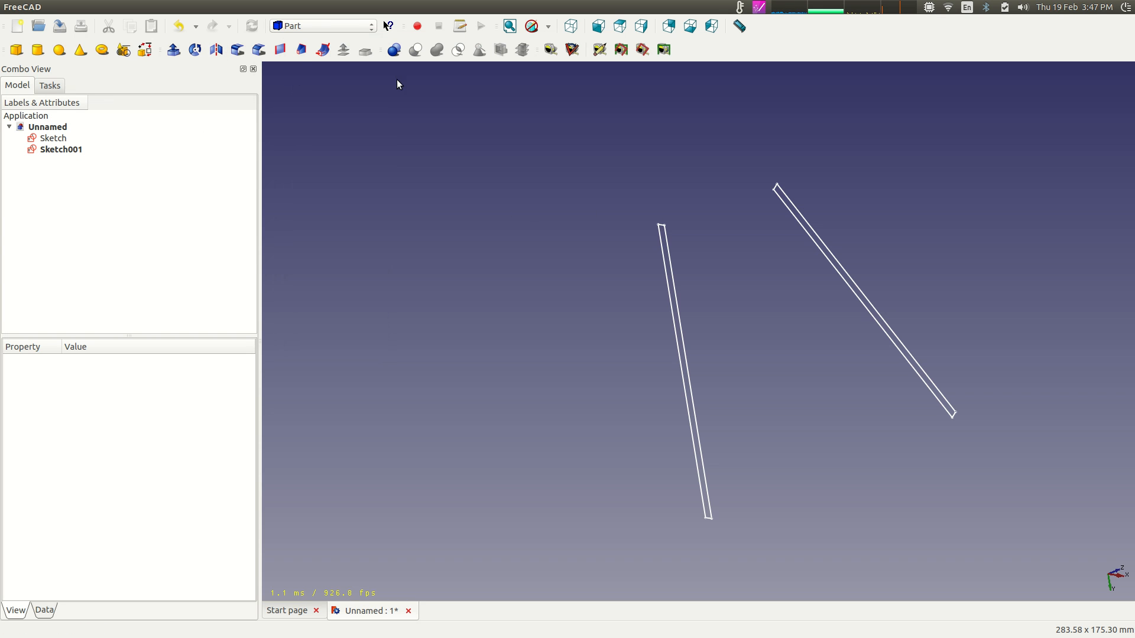
left_click(301, 50)
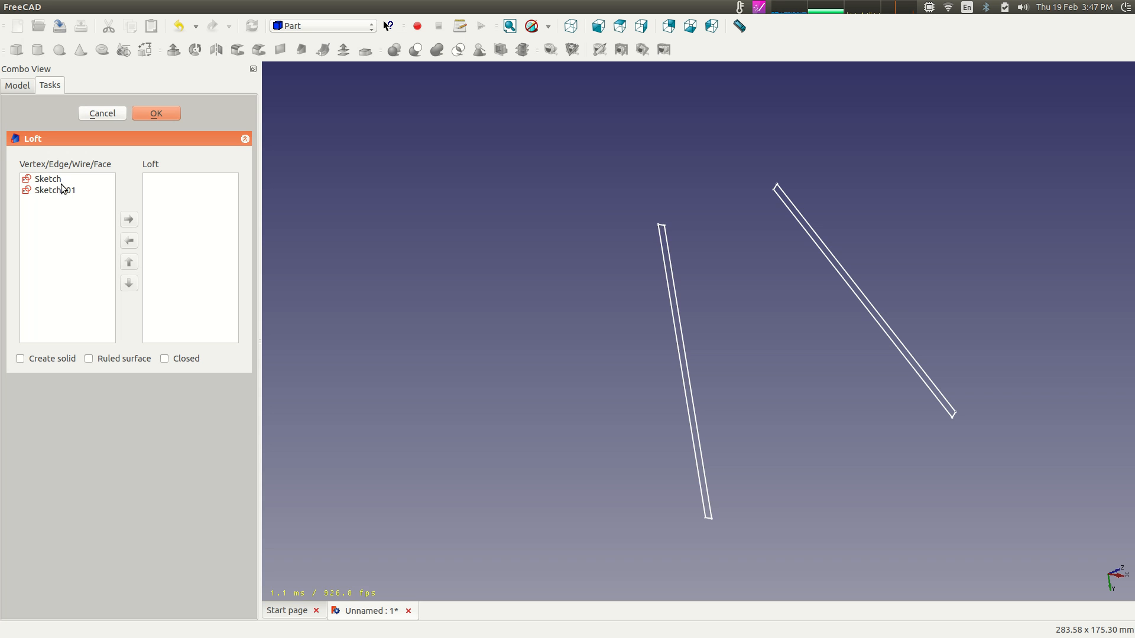
left_click(61, 182)
left_click(127, 219)
left_click(56, 180)
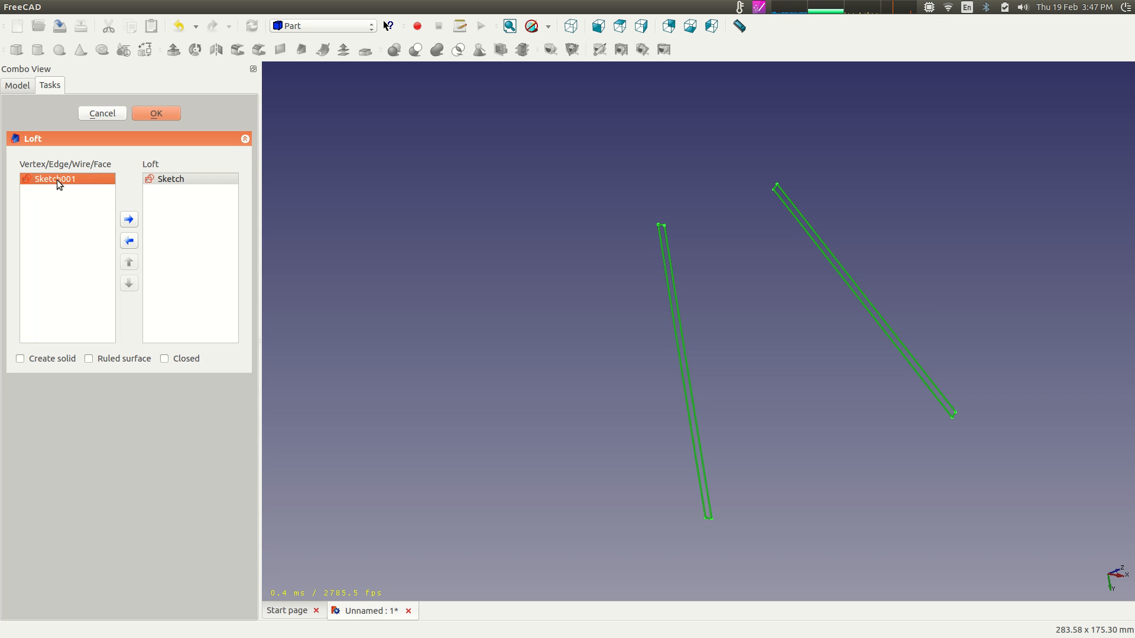
left_click(130, 221)
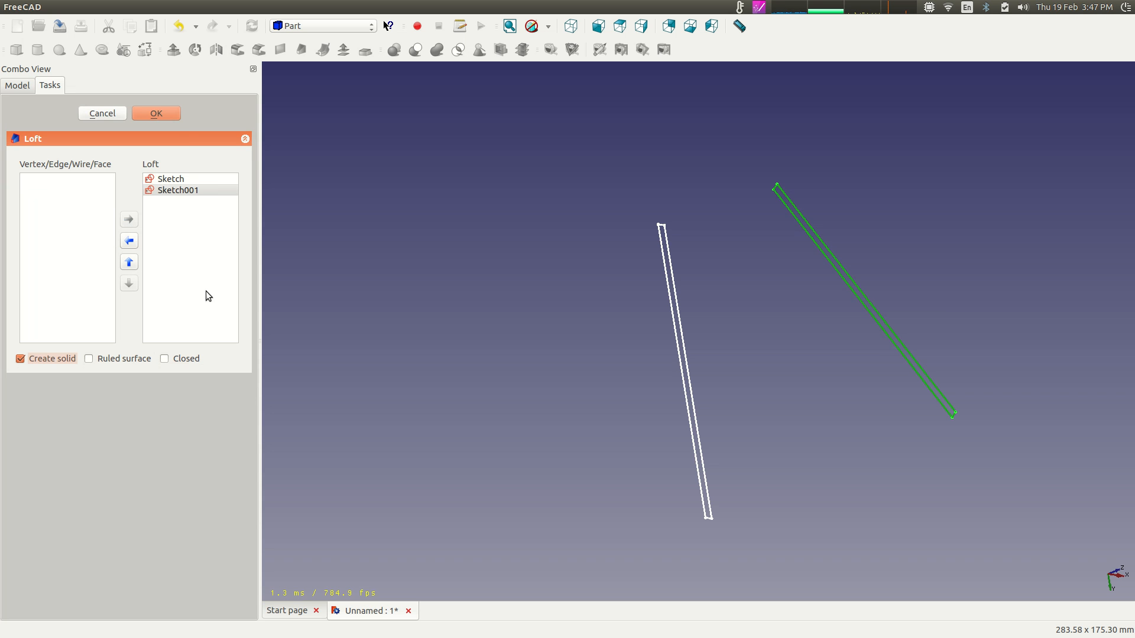
left_click(176, 115)
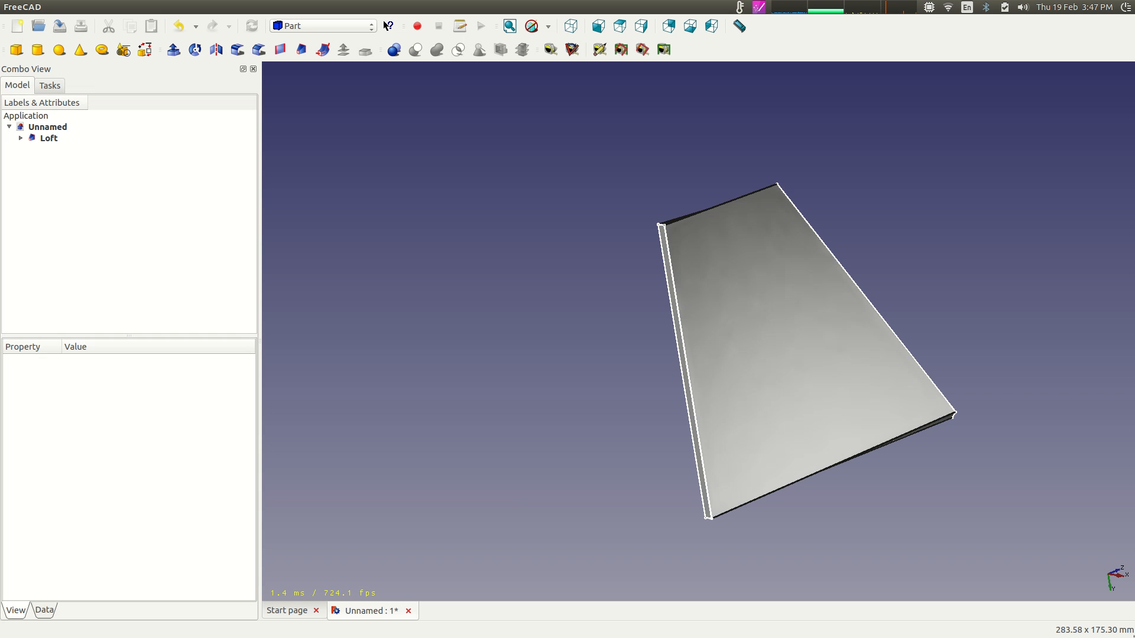
Hide the two source sketches, Sketch and Sketch001, nested under the loft.
left_click(20, 138)
left_click(59, 151)
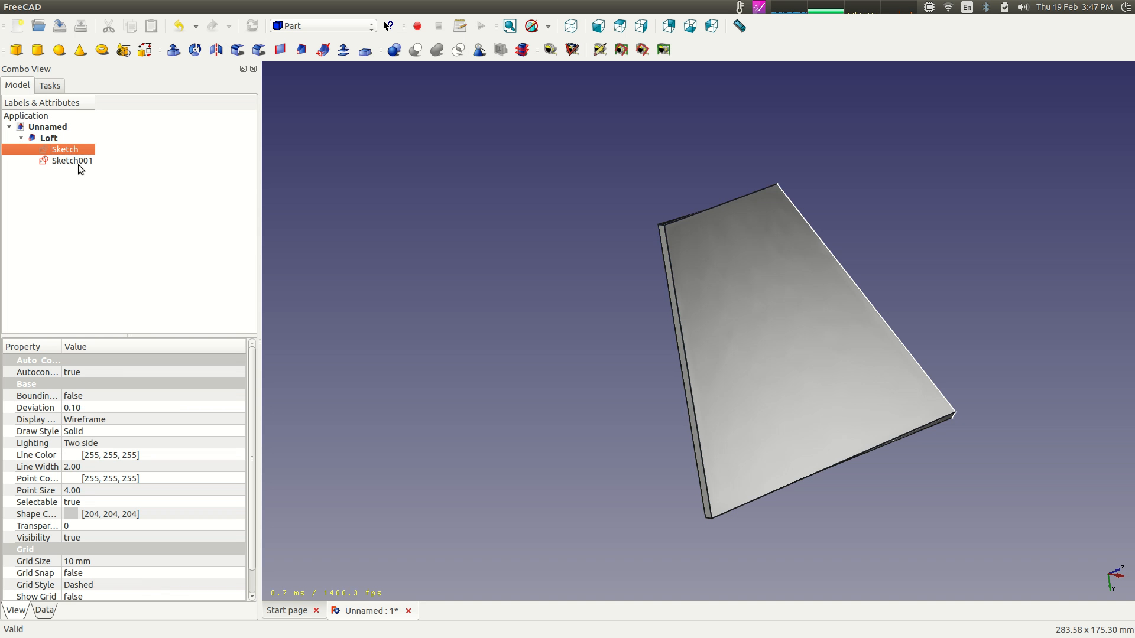
left_click(466, 213)
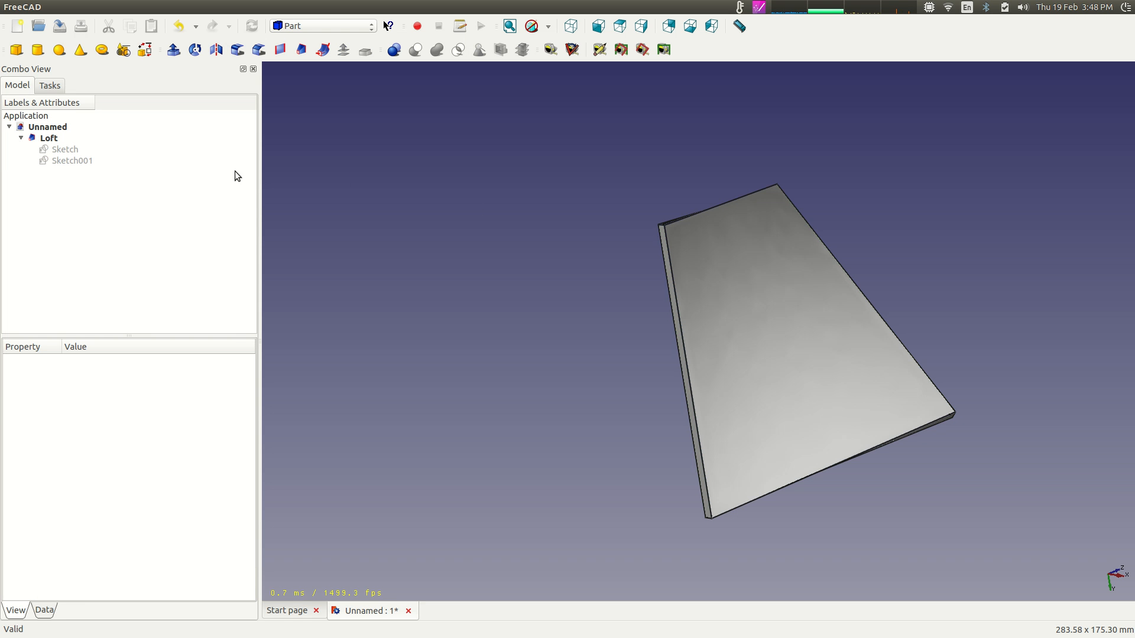
Examine the twisted shape of the loft from several angles, including the top and right views.
middle_click_drag(450, 210, 615, 271)
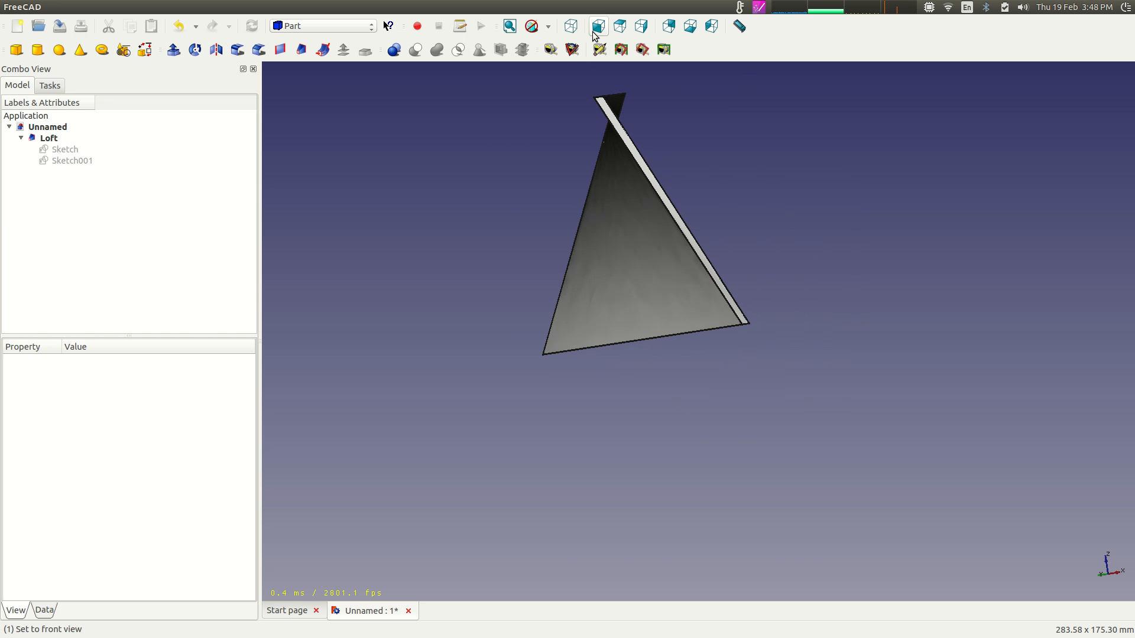
left_click(620, 26)
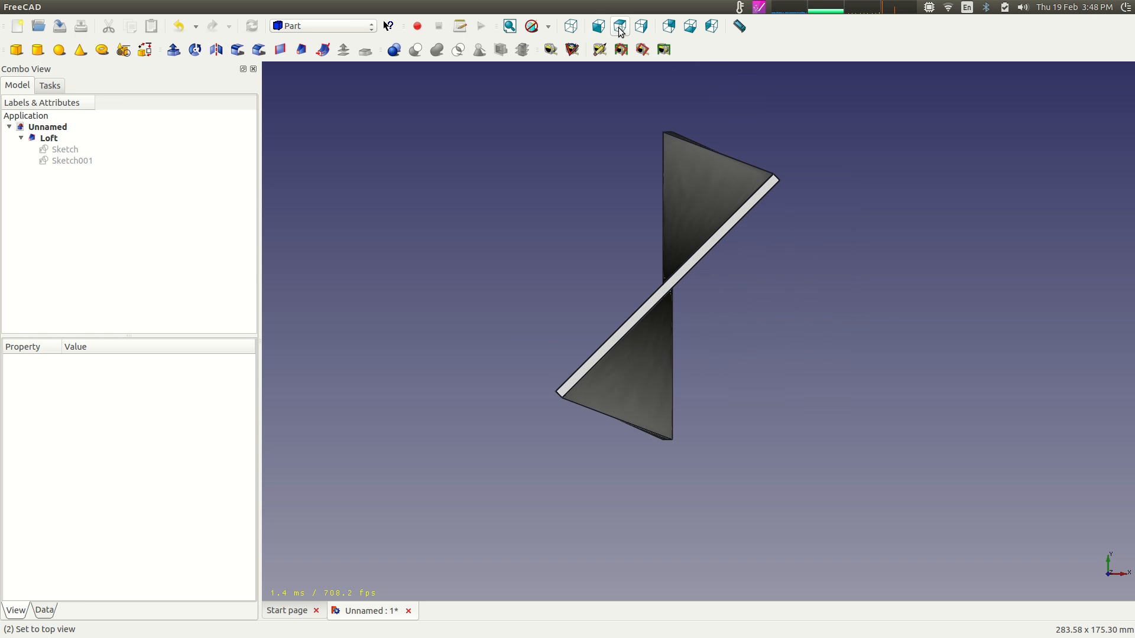
left_click(643, 29)
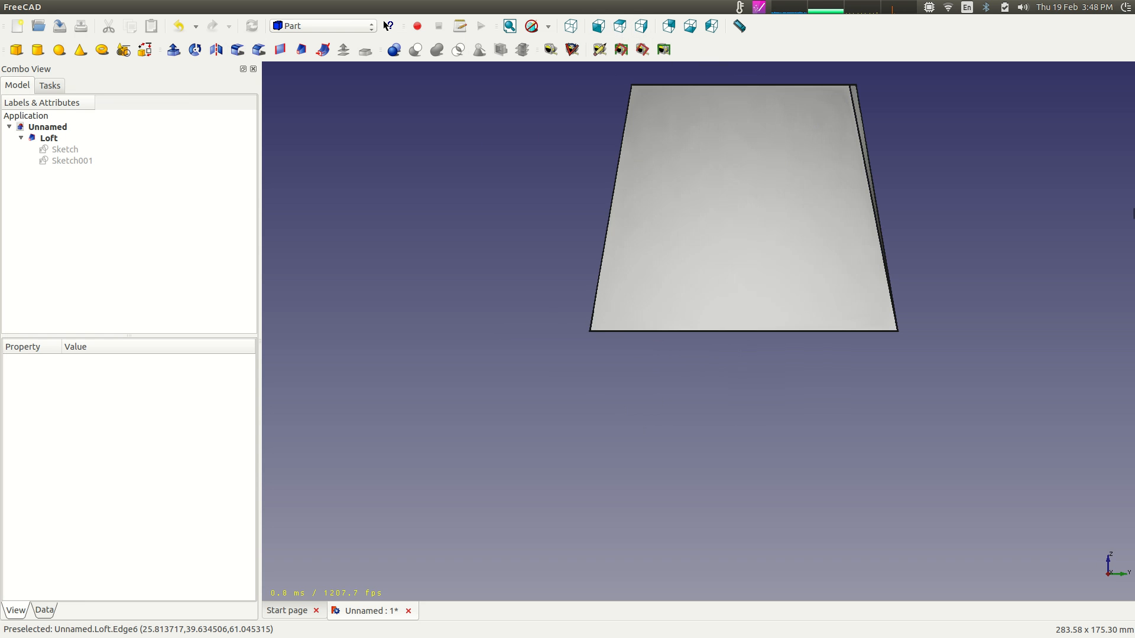
scroll(913, 243, "up", 2)
scroll(913, 242, "down", 2)
middle_click_drag(912, 242, 781, 334)
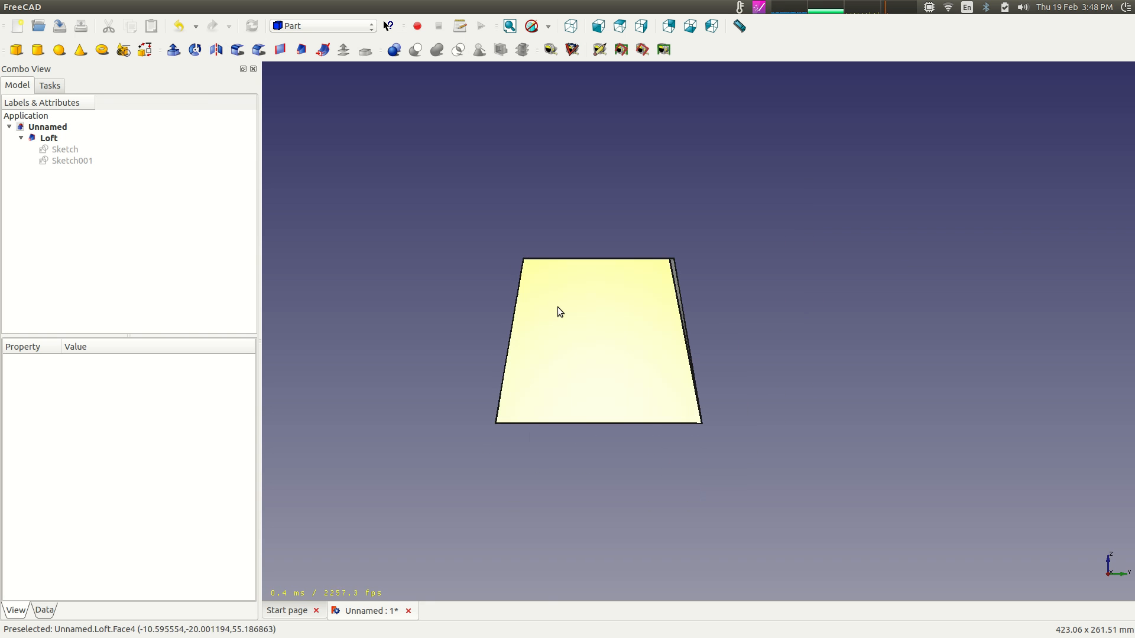
scroll(699, 337, "down", 1)
scroll(587, 352, "up", 1)
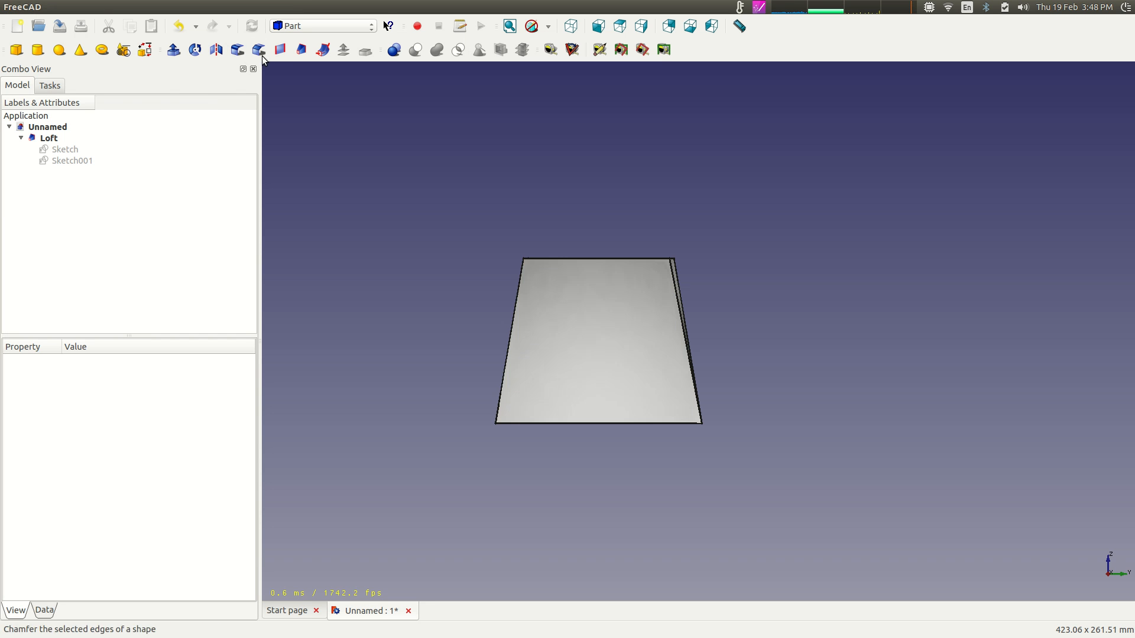
Switch to the Sketcher workbench and start a new sketch on the YZ plane with zero offset.
left_click(367, 26)
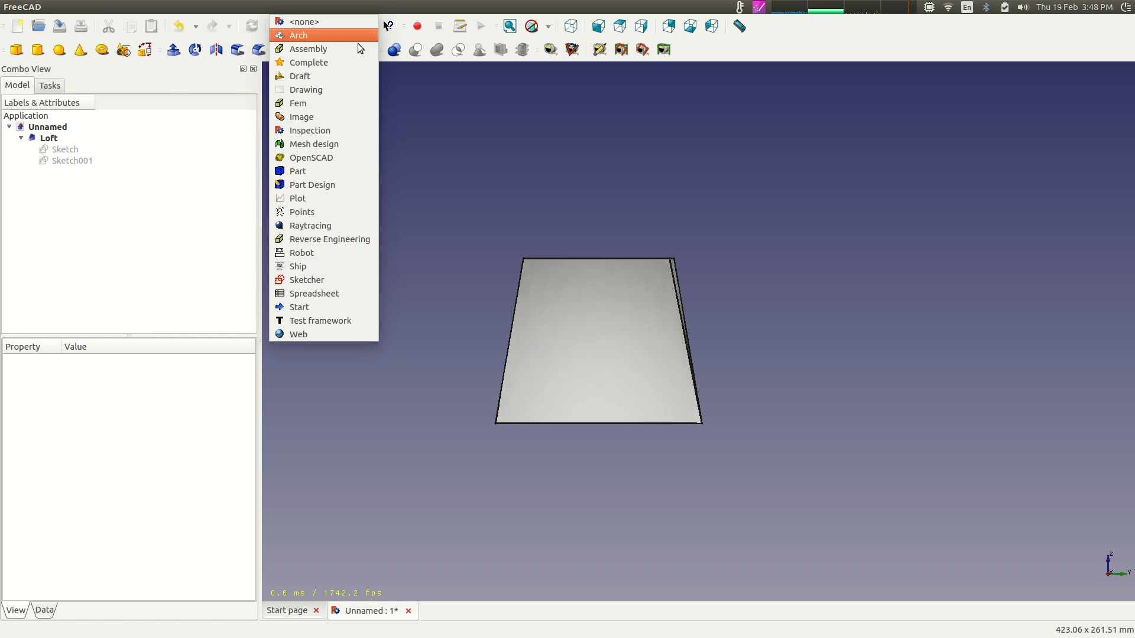
left_click(324, 282)
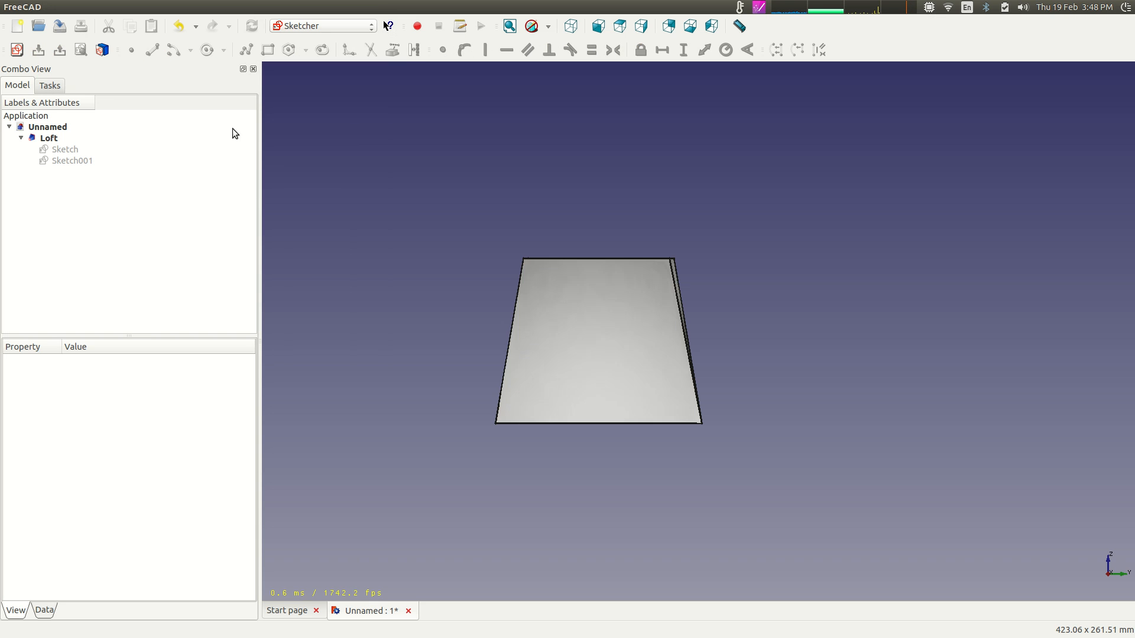
left_click(18, 50)
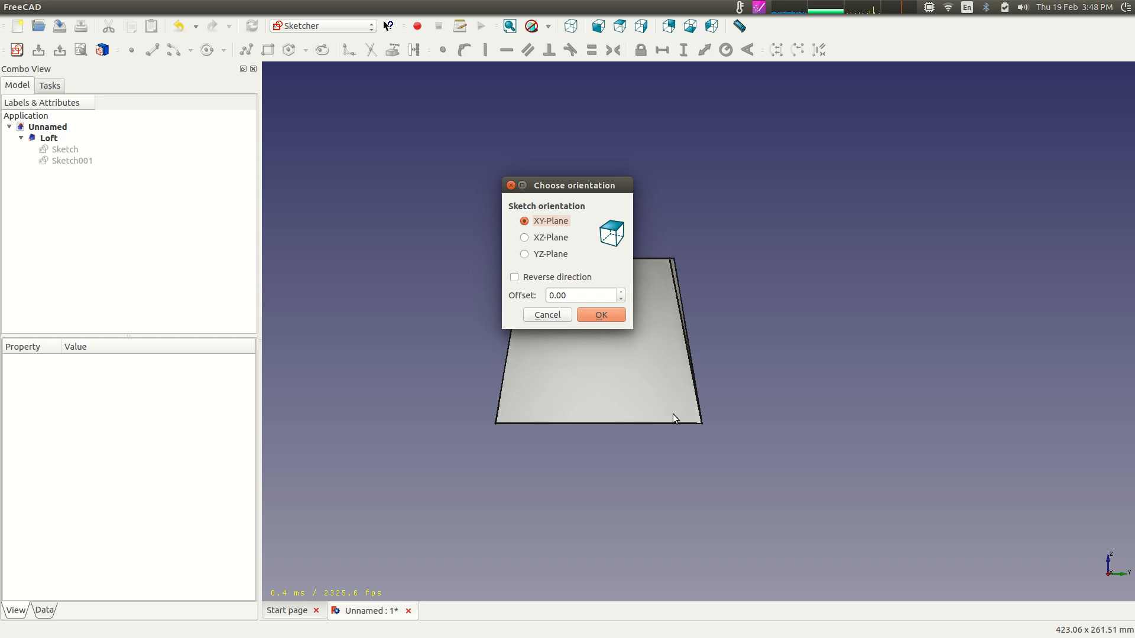
left_click(524, 255)
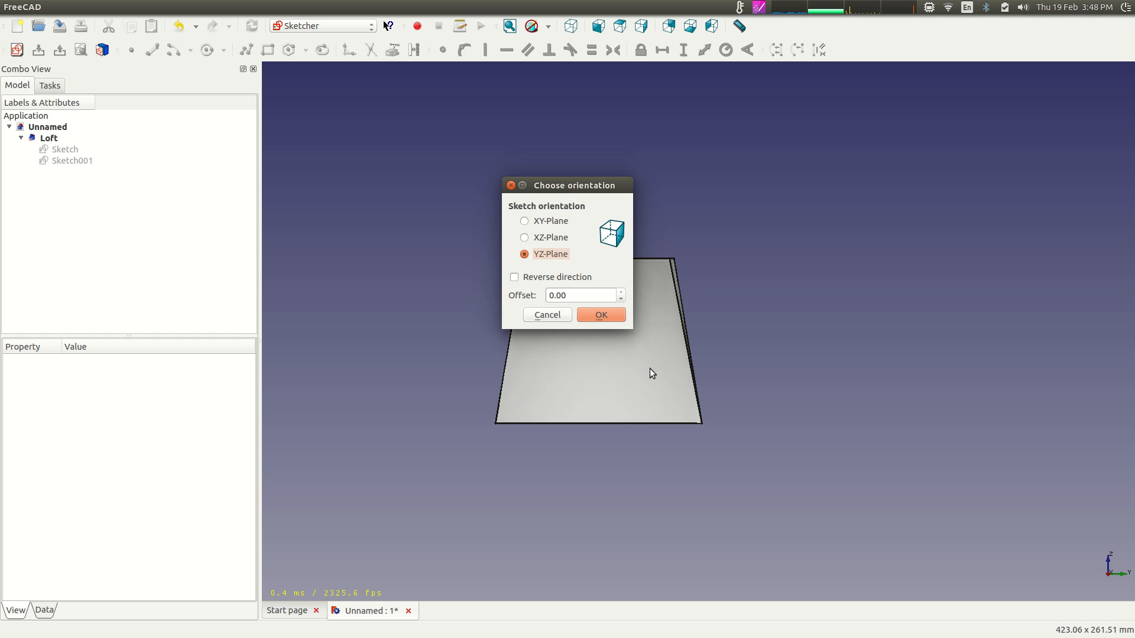
left_click(600, 315)
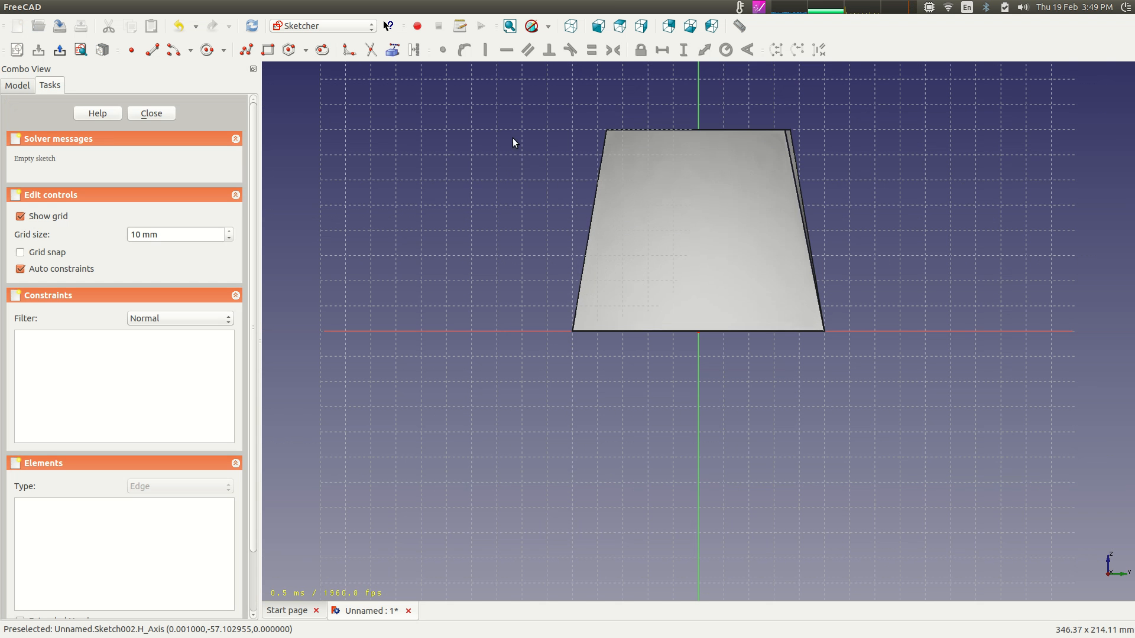
Set the loft's transparency to 49 and return to the open sketch.
left_click(23, 86)
left_click(47, 137)
right_click(47, 137)
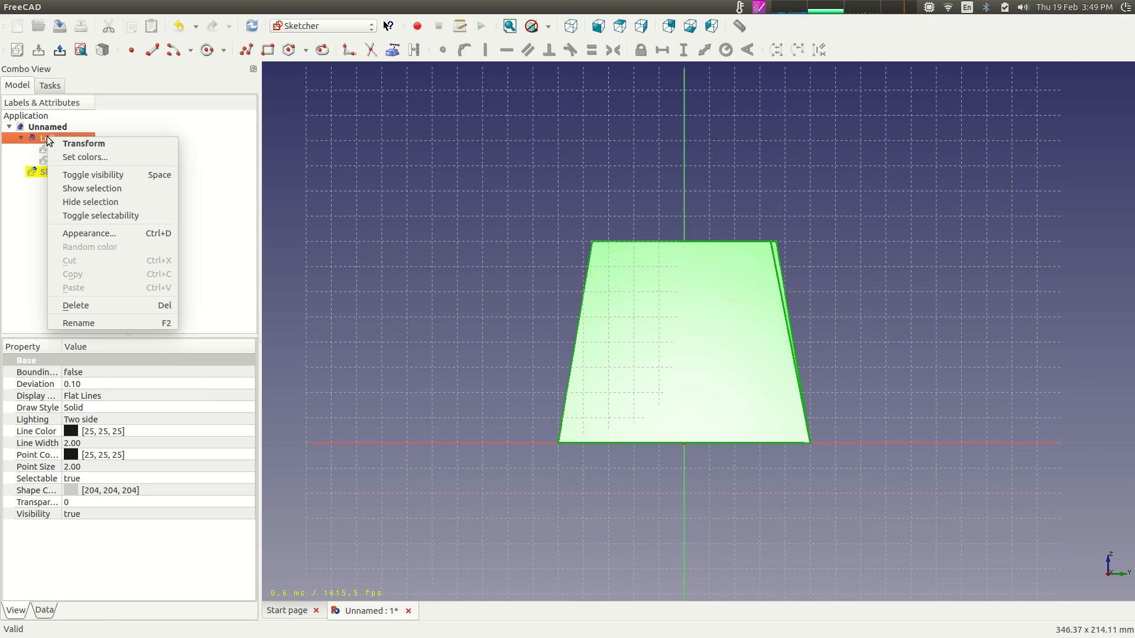
left_click(122, 234)
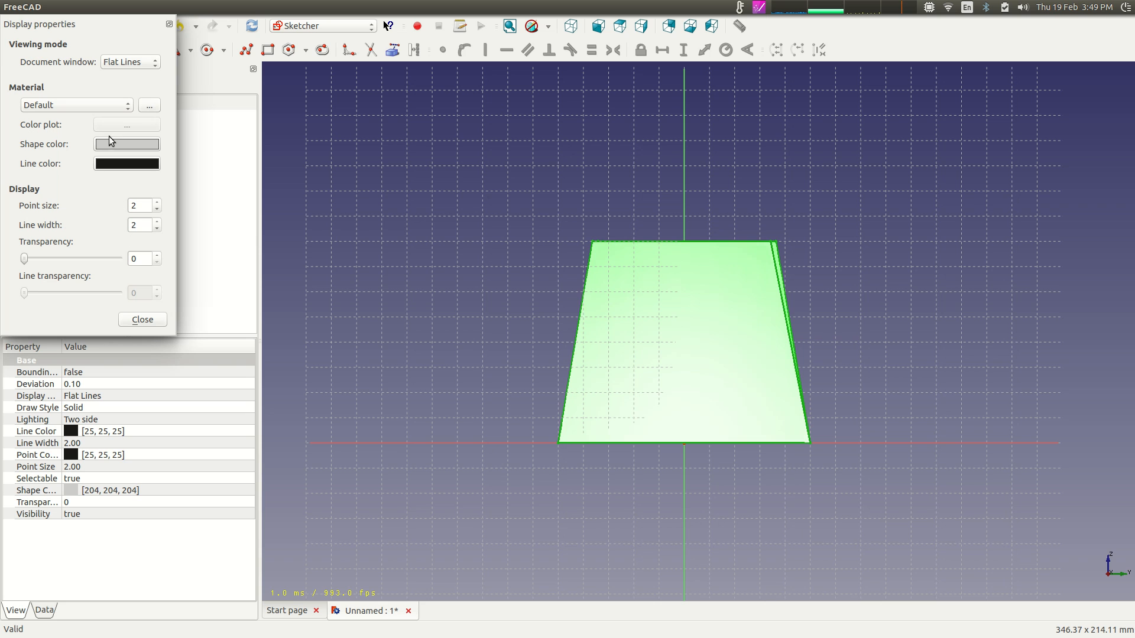
left_click_drag(24, 259, 63, 258)
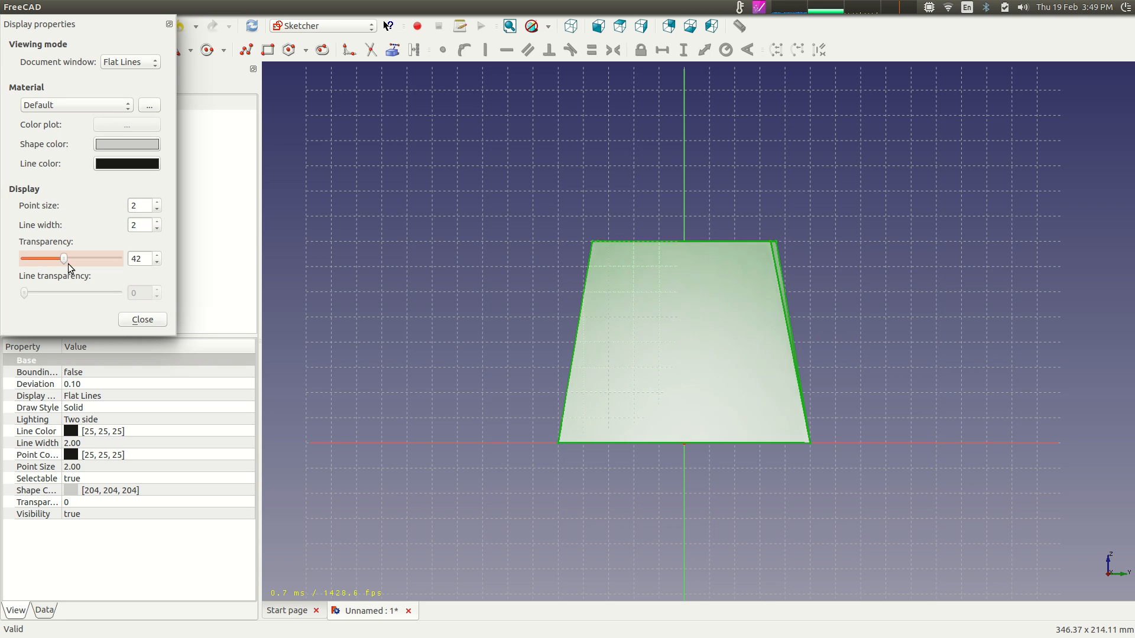
left_click(142, 320)
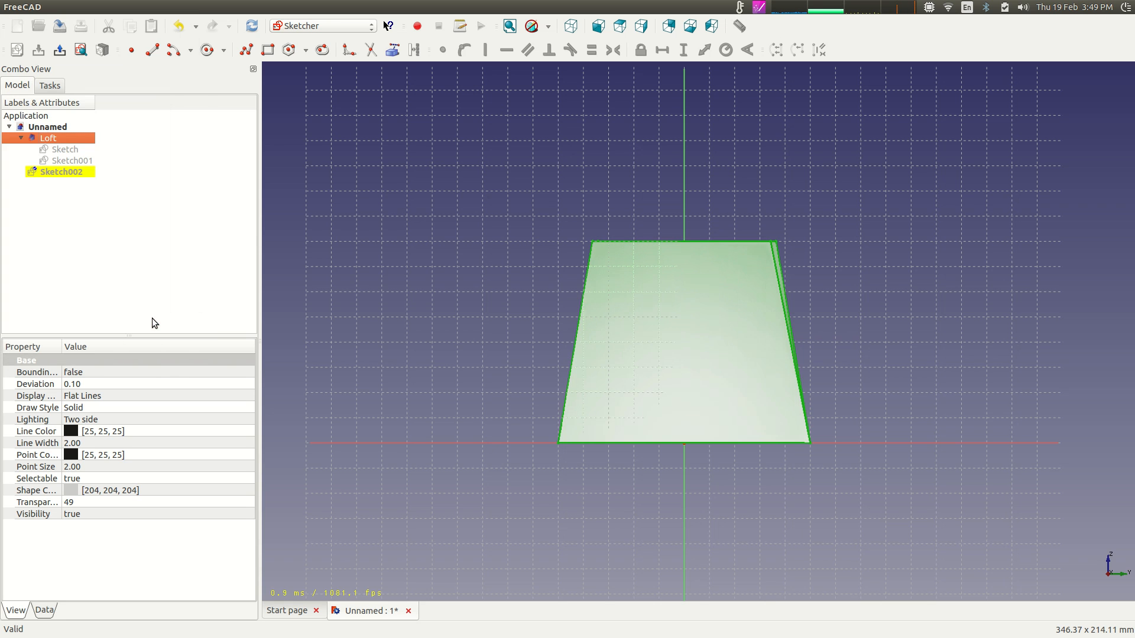
left_click(528, 168)
Start a polyline with a horizontal line just below the loft's base and a vertical line rising from its left end.
scroll(665, 293, "up", 1)
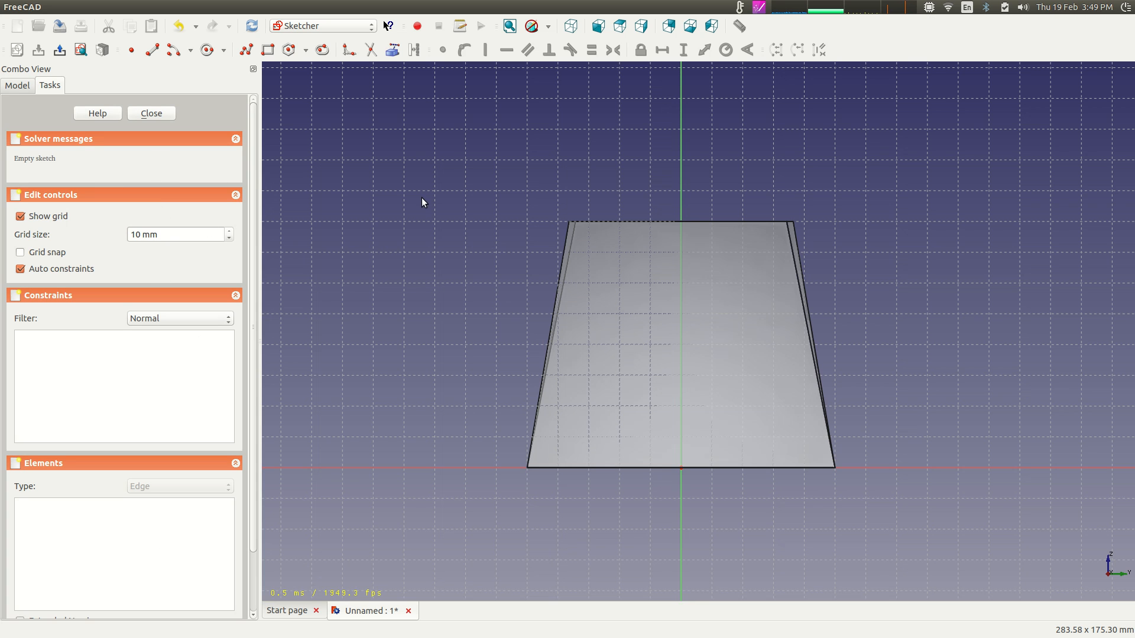
left_click(153, 50)
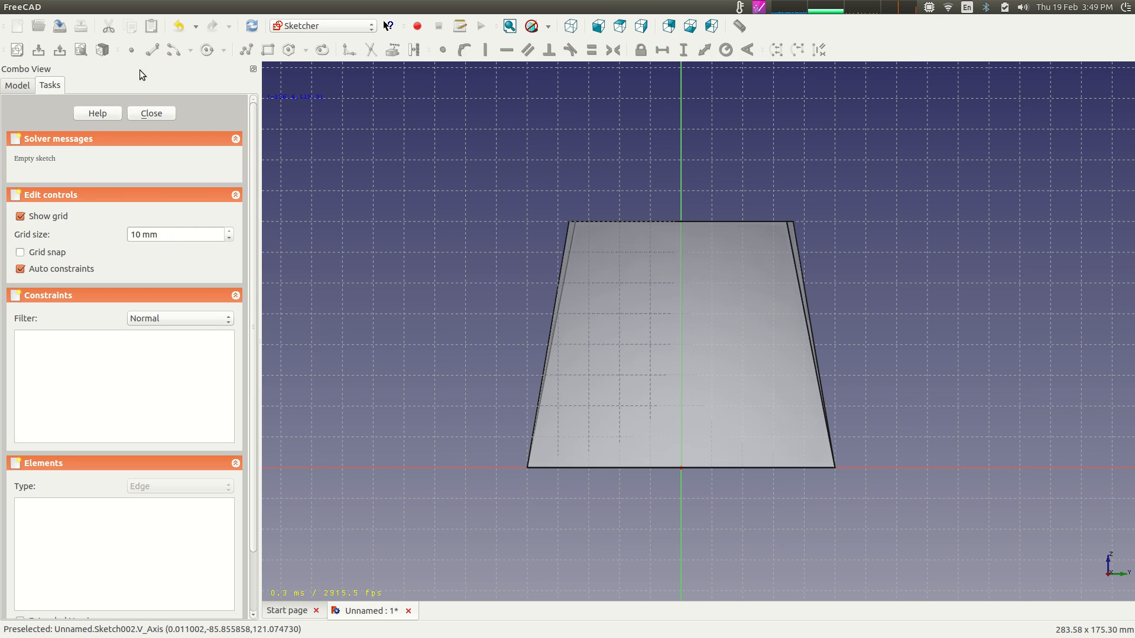
left_click(246, 50)
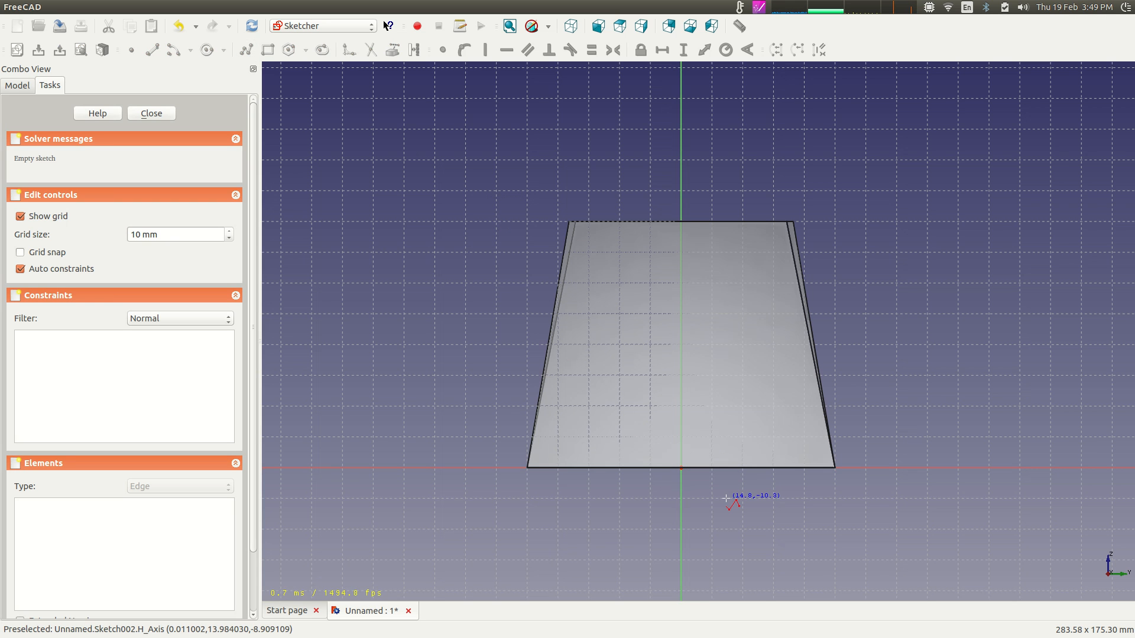
left_click(781, 488)
left_click(576, 488)
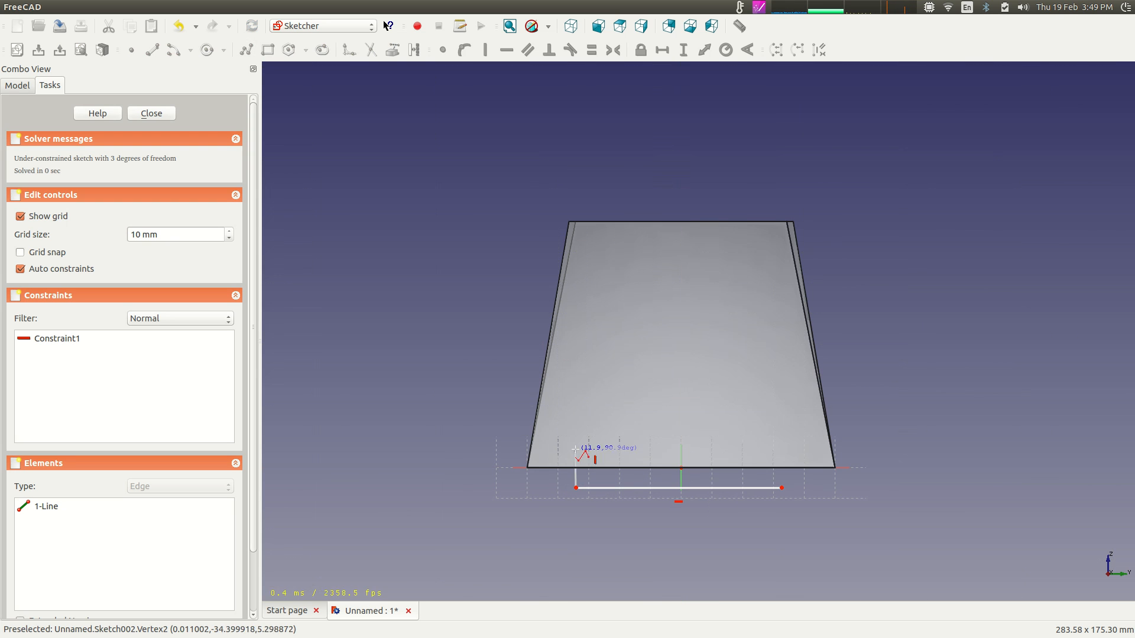
left_click(576, 394)
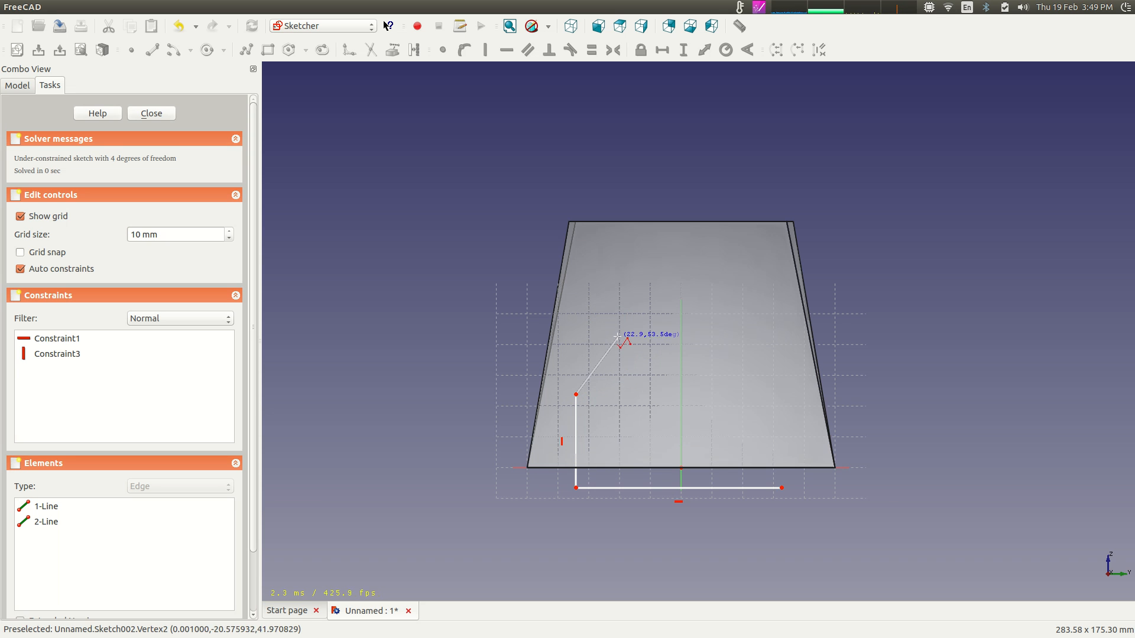
Continue the polyline from the vertical line with a shallow tangent arc curving up along the loft's left side.
key("m")
key("m")
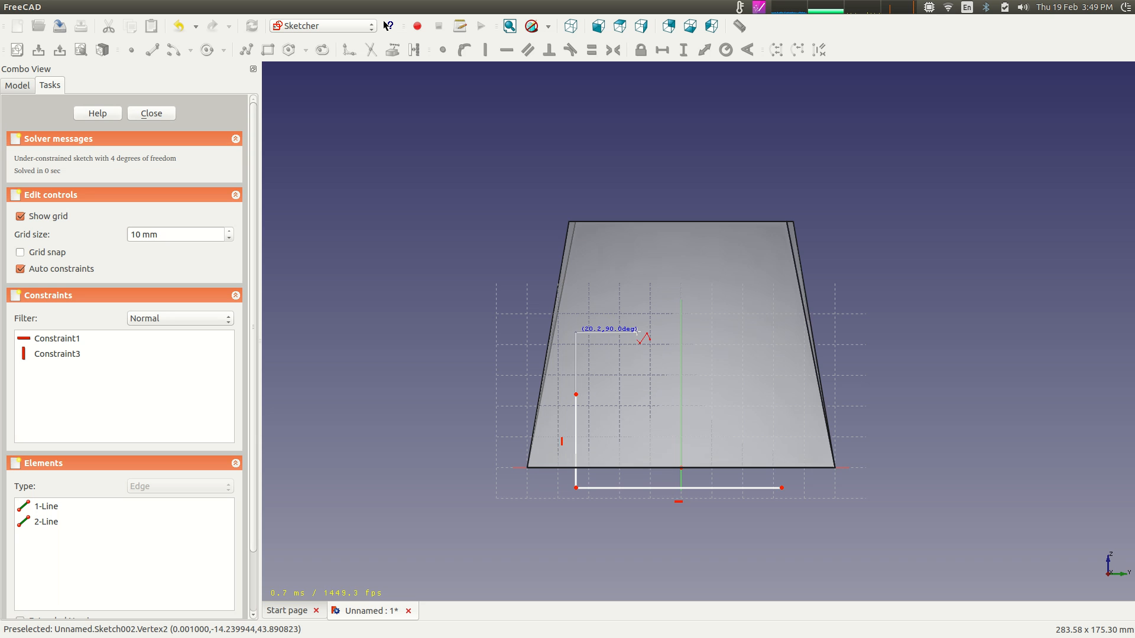
key("m")
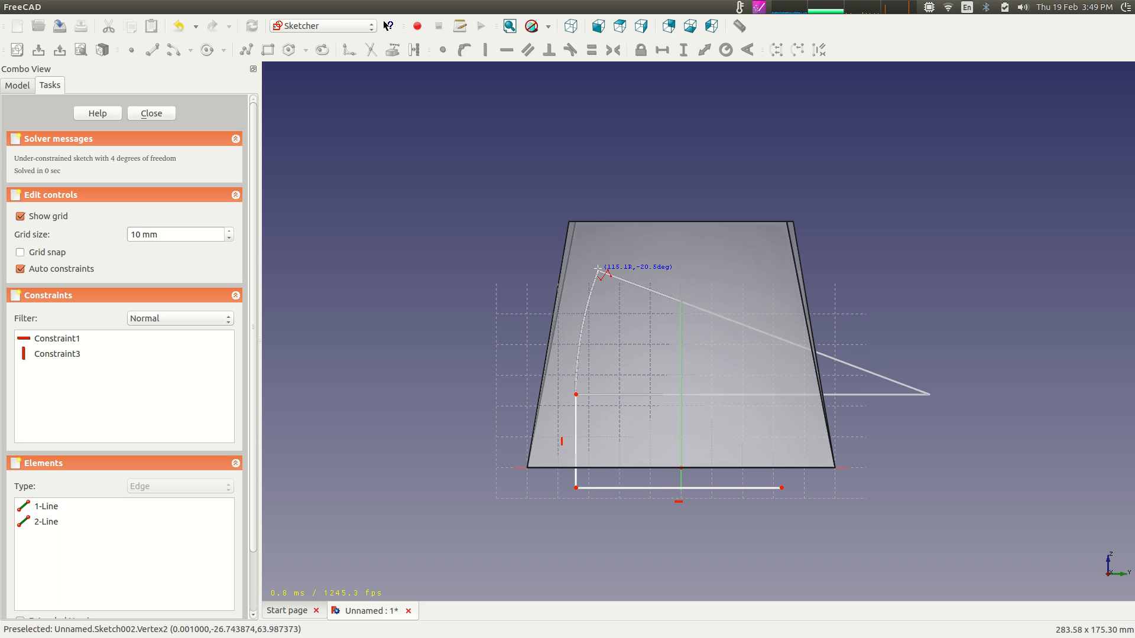
key("m")
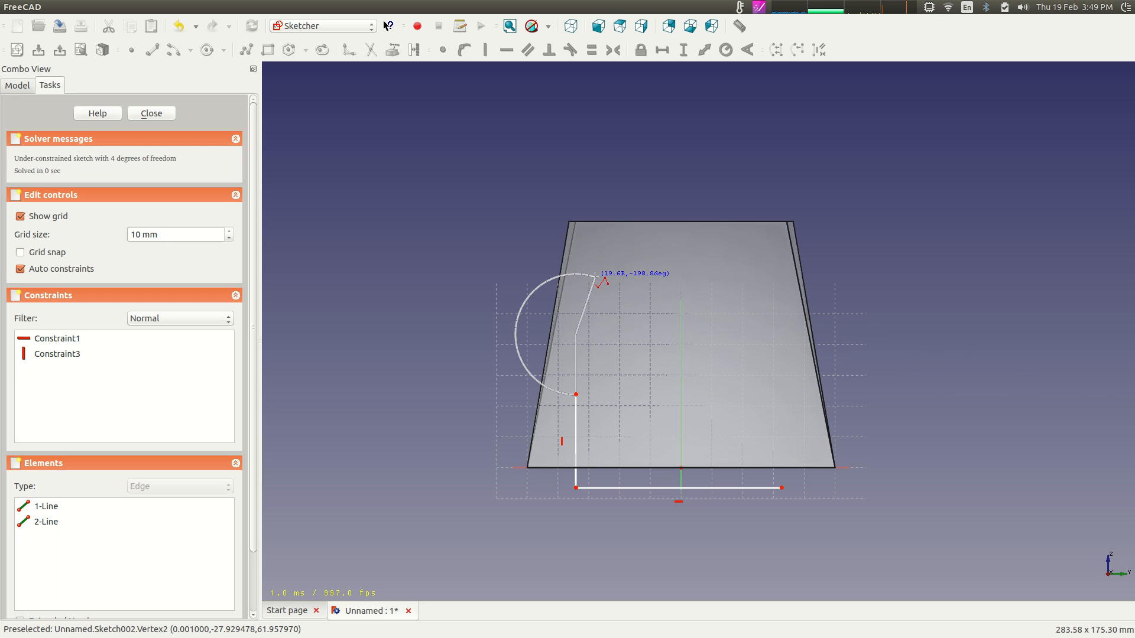
key("m")
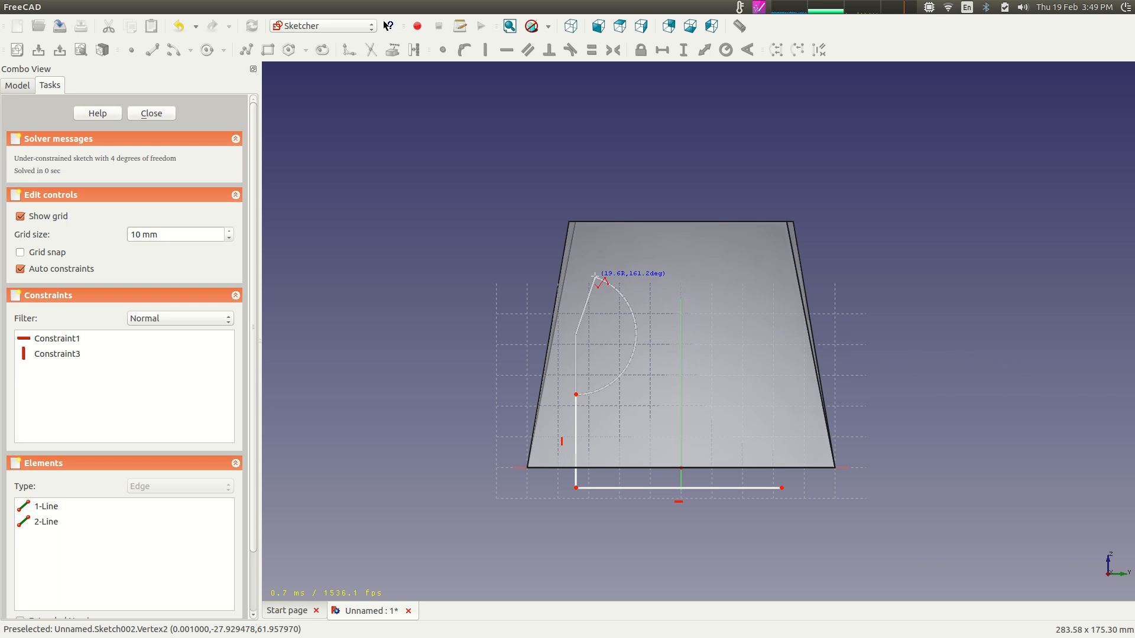
key("m")
key("m")
left_click(598, 277)
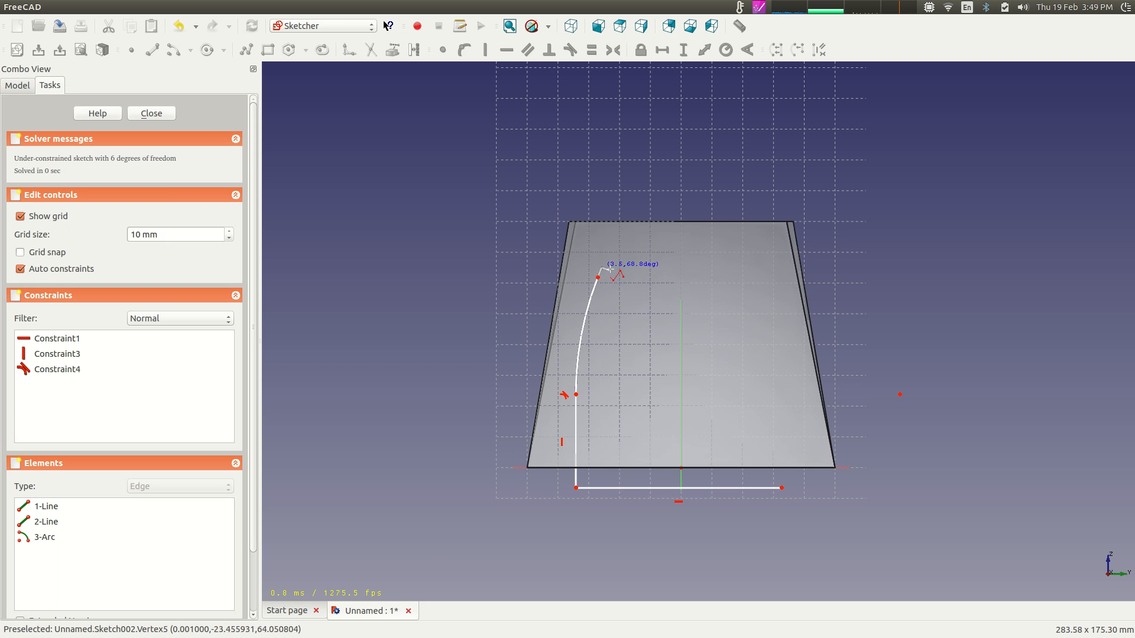
Continue the polyline with tangent arcs over the top and down the right side, ending in a slanted line just below the loft's base.
key("m")
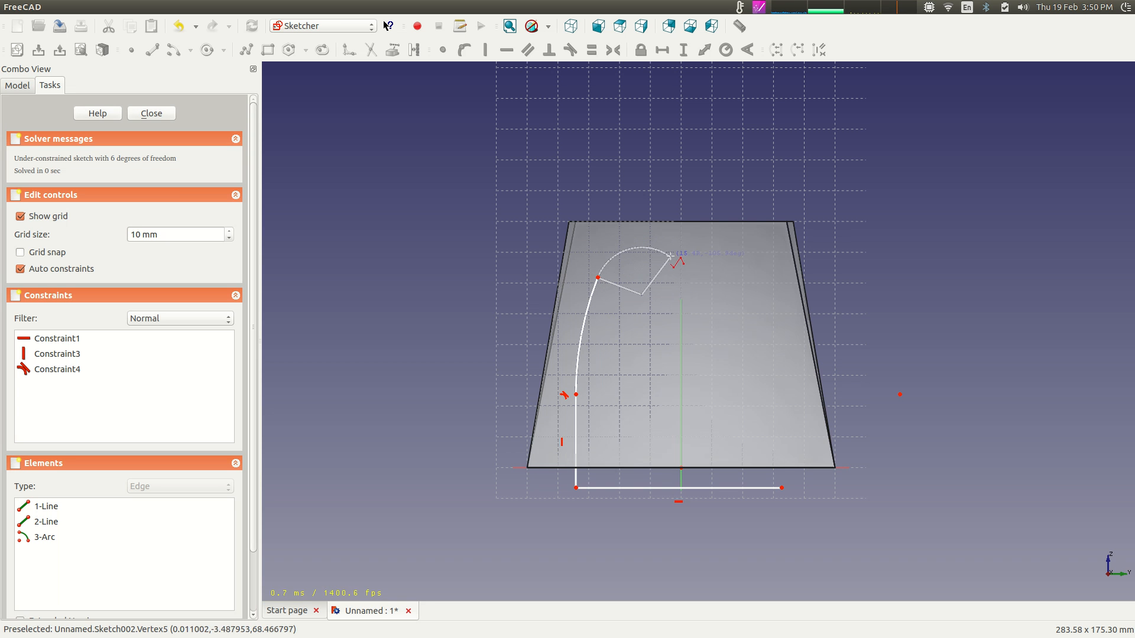
left_click(700, 235)
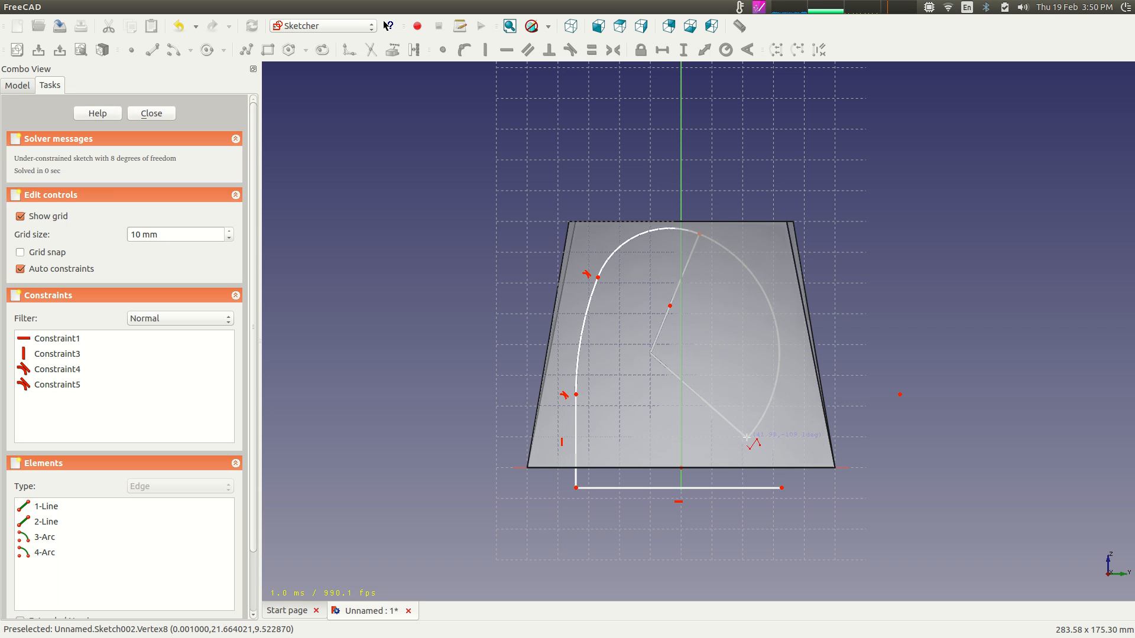
left_click(755, 433)
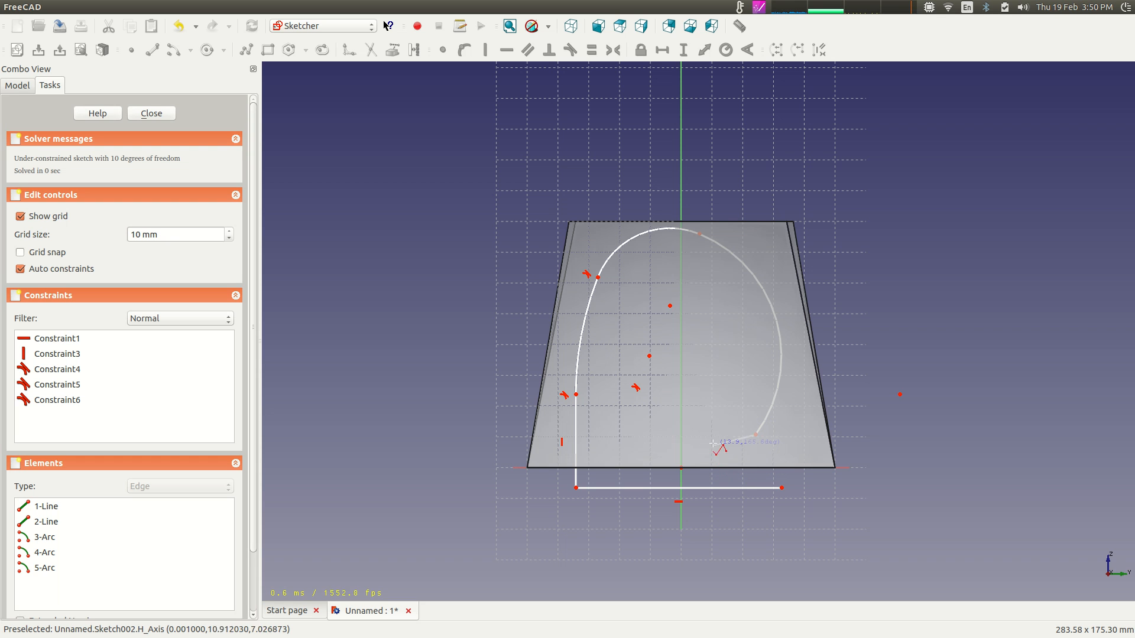
left_click(709, 480)
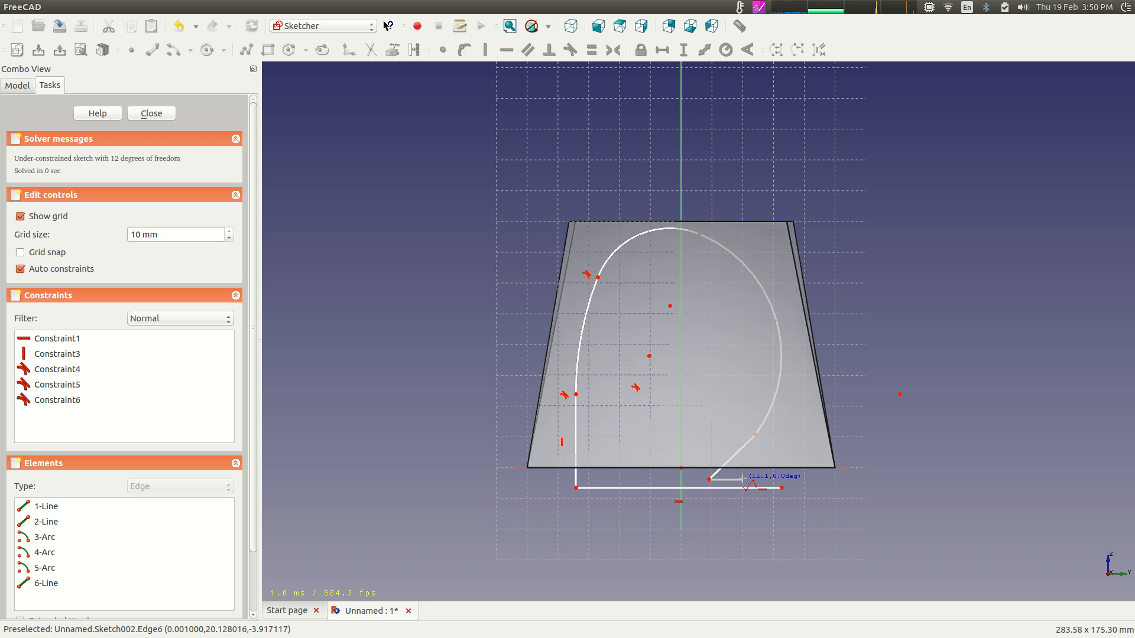
key("Escape")
Move the base line's right end beside the slanted line's end, and constrain the outline's lower-left corner onto the horizontal axis.
left_click_drag(782, 489, 703, 486)
scroll(626, 507, "up", 2)
scroll(559, 527, "down", 1)
left_click(550, 519)
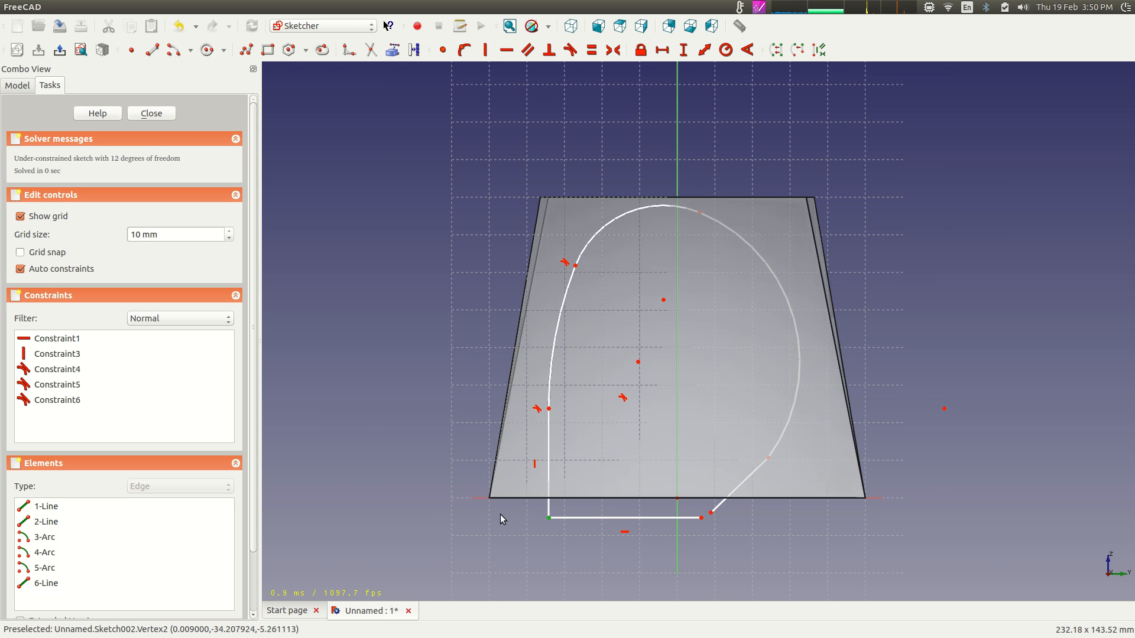
left_click(464, 50)
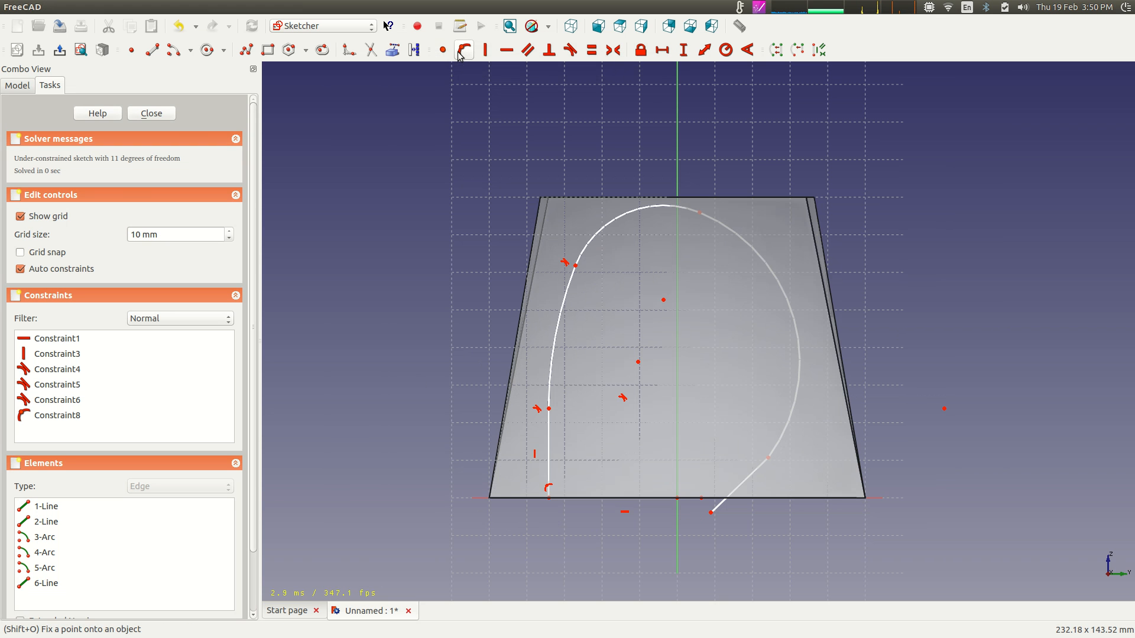
scroll(702, 520, "down", 5)
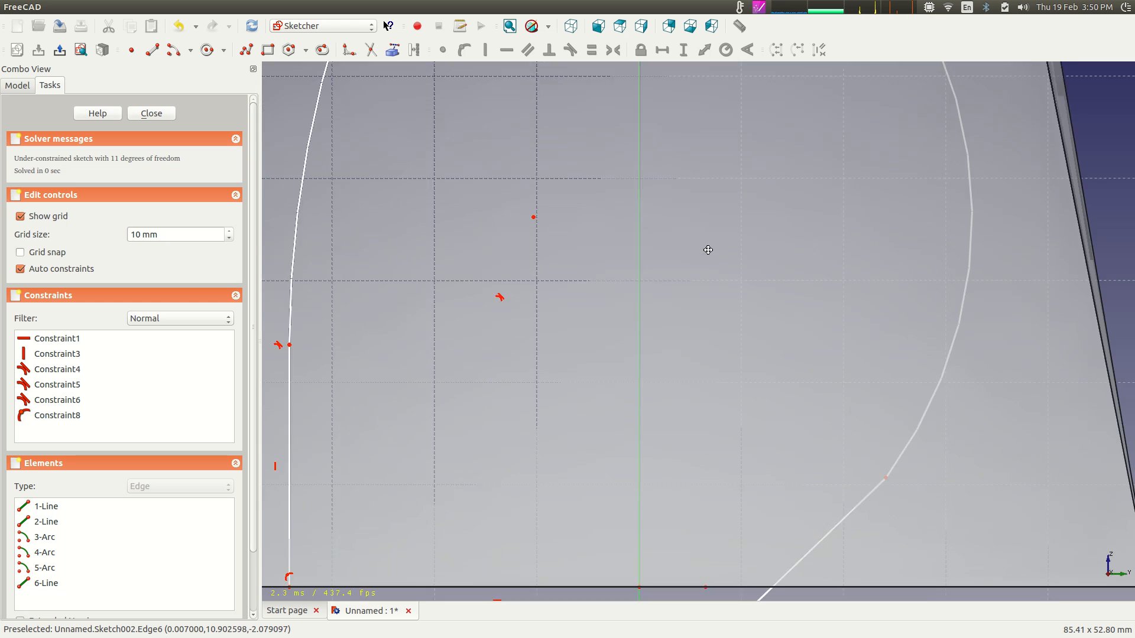
Join the free lower end of the slanted line to the end of the base line with a coincident constraint.
left_click(730, 493)
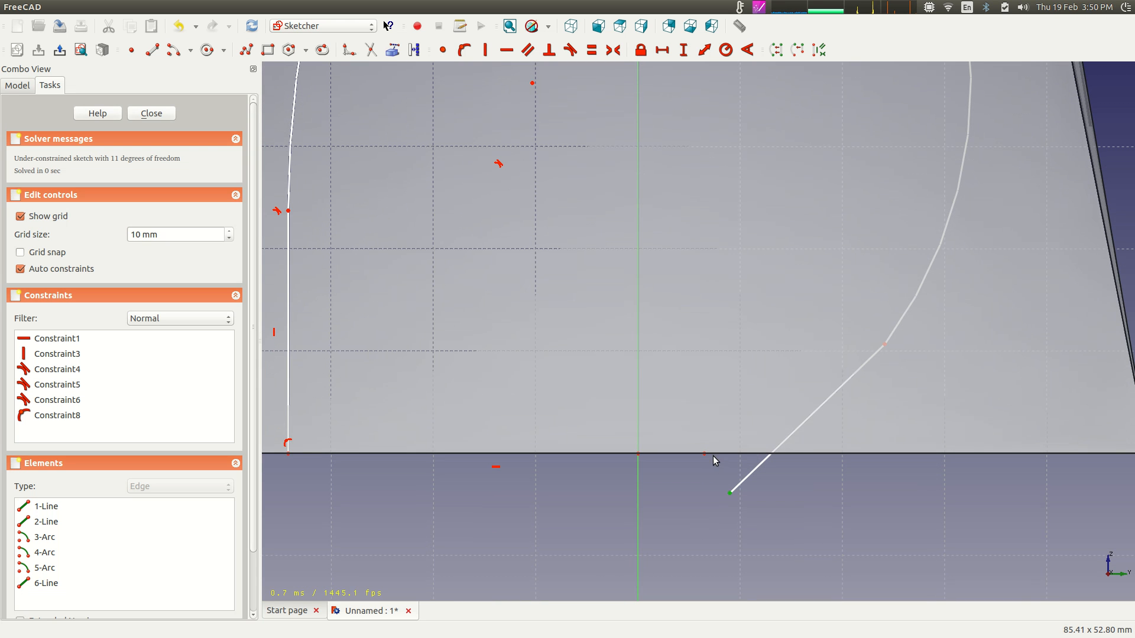
left_click(704, 453)
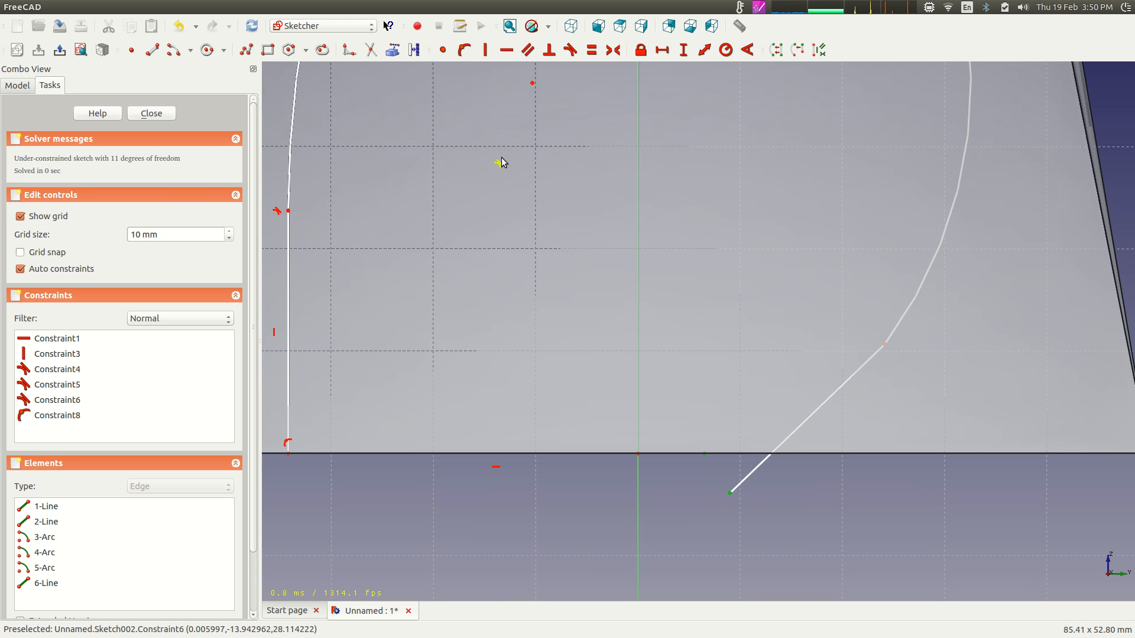
left_click(421, 52)
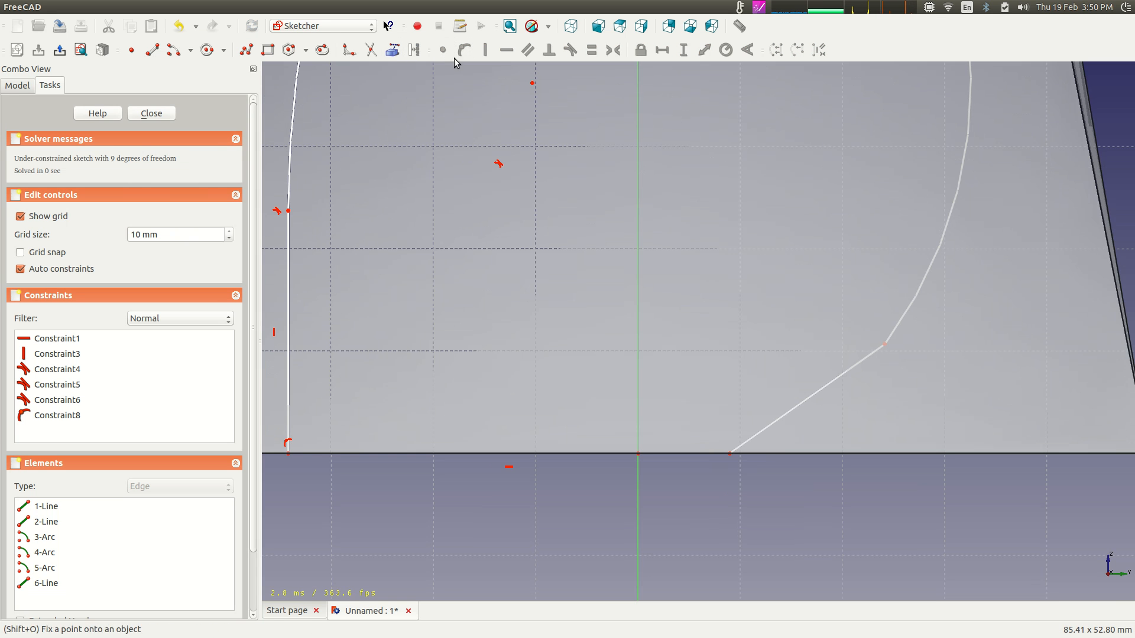
Examine the closed profile against the tapered loft at an angle, from the rear and from the right view.
scroll(850, 387, "down", 5)
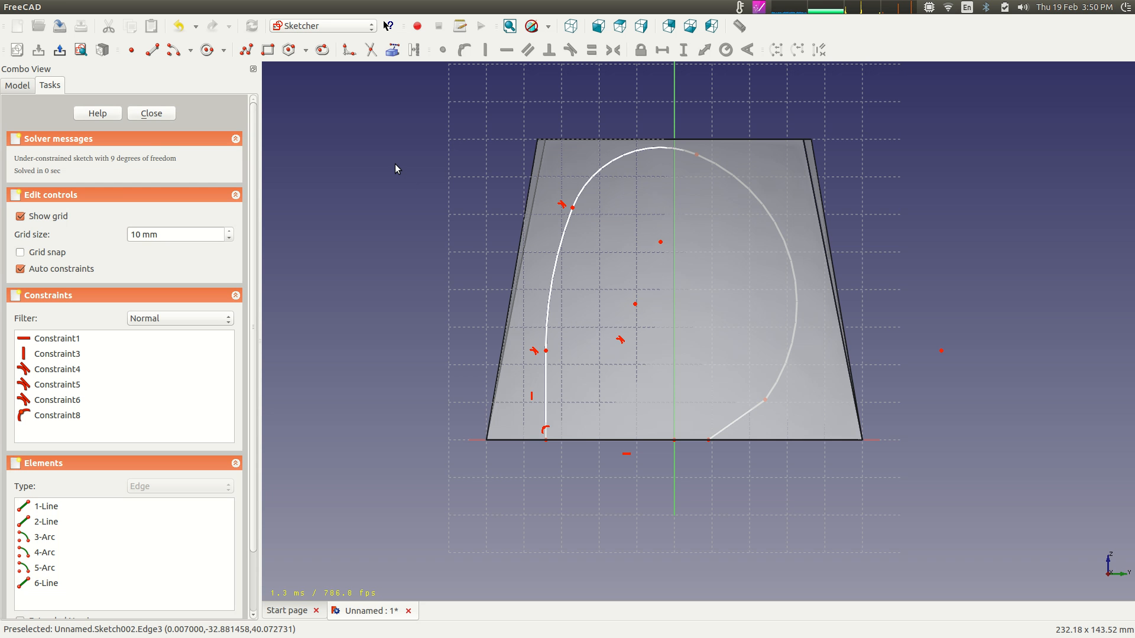
mouse_move(396, 164)
middle_mouse_down()
mouse_move(459, 178)
mouse_move(615, 256)
mouse_move(653, 305)
mouse_move(615, 314)
mouse_move(411, 175)
mouse_move(438, 192)
mouse_move(425, 188)
middle_mouse_up()
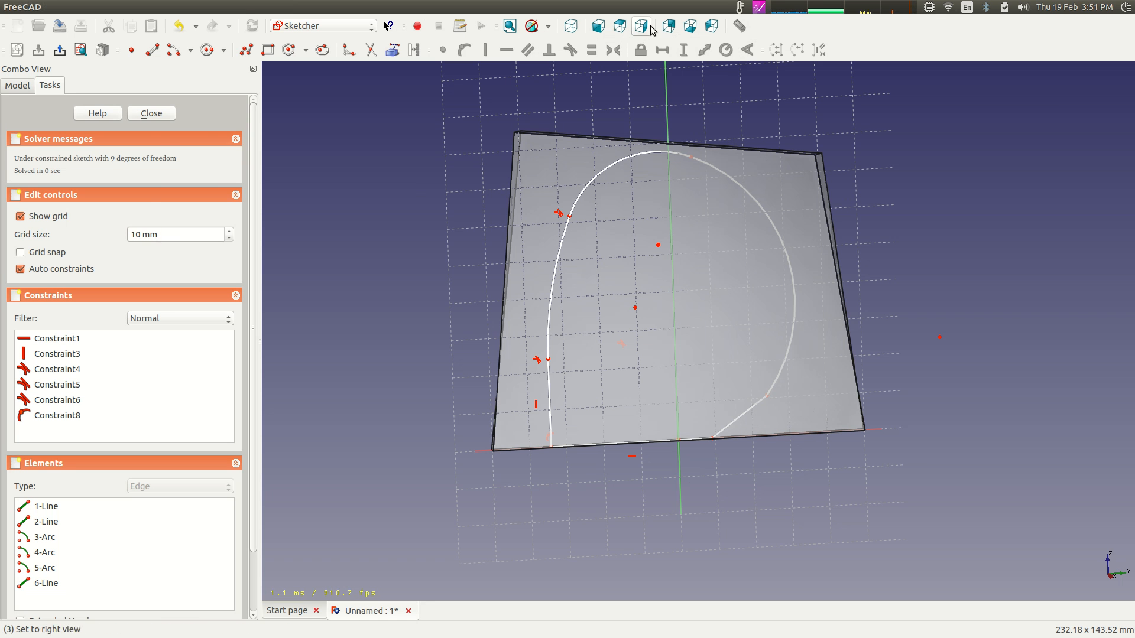
left_click(670, 29)
left_click(689, 28)
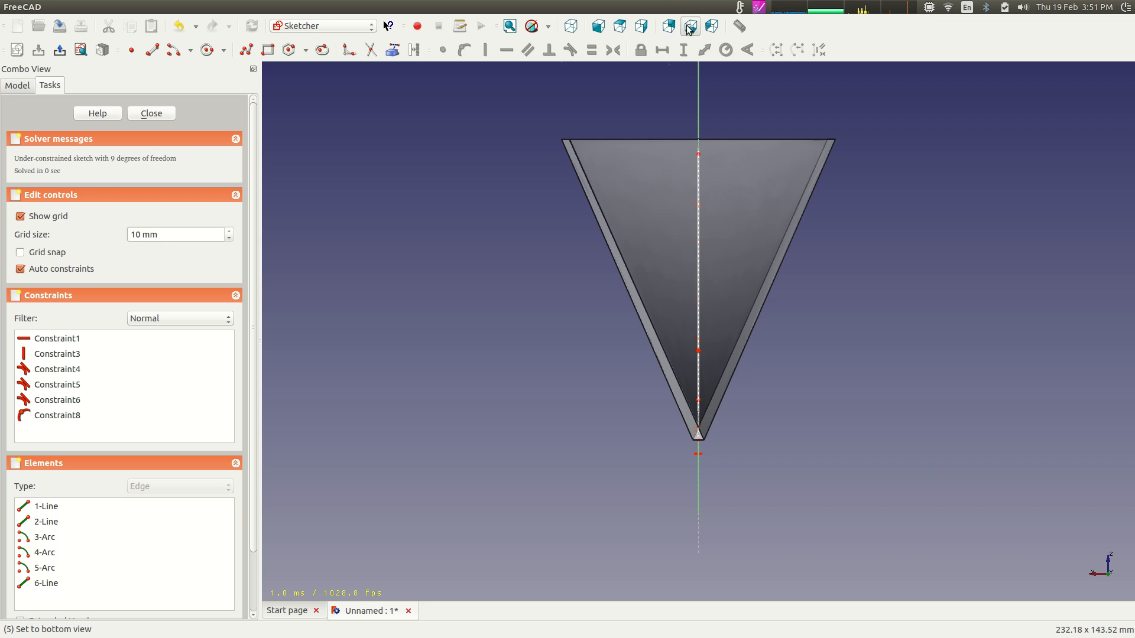
left_click(640, 27)
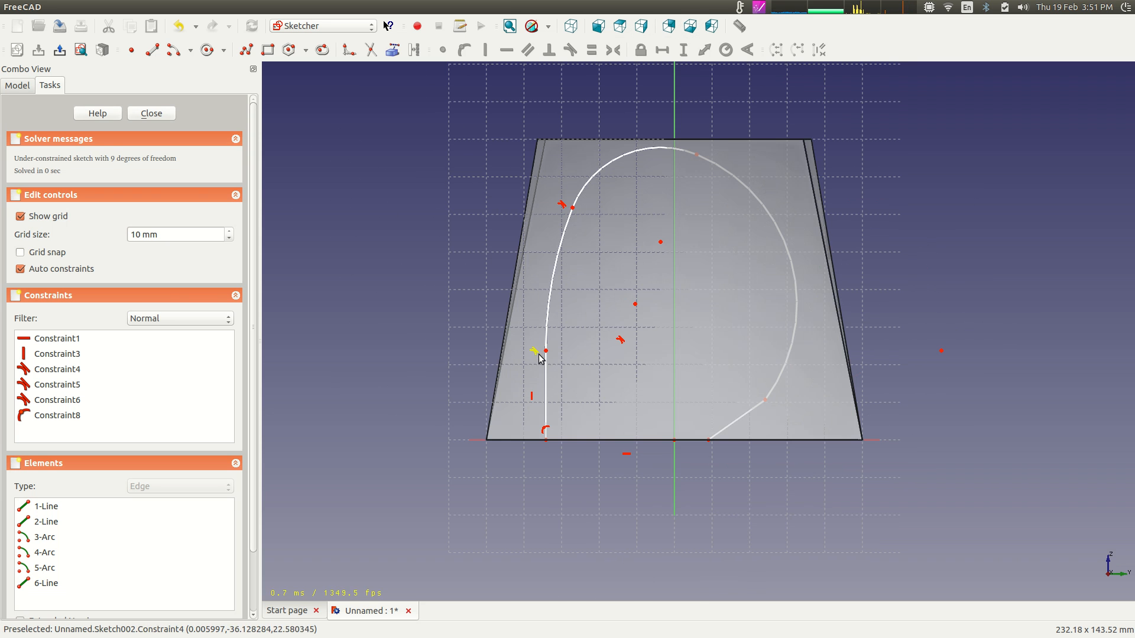
scroll(677, 442, "up", 4)
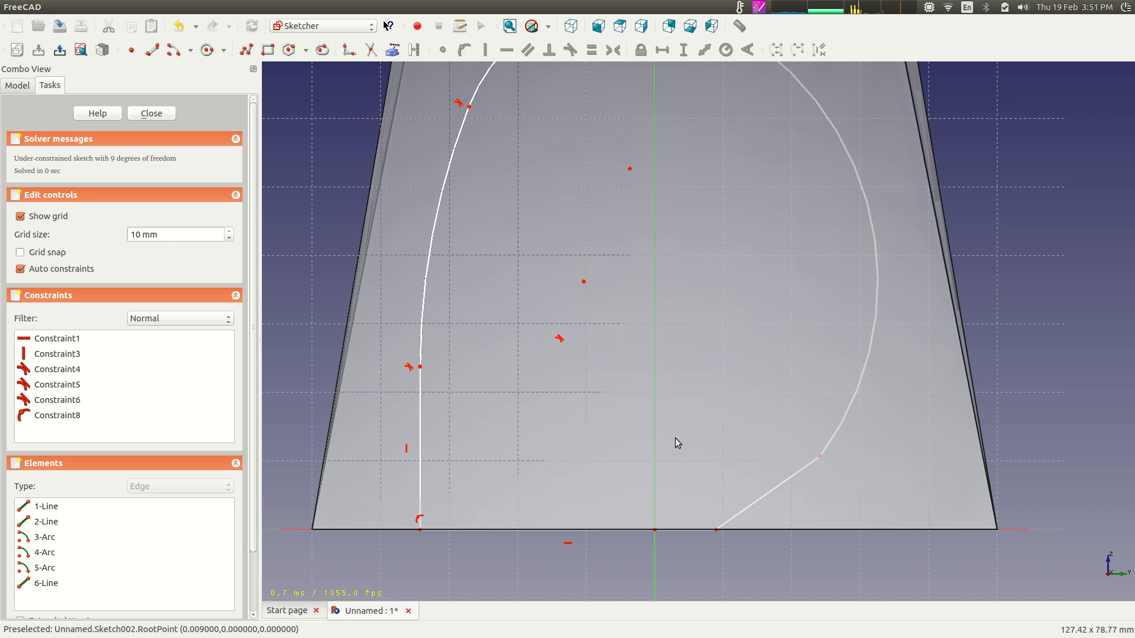
scroll(675, 436, "down", 3)
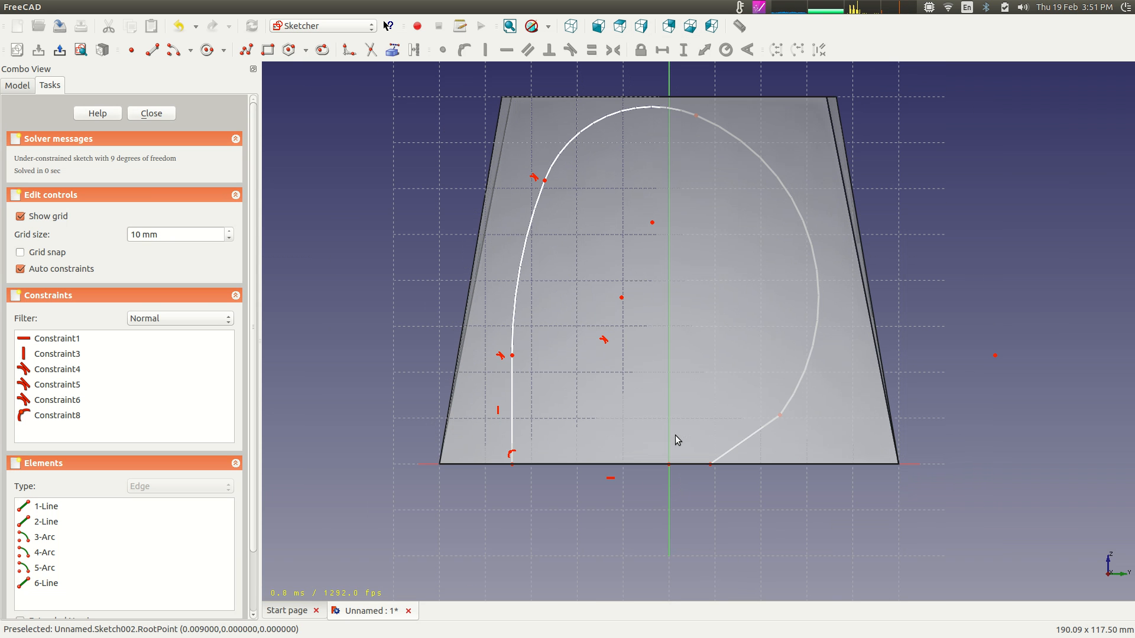
Move the junction of the large arc and the slanted line slightly upward to reshape the profile.
left_click(523, 260)
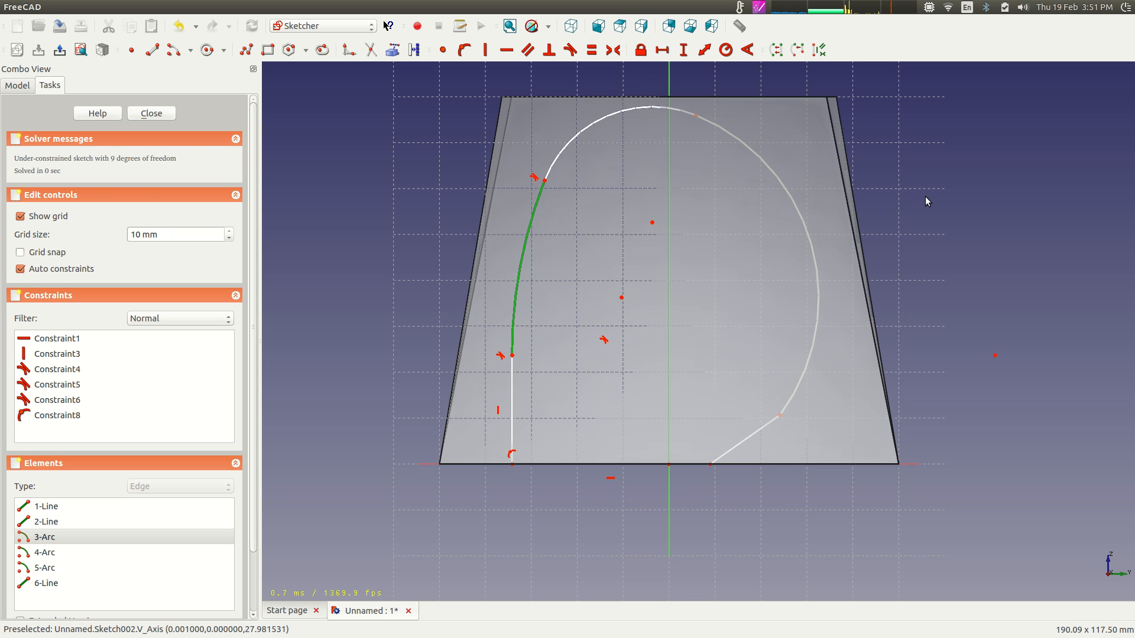
left_click(813, 516)
mouse_move(780, 415)
left_mouse_down()
mouse_move(785, 388)
mouse_move(805, 398)
mouse_move(784, 402)
left_mouse_up()
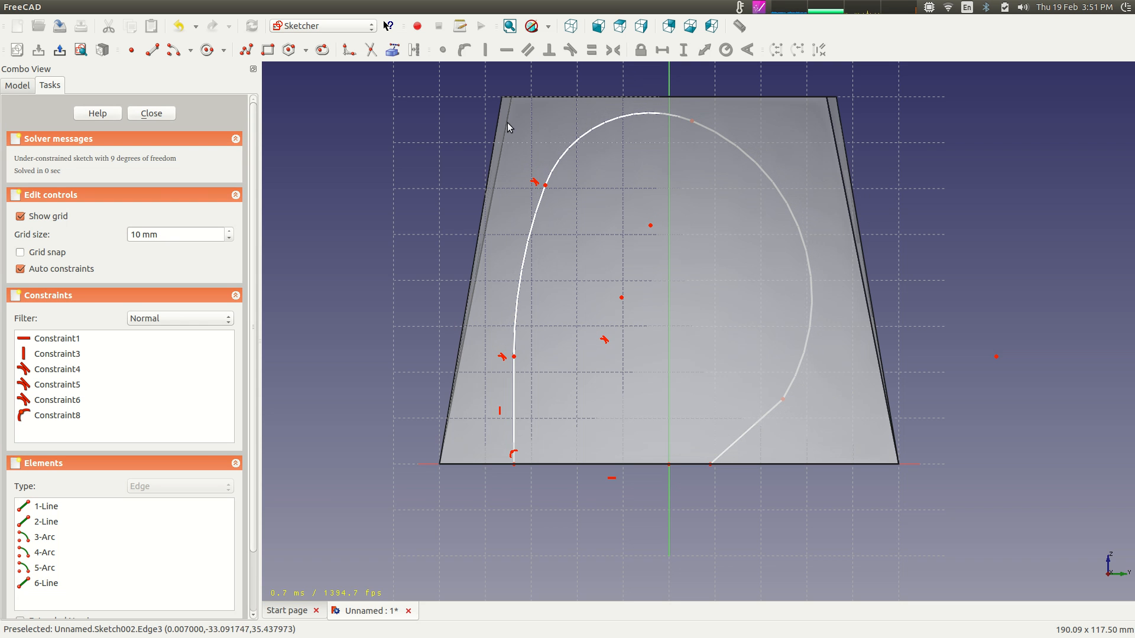
Add radius constraints to all three profile arcs, accepting their current radii.
left_click(528, 251)
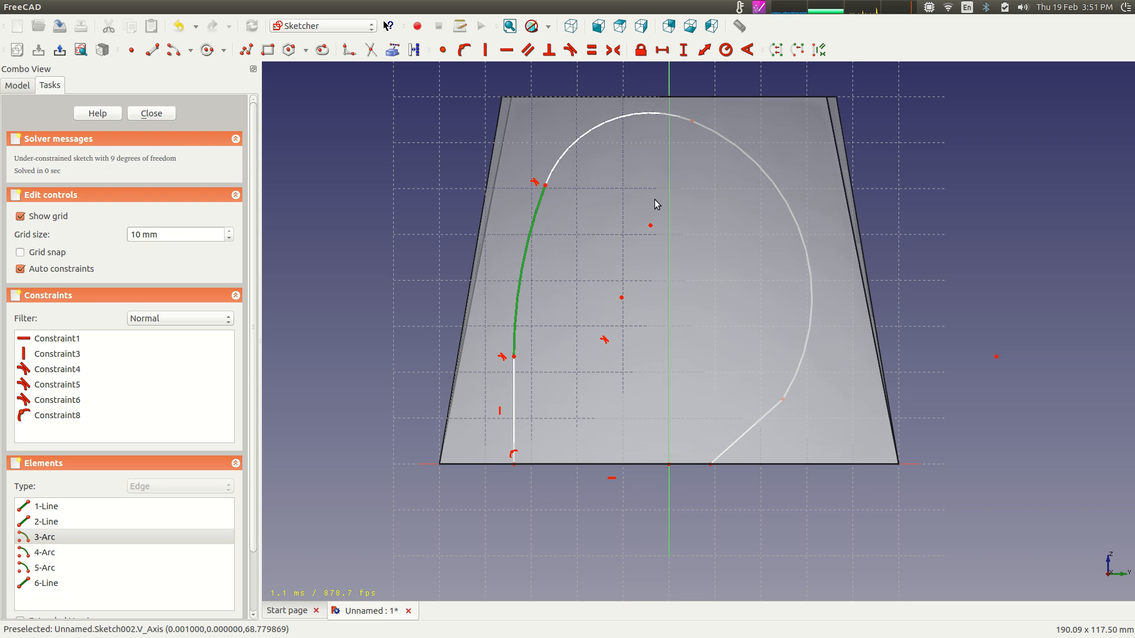
left_click(728, 51)
left_click(595, 256)
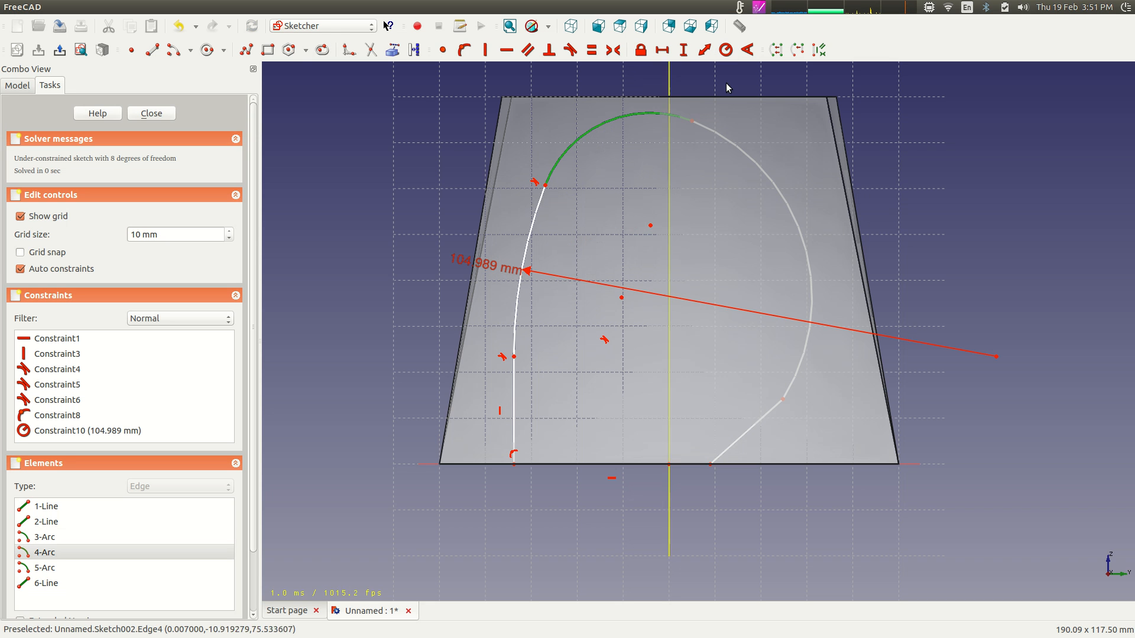
left_click(726, 49)
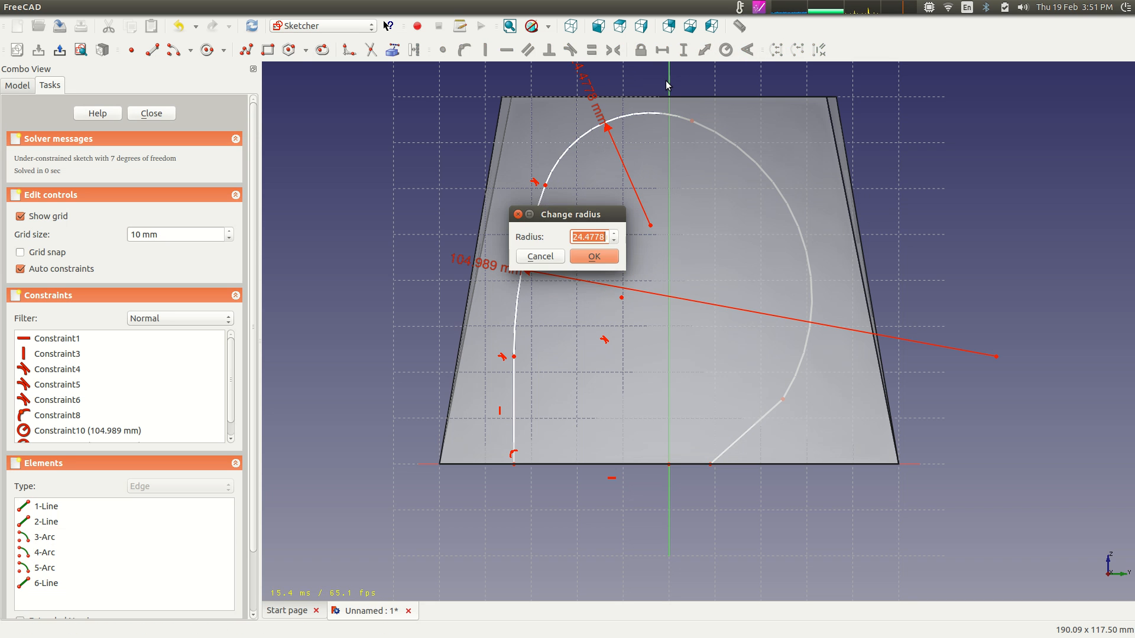
left_click(586, 258)
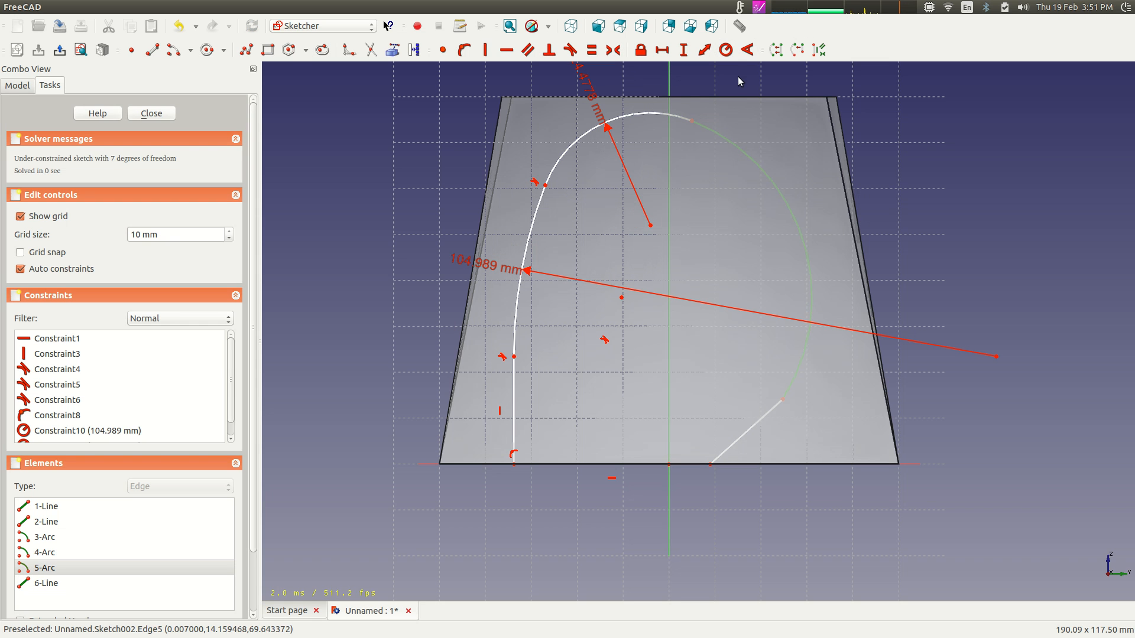
left_click(726, 50)
left_click(595, 256)
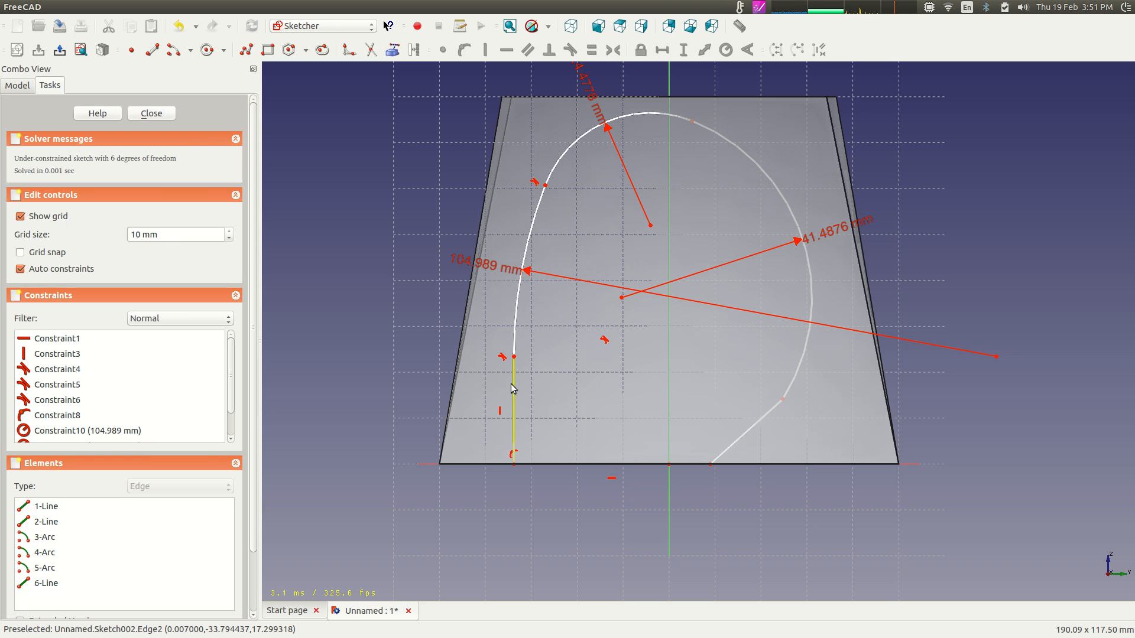
Constrain the vertical height of the vertical line's upper end, accepting its current value.
left_click(514, 357)
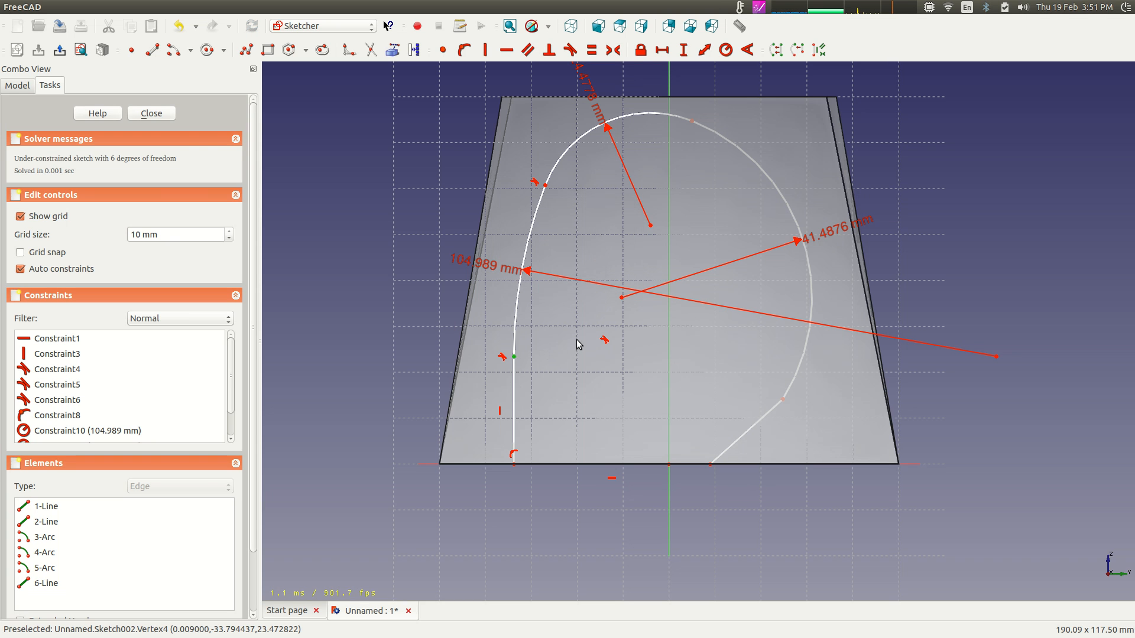
left_click(684, 50)
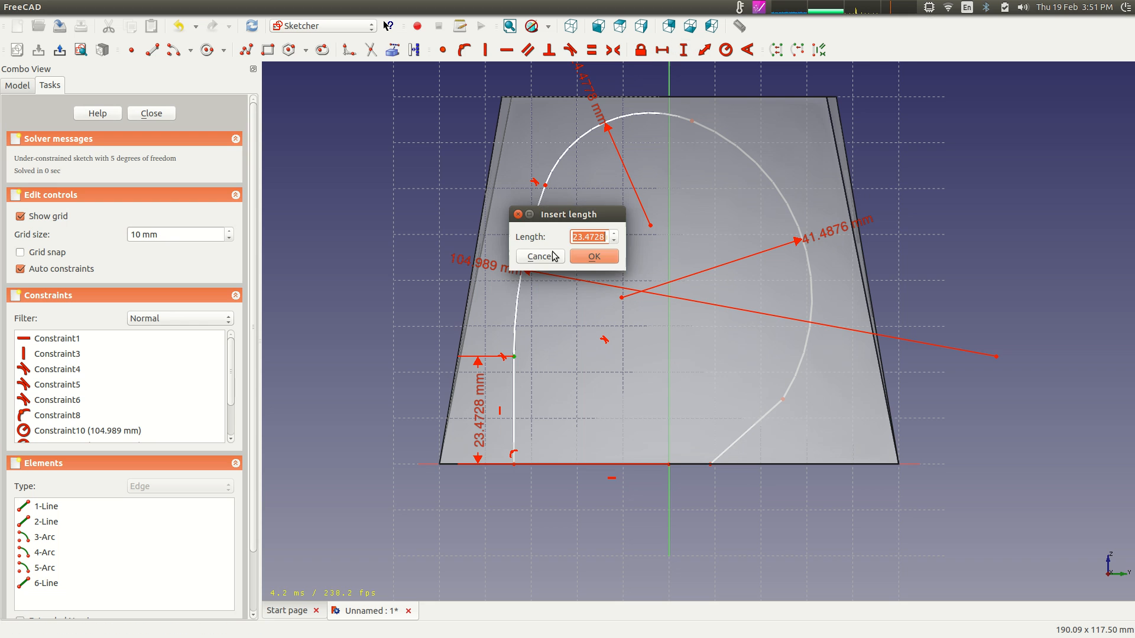
left_click(585, 258)
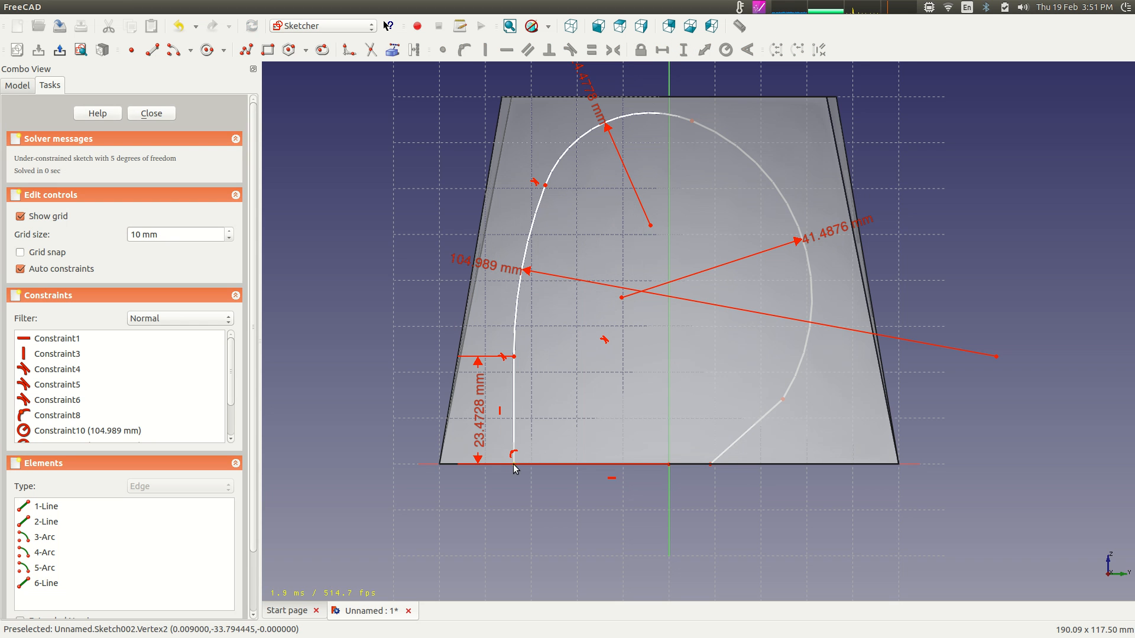
Constrain the horizontal distance from the origin to the slanted line's lower end at its current value, and place the dimension below the profile.
left_click(711, 463)
left_click(662, 50)
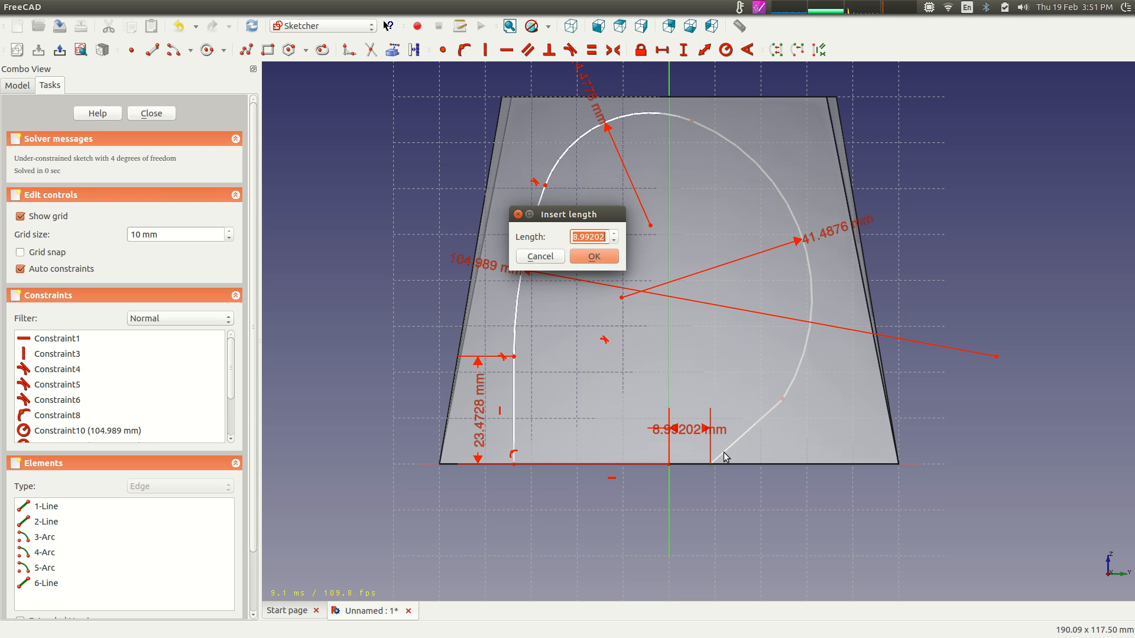
left_click(598, 256)
left_click_drag(695, 417, 698, 515)
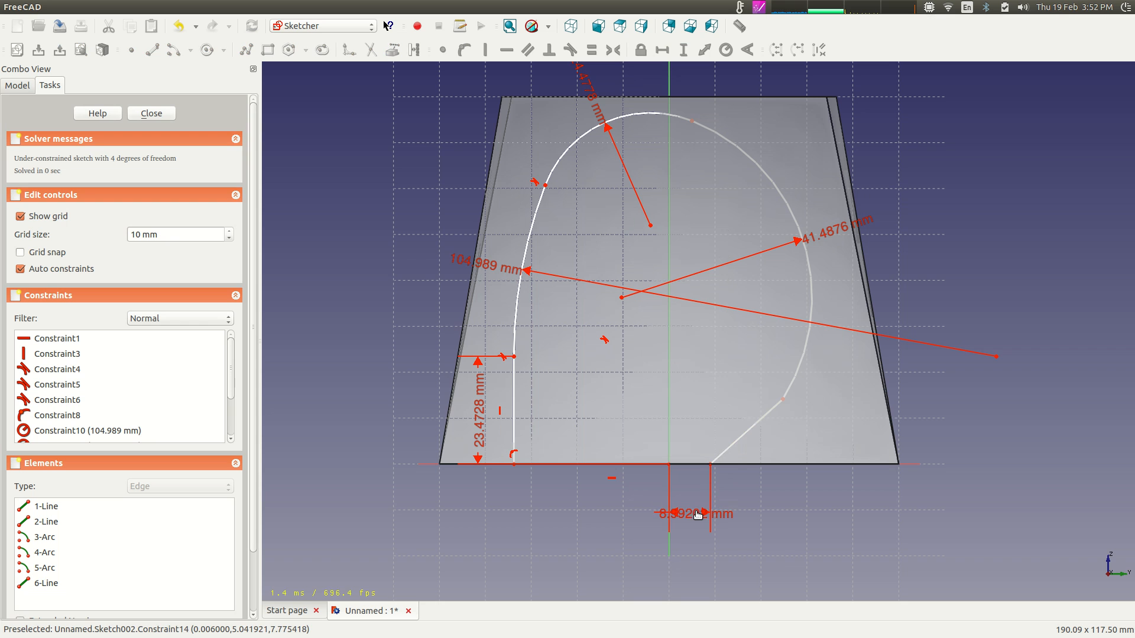
Constrain the vertical height of the slanted line's upper end at its current value, and place the dimension outside the loft.
left_click(782, 399)
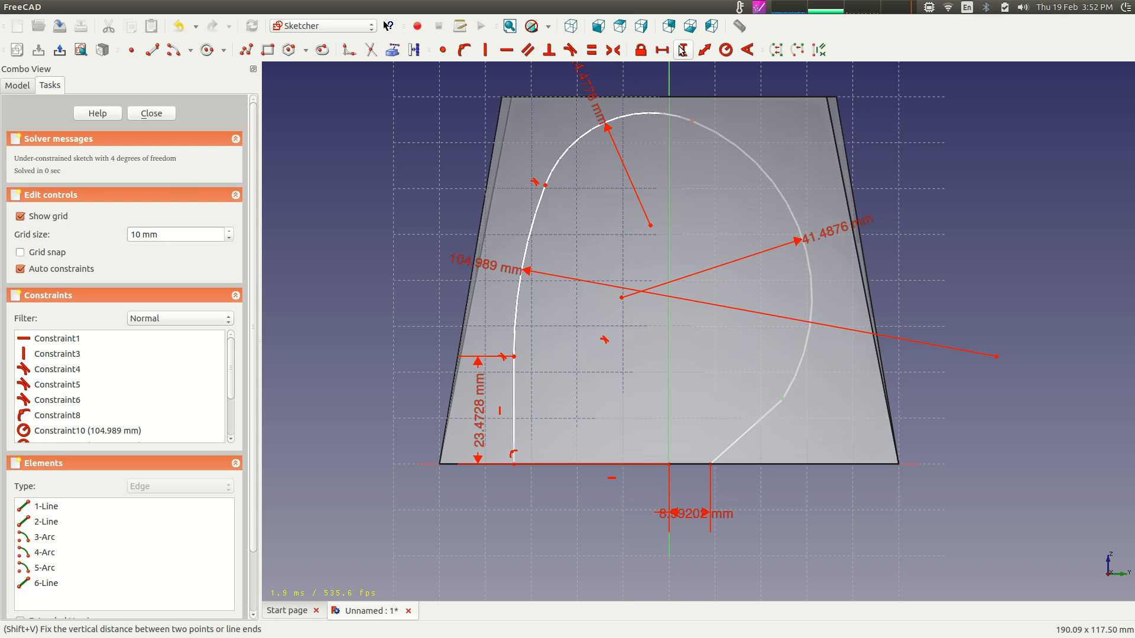
left_click(682, 50)
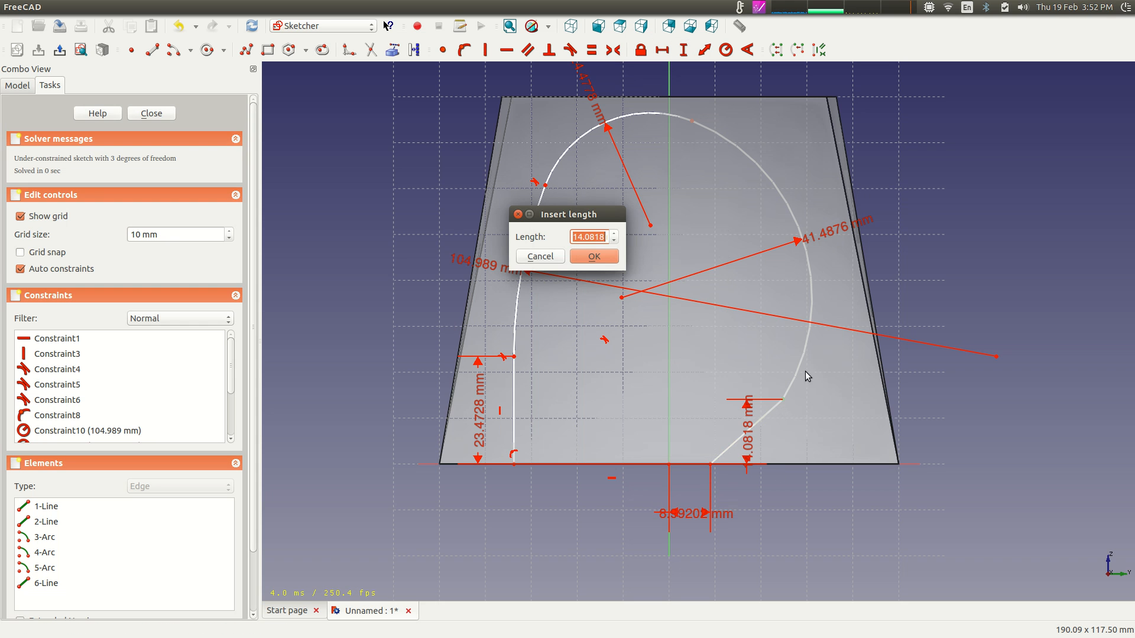
left_click(612, 262)
mouse_move(748, 429)
left_mouse_down()
mouse_move(910, 402)
mouse_move(983, 409)
left_mouse_up()
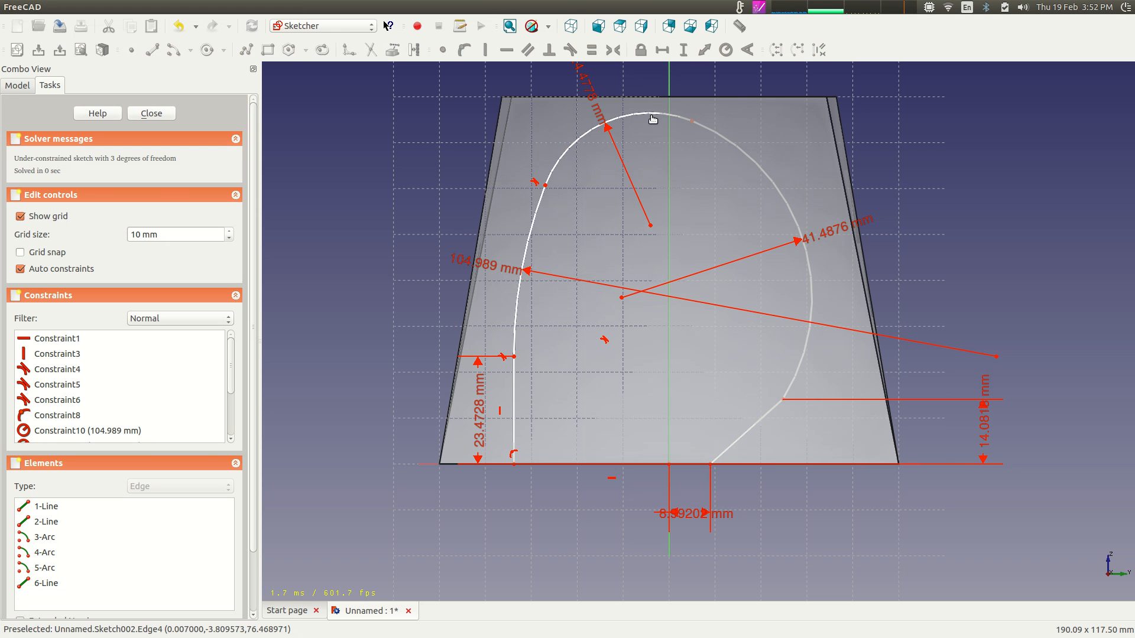
Nudge the top arc slightly, constrain the vertical height of its lower end on the steep side, and place the dimension outside the loft.
mouse_move(648, 116)
left_mouse_down()
mouse_move(650, 125)
mouse_move(651, 113)
left_mouse_up()
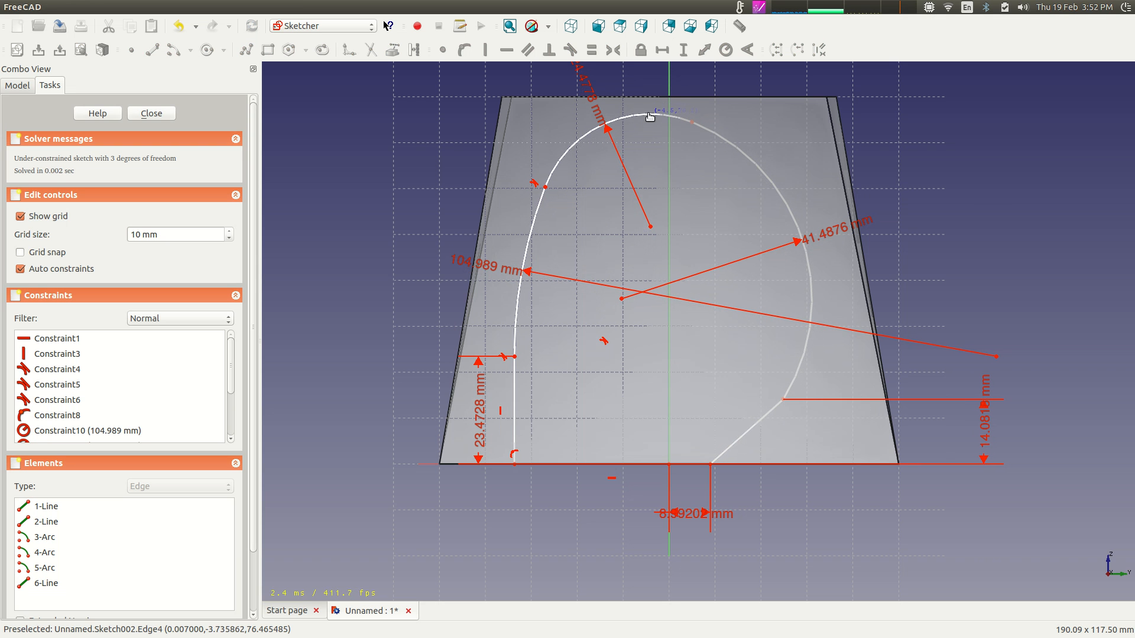
left_click(546, 187)
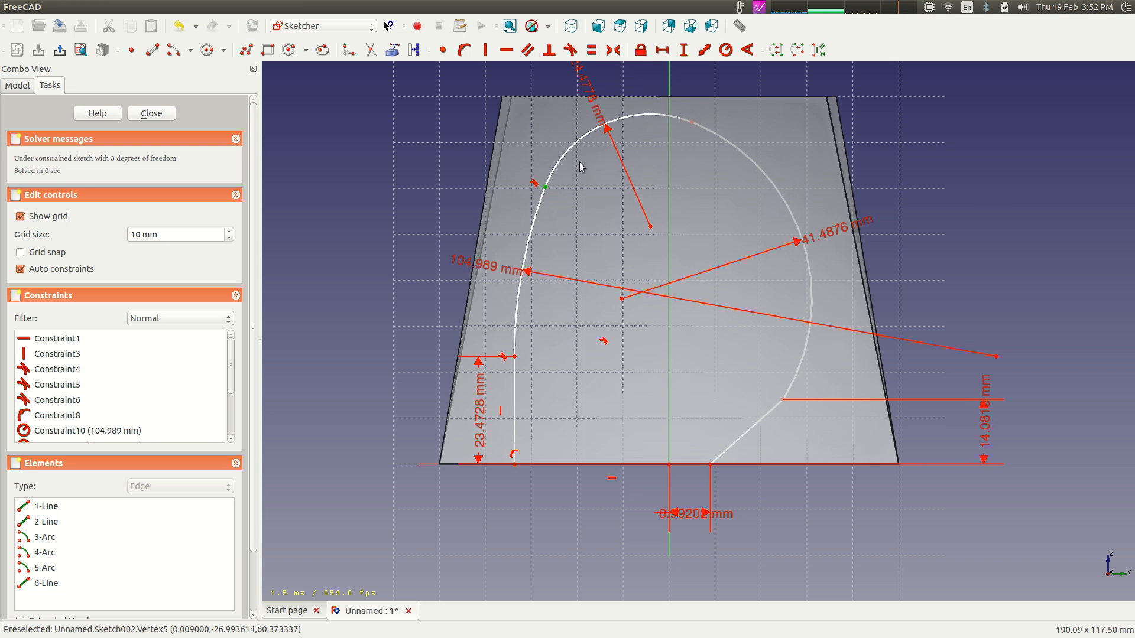
left_click(683, 50)
left_click(589, 256)
left_click_drag(509, 303, 373, 306)
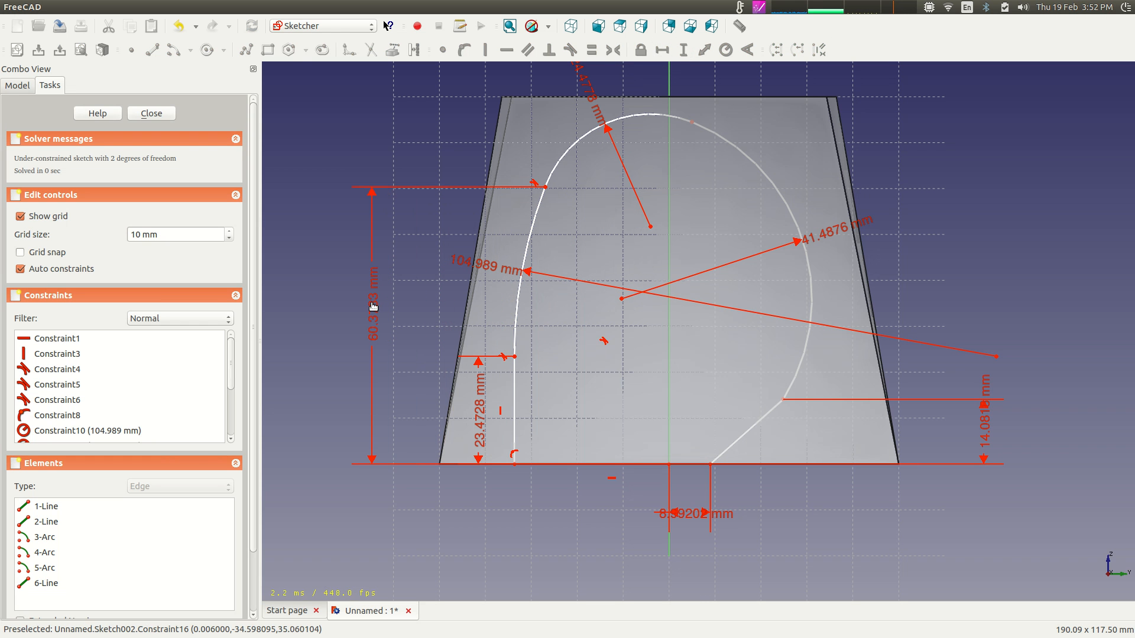
Constrain the vertical height of the junction between the top arc and the large arc, and place the dimension outside the loft.
left_click(692, 122)
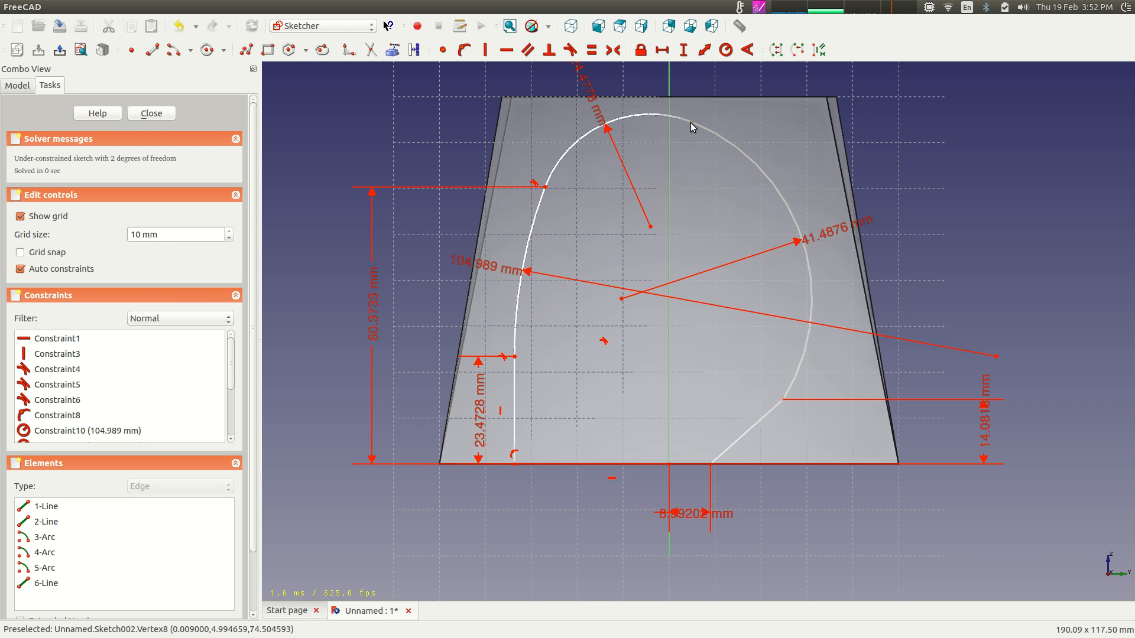
left_click(684, 49)
key("Return")
left_click_drag(657, 278, 999, 278)
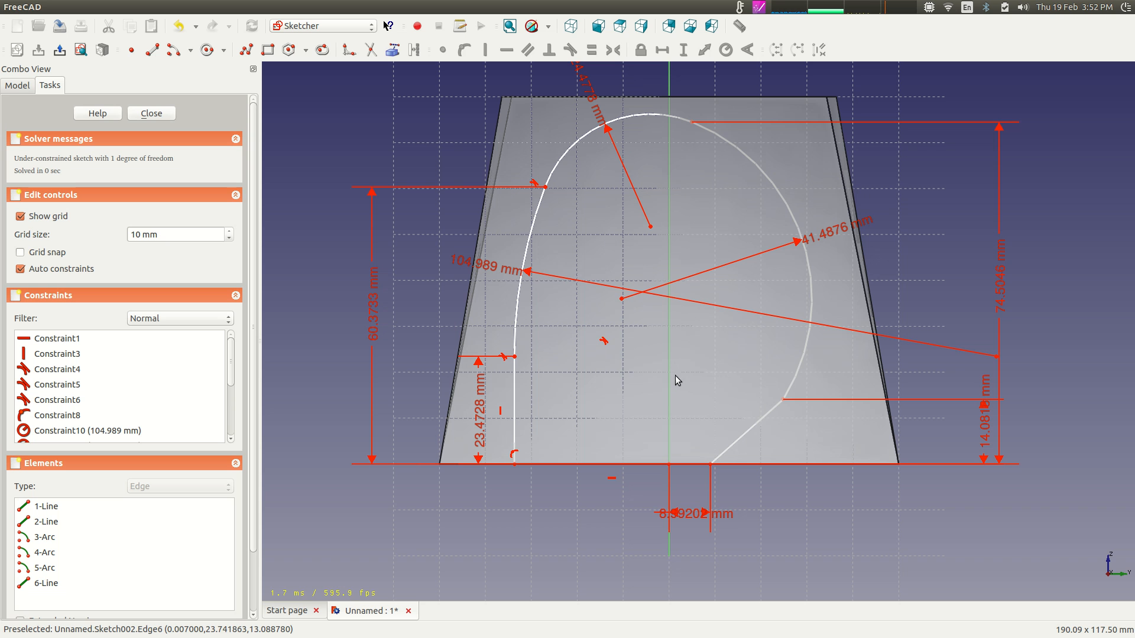
Shift the profile slightly toward the slanted-line side and constrain the horizontal distance from the origin to the vertical line's lower end.
left_click_drag(785, 400, 801, 400)
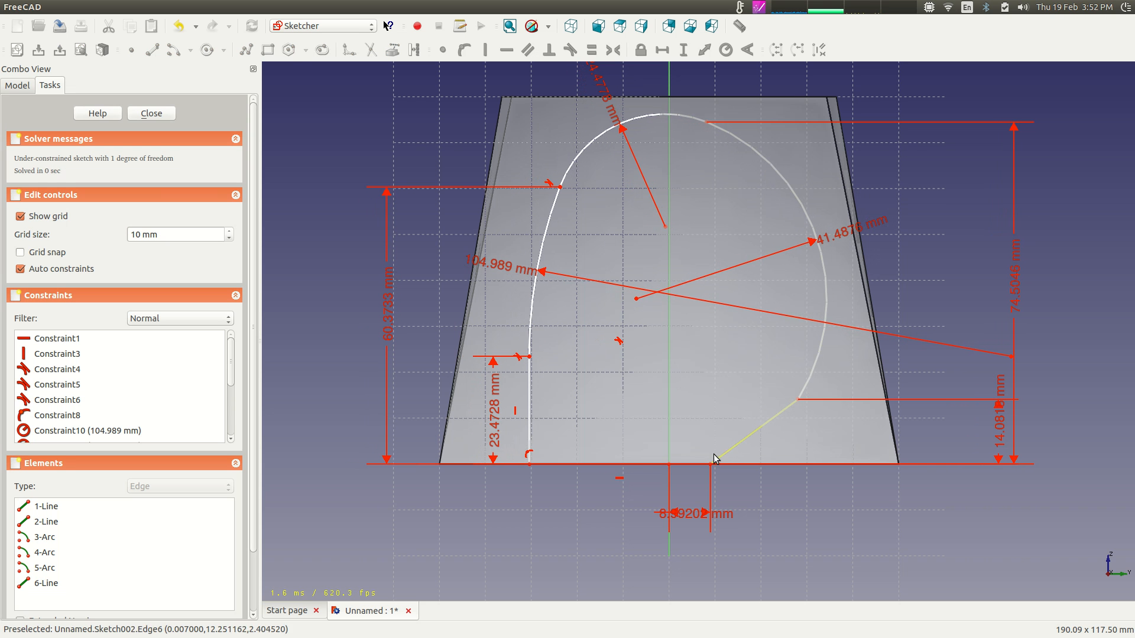
left_click(529, 464)
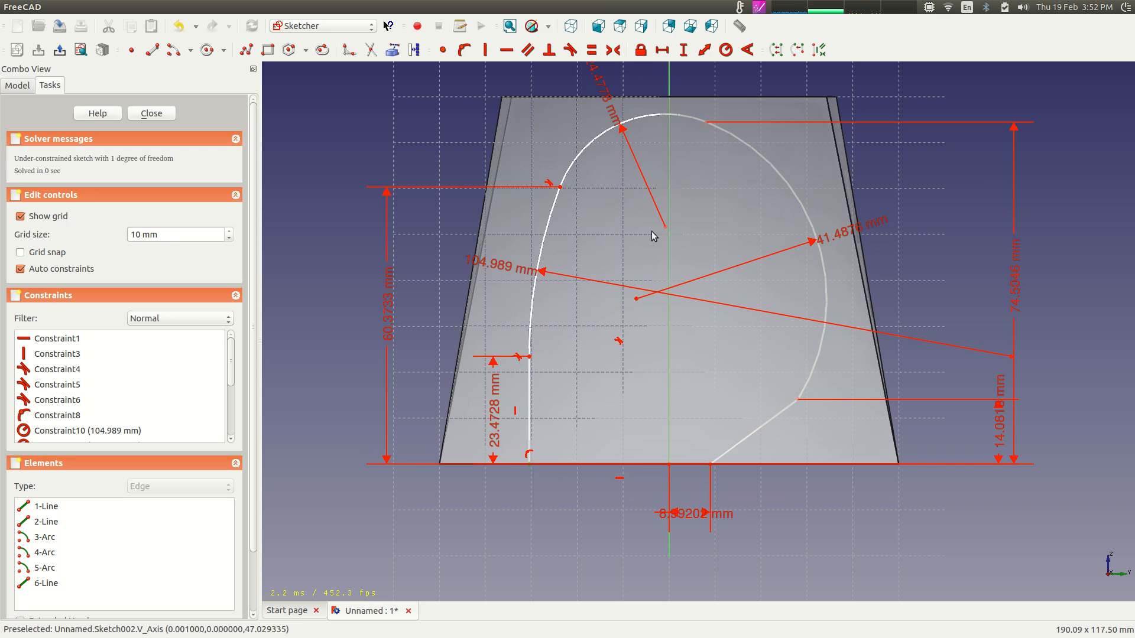
left_click(661, 51)
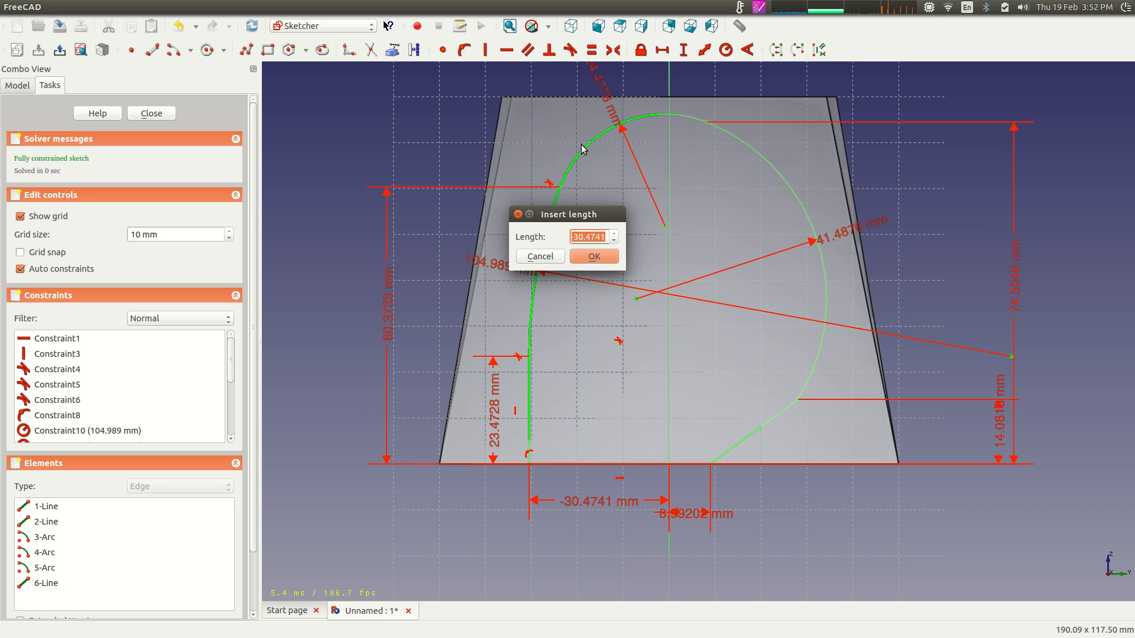
left_click(595, 257)
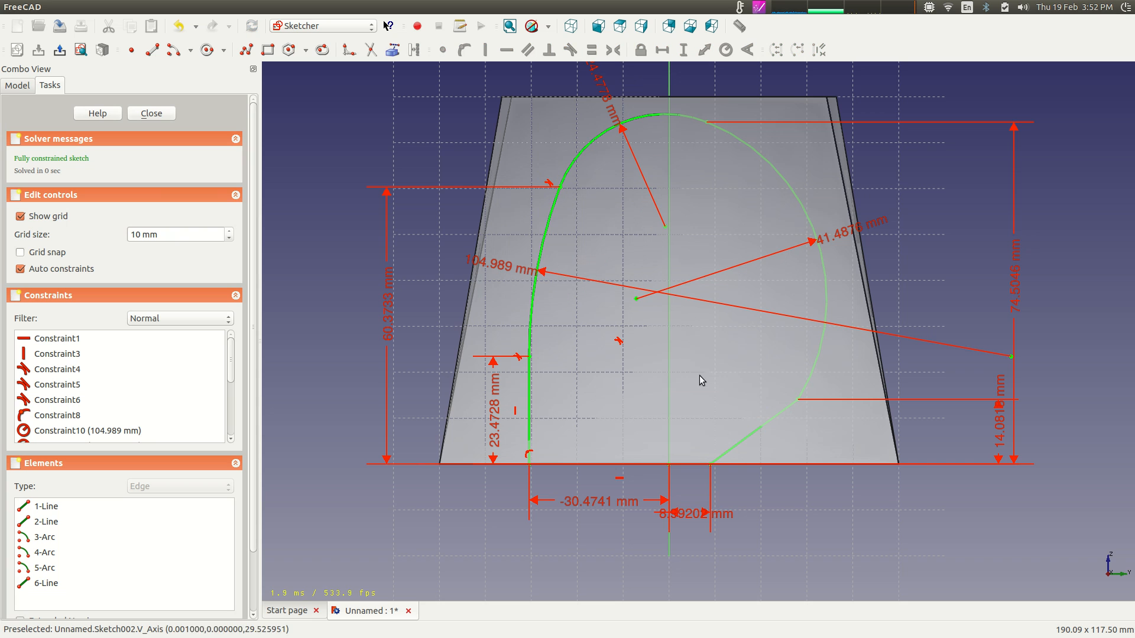
Close the fully constrained profile sketch and select Sketch002 in the model.
left_click(173, 115)
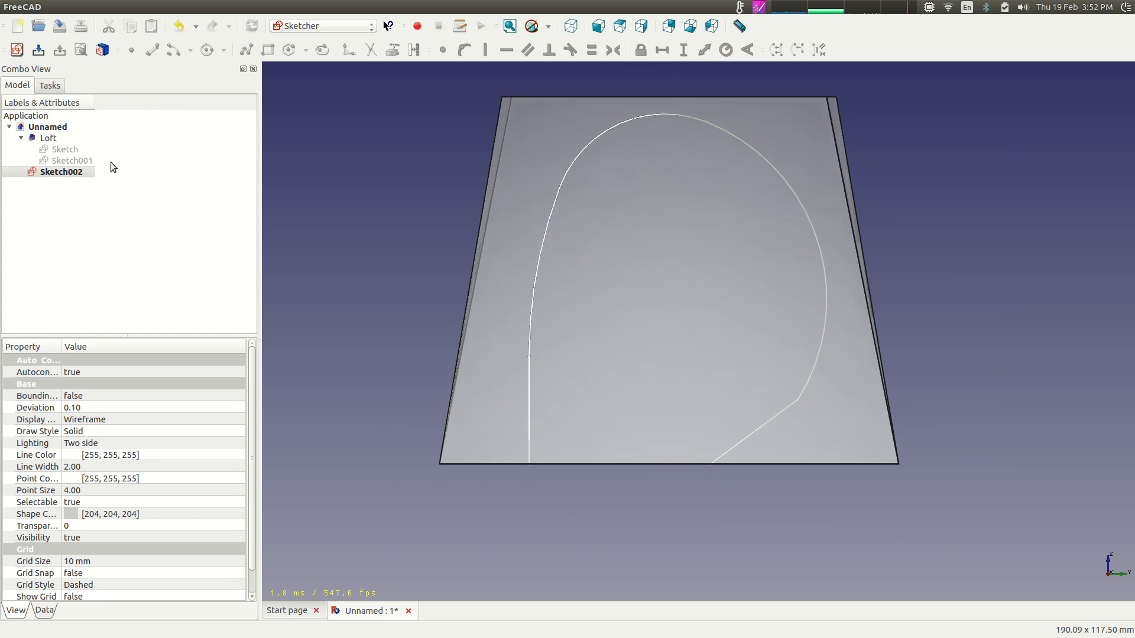
left_click(76, 173)
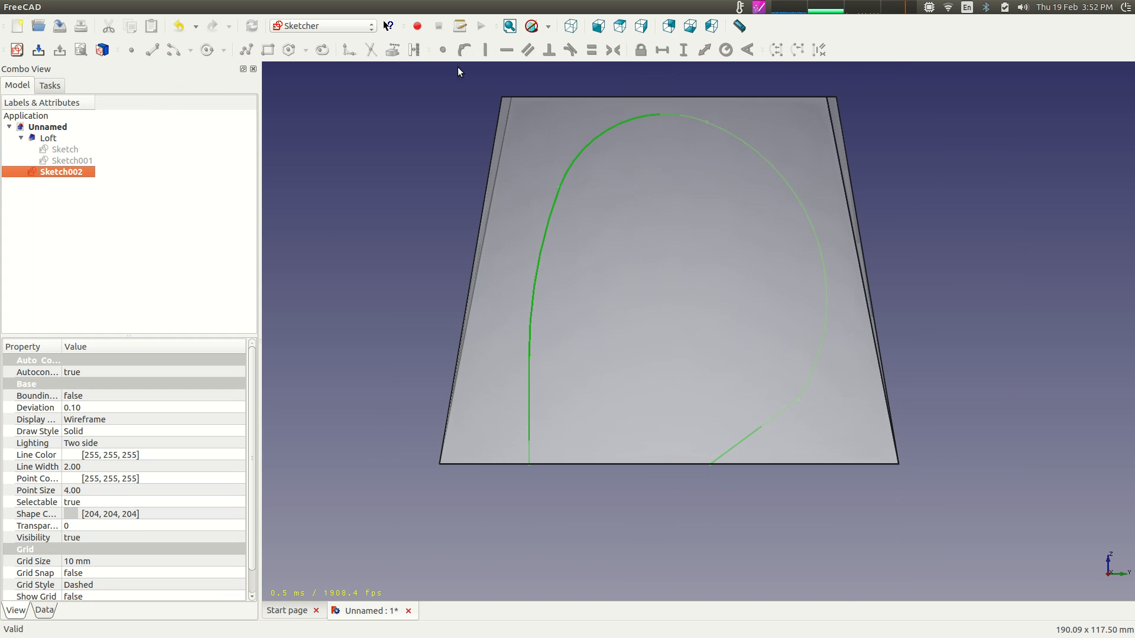
Switch to the Complete workbench and rearrange its tool groups so the Part and Part Design modelling tools are fully accessible.
left_click(373, 26)
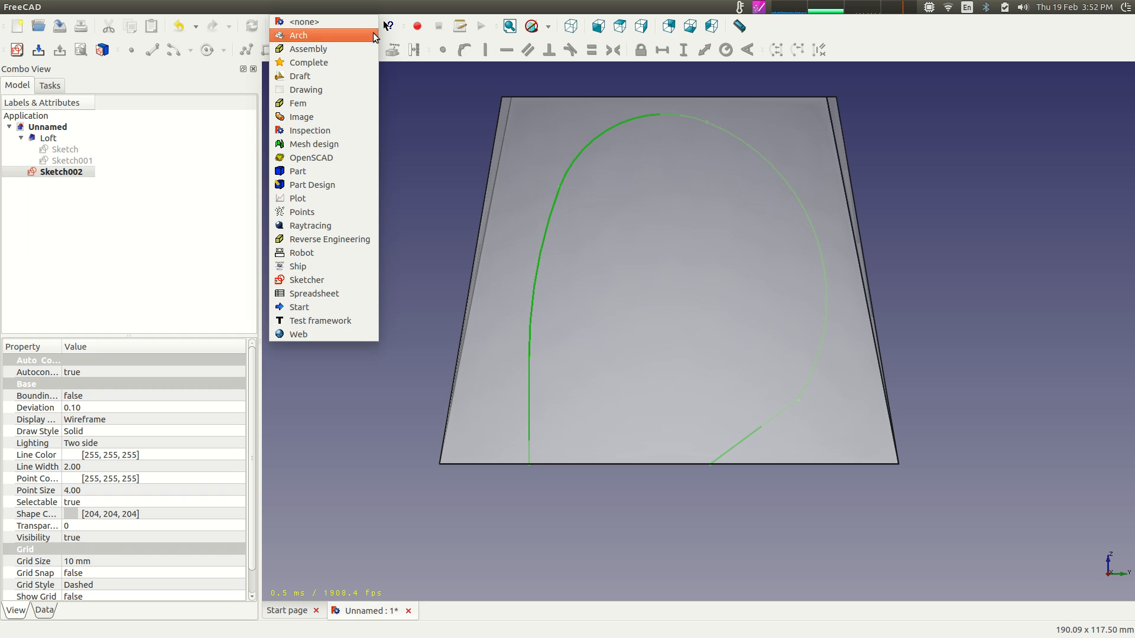
left_click(338, 171)
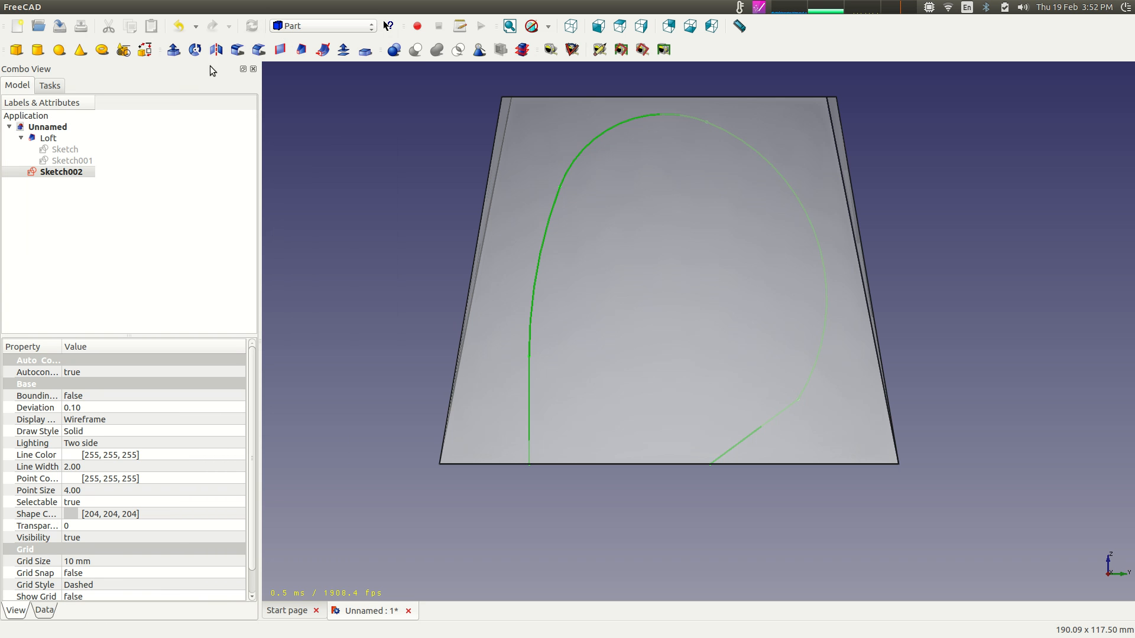
left_click(370, 26)
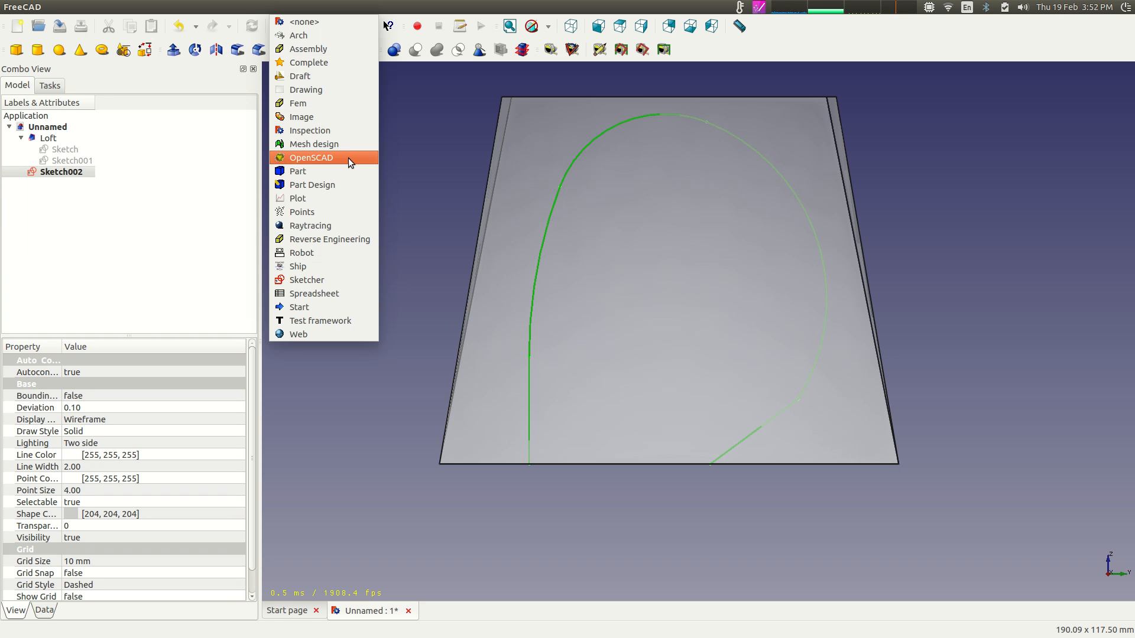
left_click(353, 65)
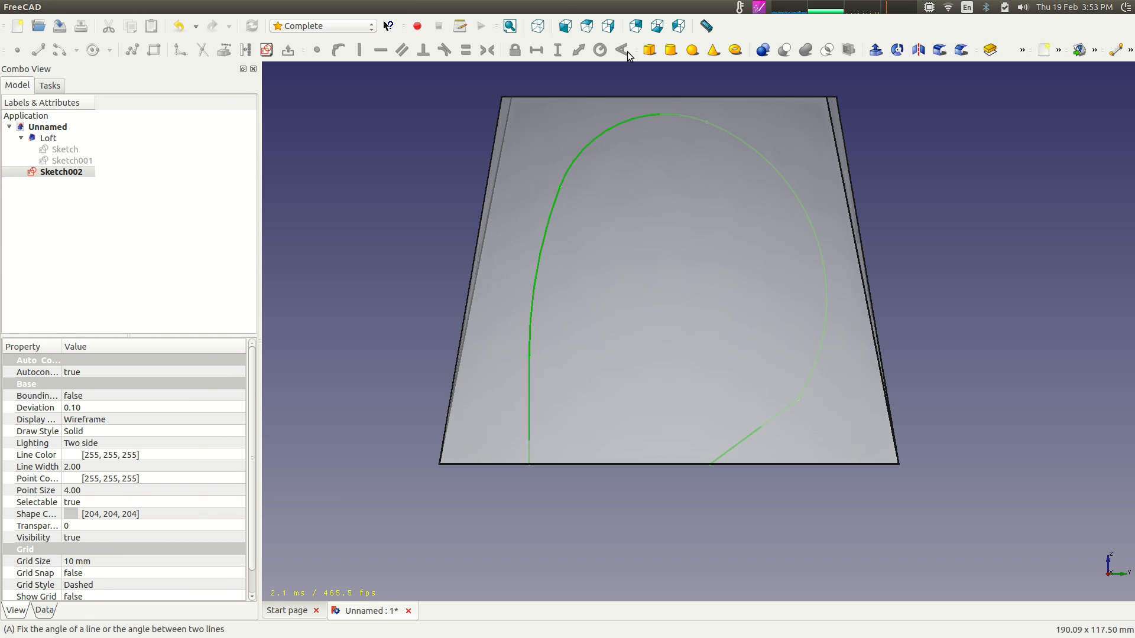
mouse_move(634, 51)
left_mouse_down()
mouse_move(118, 78)
mouse_move(12, 44)
mouse_move(8, 65)
mouse_move(9, 29)
mouse_move(12, 40)
left_mouse_up()
mouse_move(344, 50)
left_mouse_down()
mouse_move(194, 117)
mouse_move(12, 74)
left_mouse_up()
mouse_move(643, 53)
left_mouse_down()
mouse_move(260, 56)
mouse_move(305, 73)
left_mouse_up()
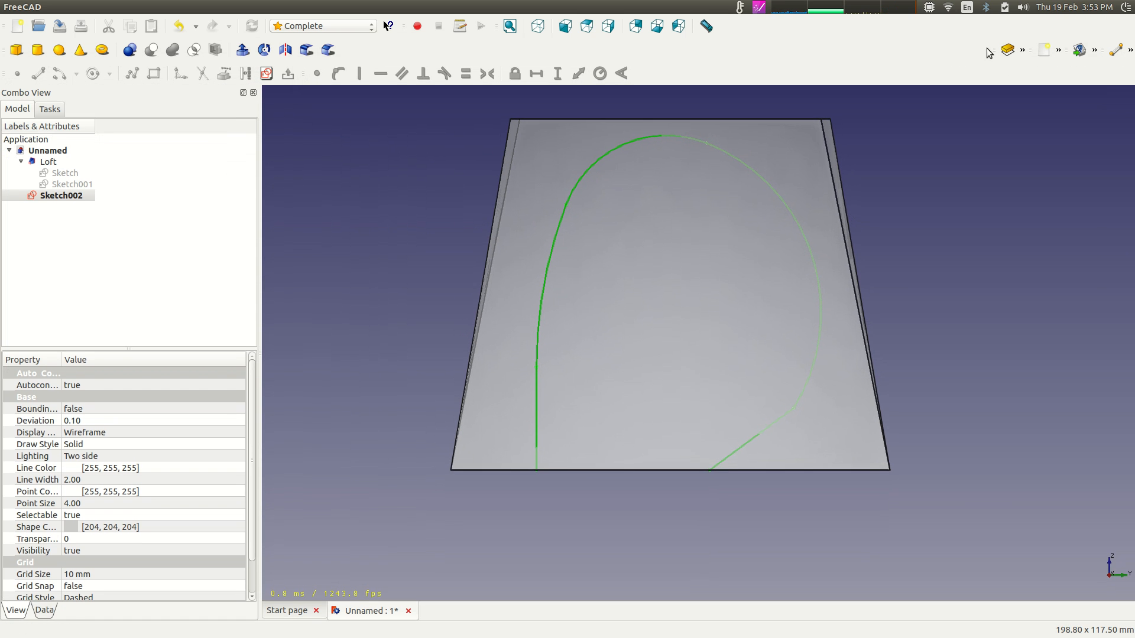
left_click_drag(993, 49, 681, 73)
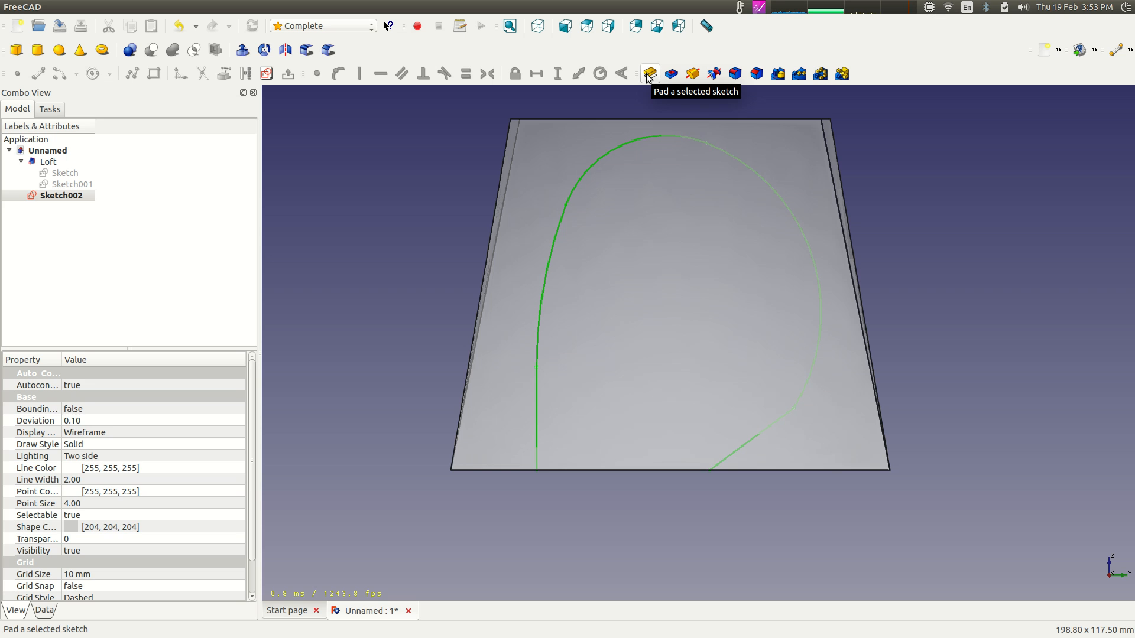
Pad Sketch002 by 100 mm, symmetric to its plane, so it passes through both sides of the loft.
left_click(649, 73)
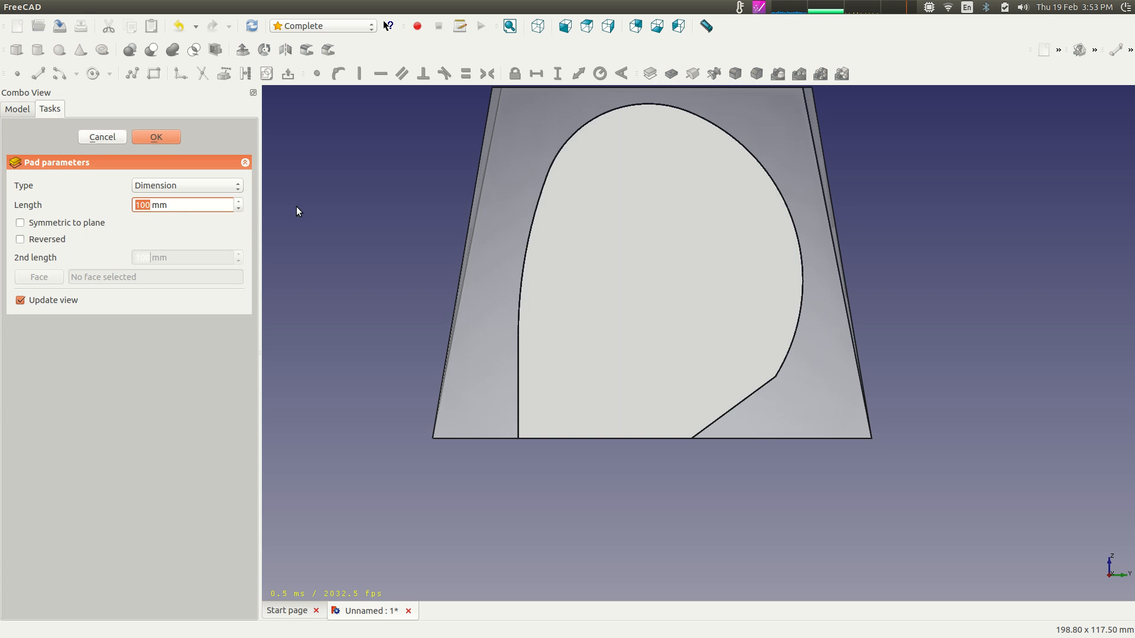
middle_click_drag(335, 164, 512, 312)
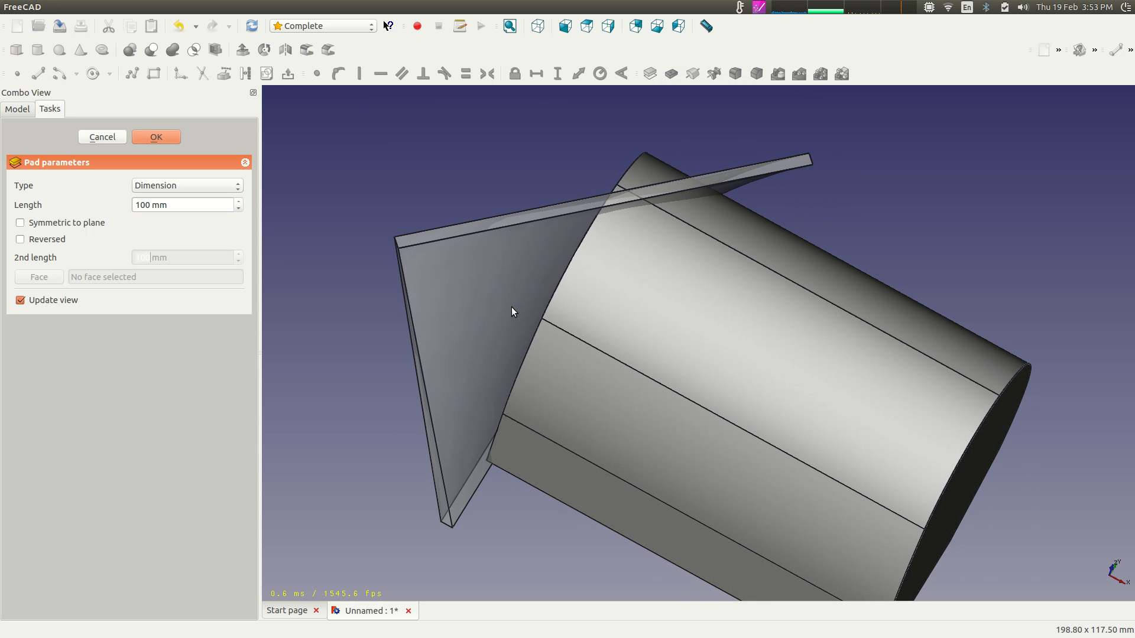
left_click(21, 224)
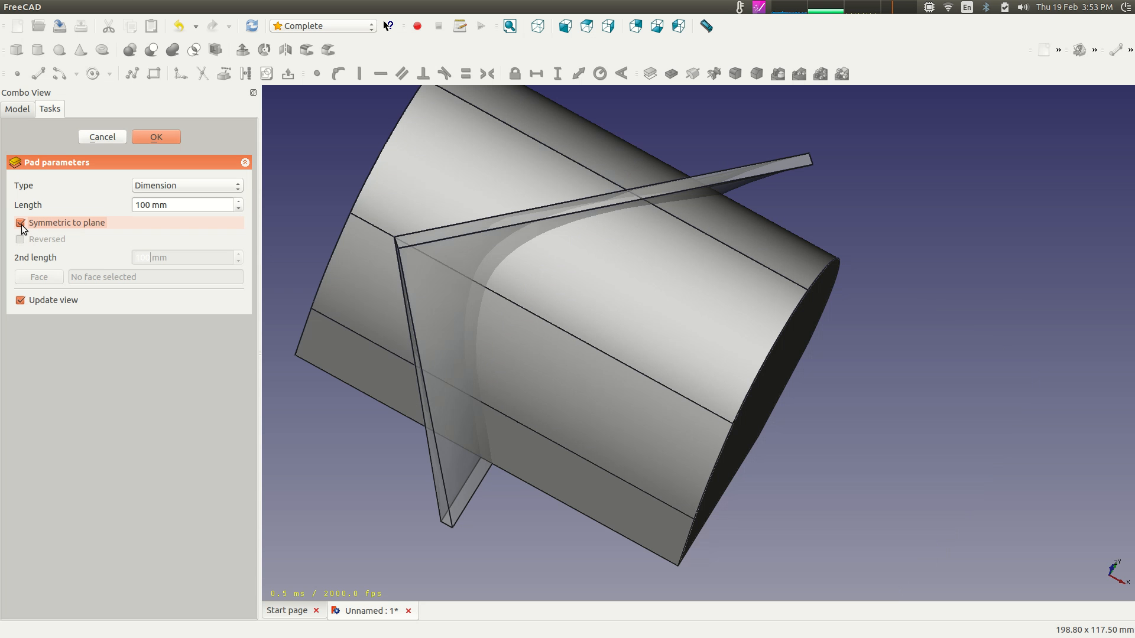
middle_click_drag(912, 402, 891, 369)
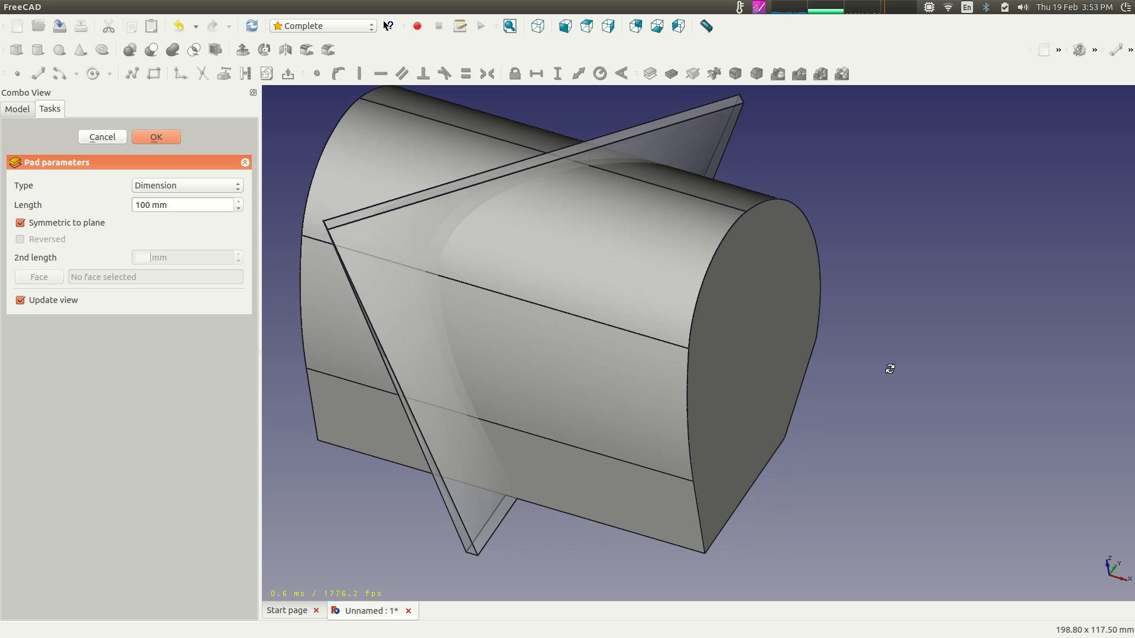
left_click(158, 139)
middle_click_drag(967, 357, 942, 359)
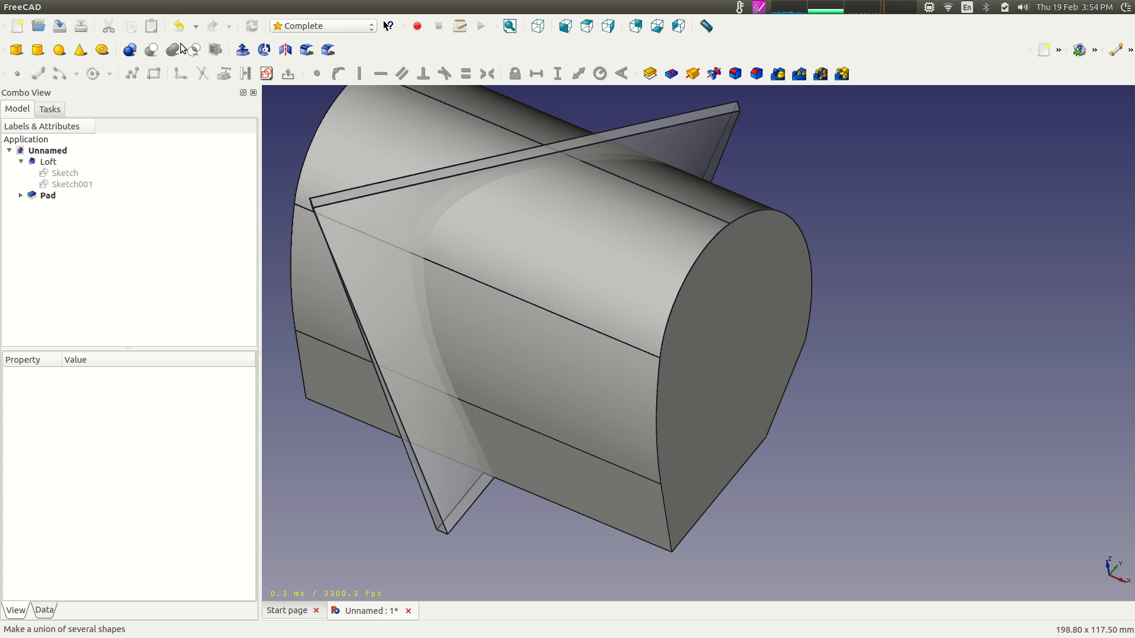
Create the Boolean intersection of the Loft and the Pad.
left_click(50, 163)
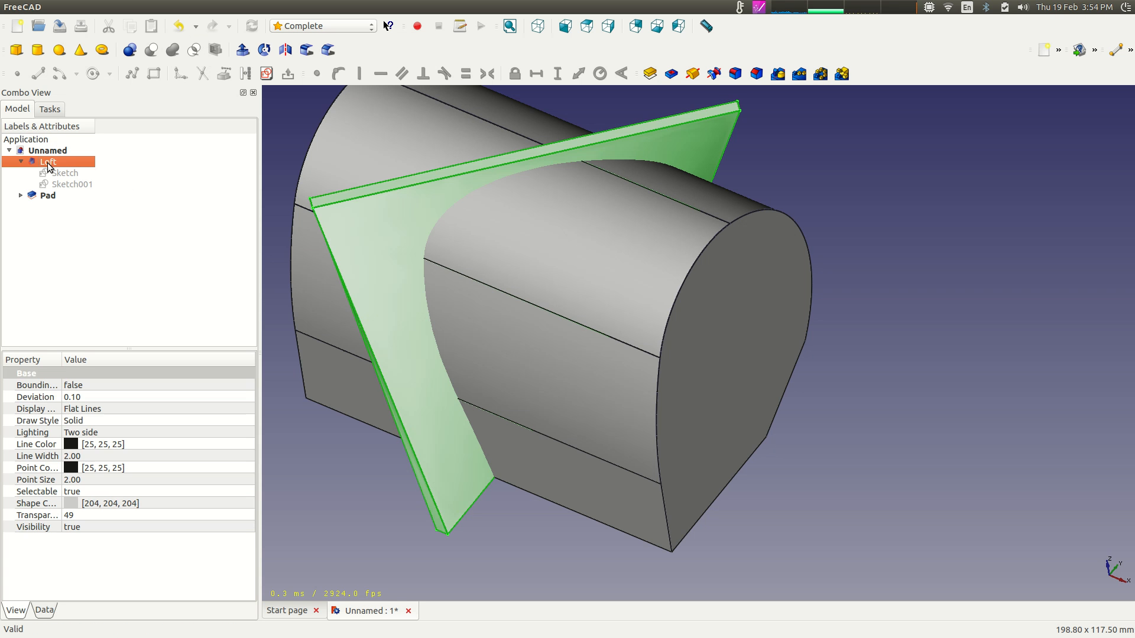
left_click(47, 195, "ctrl")
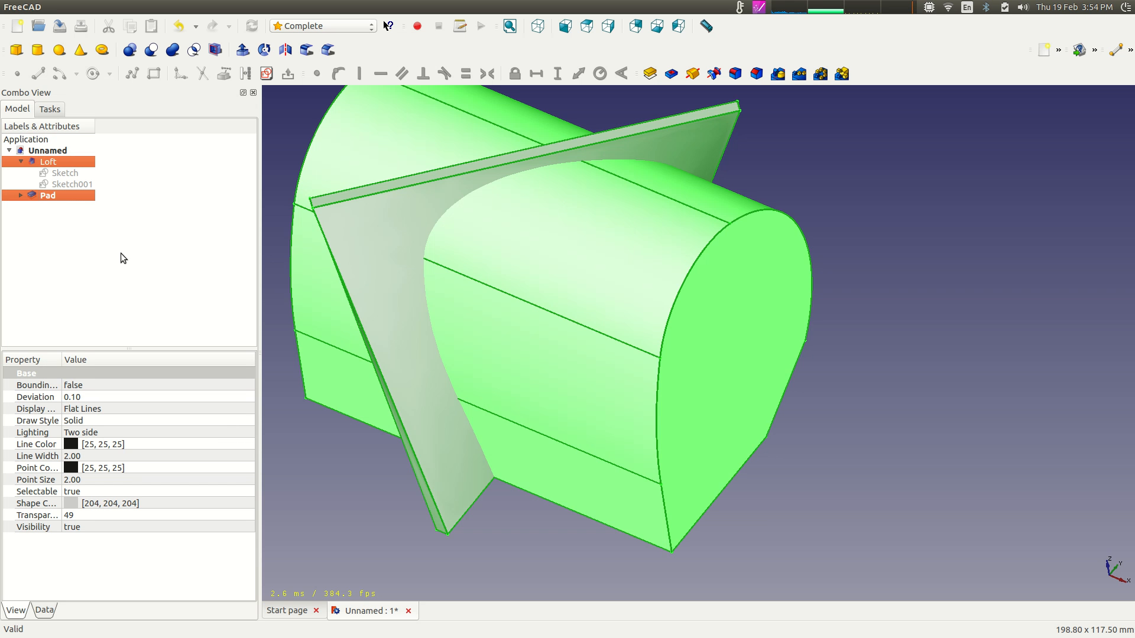
left_click(193, 51)
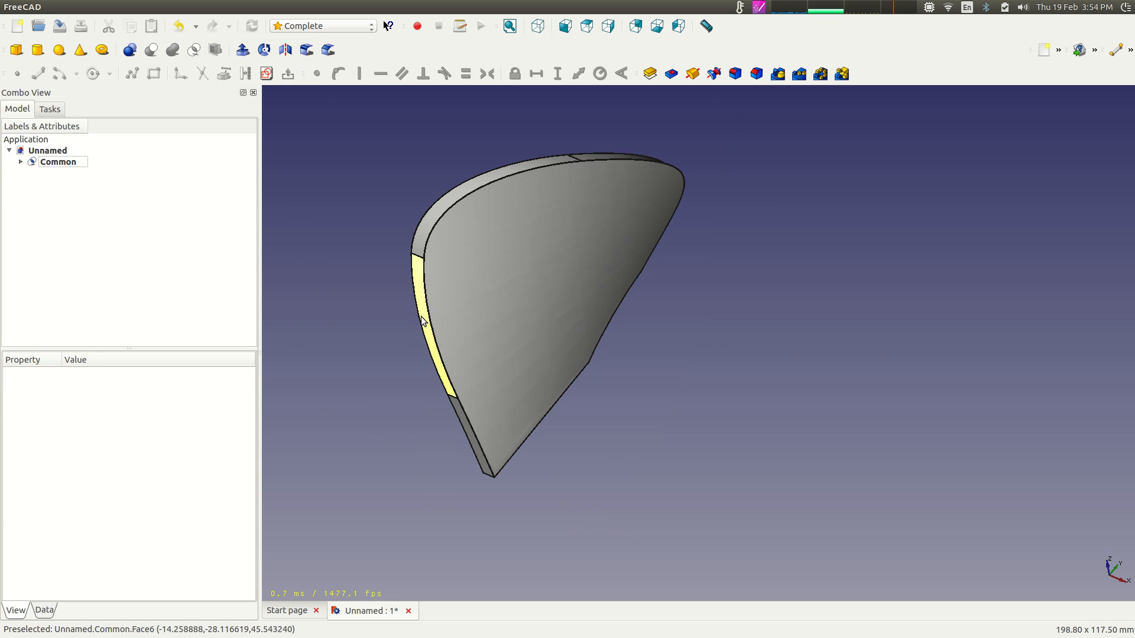
Fillet the short thickness edge where the large arc meets the slanted side near the blade's base with a 10 mm radius.
middle_click_drag(323, 248, 337, 178)
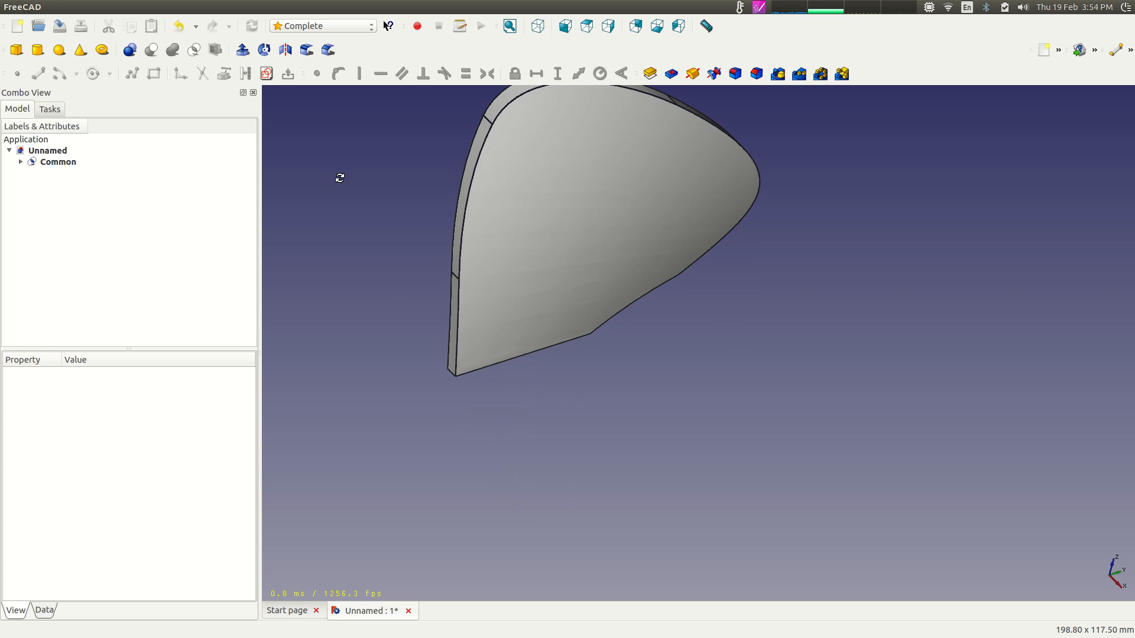
middle_click_drag(596, 383, 499, 248)
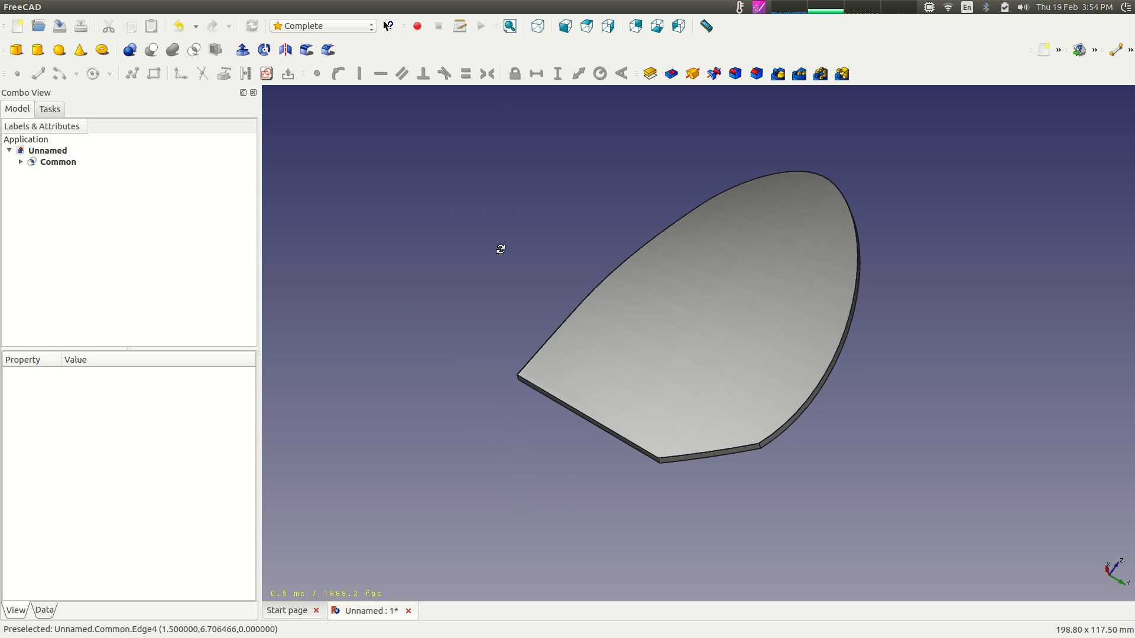
scroll(780, 515, "up", 3)
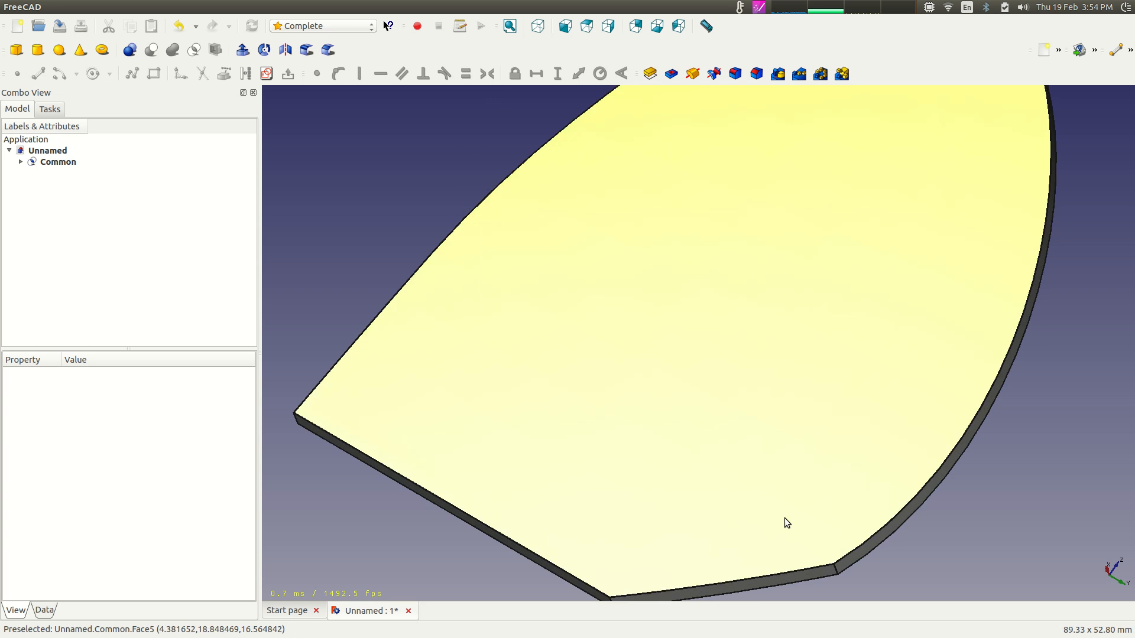
scroll(828, 544, "down", 1)
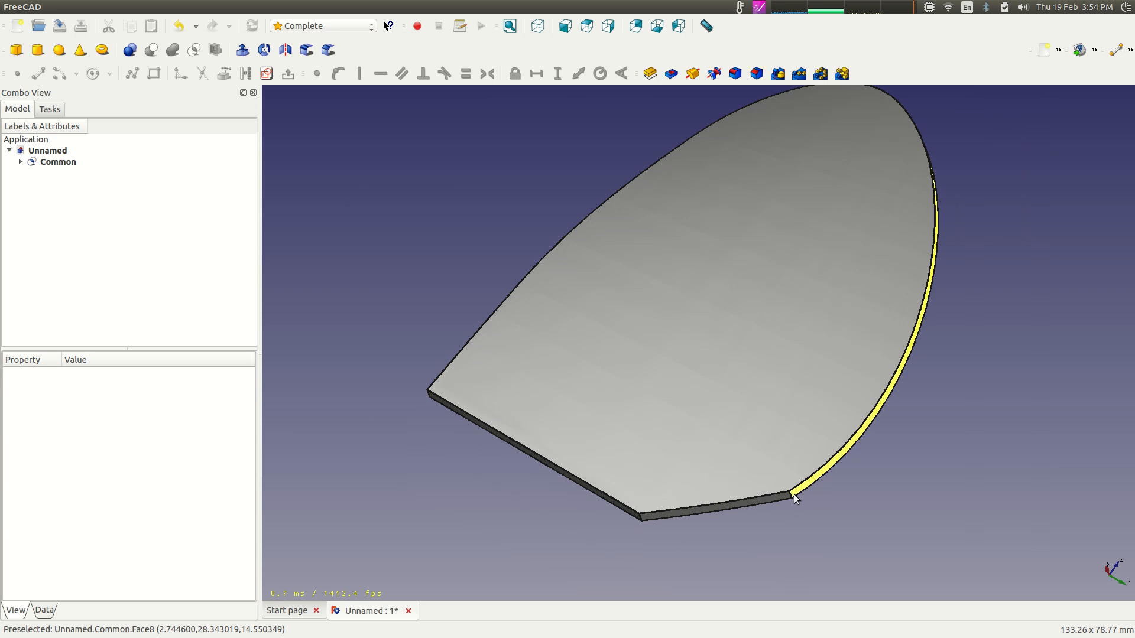
left_click(790, 494)
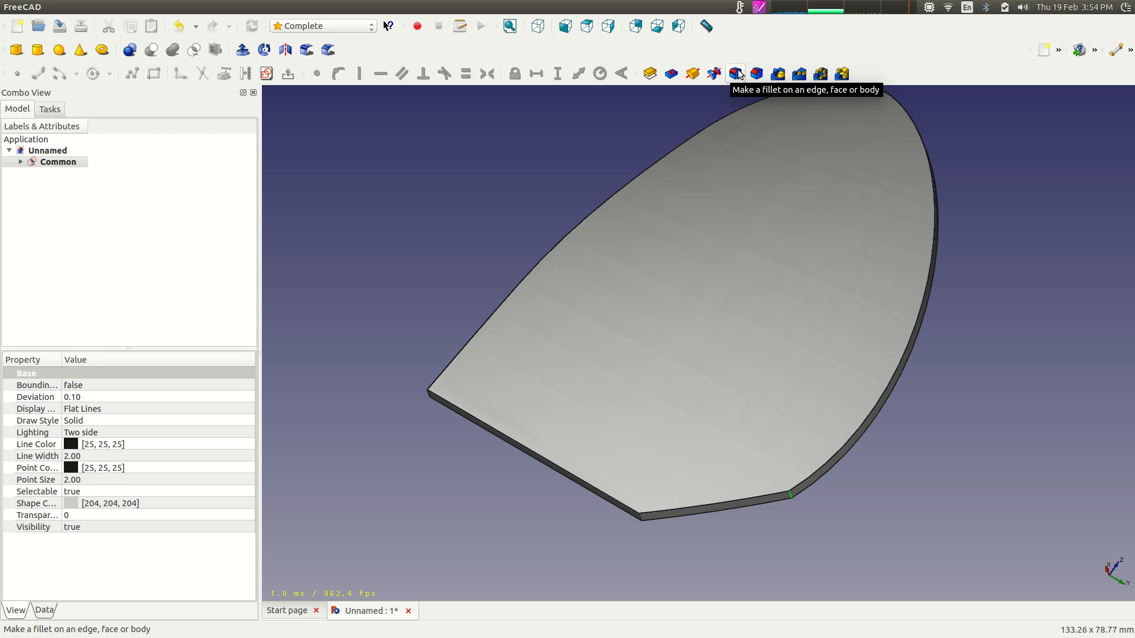
left_click(737, 73)
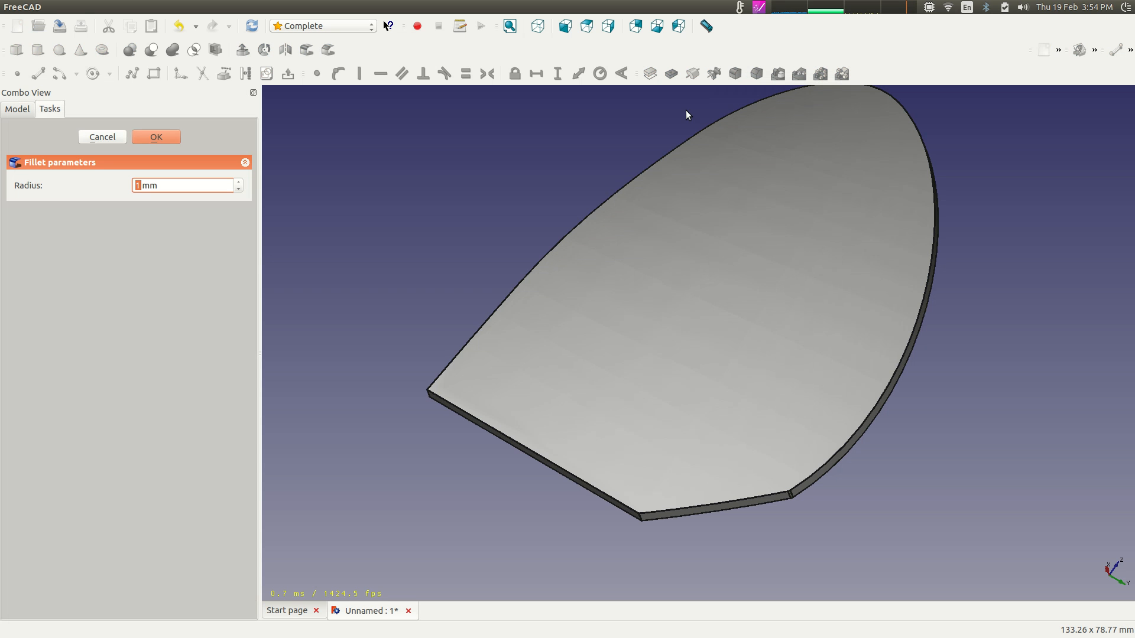
type("5")
key("BackSpace")
type("10")
key("Return")
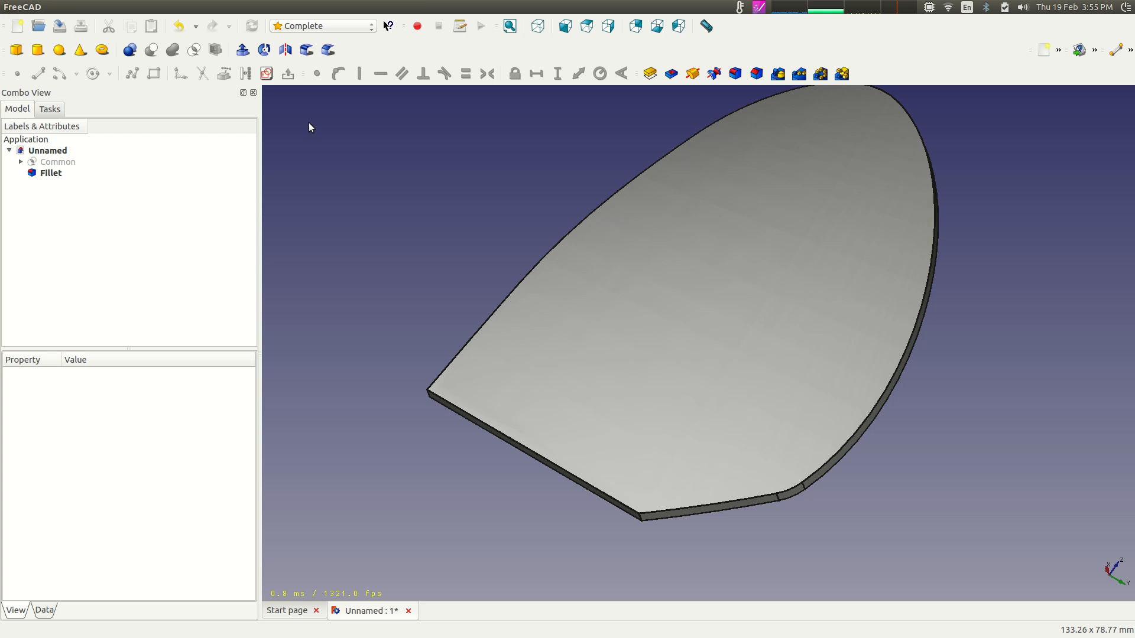
Fillet the curved outer rim edge on the blade's convex face with a 1 mm radius.
middle_click_drag(448, 210, 510, 344)
scroll(509, 344, "down", 5)
scroll(529, 315, "up", 1)
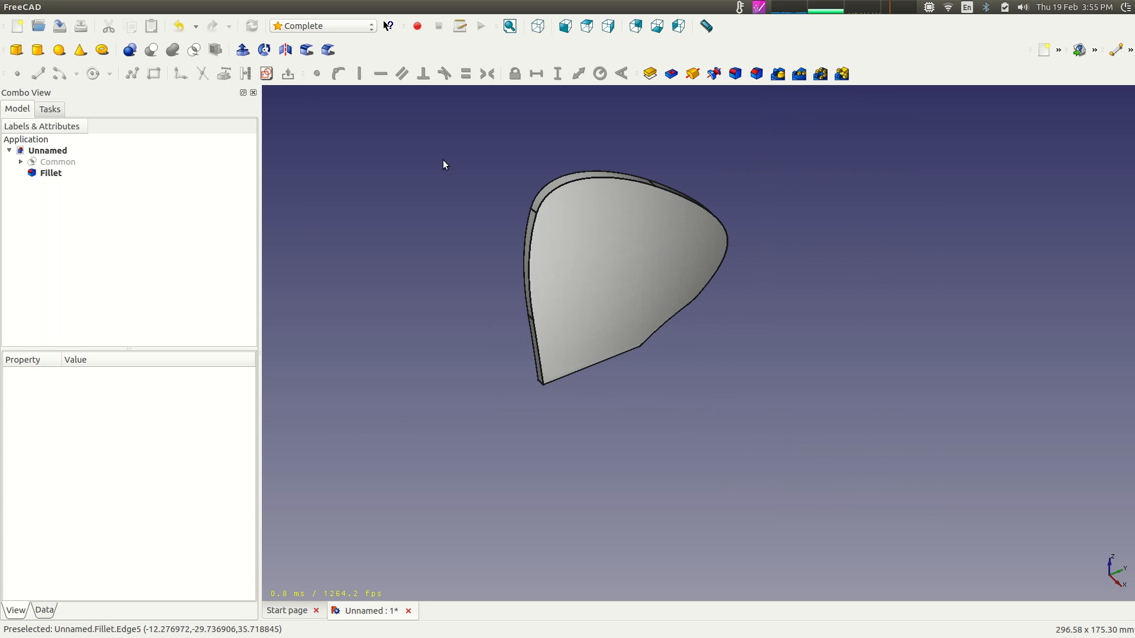
middle_click_drag(442, 160, 467, 277)
left_click(580, 306)
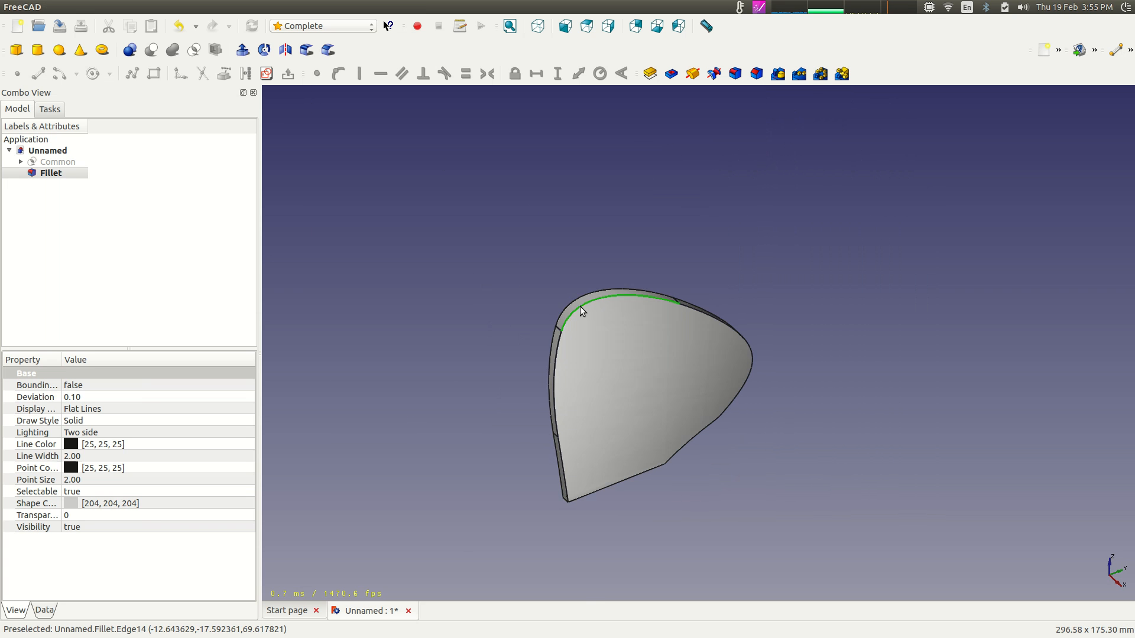
left_click(735, 73)
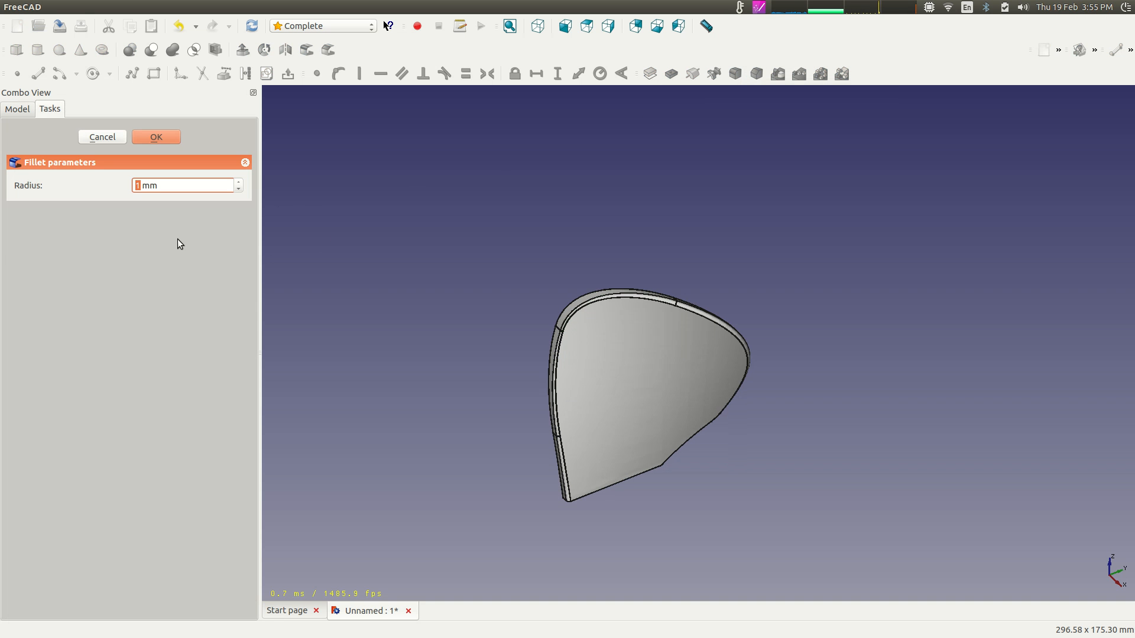
left_click(157, 137)
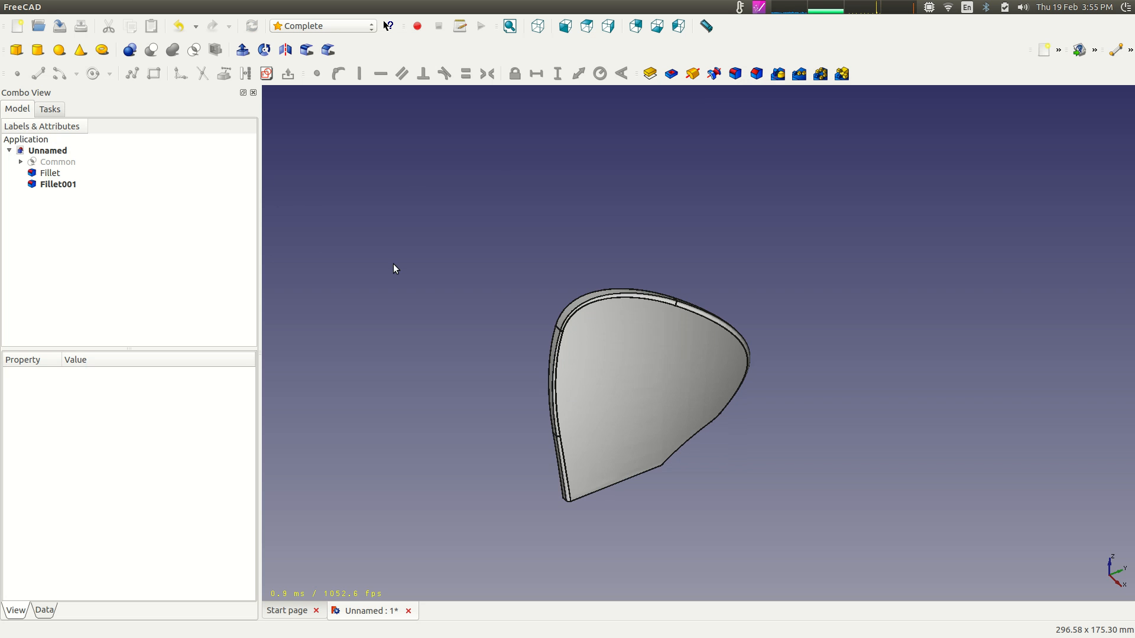
Fillet the matching outer rim edge on the blade's opposite, concave face with a 1 mm radius.
middle_click_drag(392, 223, 514, 337)
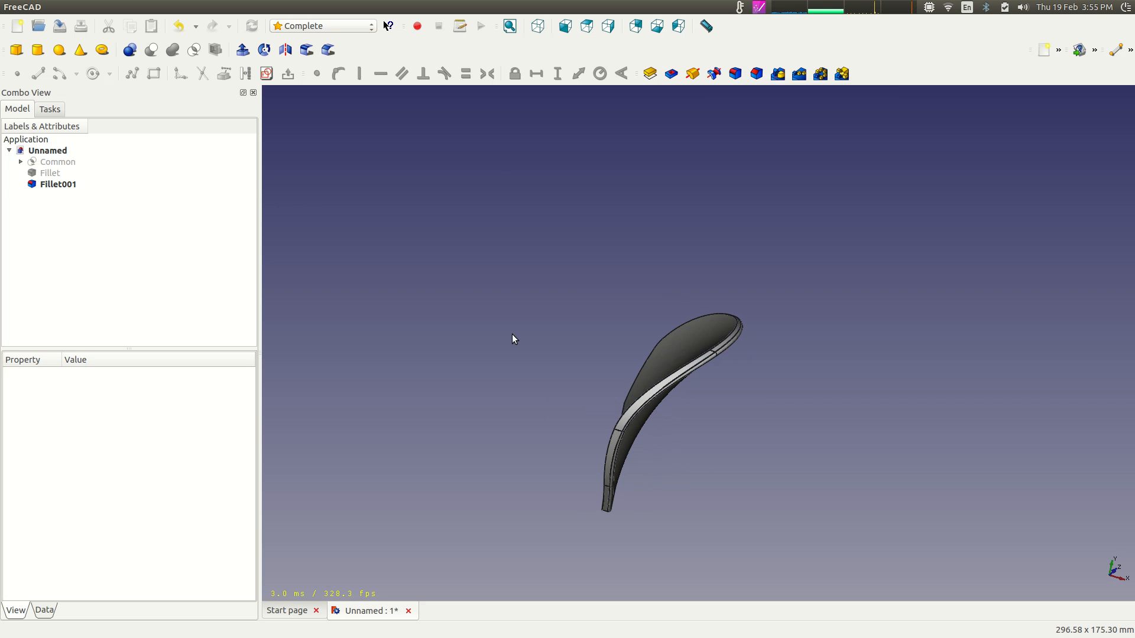
left_click(649, 397)
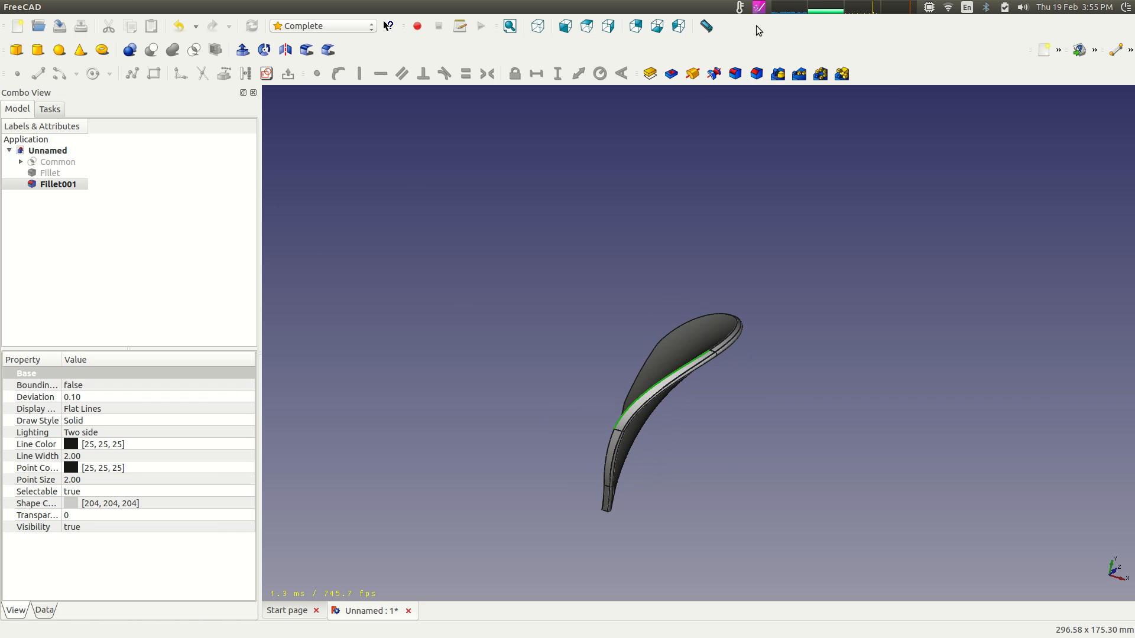
left_click(736, 74)
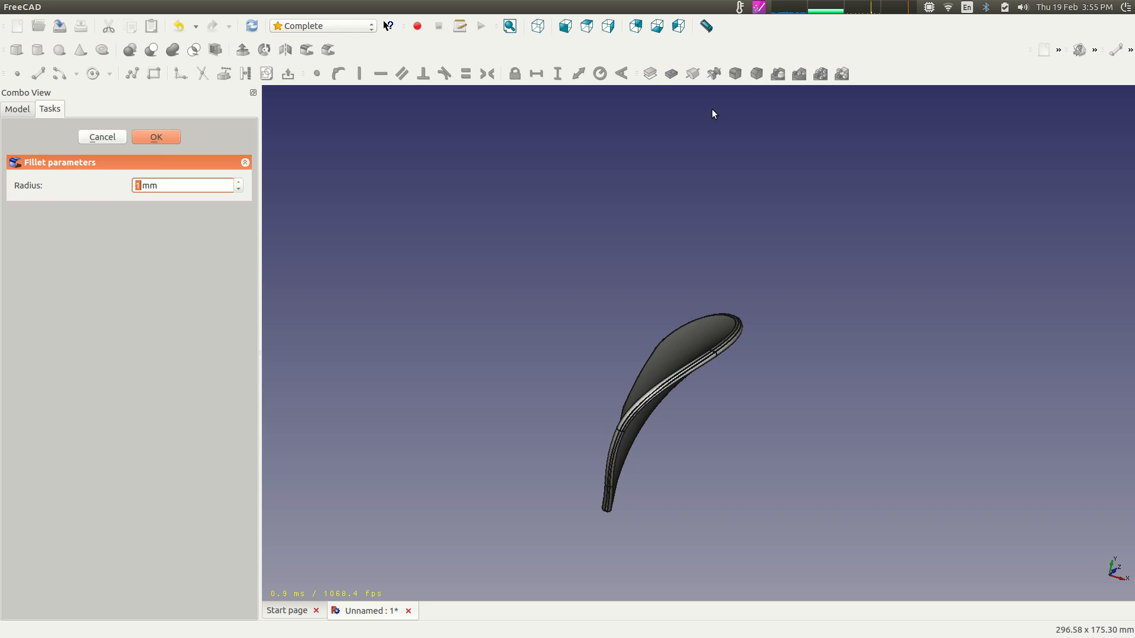
left_click(167, 136)
middle_click_drag(454, 228, 691, 418)
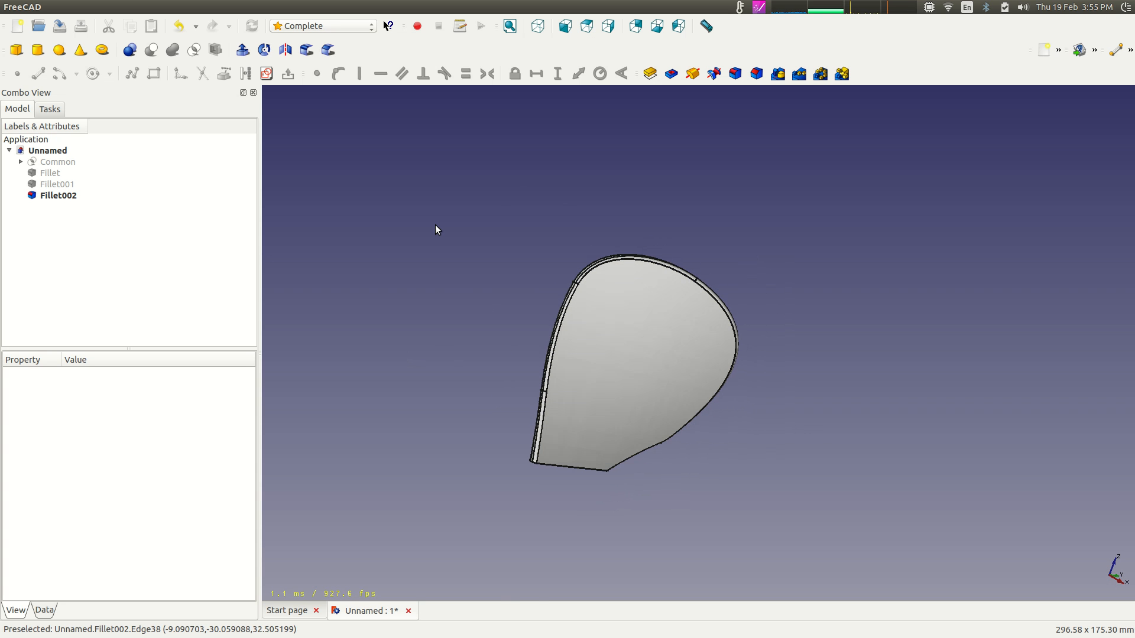
Save the finished blade document as fin2 in the tutorial folder.
scroll(591, 386, "up", 2)
scroll(625, 300, "up", 3)
scroll(623, 295, "down", 2)
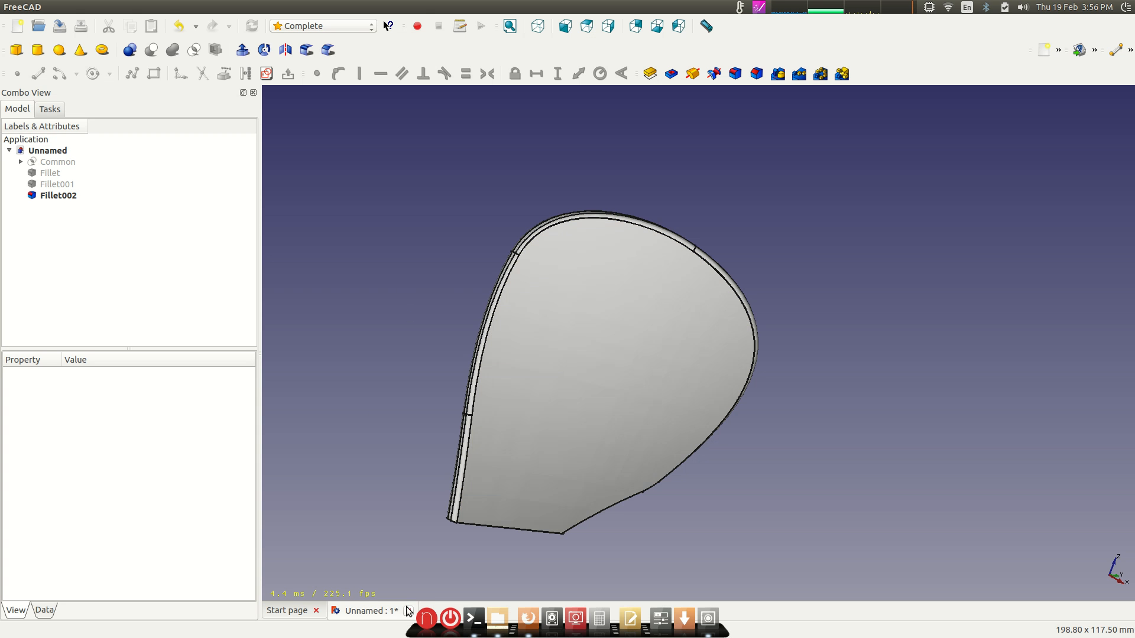
mouse_move(37, 6)
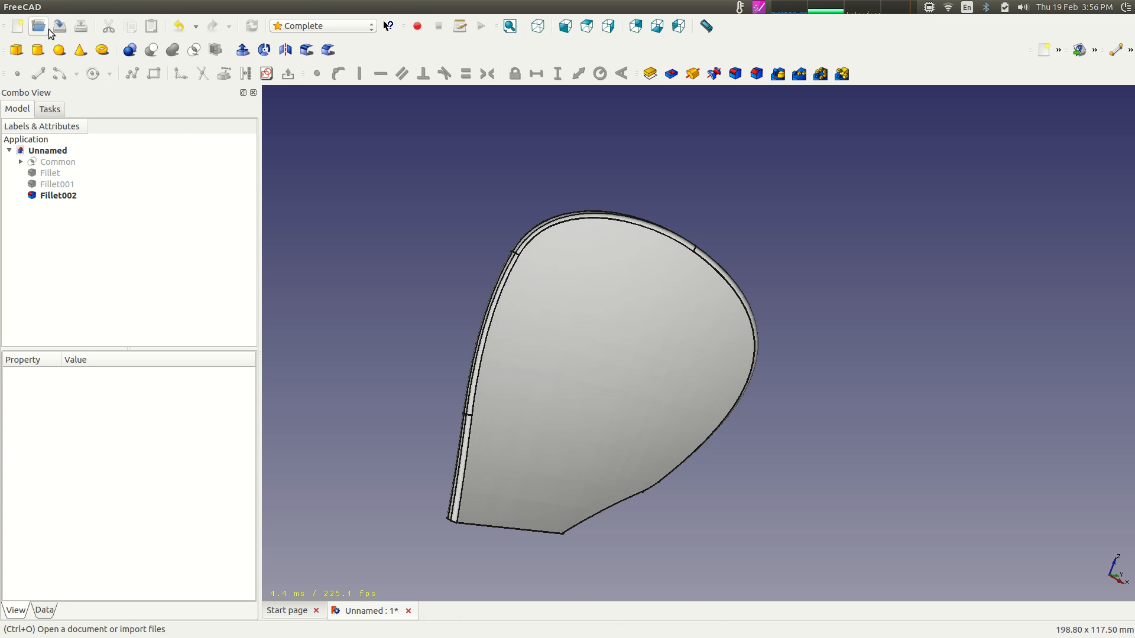
left_click(65, 20)
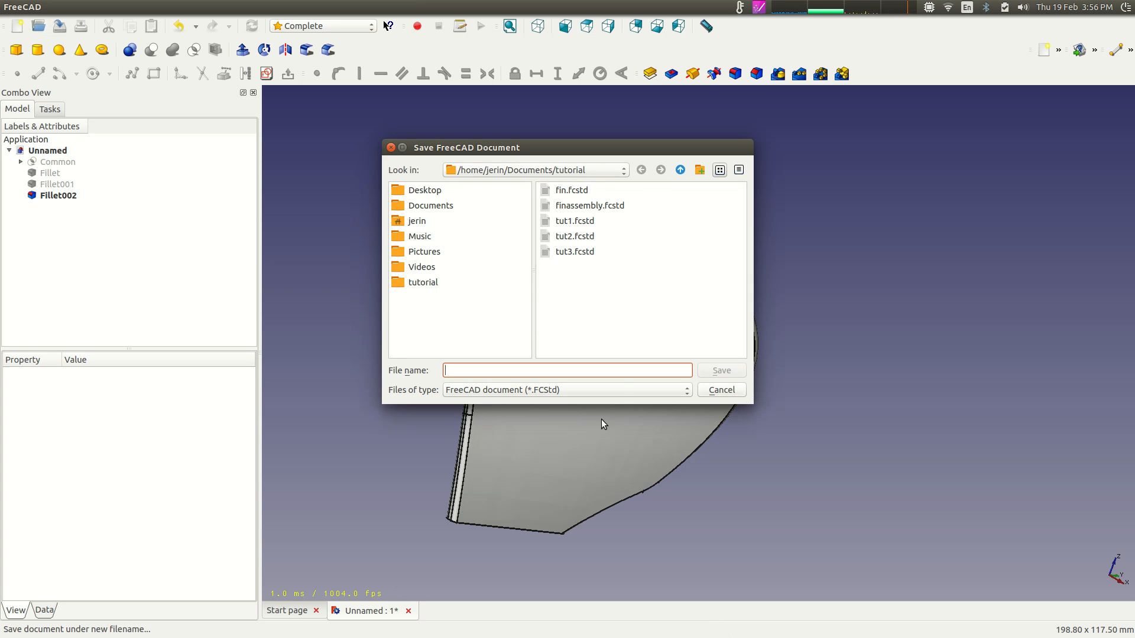
type("fin2")
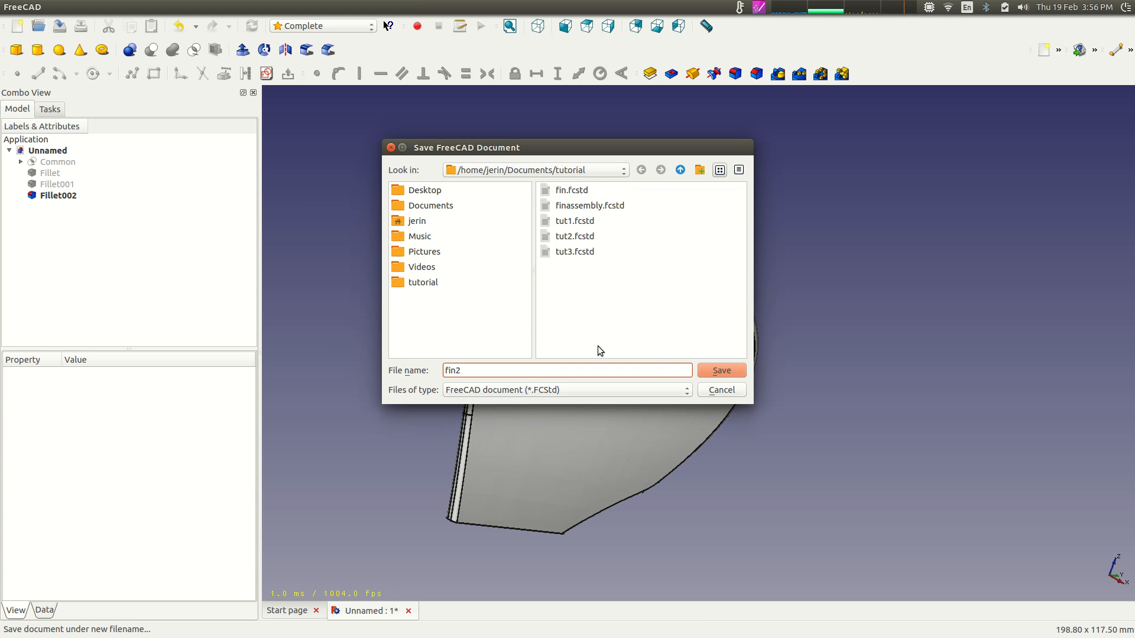
left_click(721, 368)
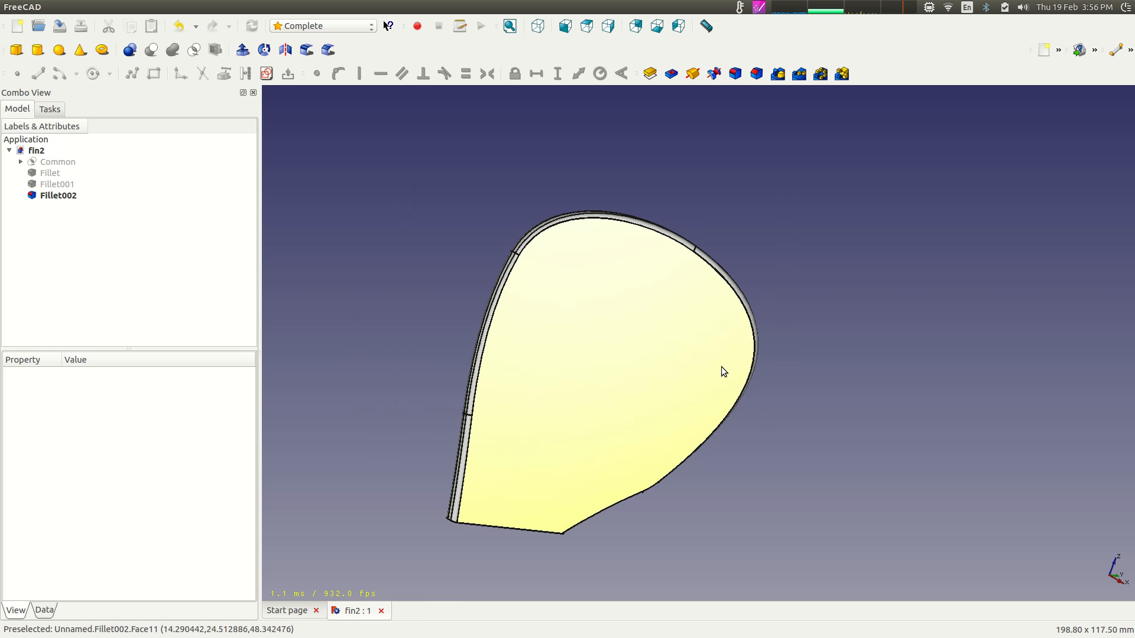
middle_click_drag(403, 157, 480, 188)
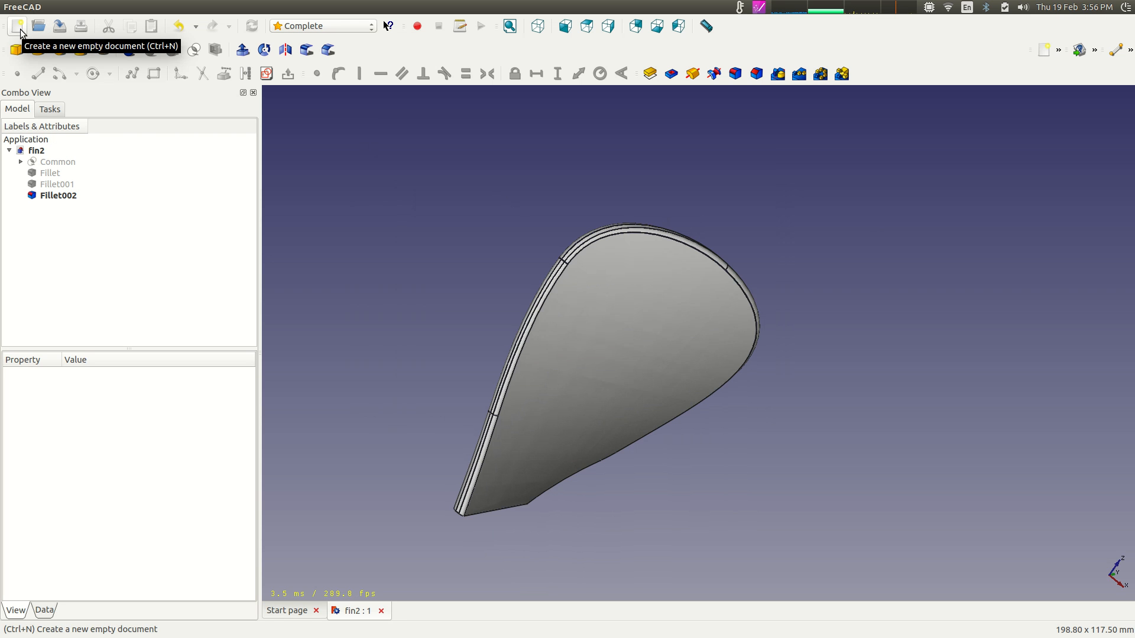
Create a new empty document and return to the fin2 document.
left_click(18, 29)
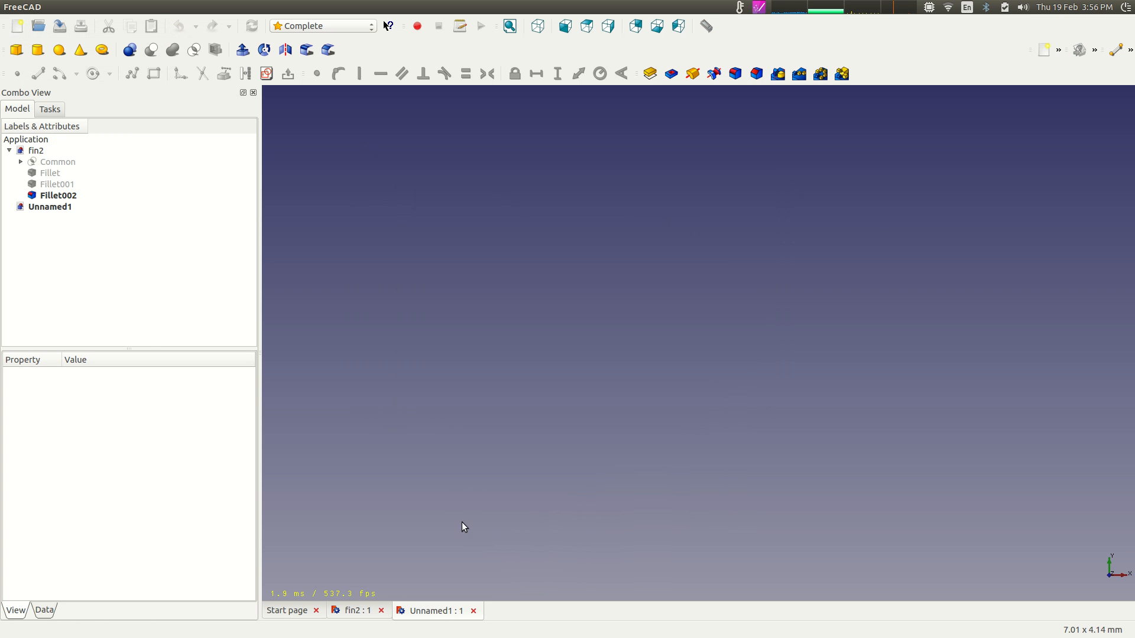
left_click(364, 612)
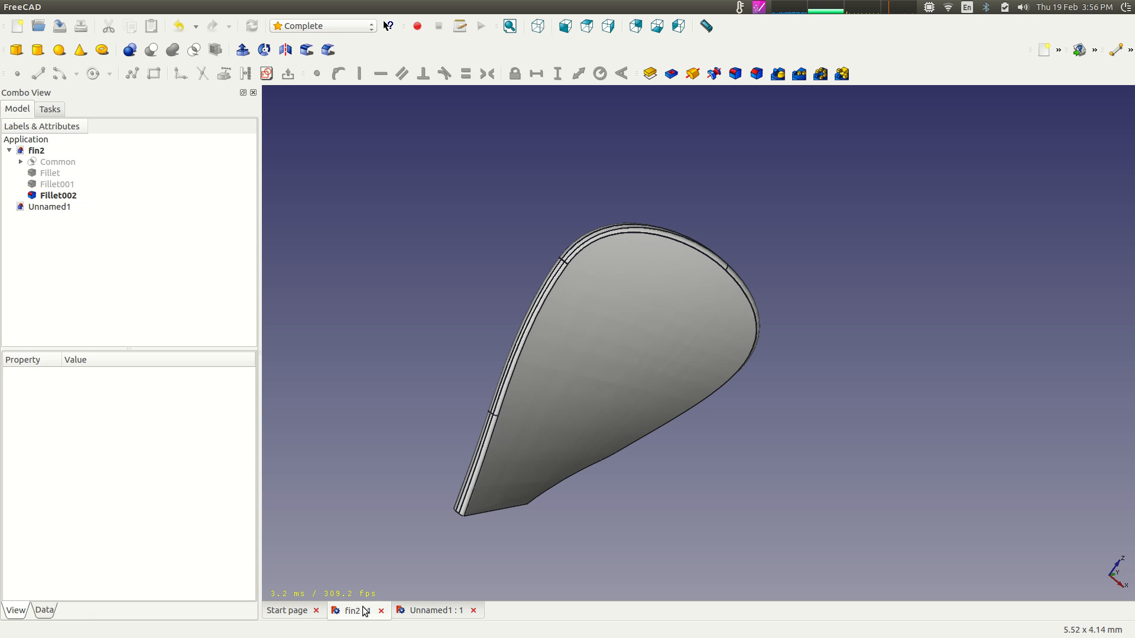
Convert the finished blade Fillet002 into a solid and hide the original Fillet002.
left_click(59, 196)
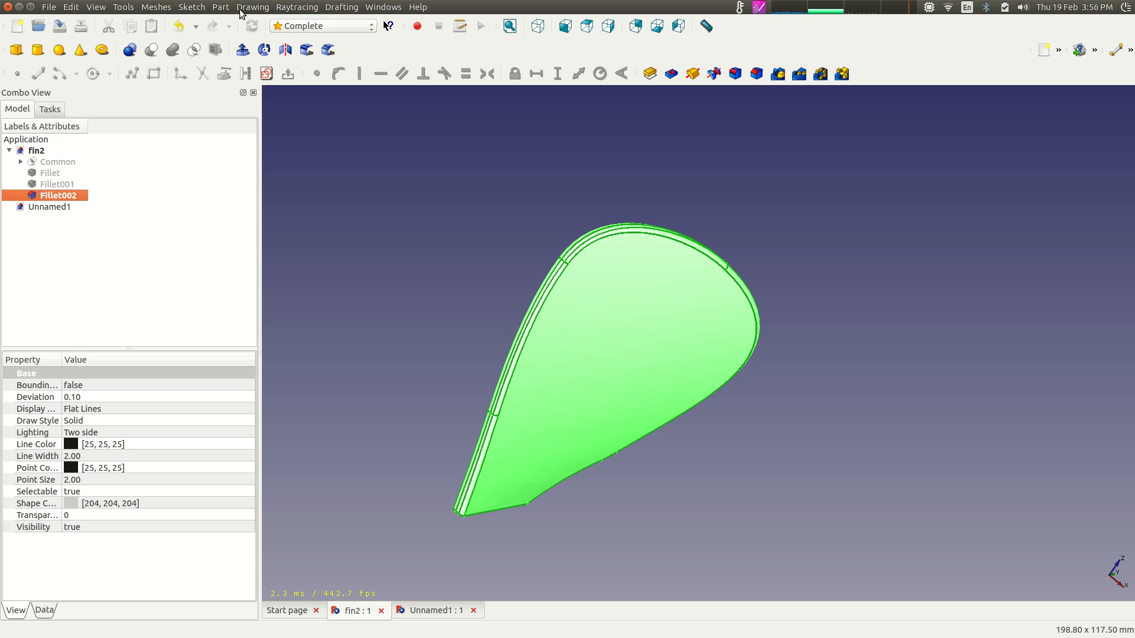
left_click(221, 6)
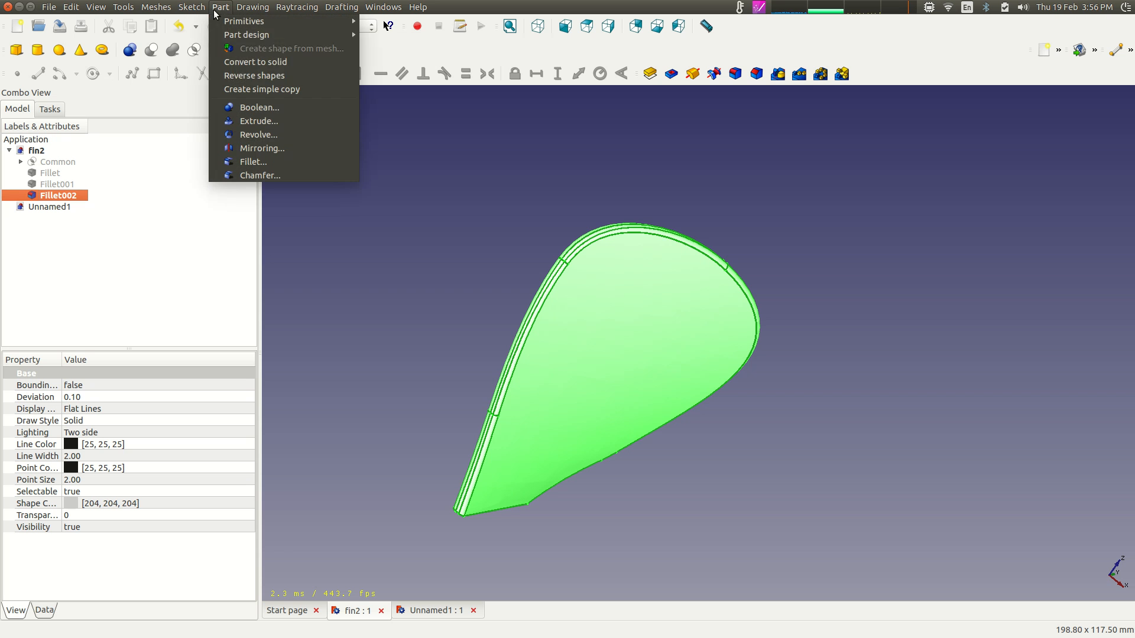
left_click(264, 61)
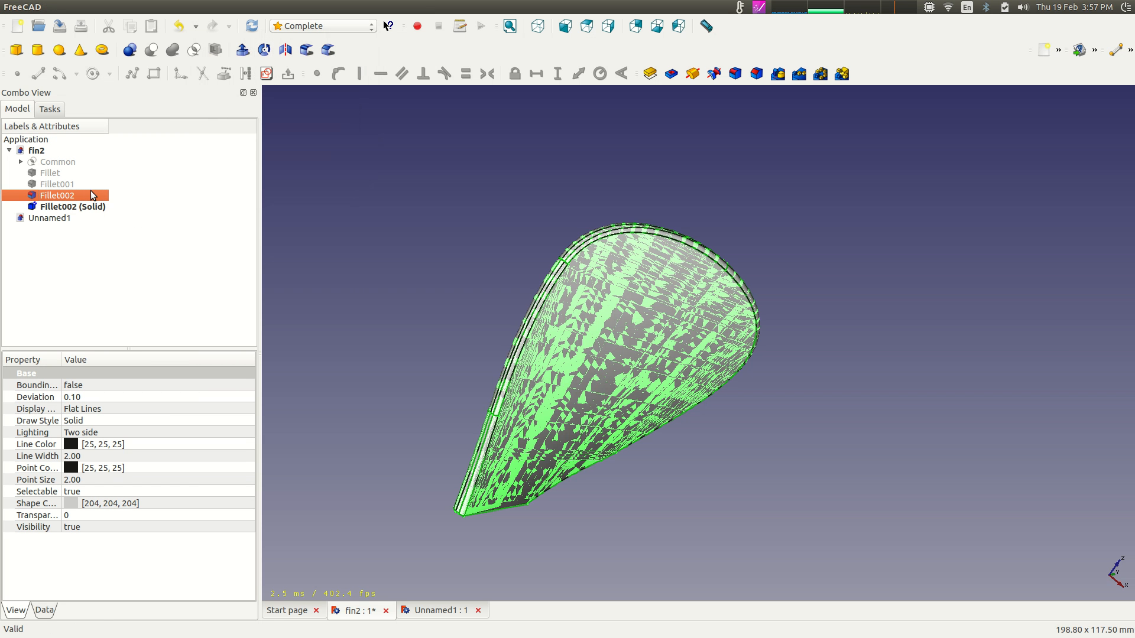
key("space")
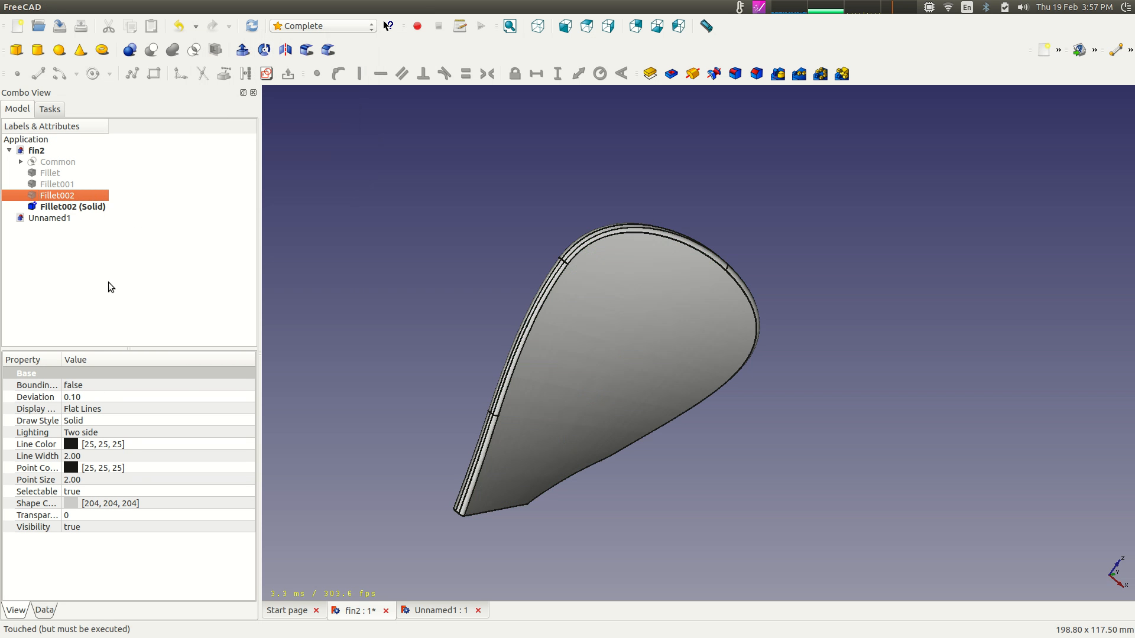
left_click(108, 282)
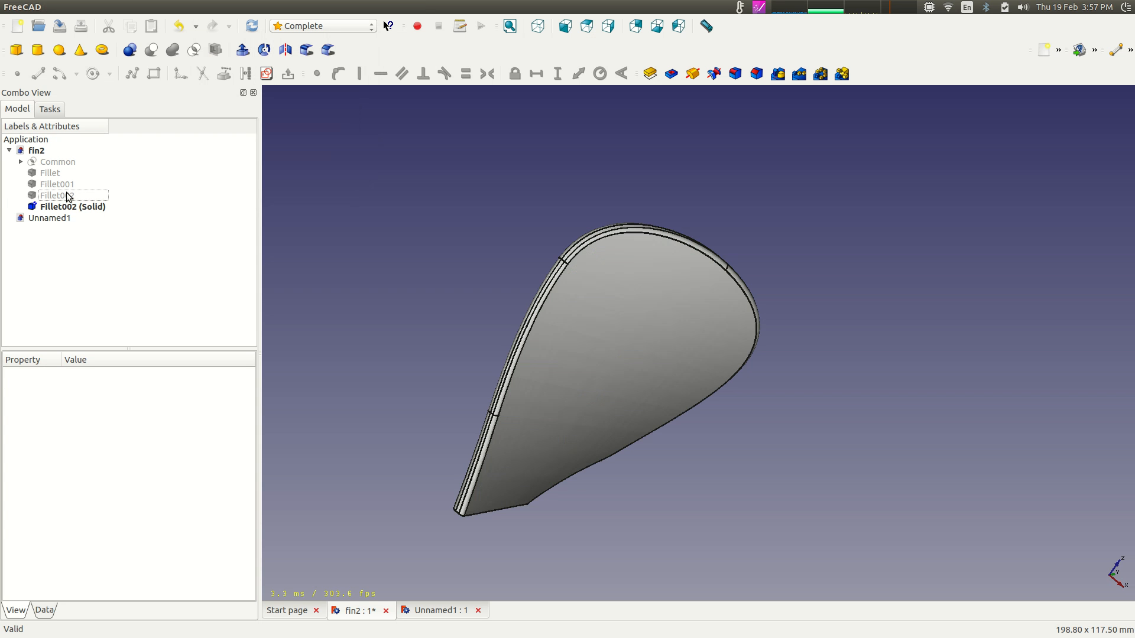
left_click(69, 196)
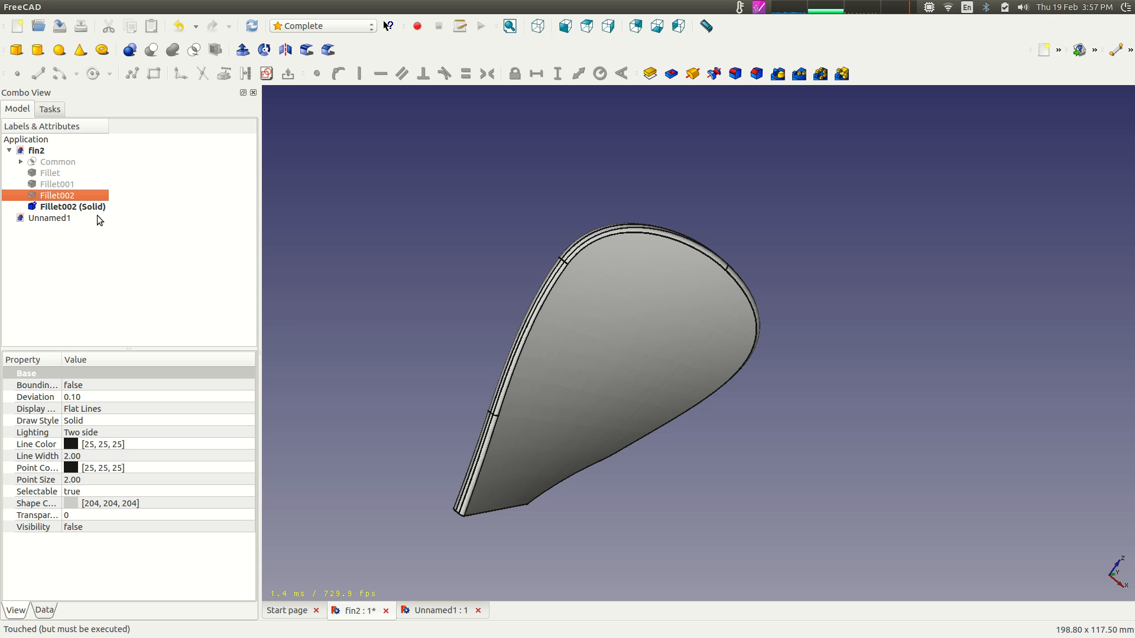
left_click(21, 162)
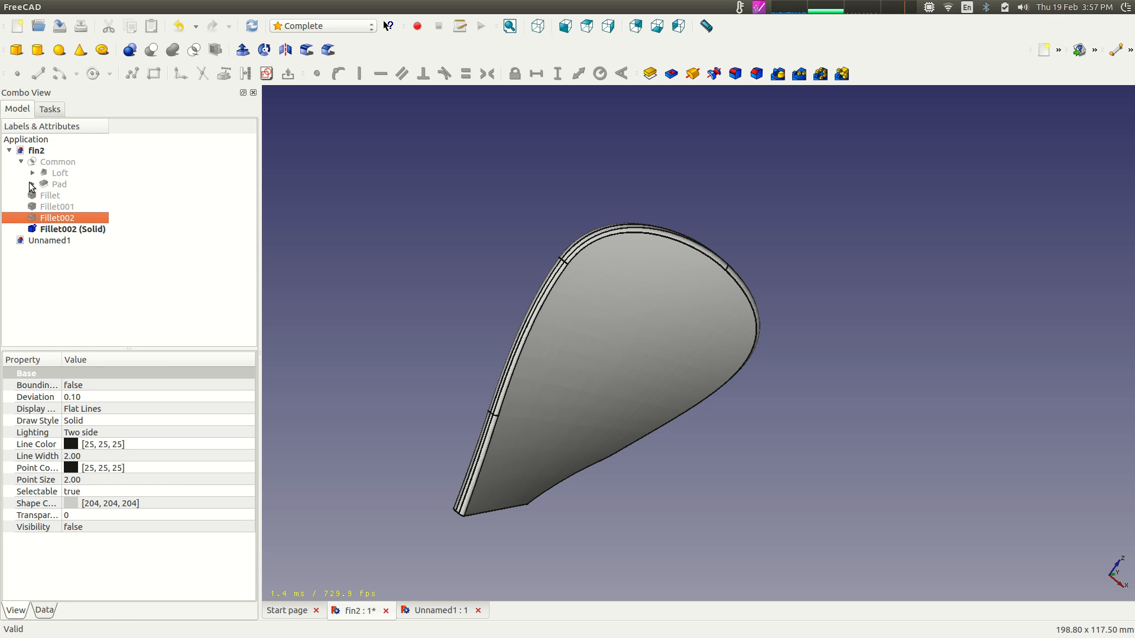
left_click(21, 162)
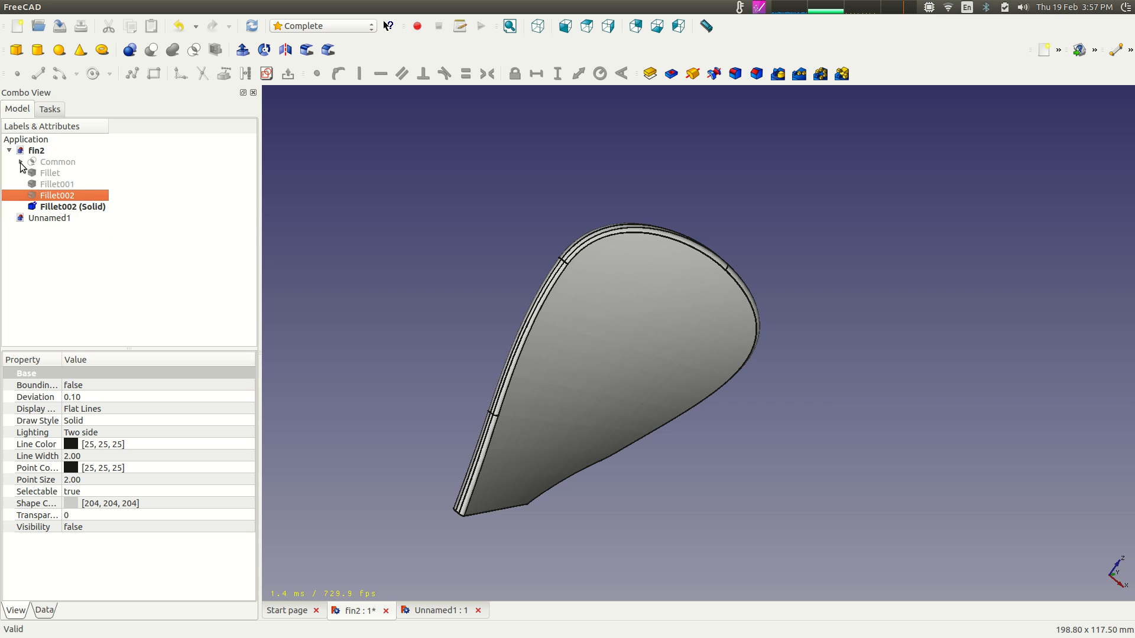
left_click(60, 207)
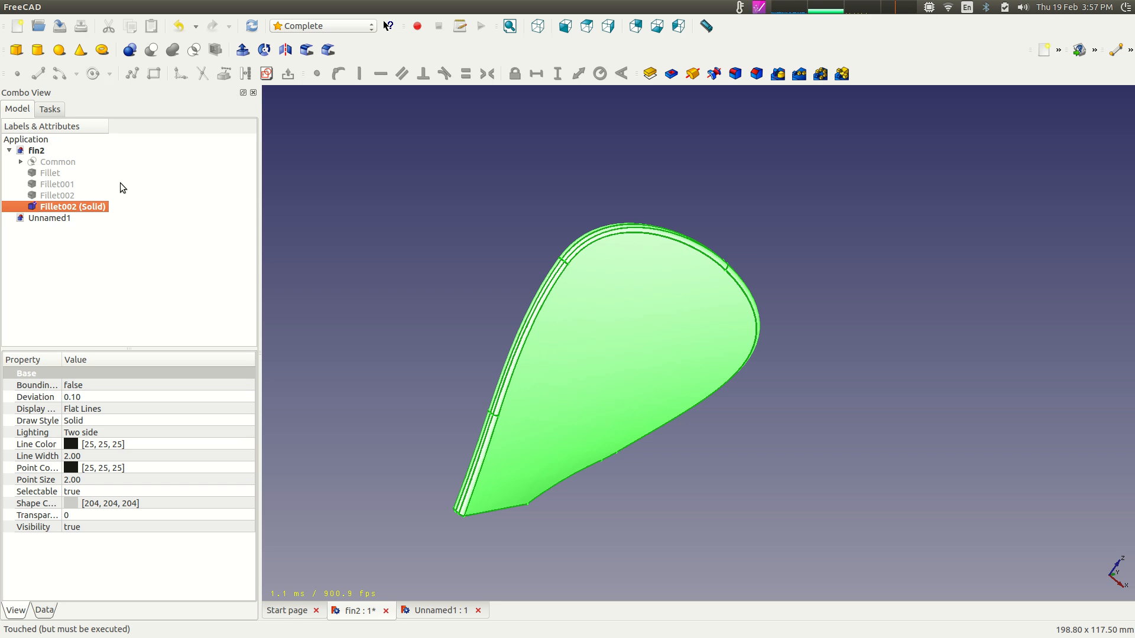
left_click(120, 250)
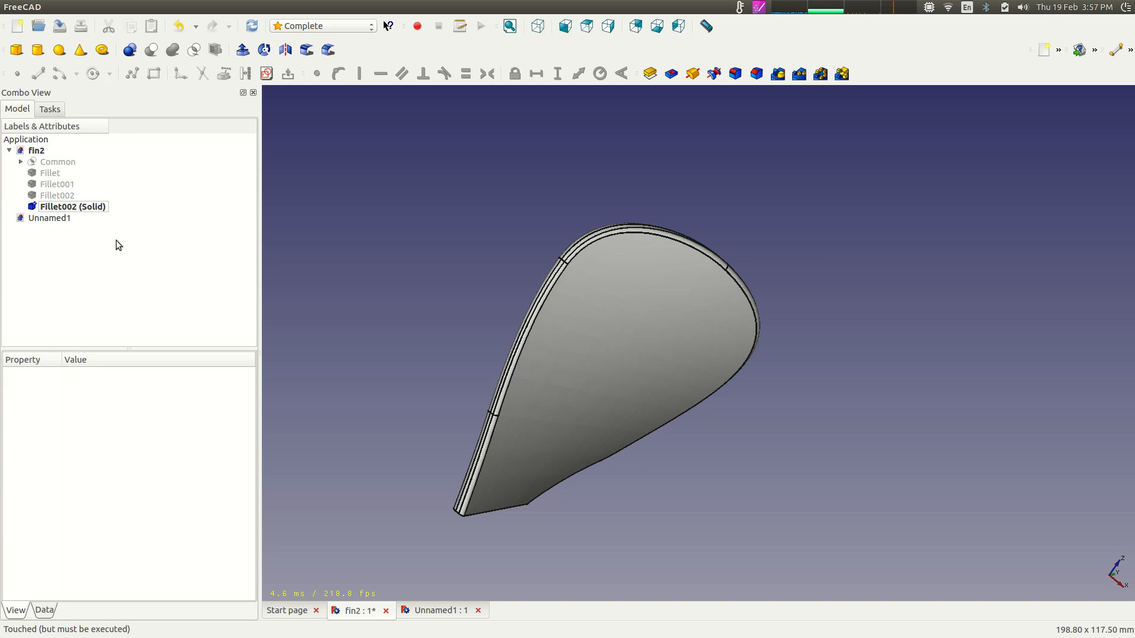
left_click(68, 195)
left_click(72, 207)
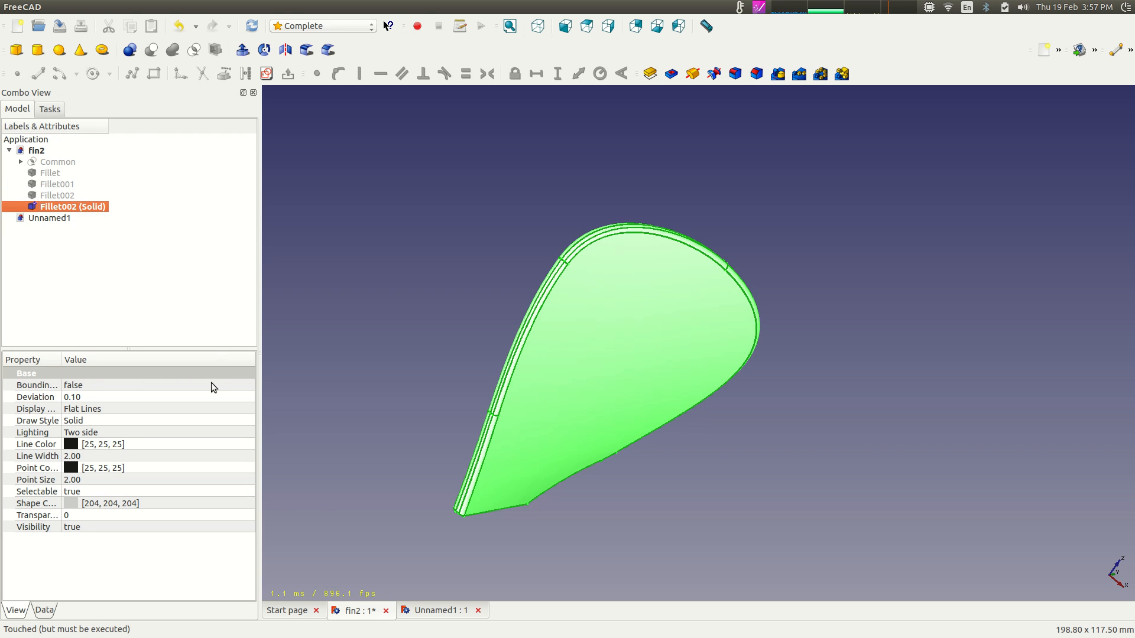
Save the fin2 document with the converted blade solid.
left_click(59, 26)
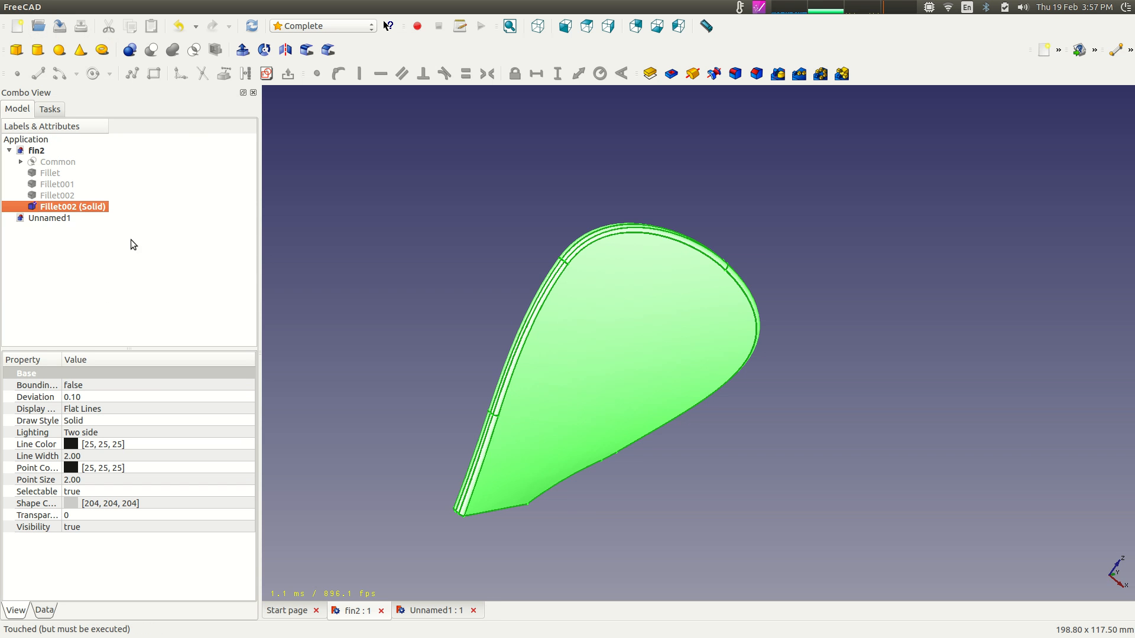
left_click(57, 276)
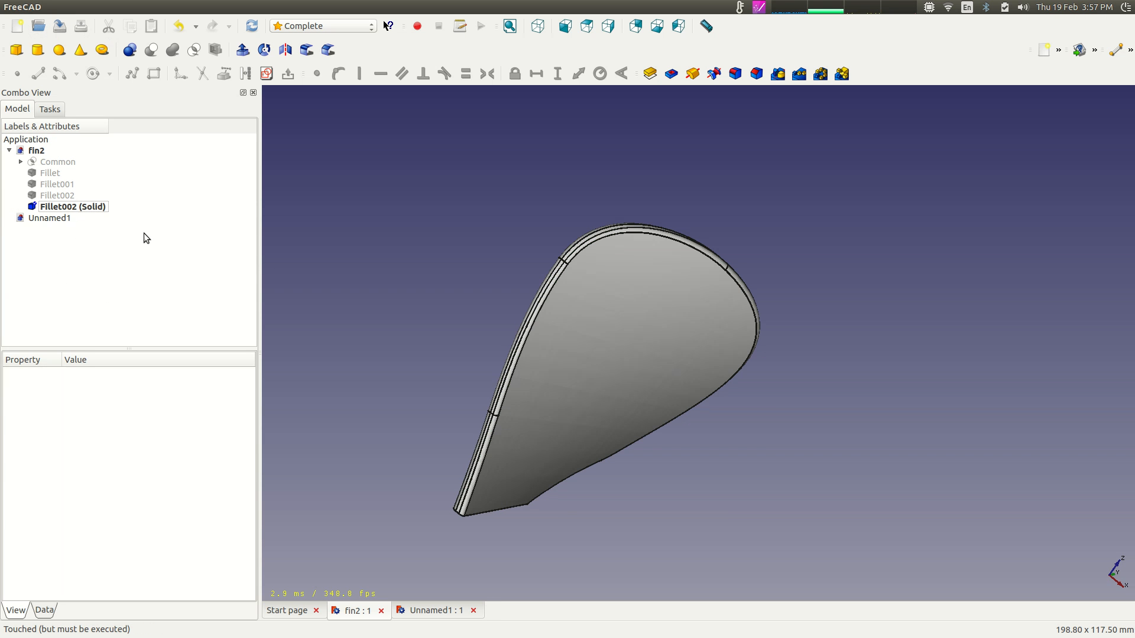
Copy the solid blade Fillet002 (Solid) from fin2 and paste it into the new empty document Unnamed1.
left_click(74, 207)
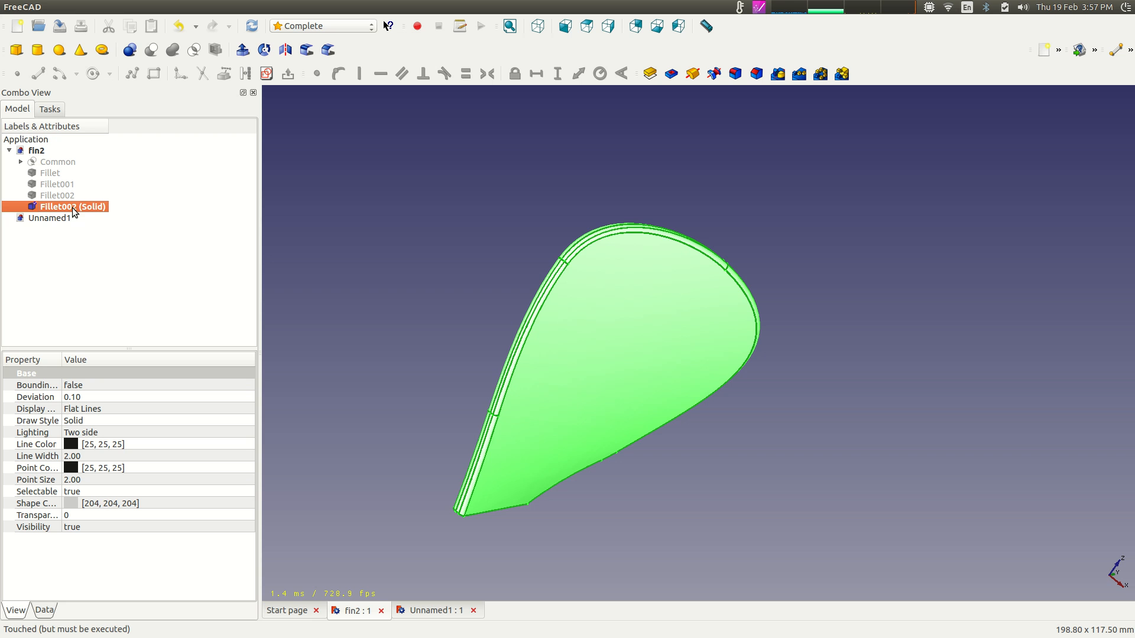
left_click(71, 6)
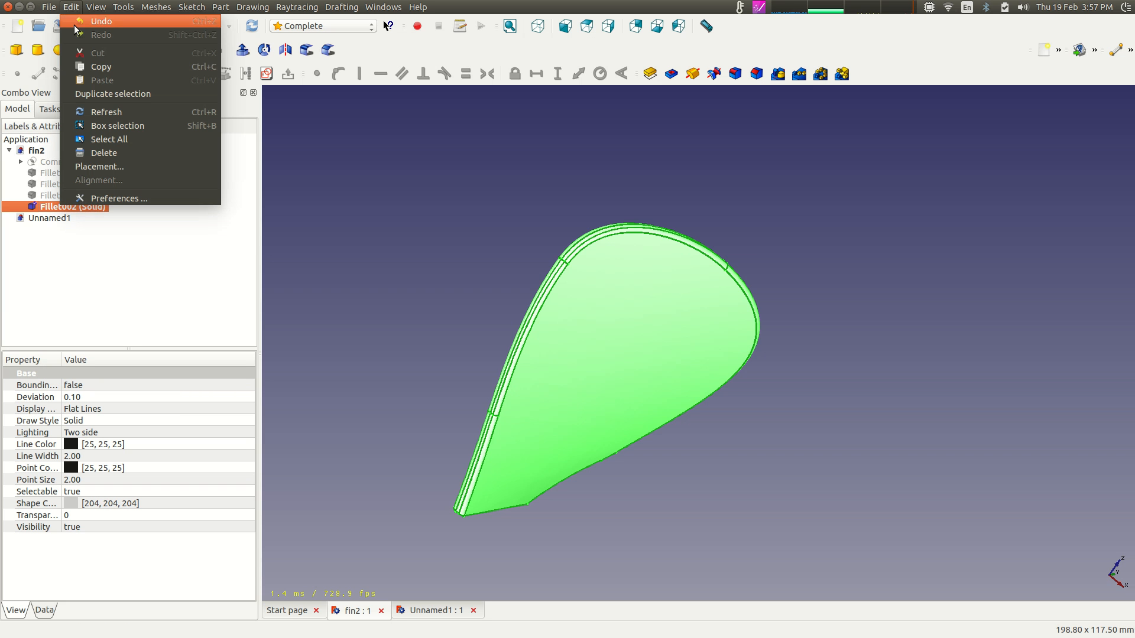
left_click(105, 66)
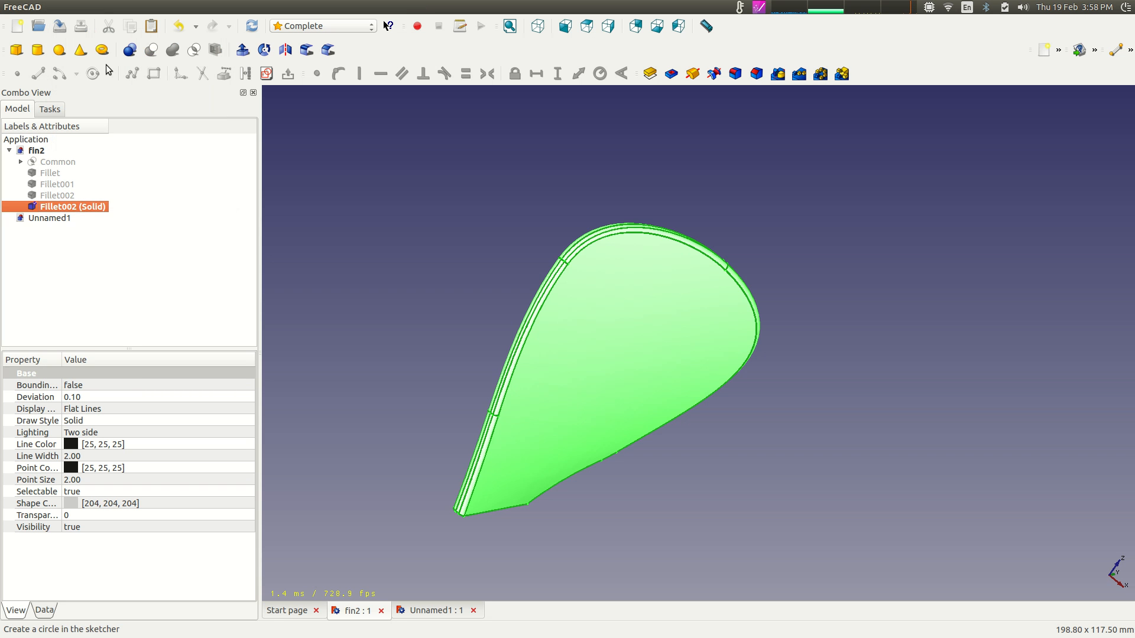
left_click(434, 611)
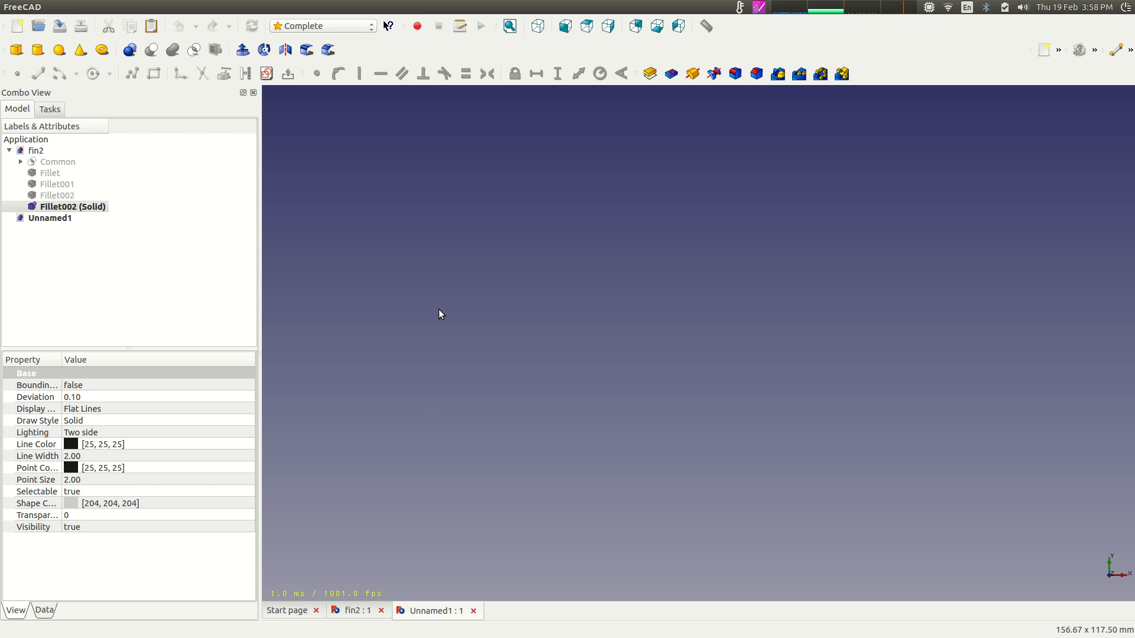
left_click(71, 7)
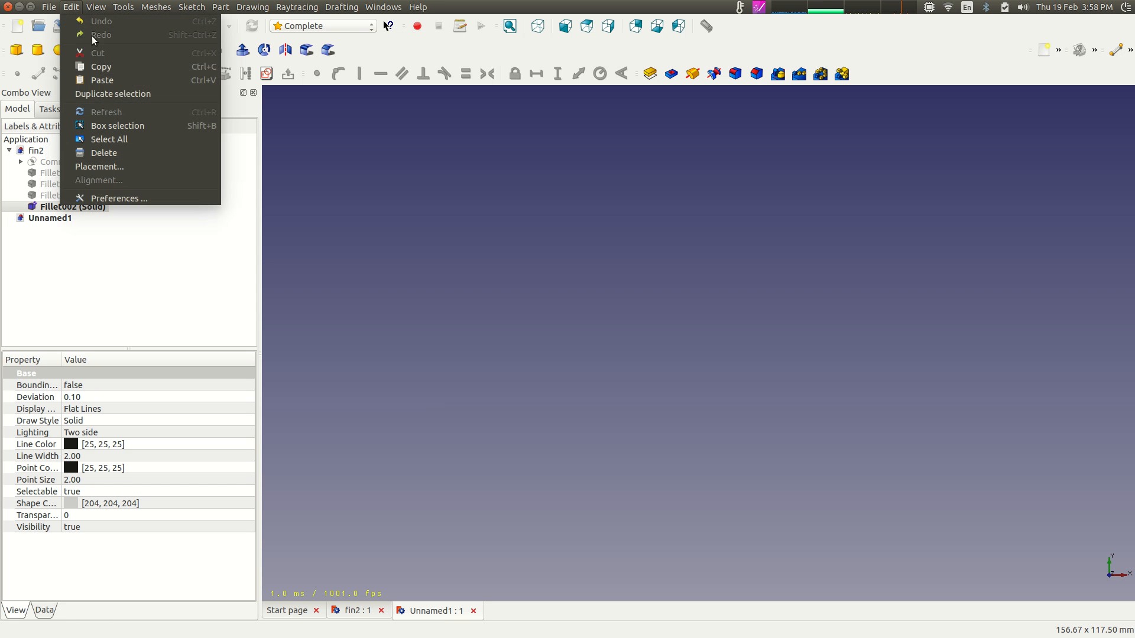
left_click(123, 79)
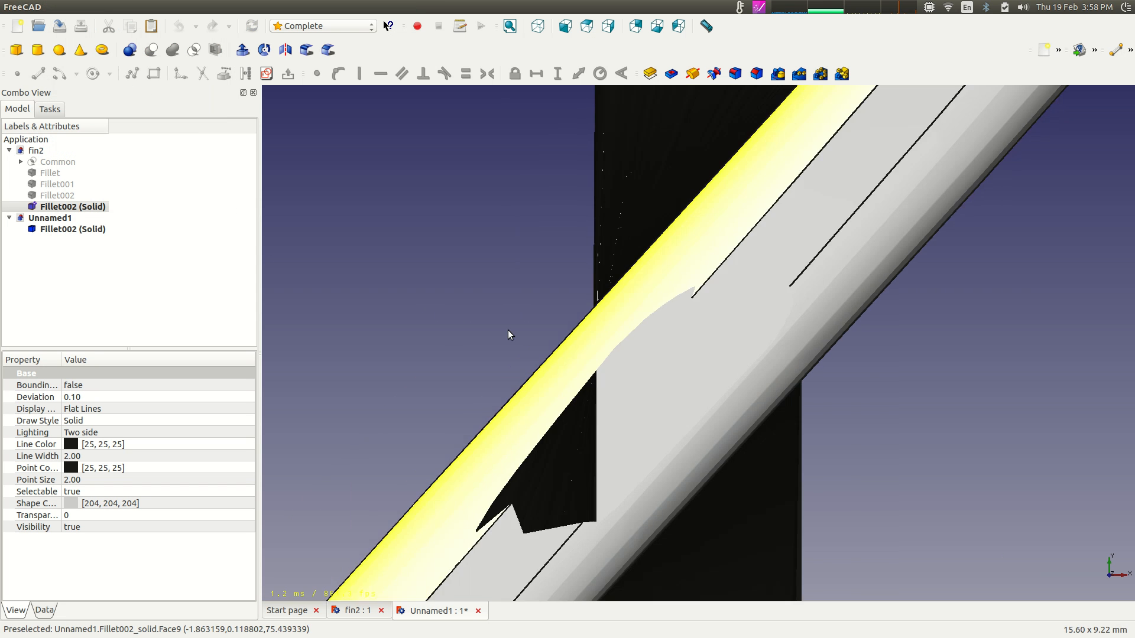
Paste three more copies of the solid blade into the Unnamed1 document.
scroll(508, 330, "down", 13)
middle_click_drag(800, 347, 692, 268)
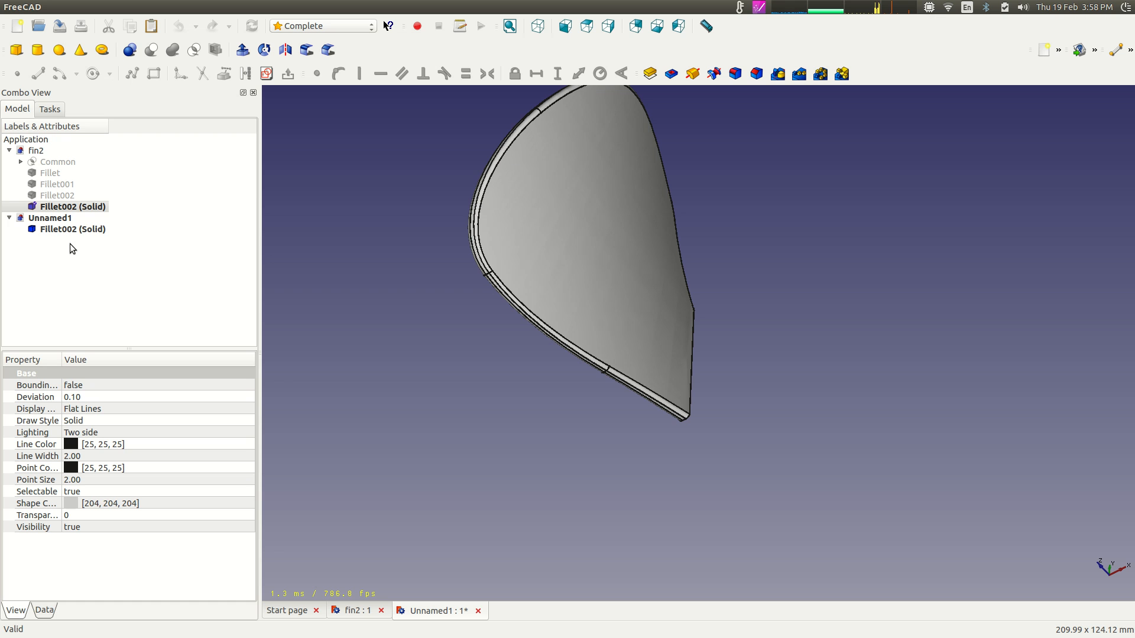
key("ctrl+v")
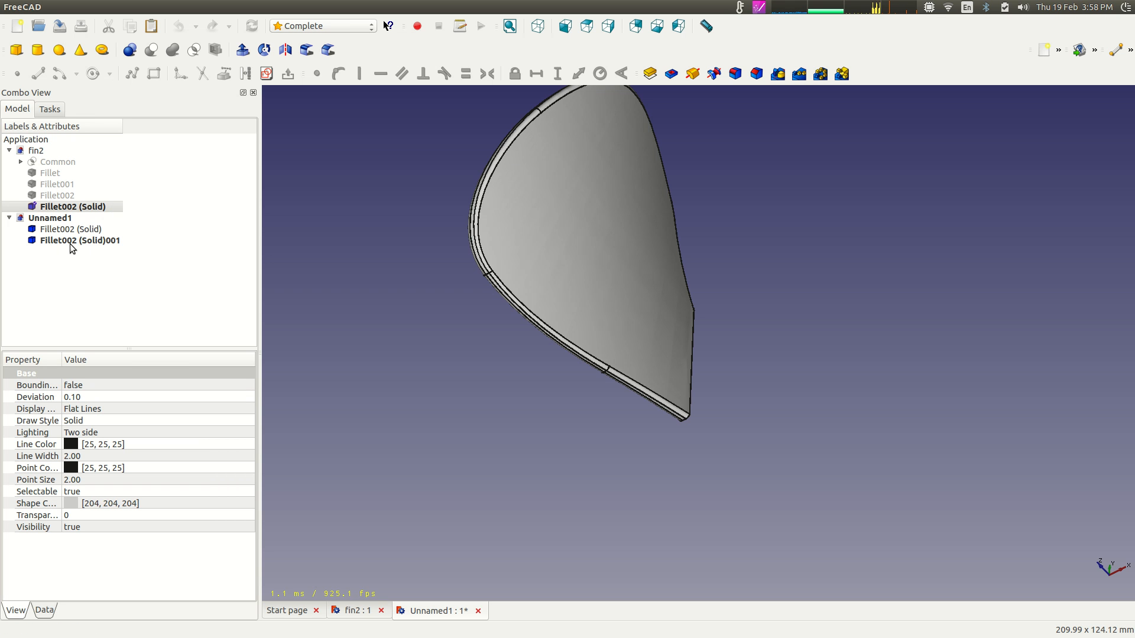
key("ctrl+v")
key("ctrl+v")
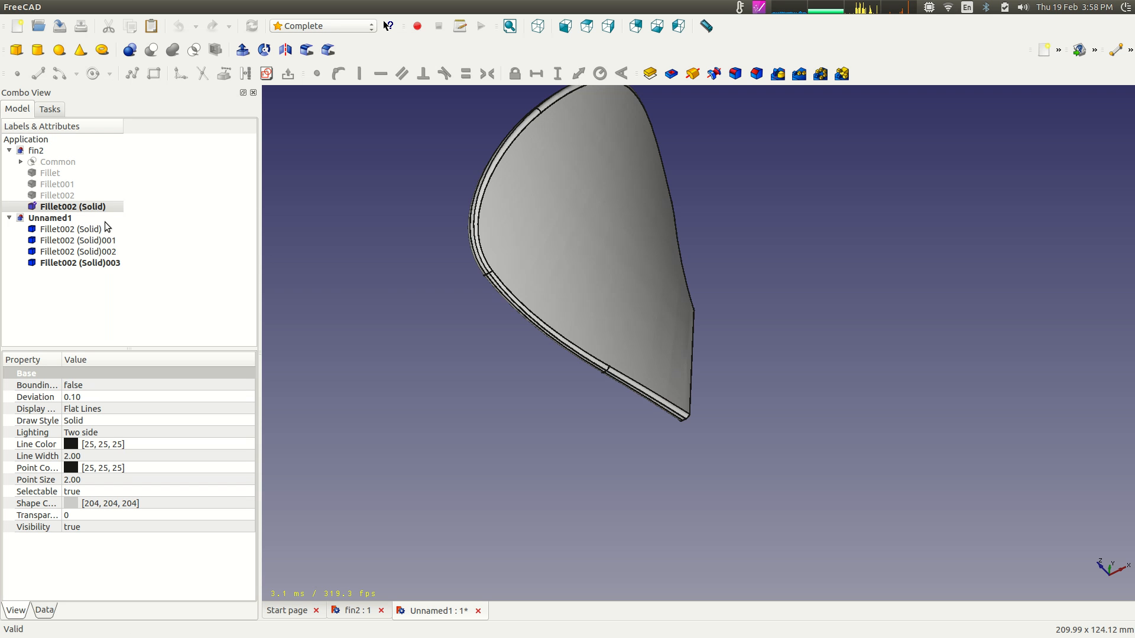
left_click(164, 250)
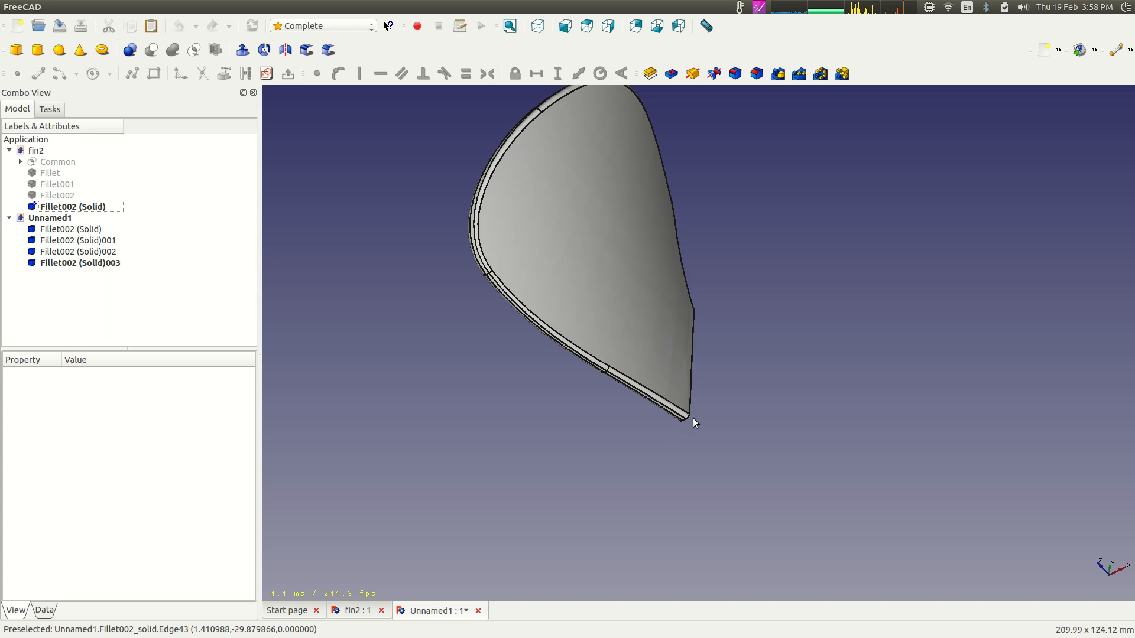
Rotate the second blade copy, Fillet002 (Solid)001, by 90° about the Y axis using its placement.
middle_click_drag(798, 253, 685, 282)
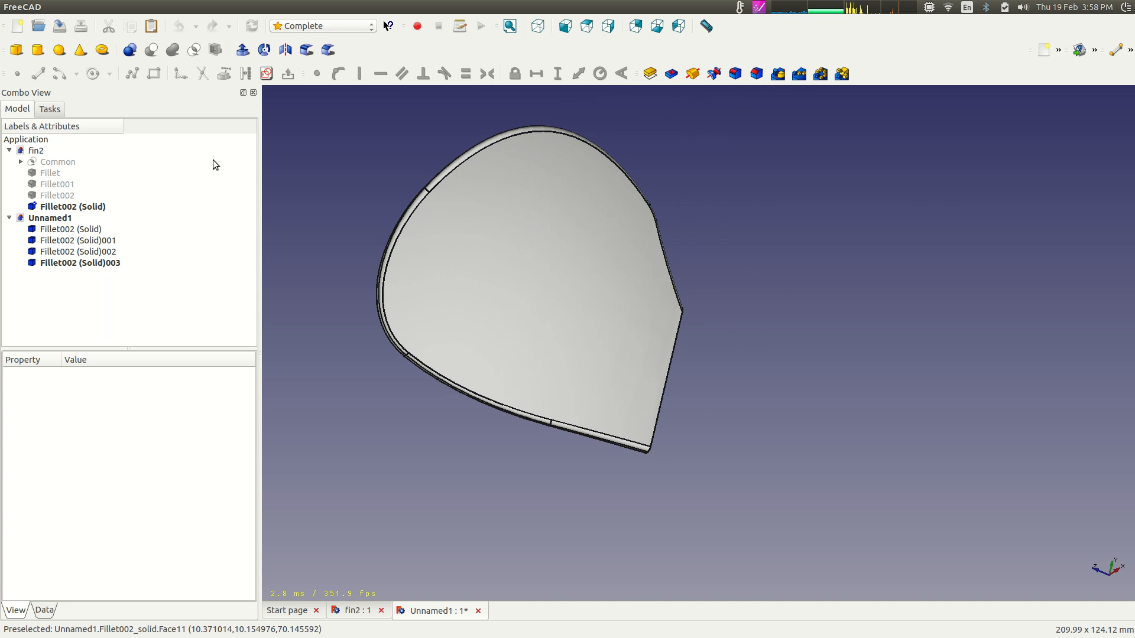
left_click(86, 229)
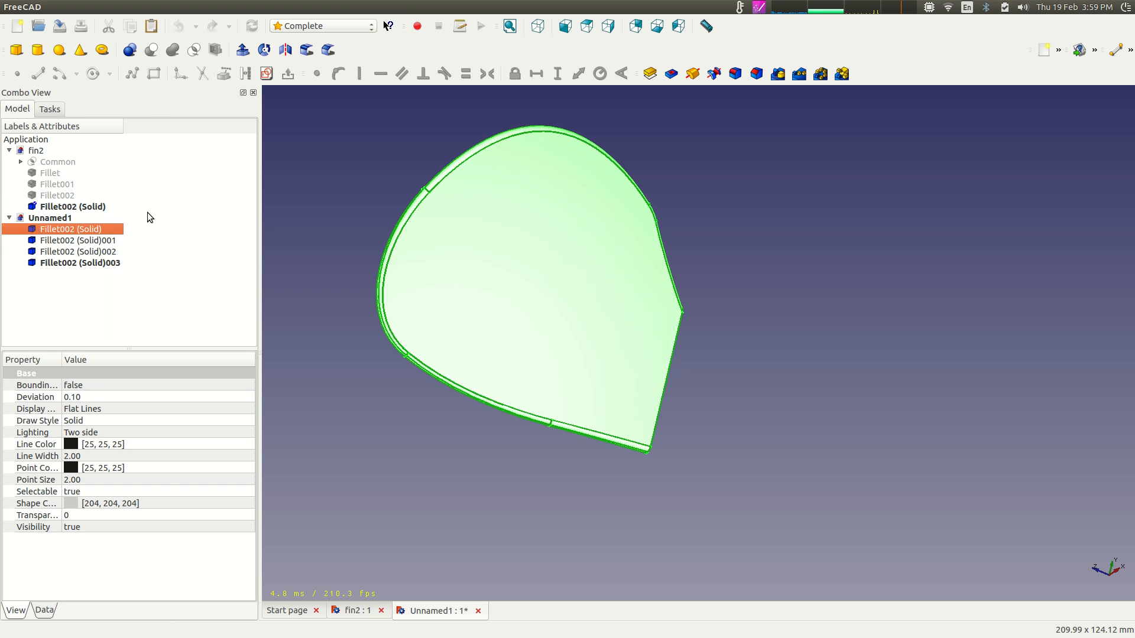
left_click(81, 241)
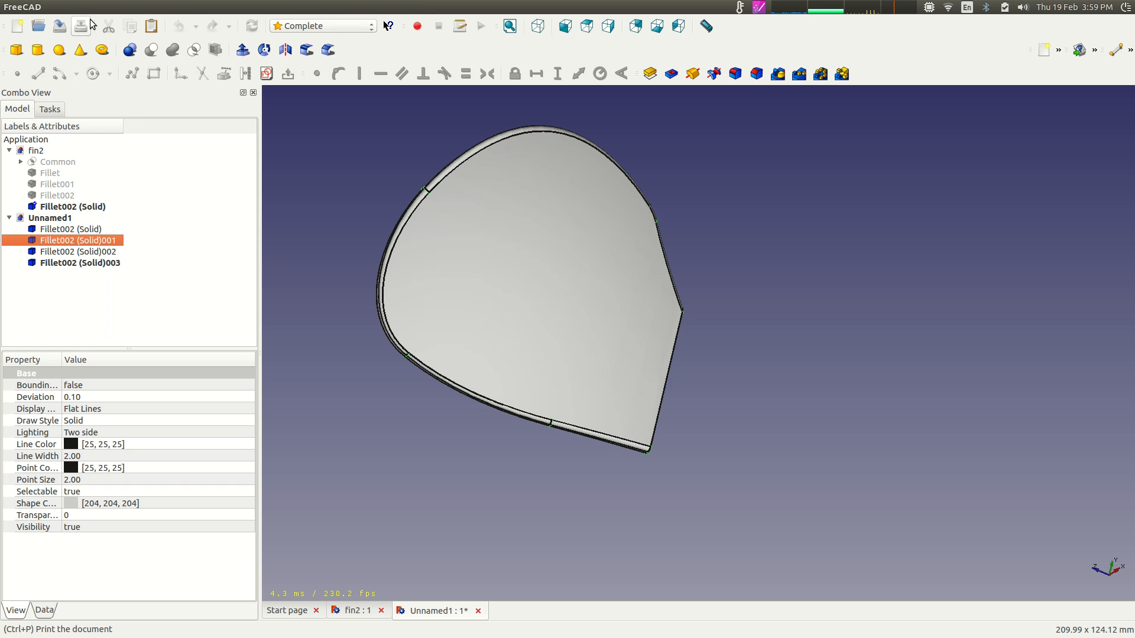
left_click(71, 7)
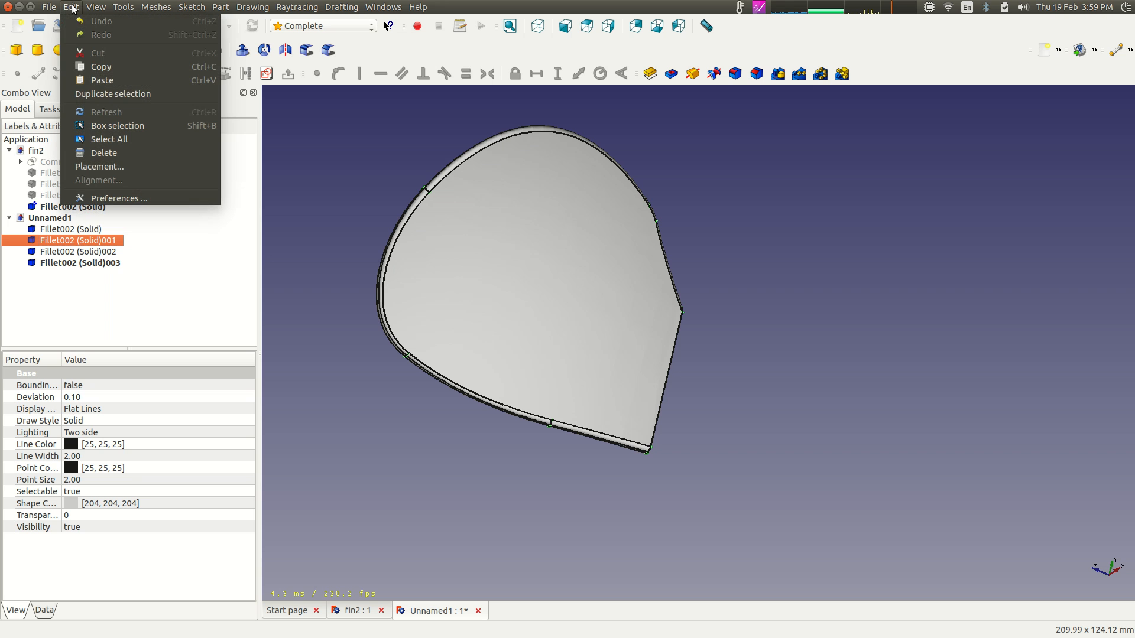
left_click(104, 167)
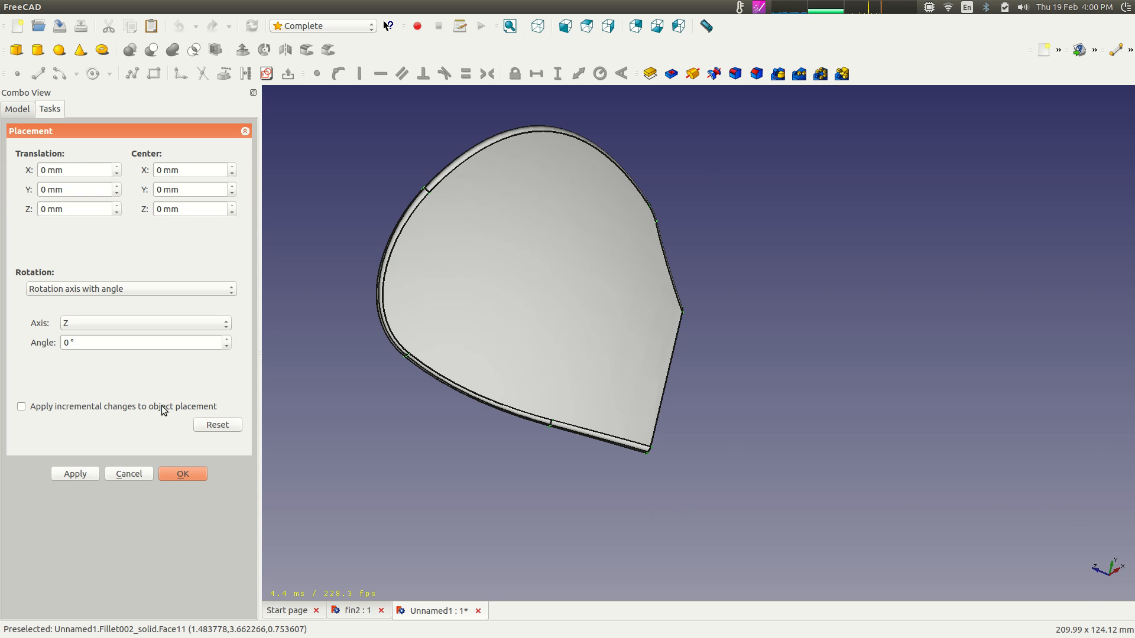
left_click(227, 327)
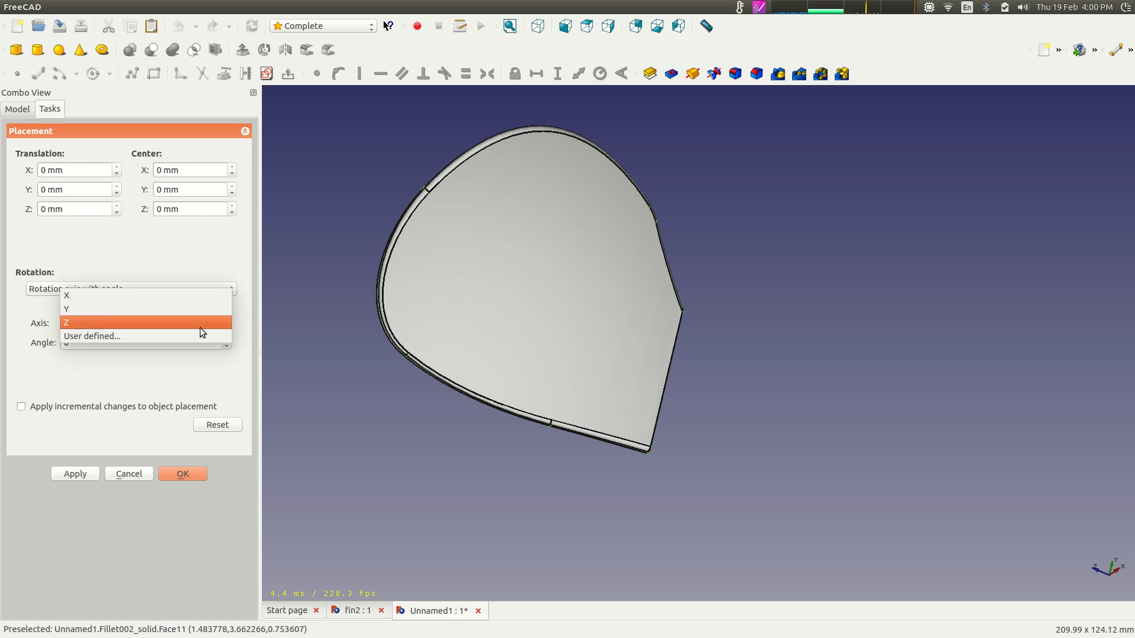
left_click(197, 311)
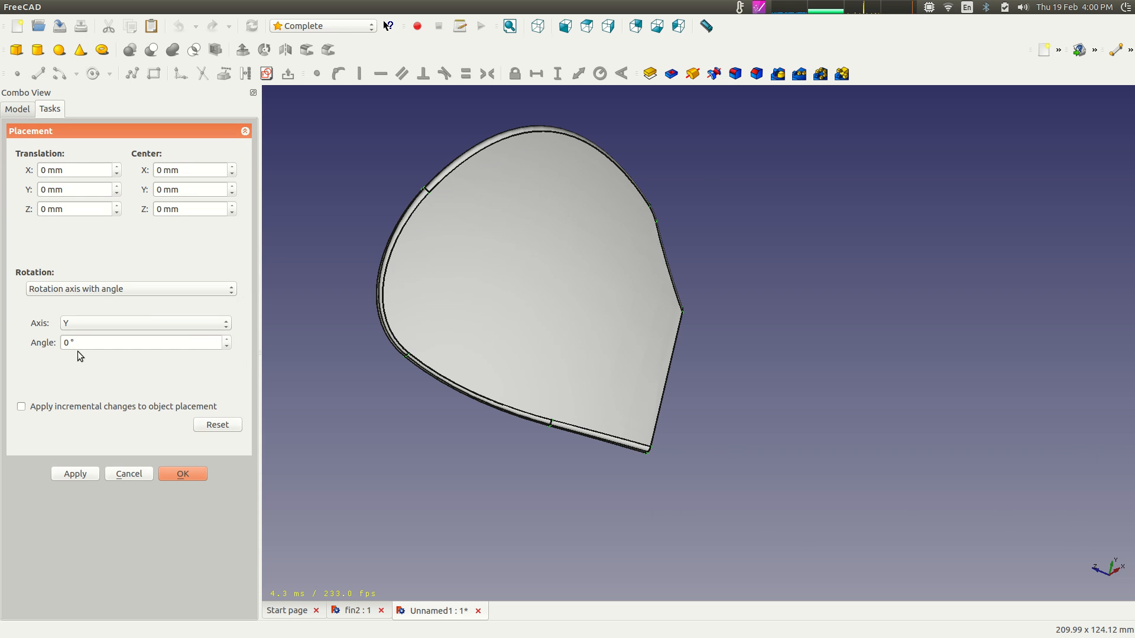
double_click(64, 344)
type("90")
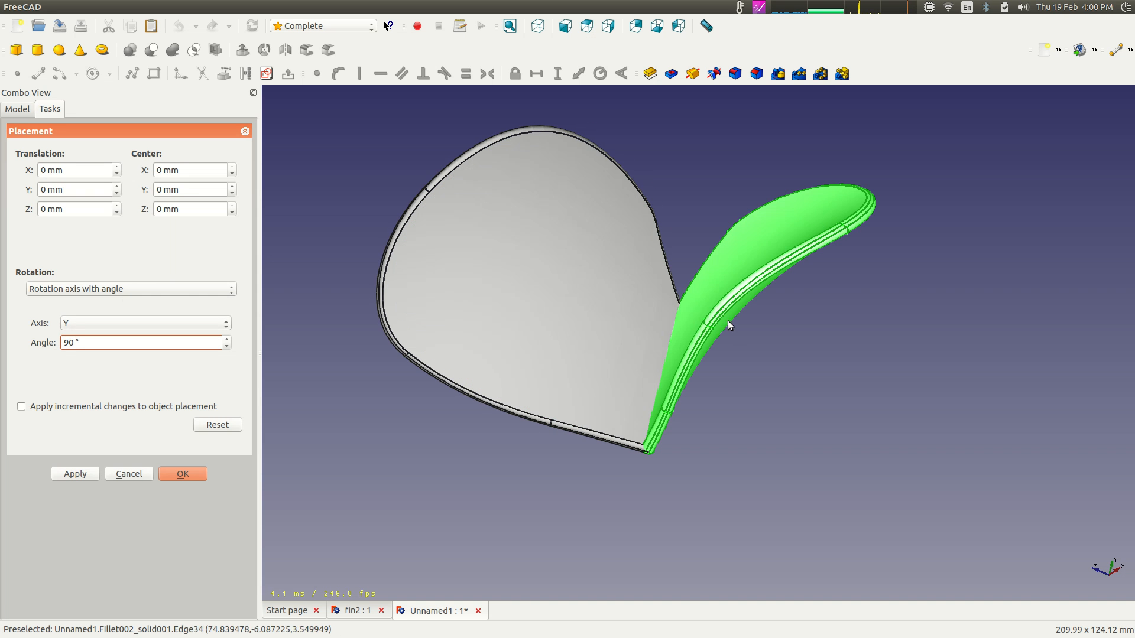
left_click(84, 473)
left_click(200, 474)
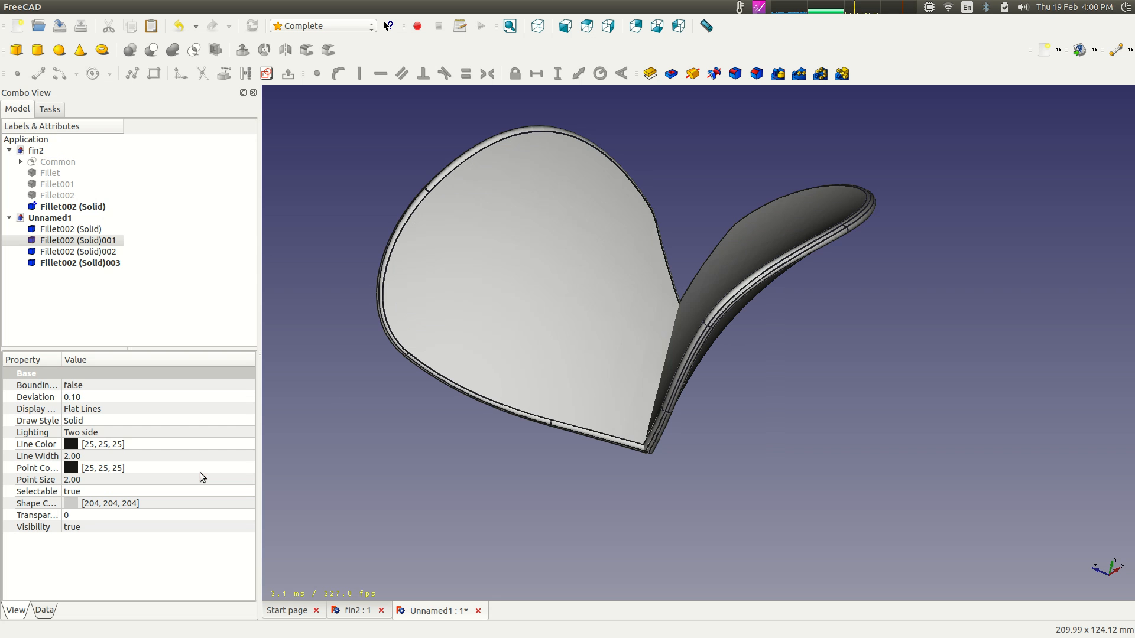
Rotate the third blade copy, Fillet002 (Solid)002, by 180° about the Y axis using its placement.
left_click(99, 251)
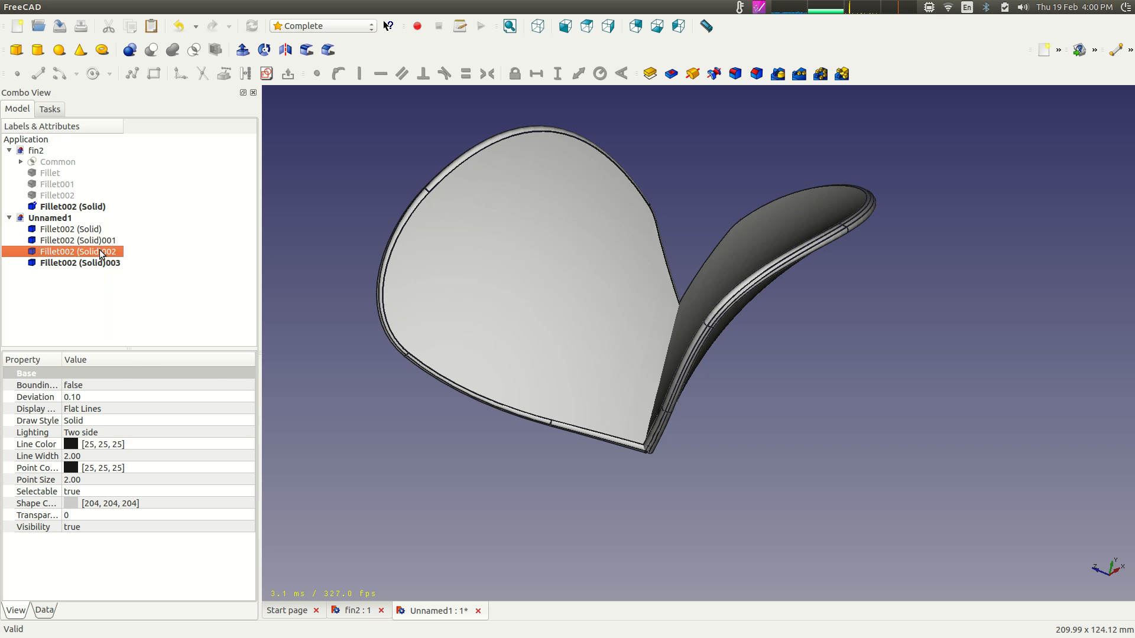
right_click(99, 251)
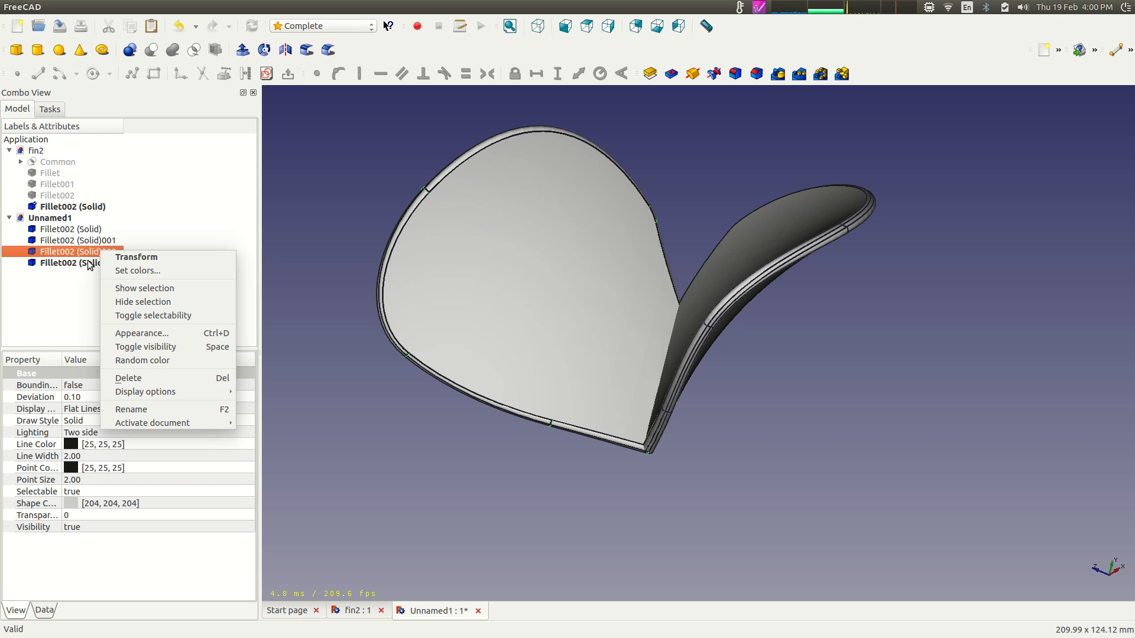
key("Escape")
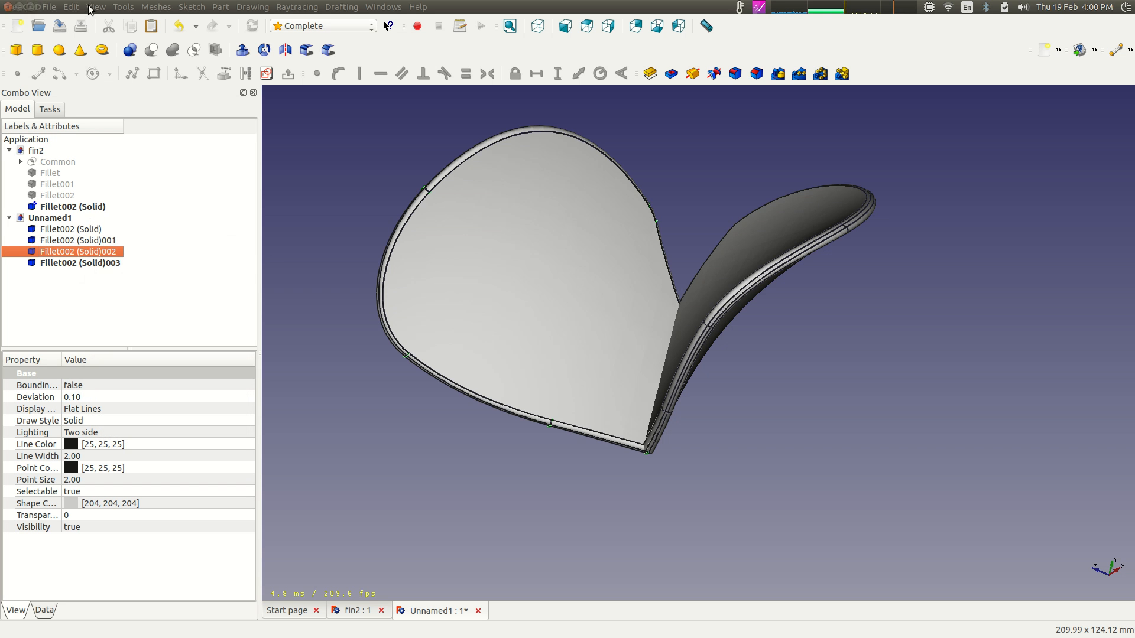
left_click(71, 6)
left_click(117, 166)
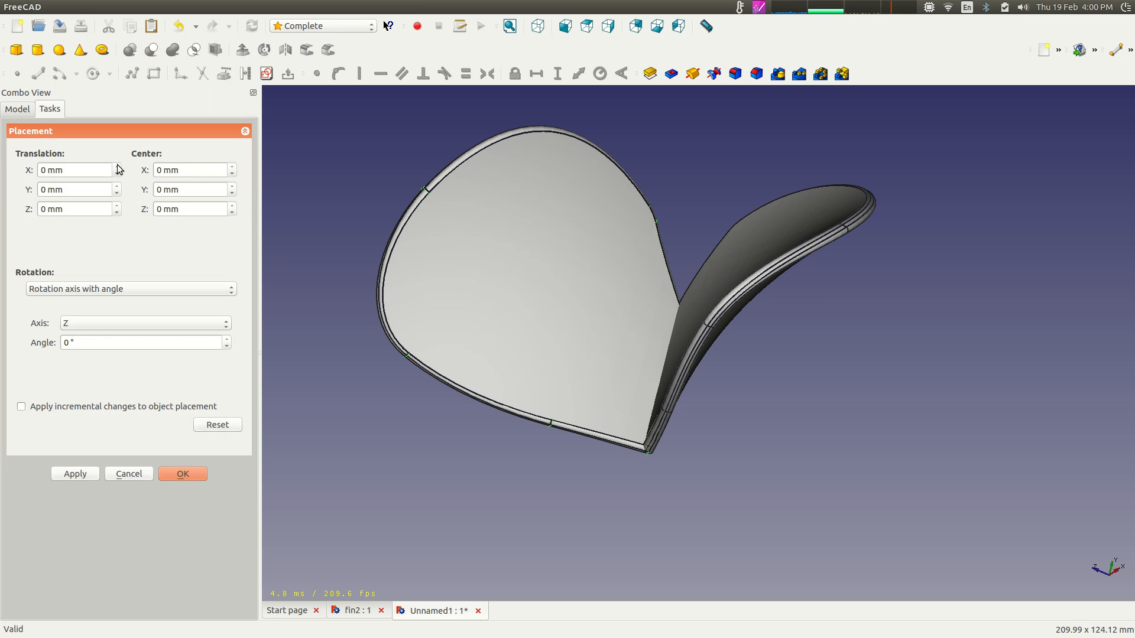
left_click(222, 325)
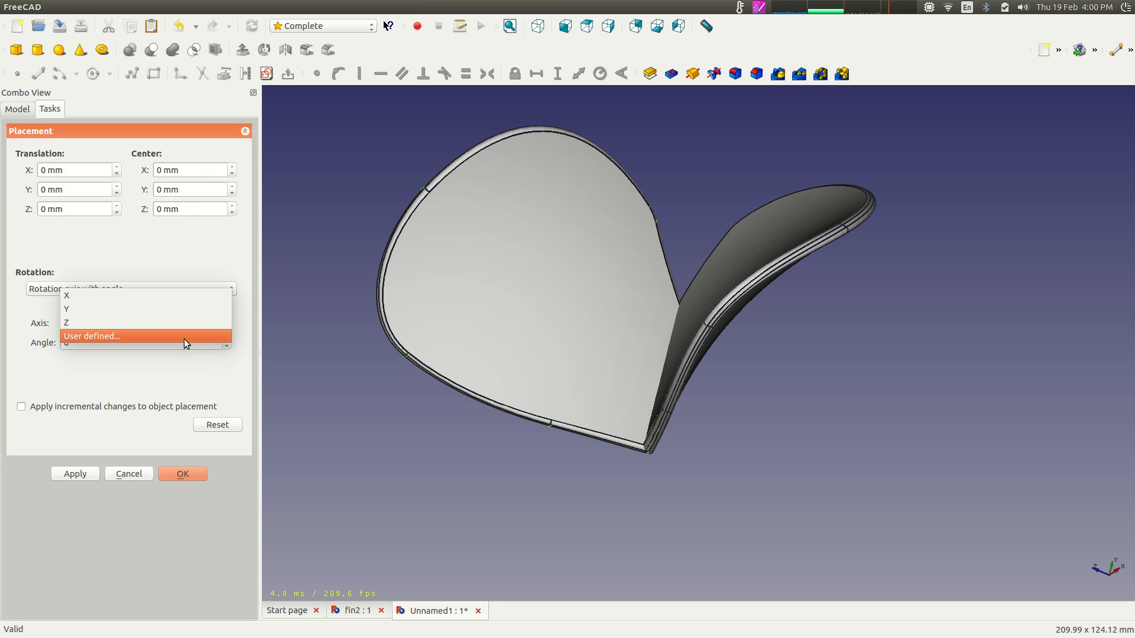
left_click(190, 310)
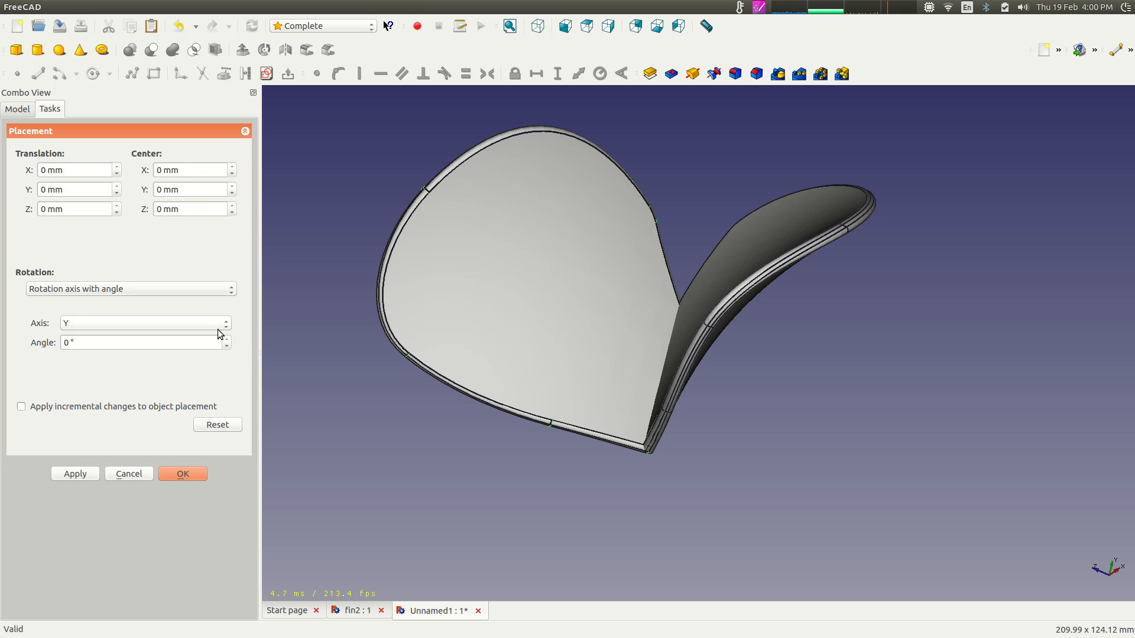
double_click(69, 343)
type("180")
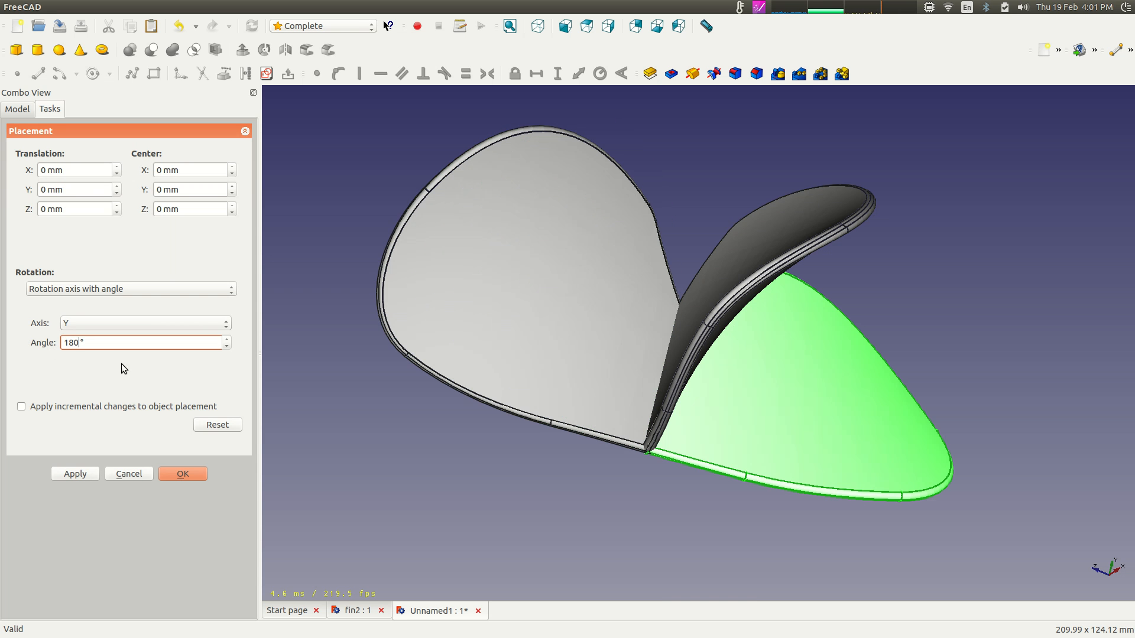
left_click(94, 474)
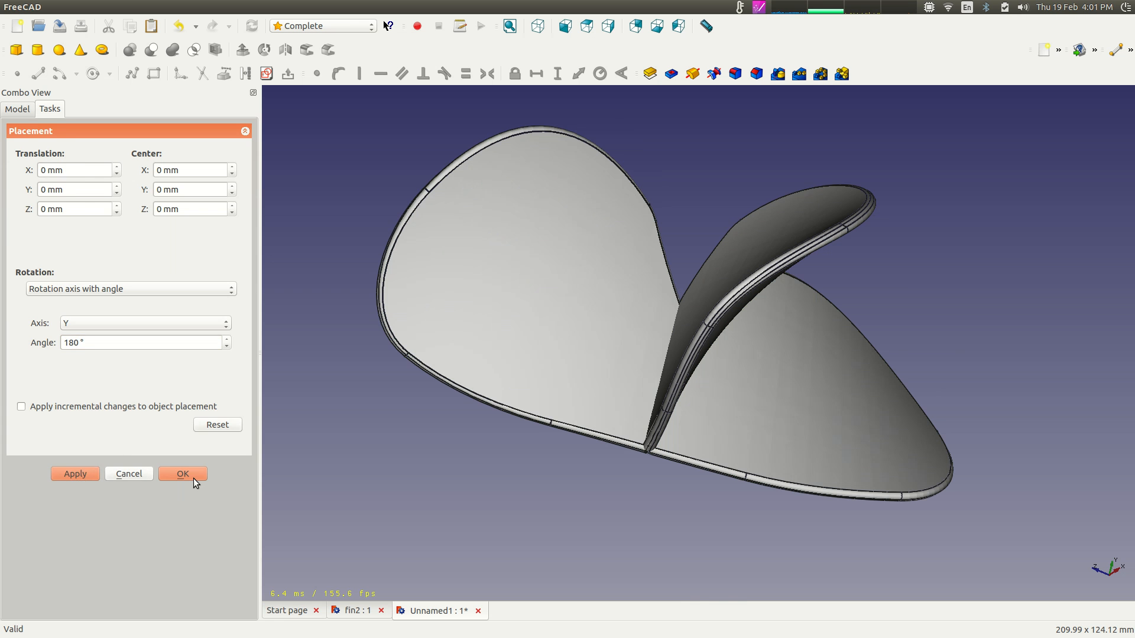
left_click(193, 477)
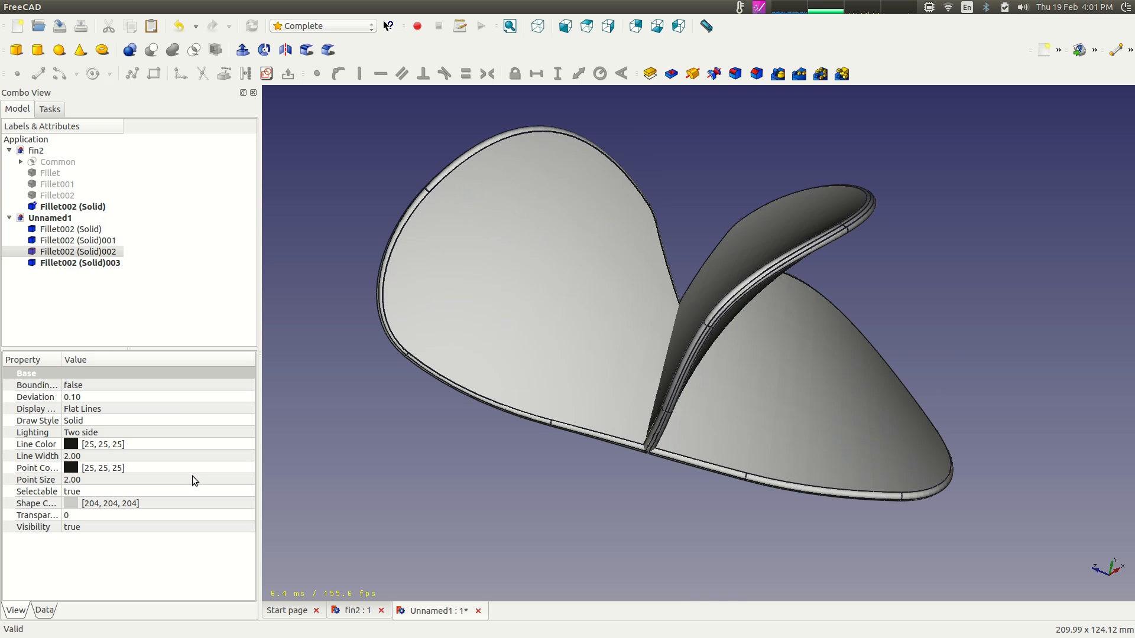
Rotate the fourth blade copy, Fillet002 (Solid)003, by 270° about the Y axis using its placement.
left_click(112, 265)
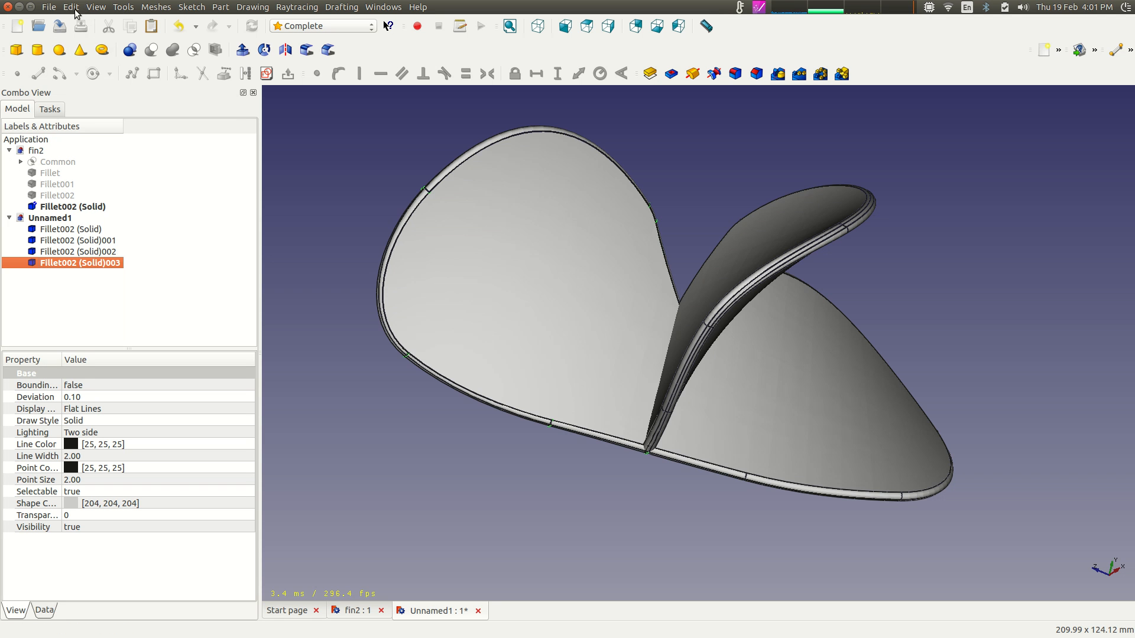
left_click(77, 8)
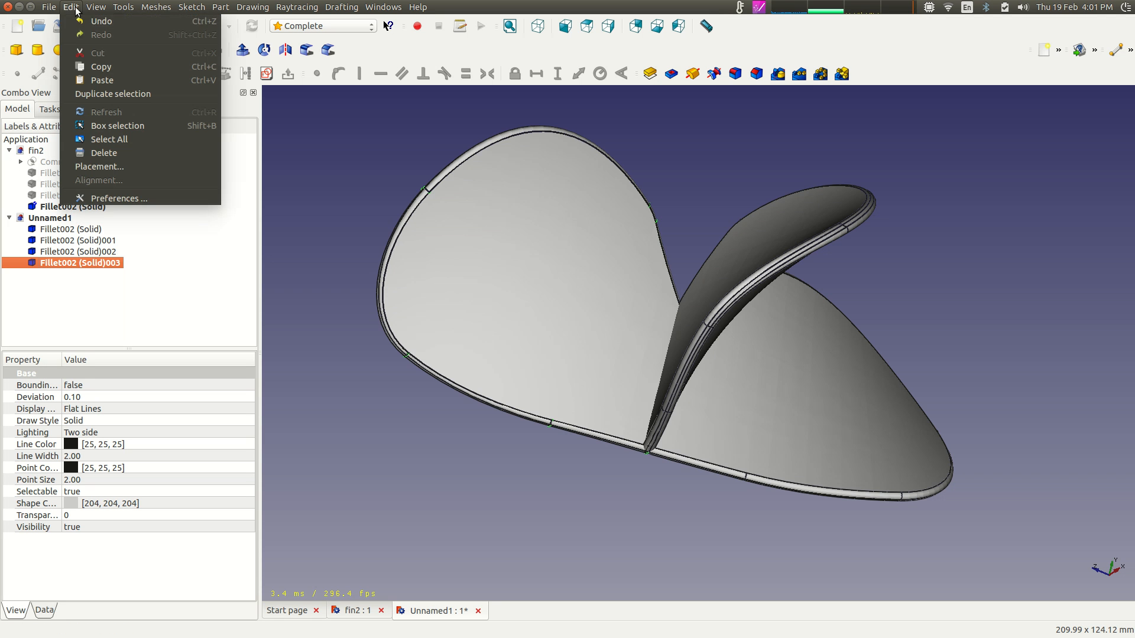
left_click(133, 166)
left_click(230, 322)
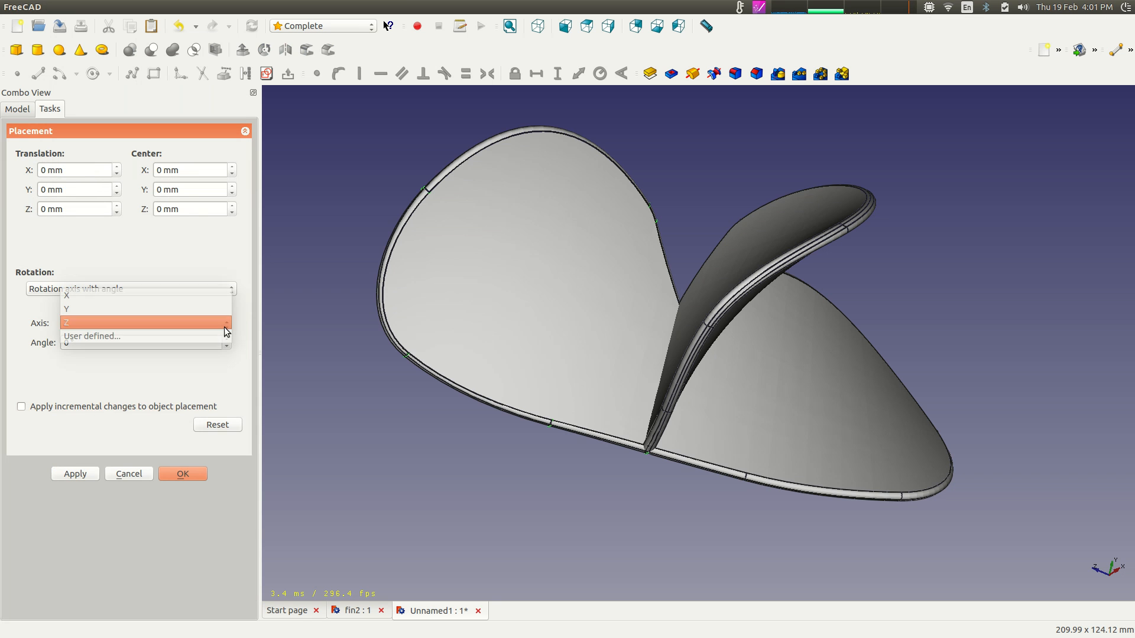
left_click(200, 316)
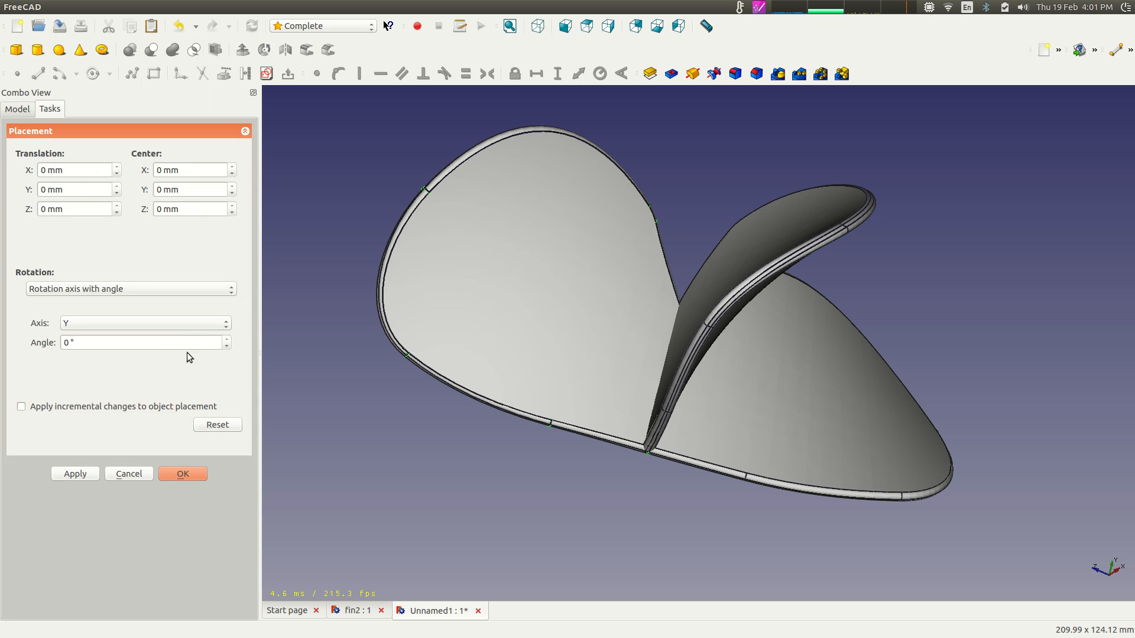
left_click(227, 346)
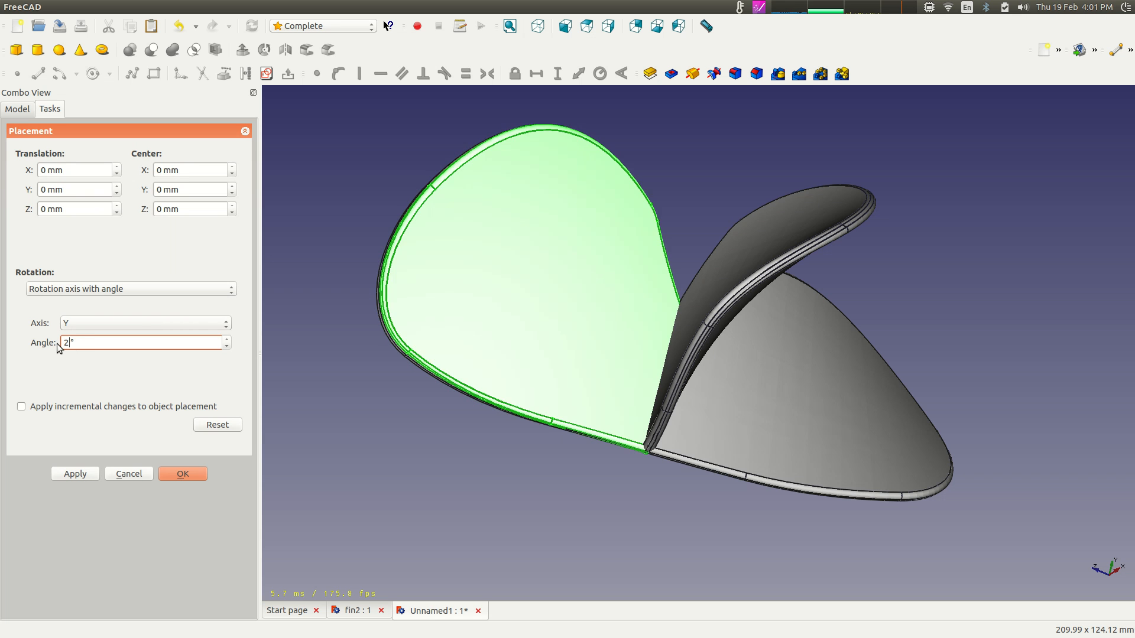
type("270")
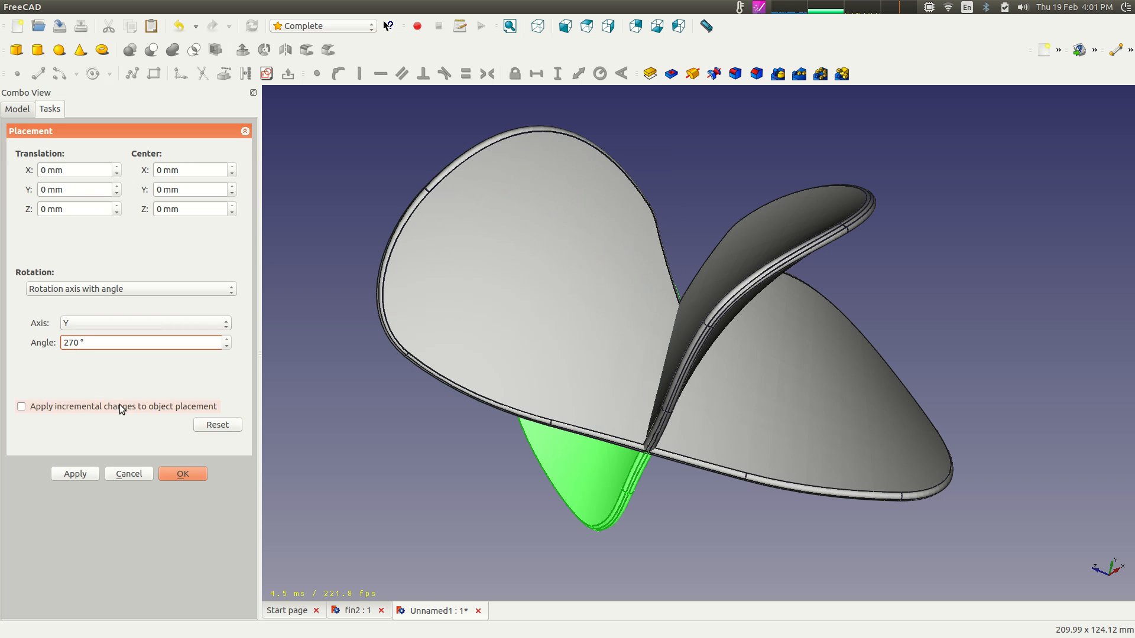
left_click(80, 474)
left_click(184, 474)
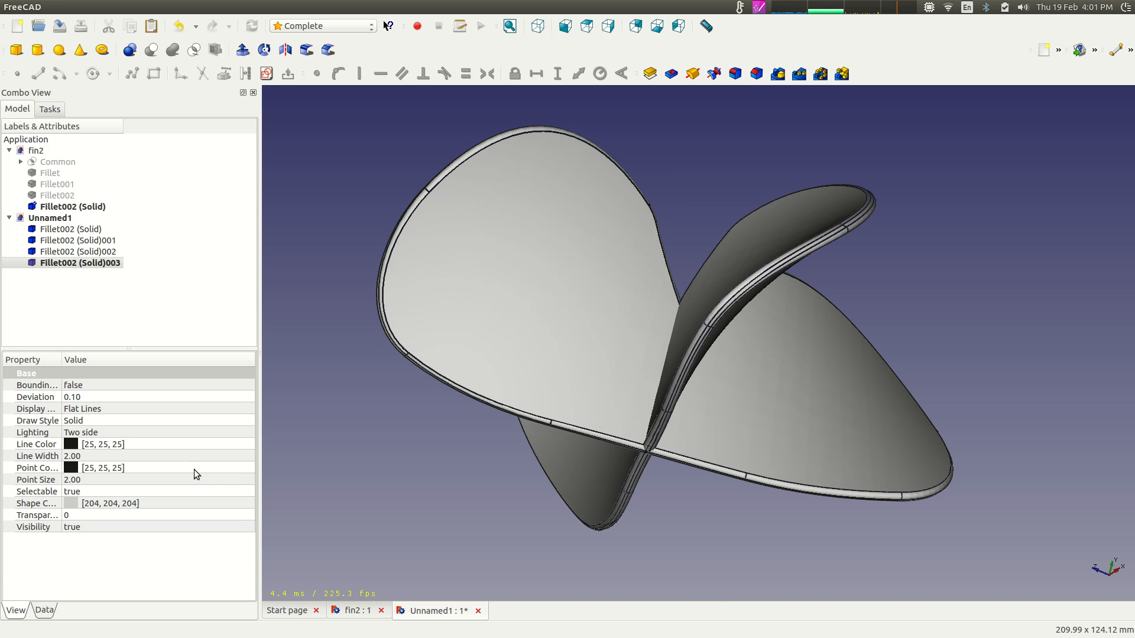
Examine the four-blade assembly from several standard views, with a close look at where the blades meet in the centre.
middle_click_drag(674, 509, 713, 436)
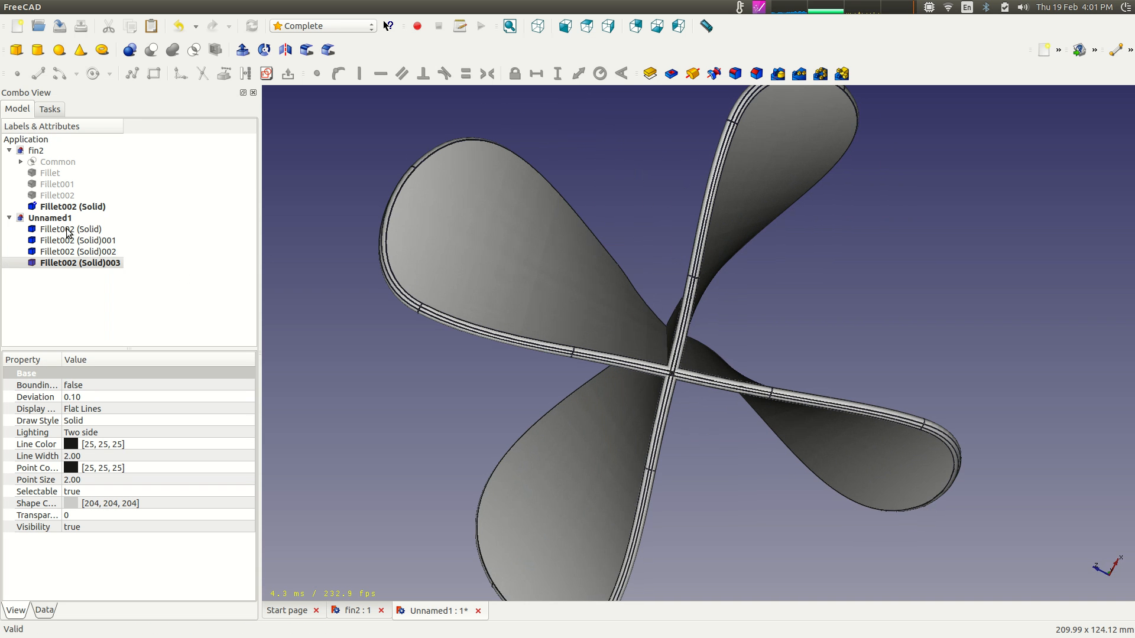
middle_click_drag(894, 259, 744, 246)
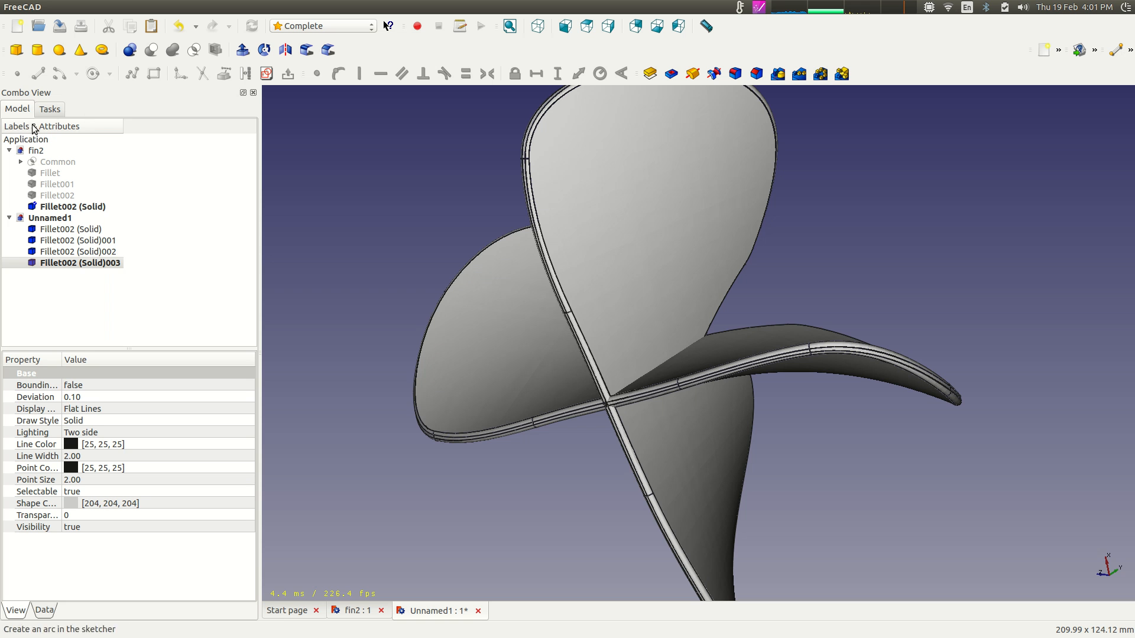
left_click(566, 27)
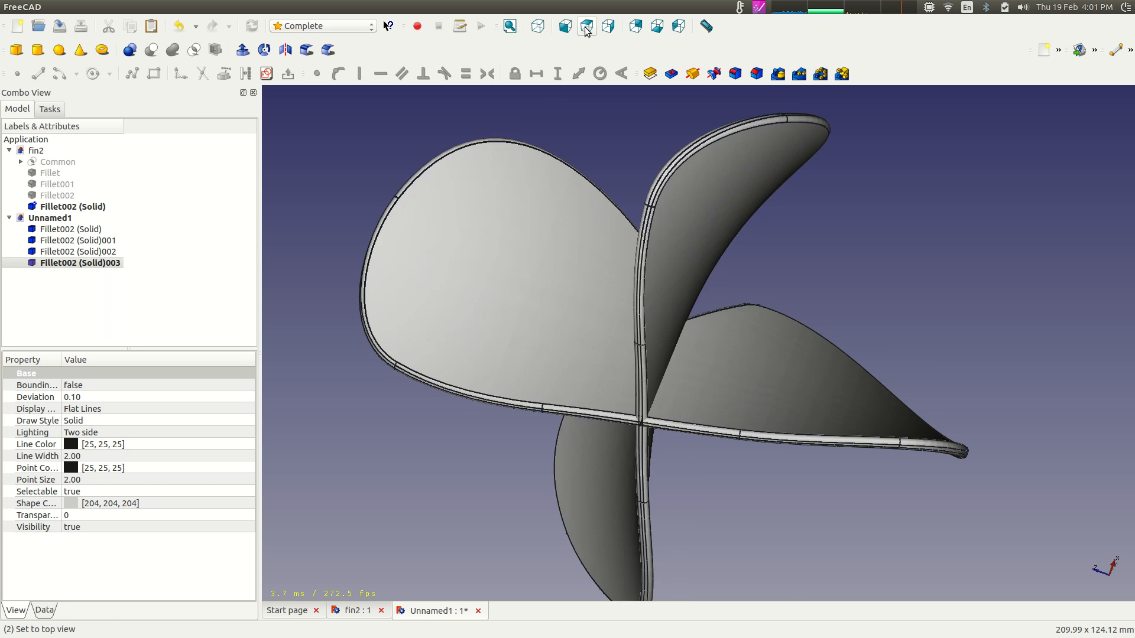
left_click(587, 26)
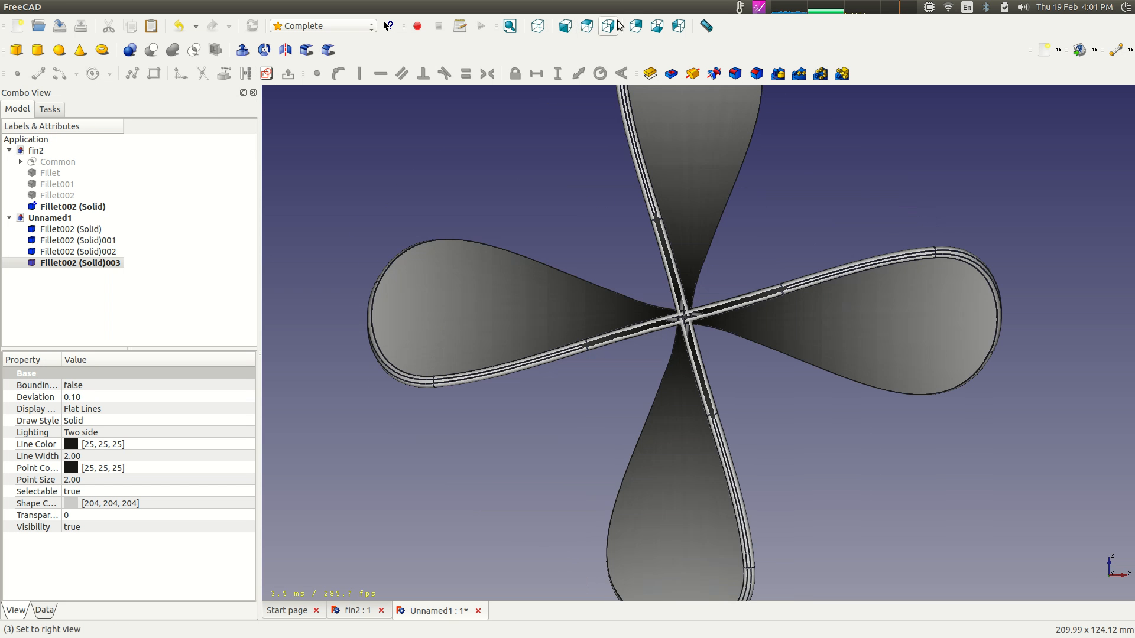
left_click(605, 28)
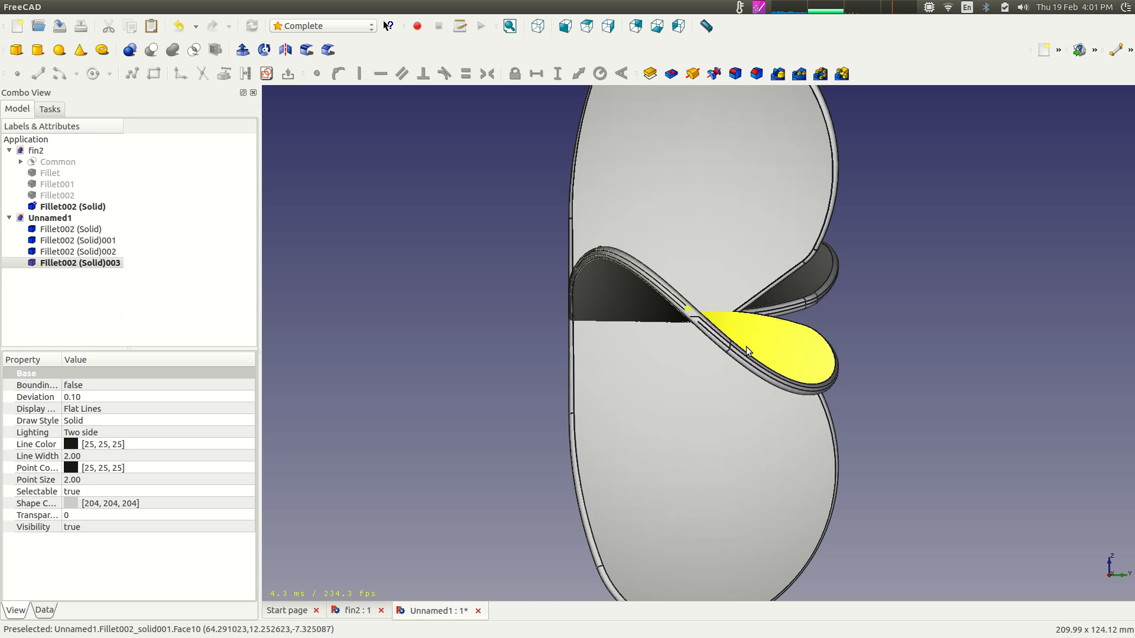
scroll(622, 338, "up", 4)
scroll(638, 338, "up", 3)
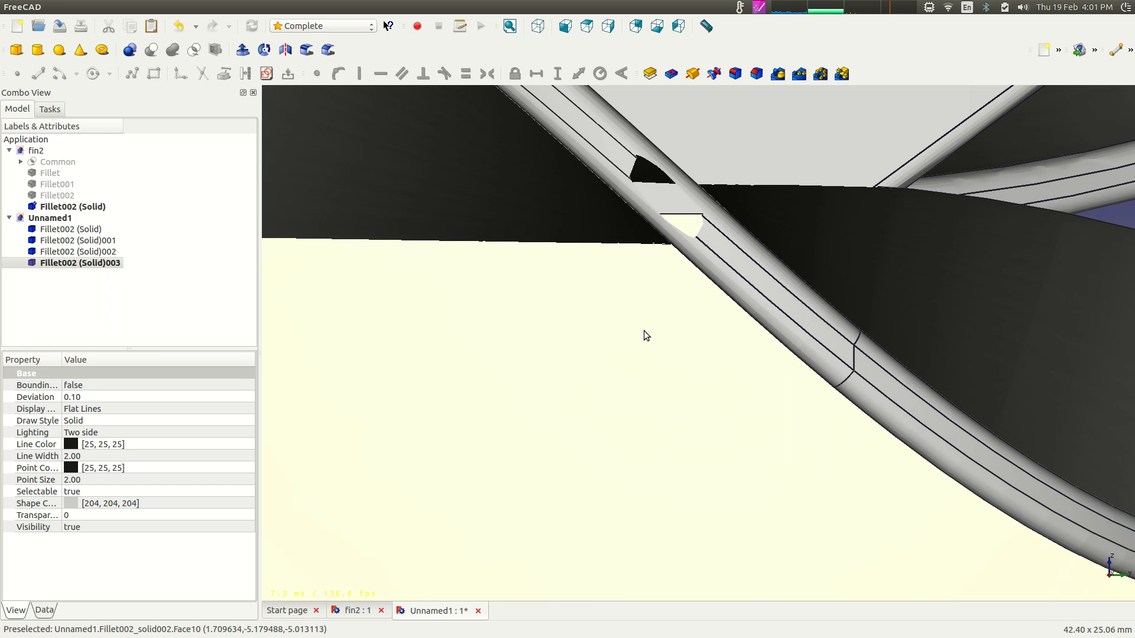
scroll(643, 331, "down", 5)
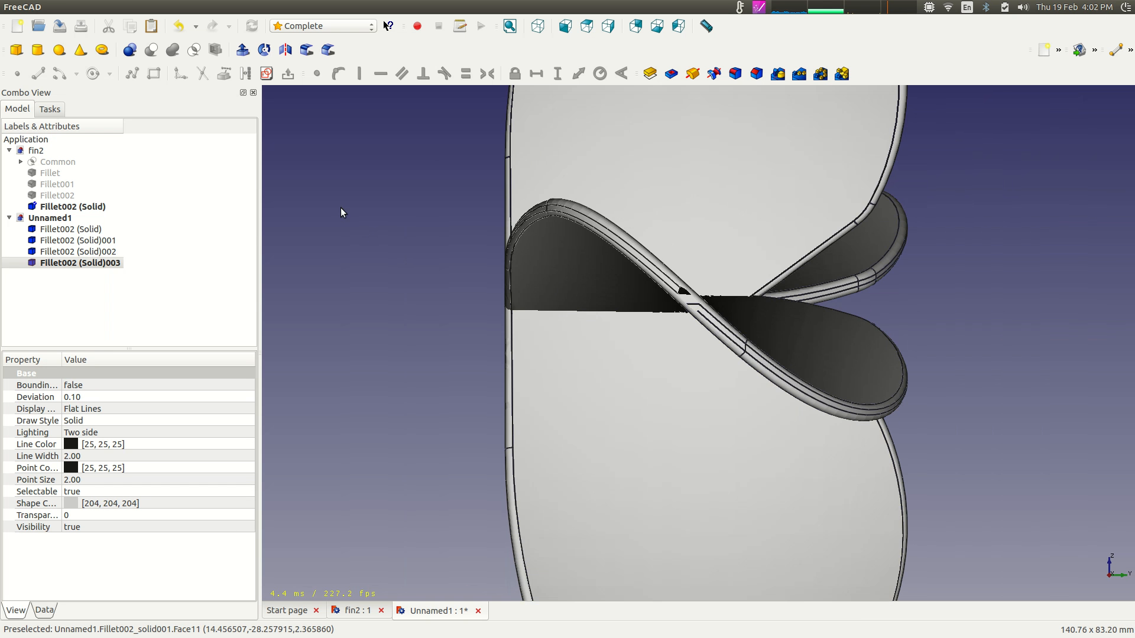
middle_click_drag(371, 227, 310, 203)
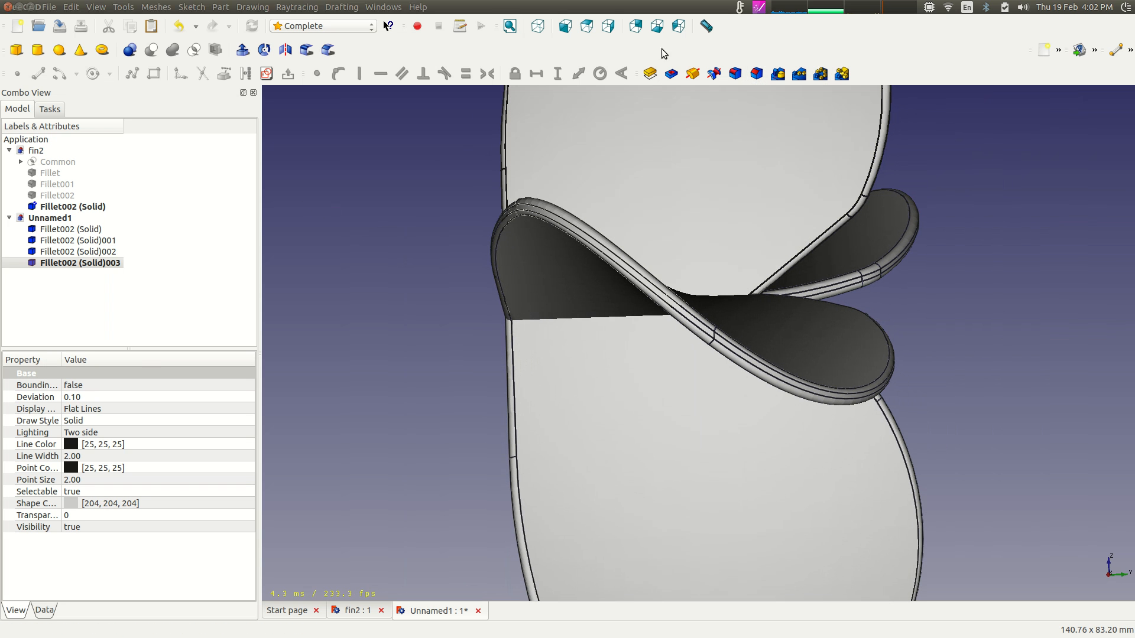
left_click(655, 30)
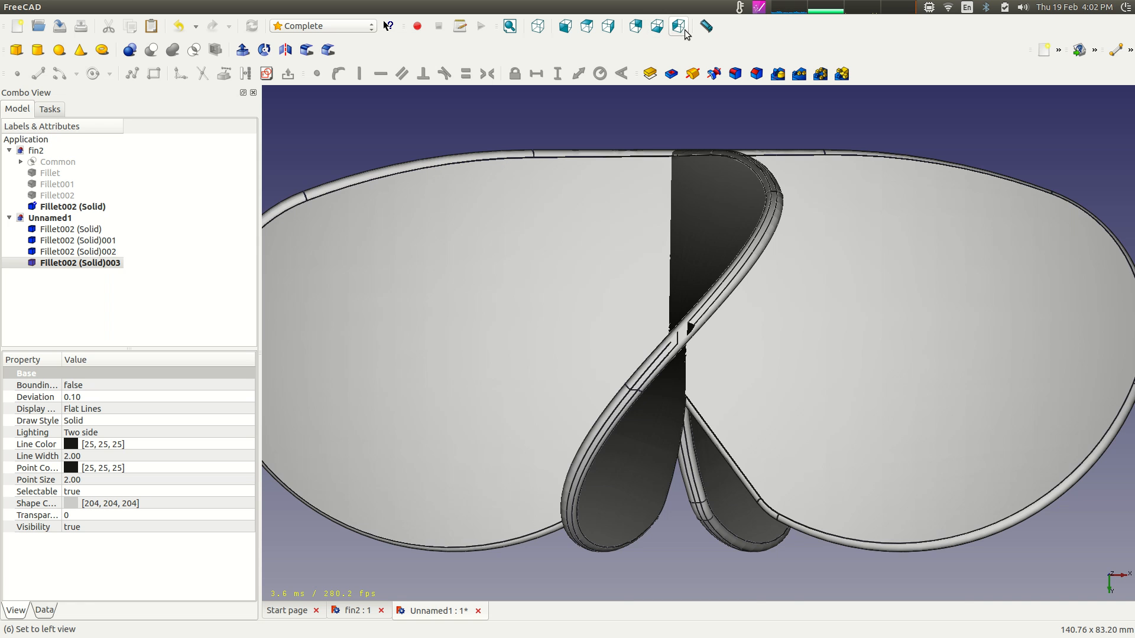
left_click(637, 33)
left_click(608, 26)
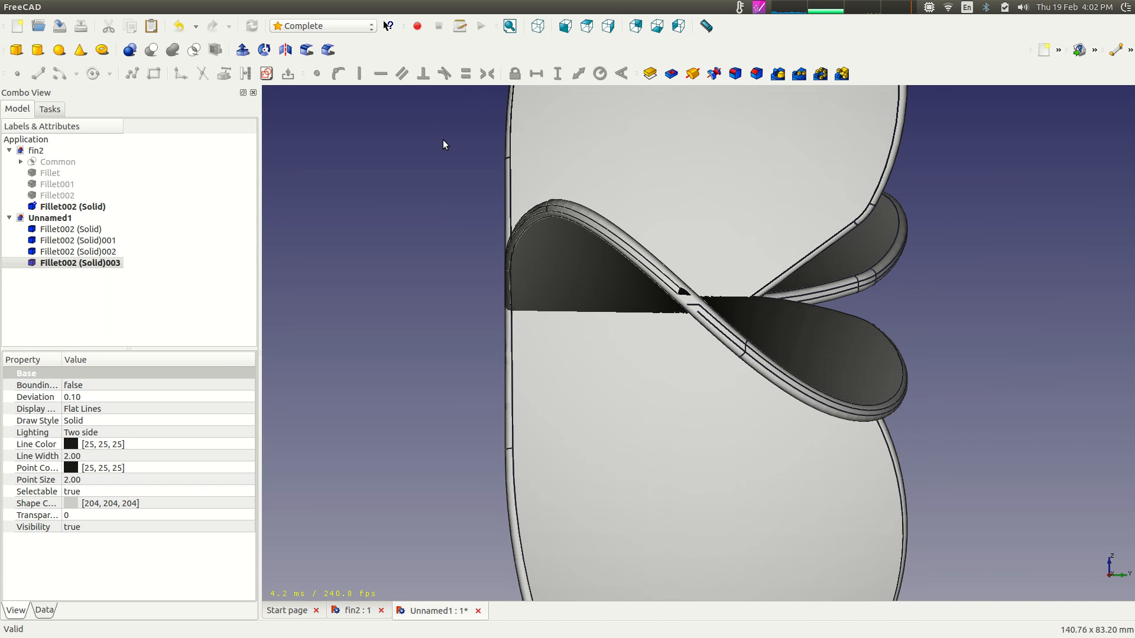
Create a new sketch on the YZ plane in Unnamed1 and start the arc tool.
left_click(268, 74)
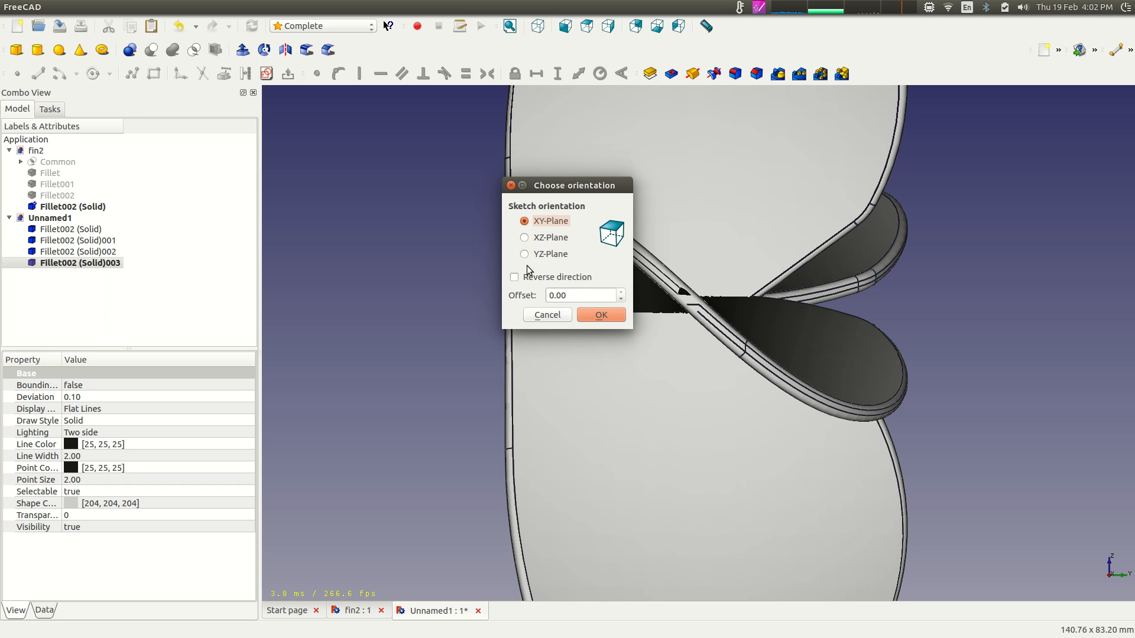
left_click(593, 316)
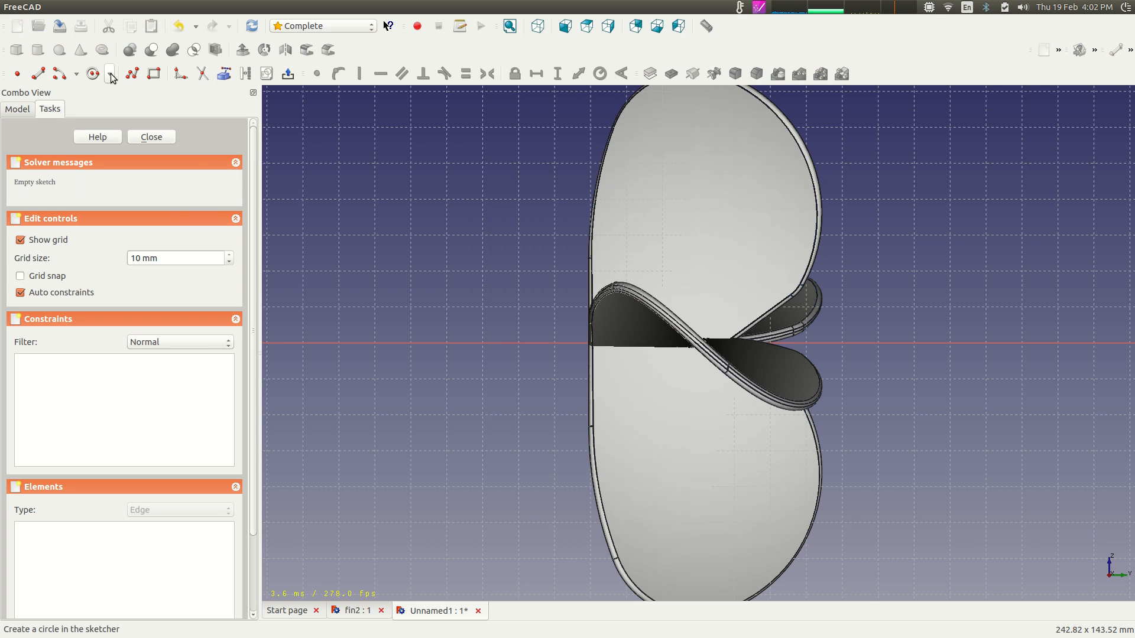
left_click(59, 74)
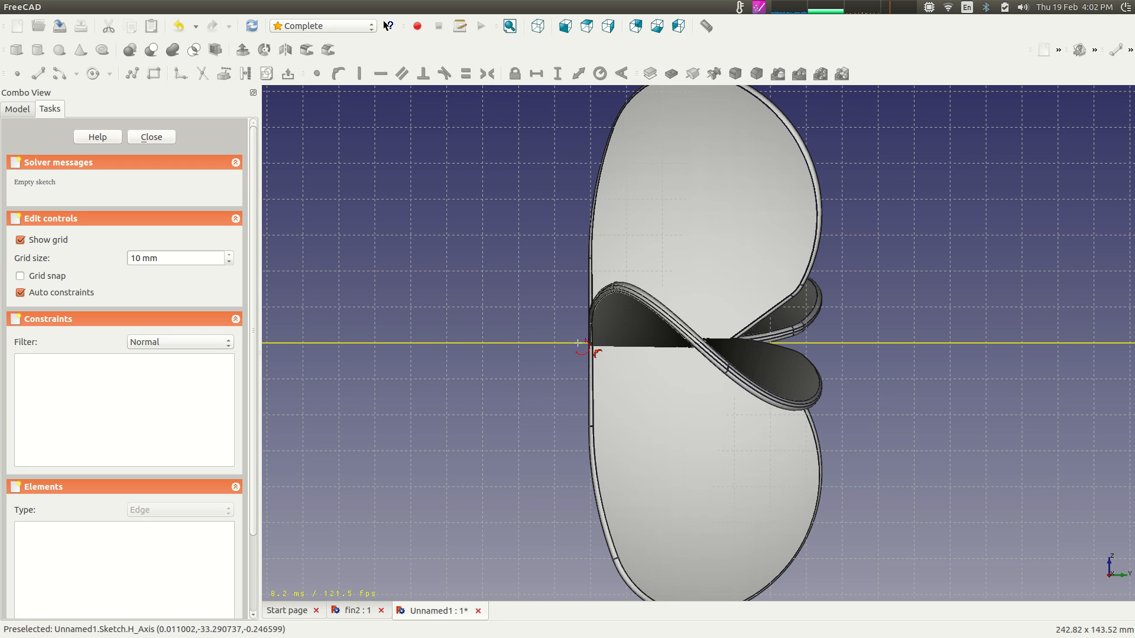
Hide the three rotated blade copies Fillet002 (Solid)001, 002 and 003, leaving only the first blade shown behind the sketch.
left_click(17, 108)
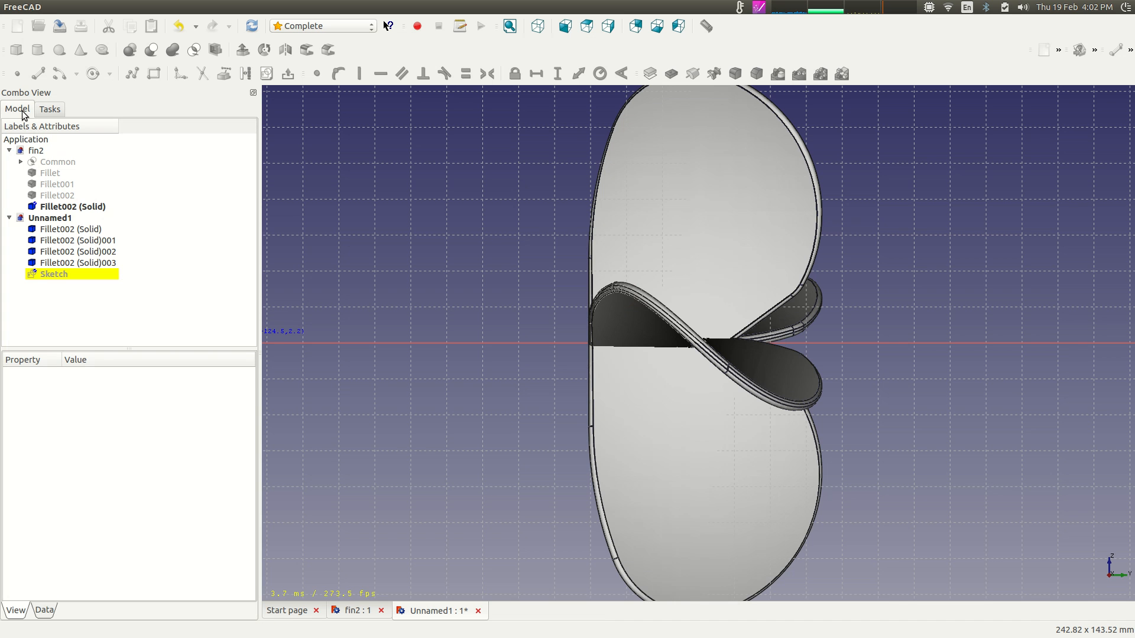
left_click(71, 264)
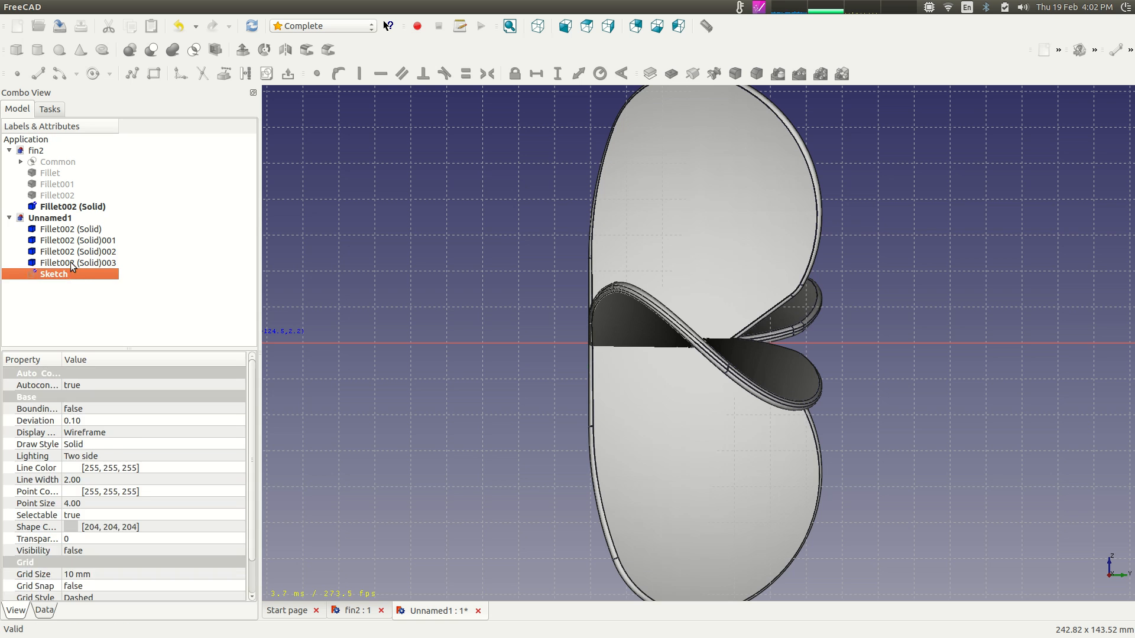
key("space")
left_click(70, 251)
key("space")
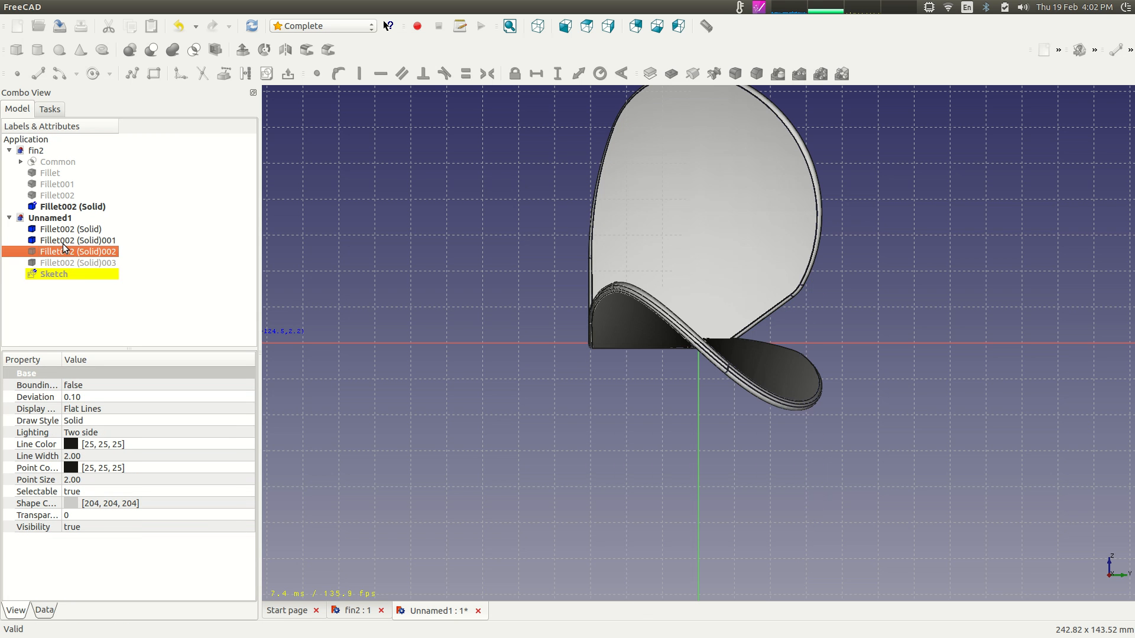
left_click(64, 240)
key("space")
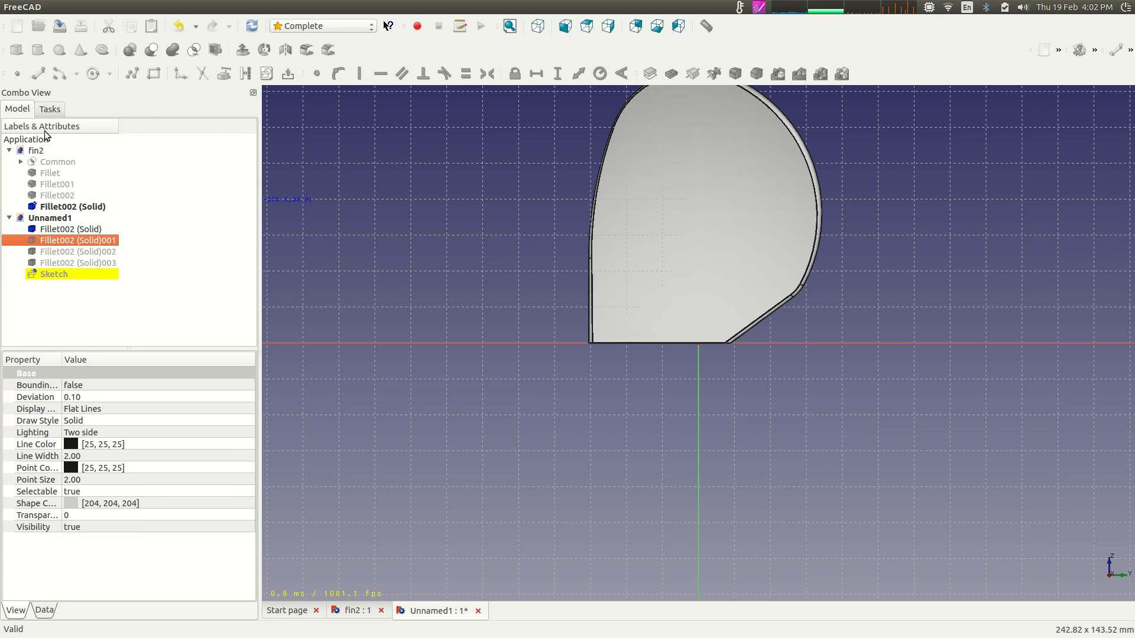
Try to draw an arc centred on the sketch's horizontal axis along the blade's root edge.
left_click(640, 344)
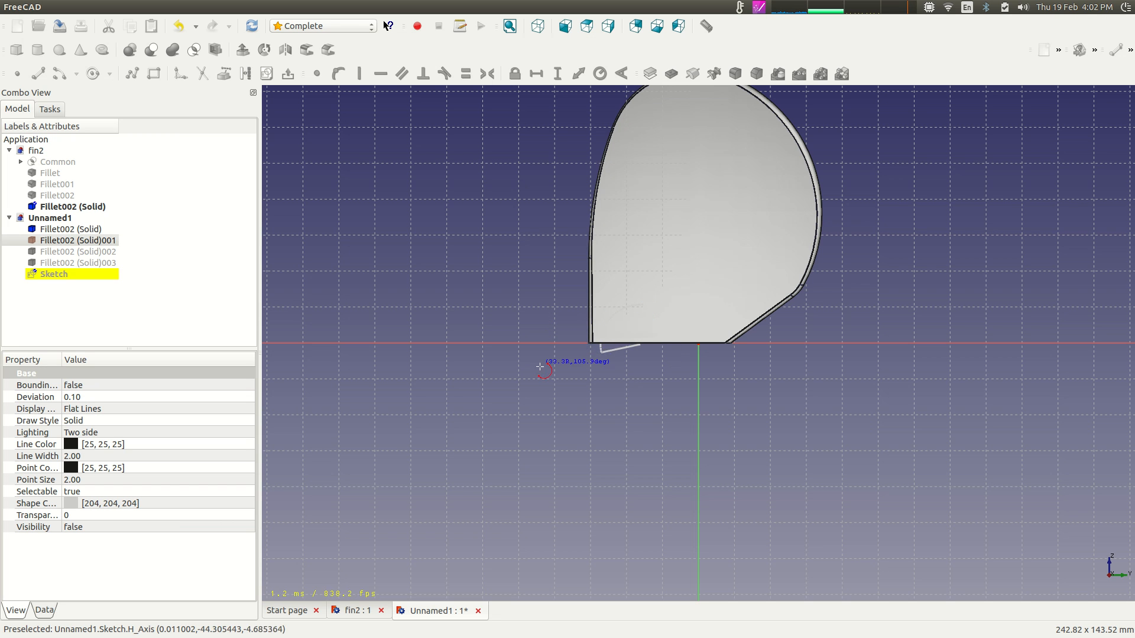
right_click(549, 324)
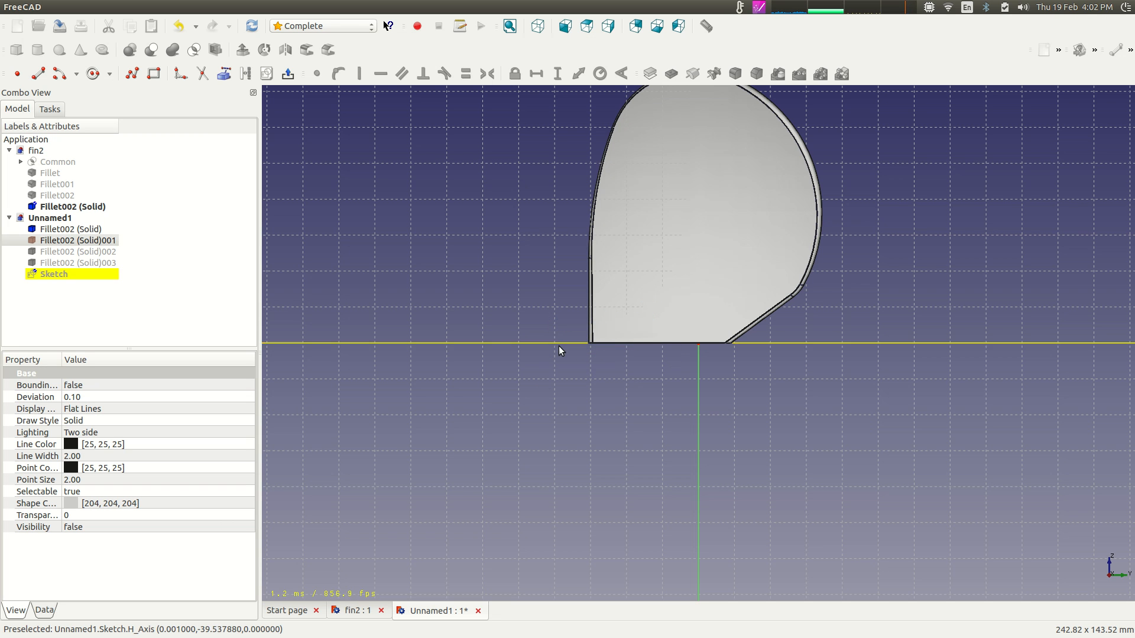
Draw an arc centred below the horizontal axis, from the blade's root area down to the axis just outside the blade's straight edge.
left_click(59, 73)
left_click(660, 414)
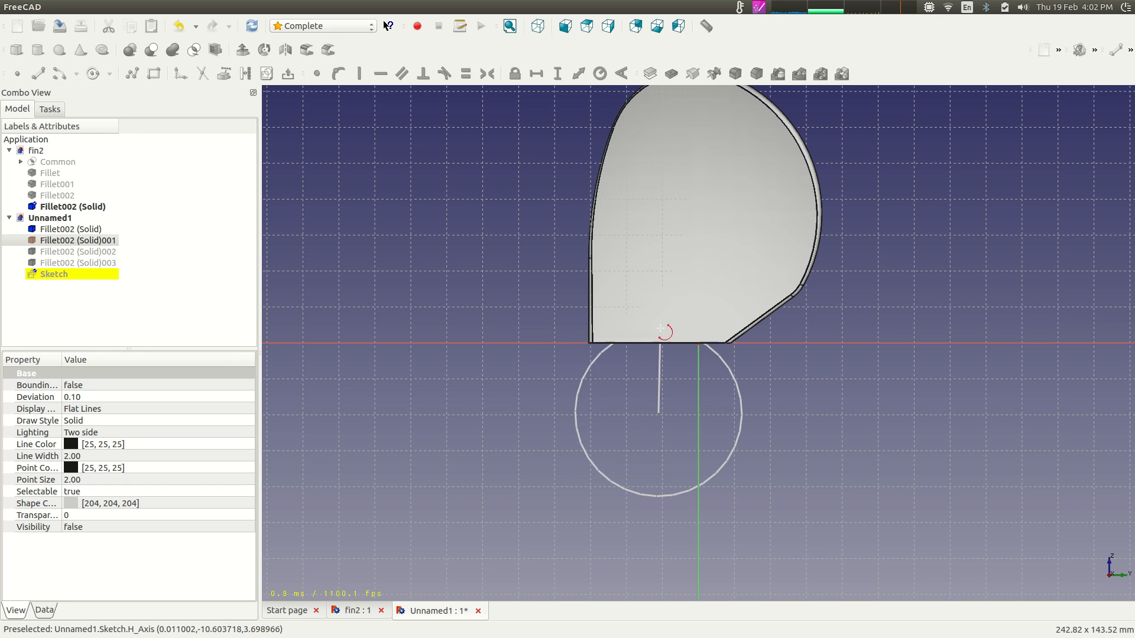
left_click(591, 325)
left_click(573, 343)
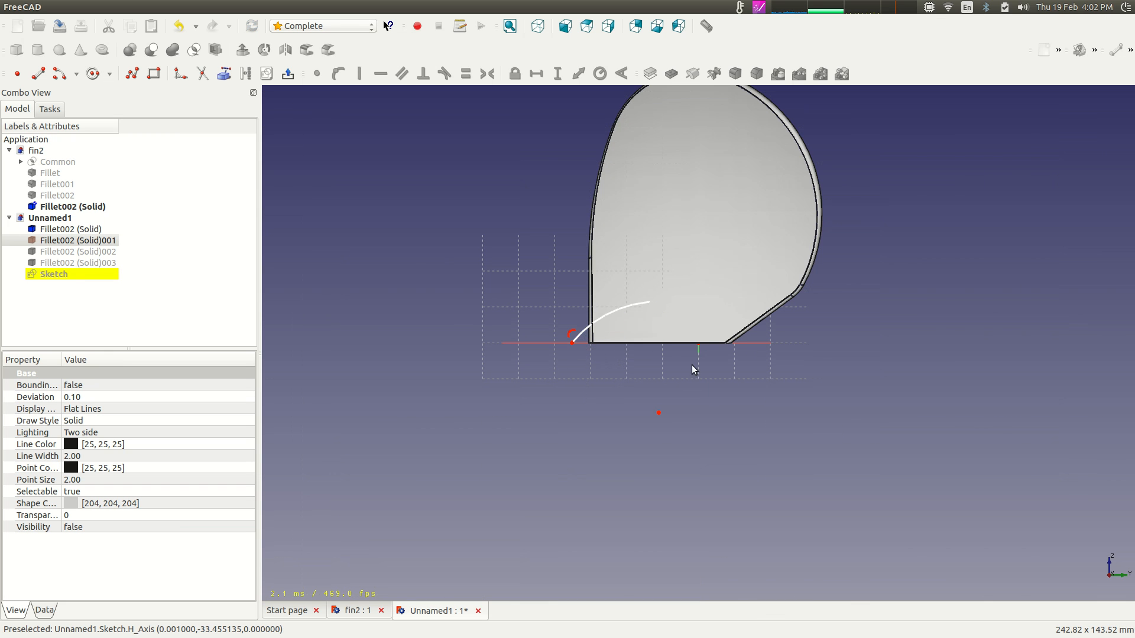
Draw a second, larger arc from the first arc's upper end to the horizontal axis beyond the blade's slanted edge.
left_click(65, 73)
left_click(671, 549)
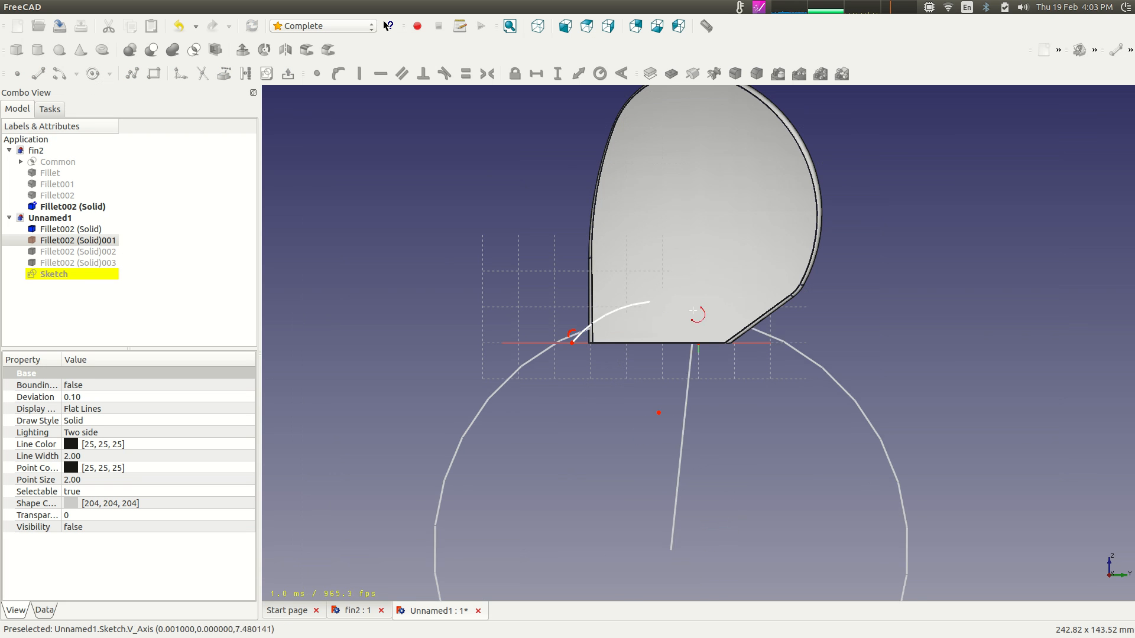
left_click(650, 303)
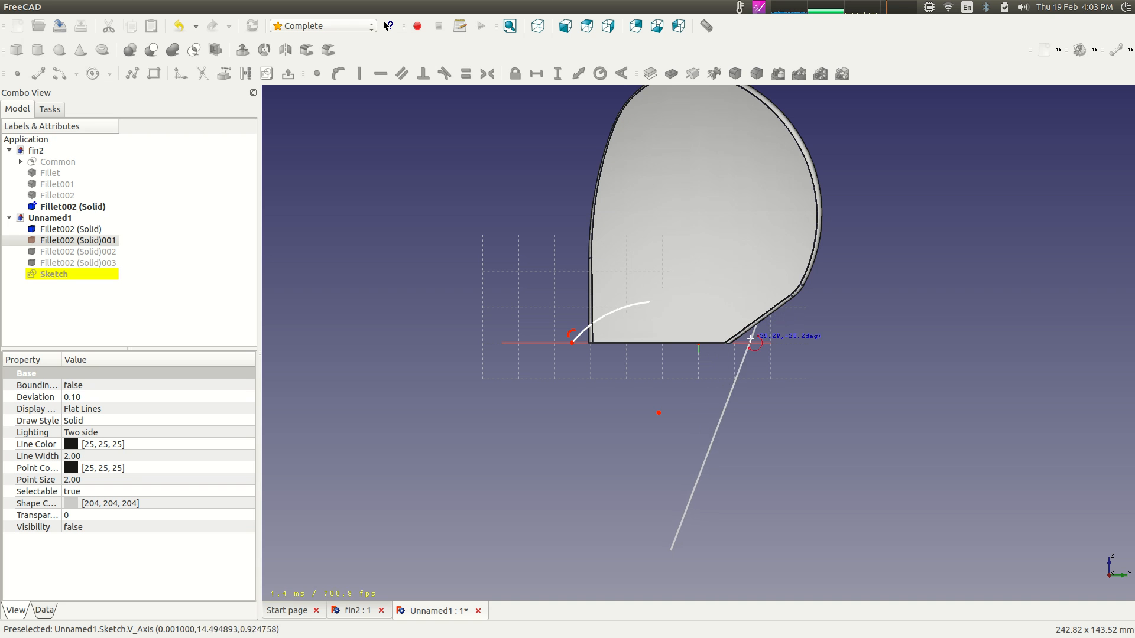
left_click(805, 342)
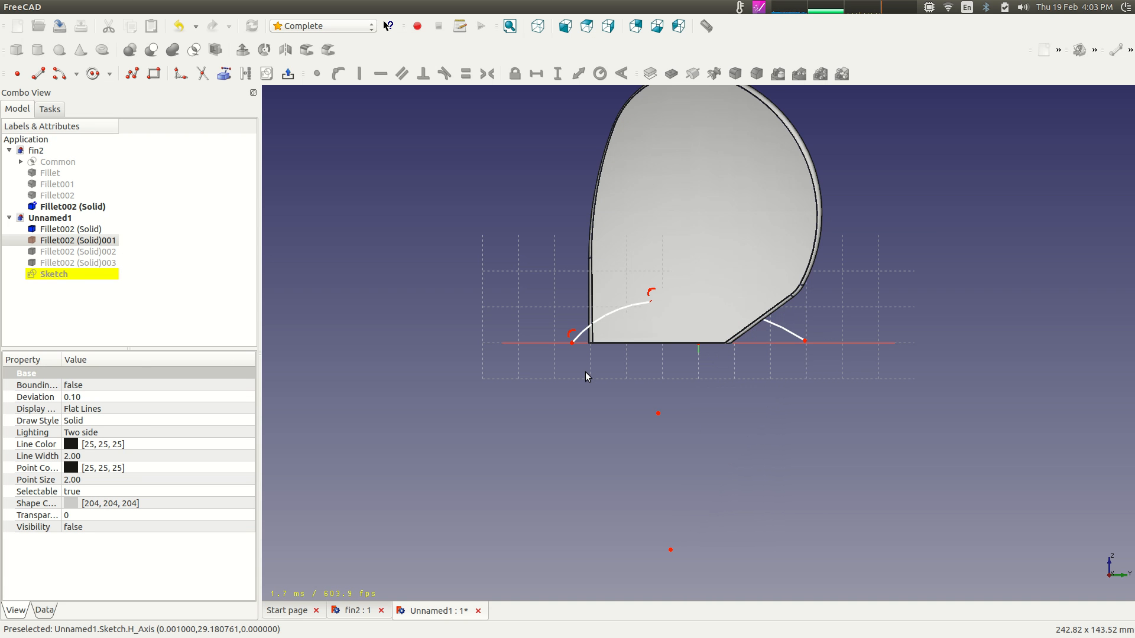
key("Escape")
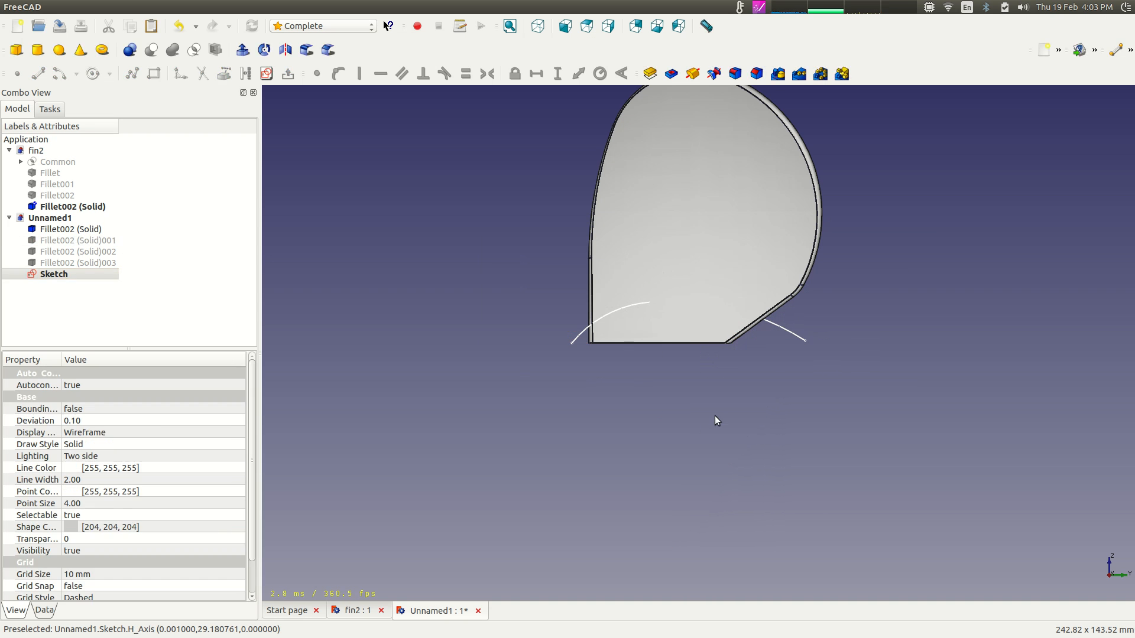
Reopen the sketch for editing and constrain the larger arc's outer end point onto the horizontal axis.
left_click(49, 110)
left_click(17, 109)
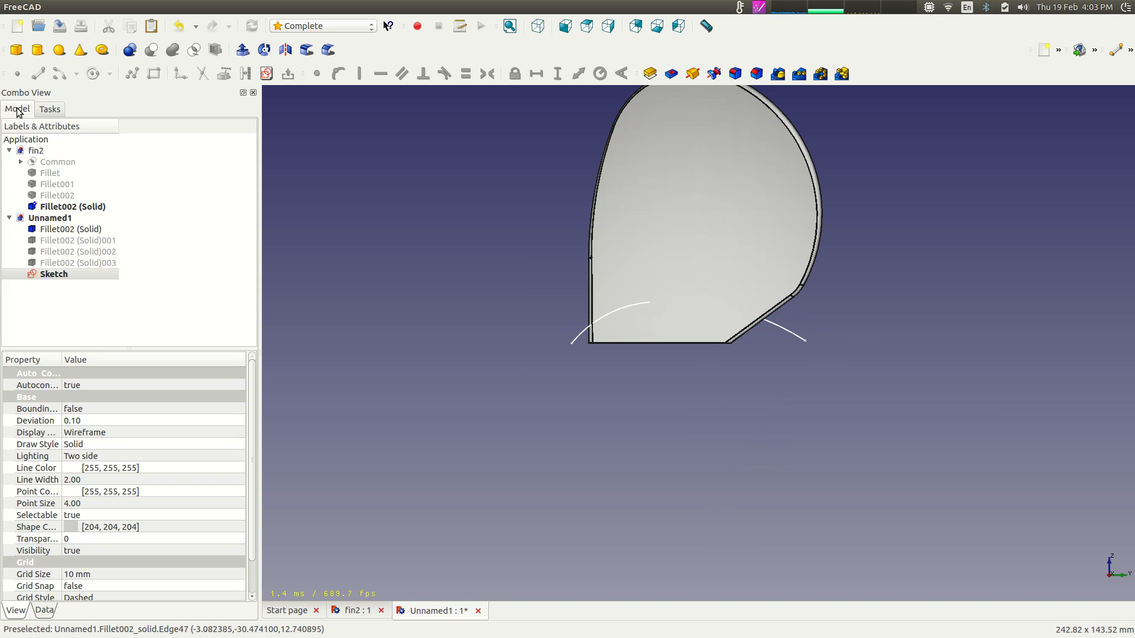
double_click(55, 275)
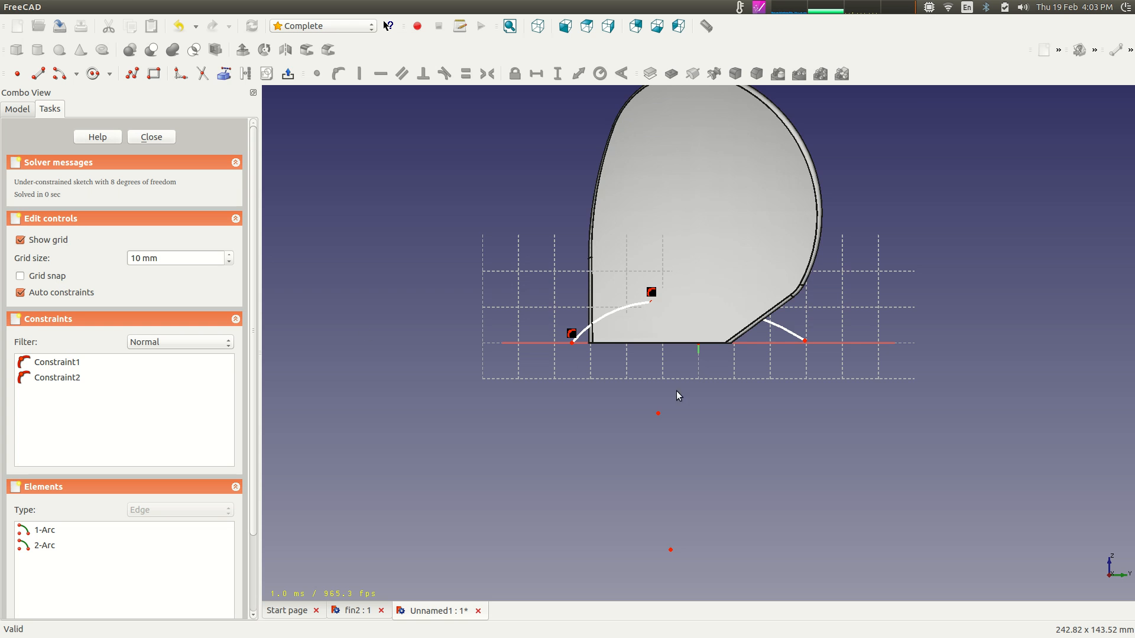
scroll(679, 396, "up", 3)
left_click(892, 338)
left_click(910, 343)
left_click(338, 74)
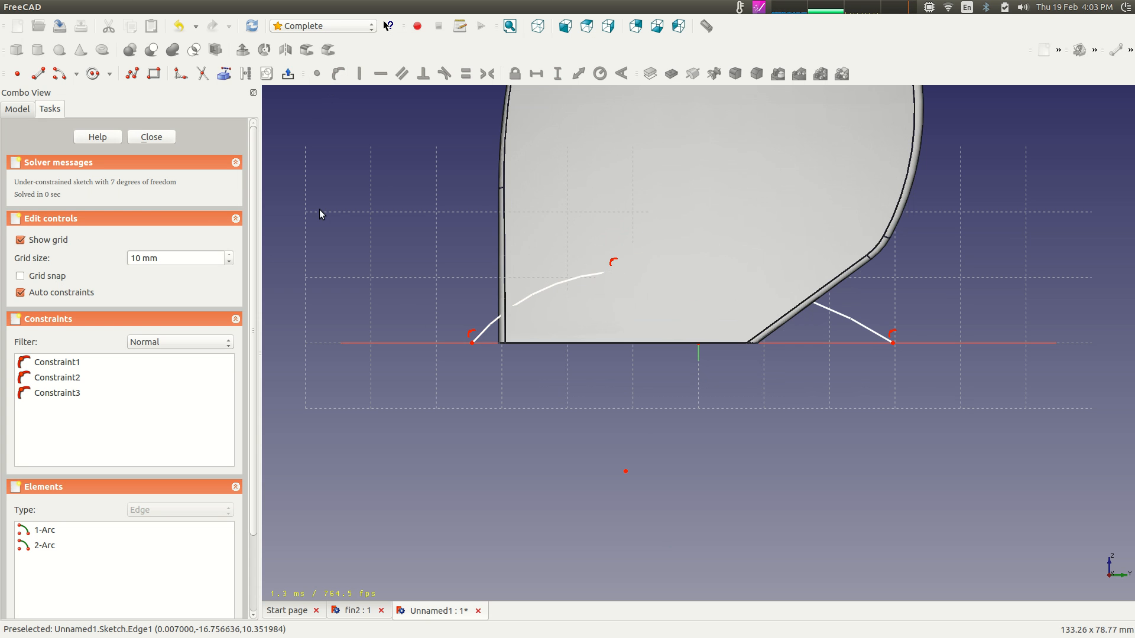
Set the transparency of the Fillet002 (Solid) blade in Unnamed1 to 72 and deselect the blade.
left_click(27, 113)
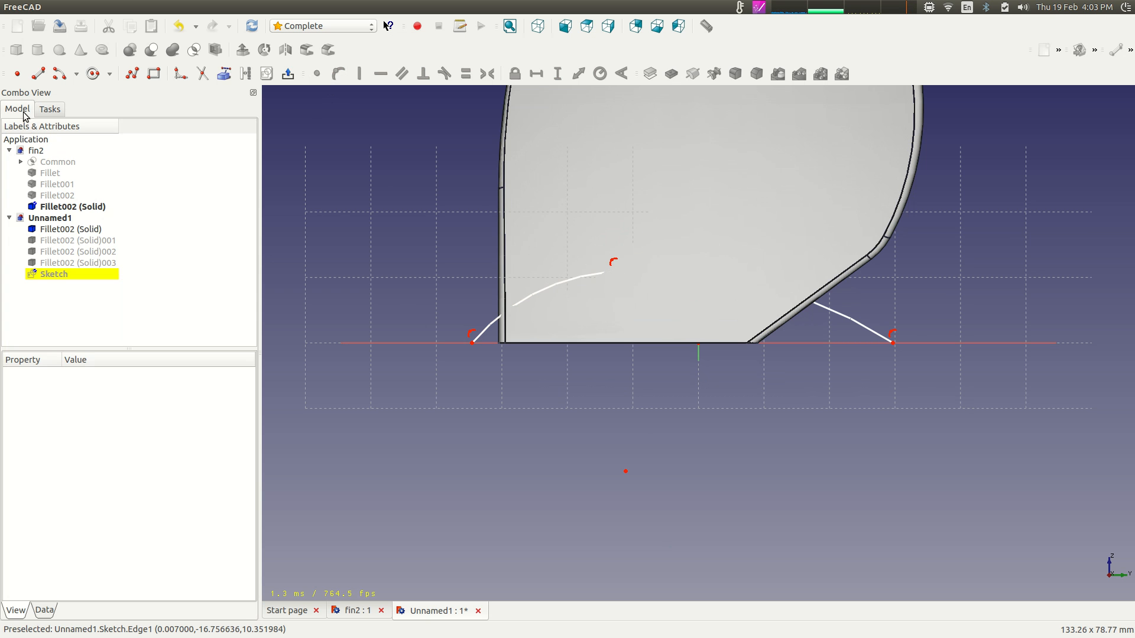
left_click(67, 235)
right_click(66, 235)
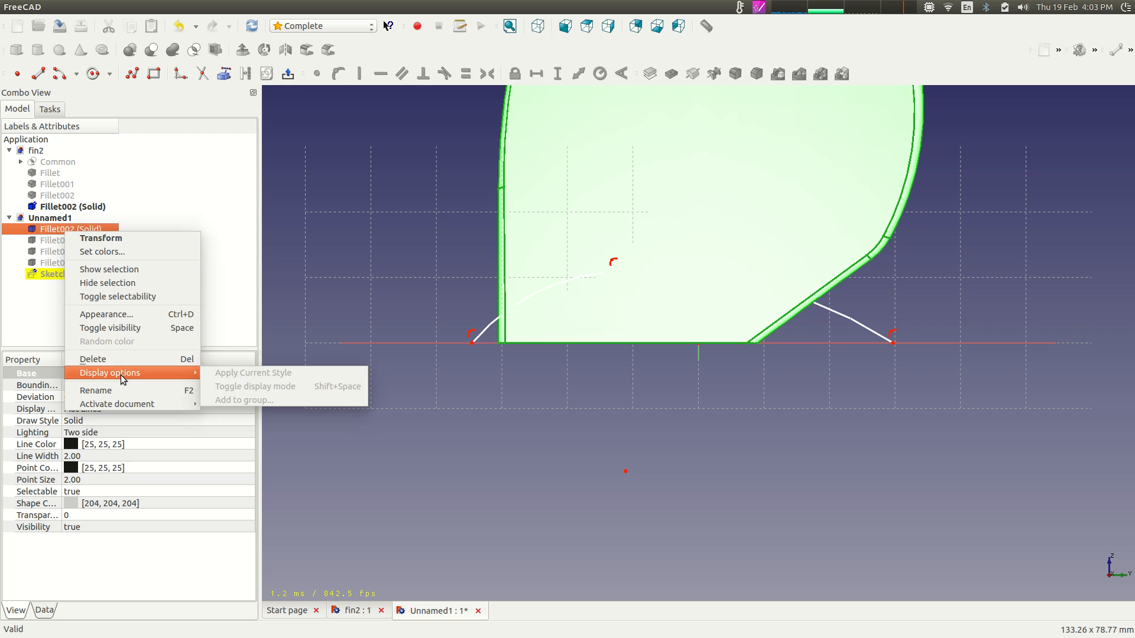
left_click(136, 316)
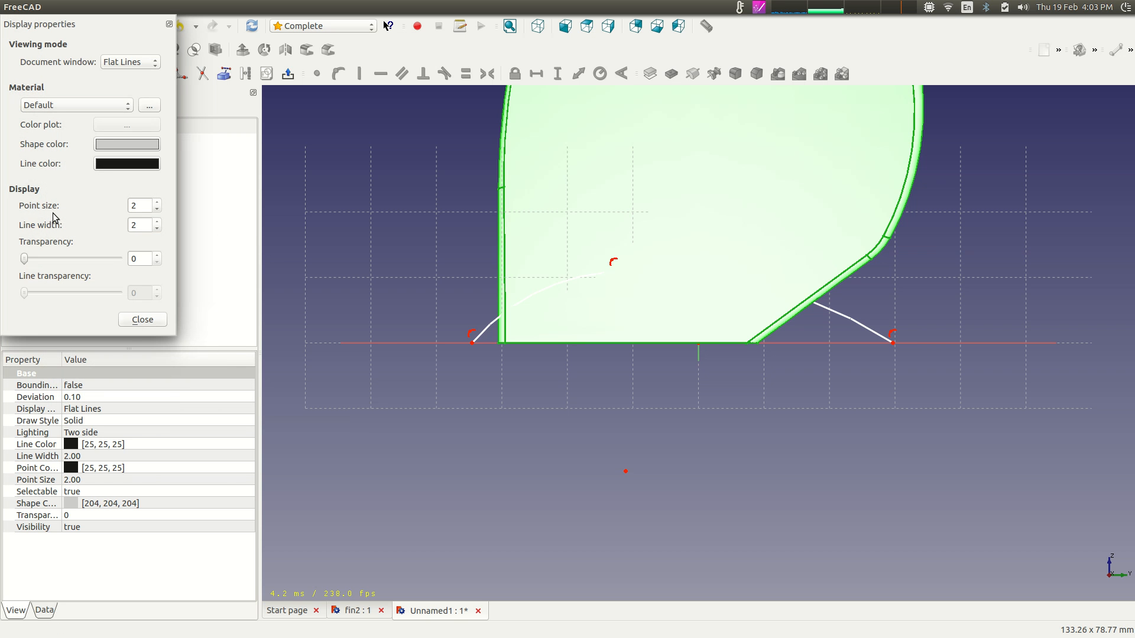
left_click_drag(26, 258, 95, 260)
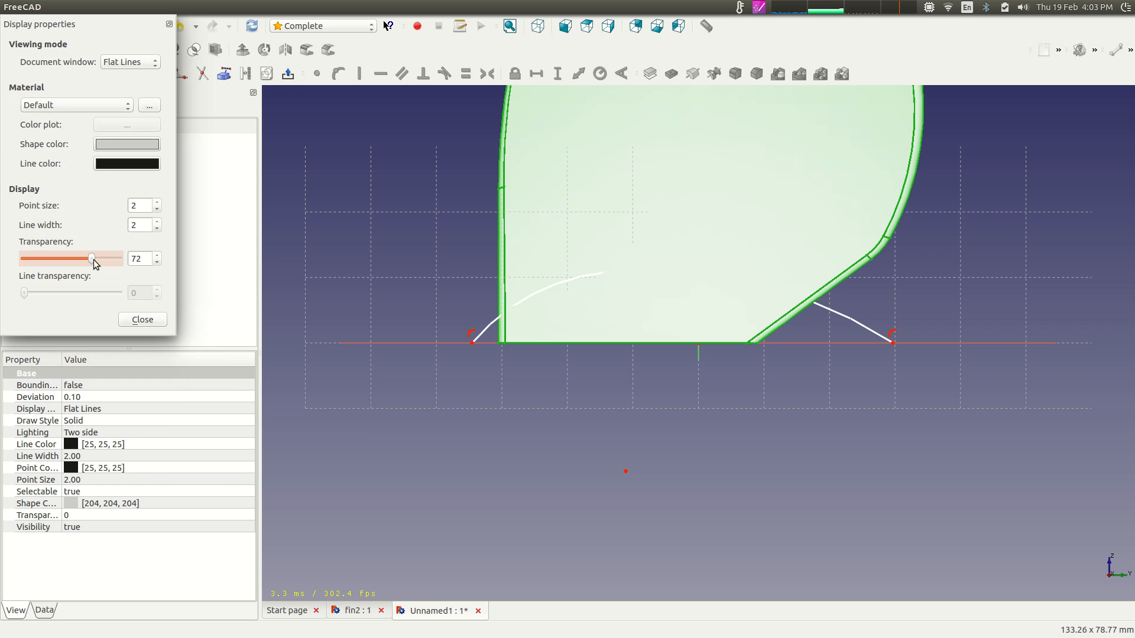
left_click(152, 322)
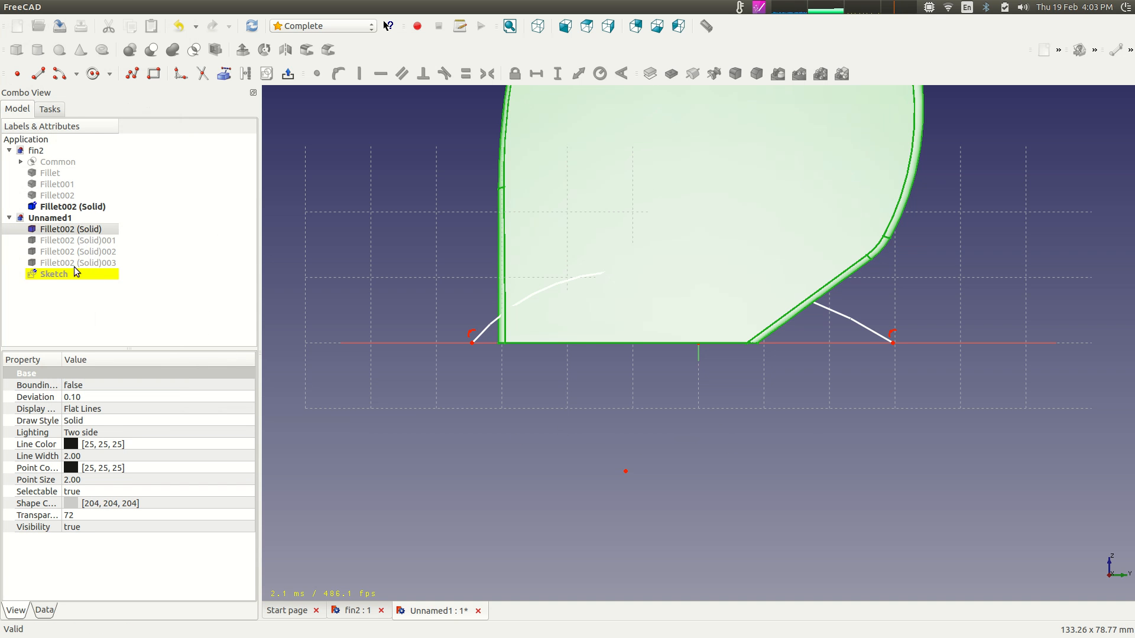
left_click(61, 274)
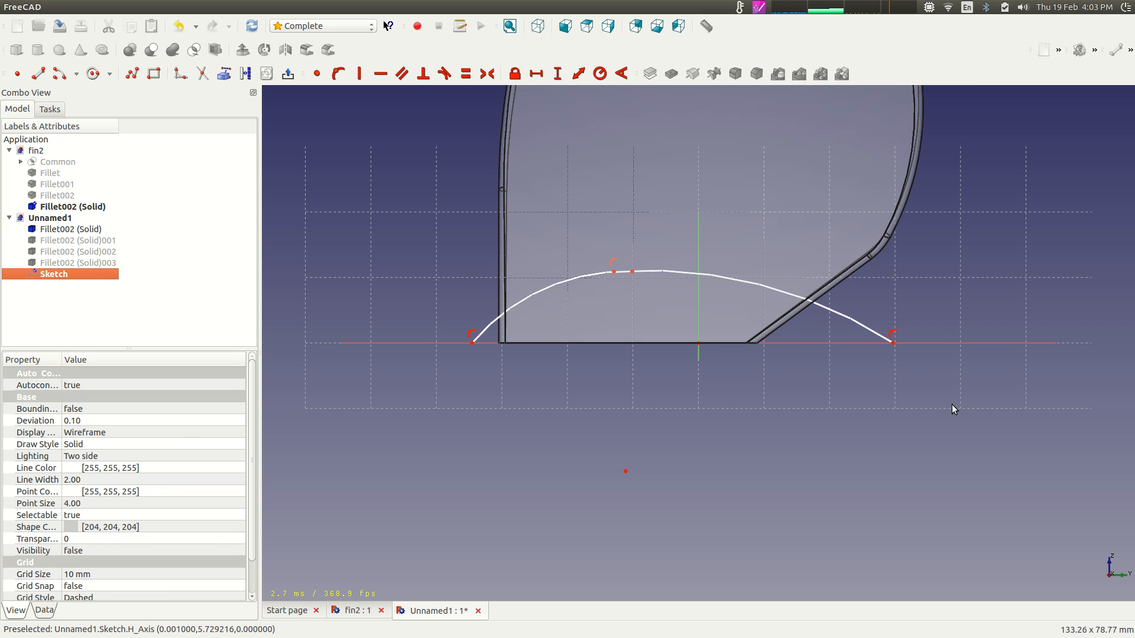
Draw a horizontal base line along the axis joining the outer end points of the two arcs.
scroll(951, 404, "up", 2)
left_click(50, 110)
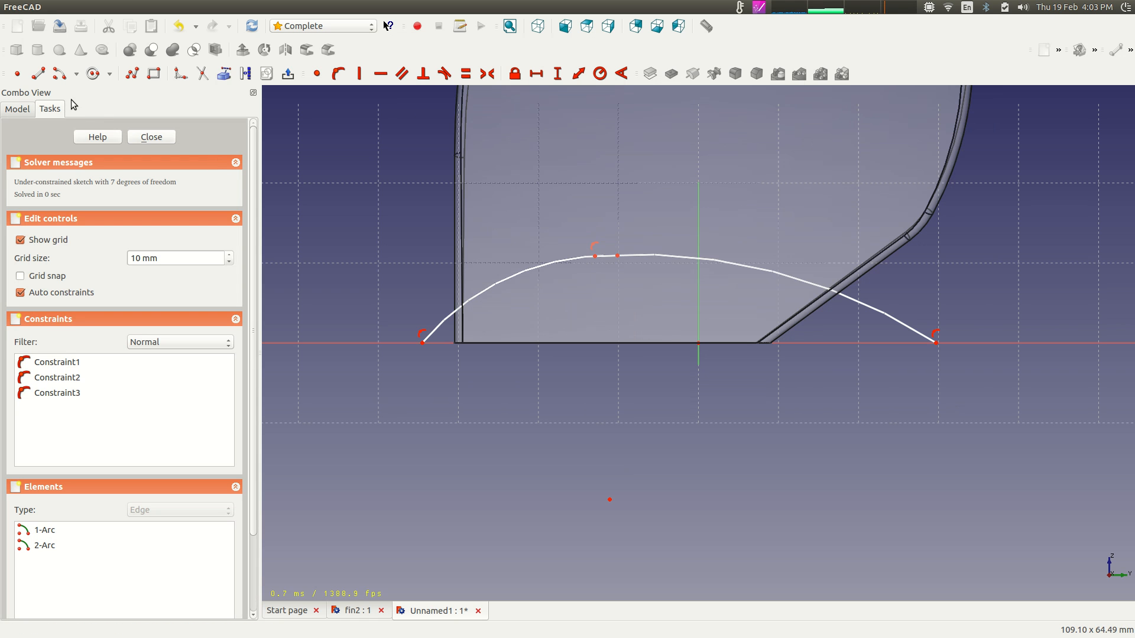
left_click(38, 74)
left_click(423, 343)
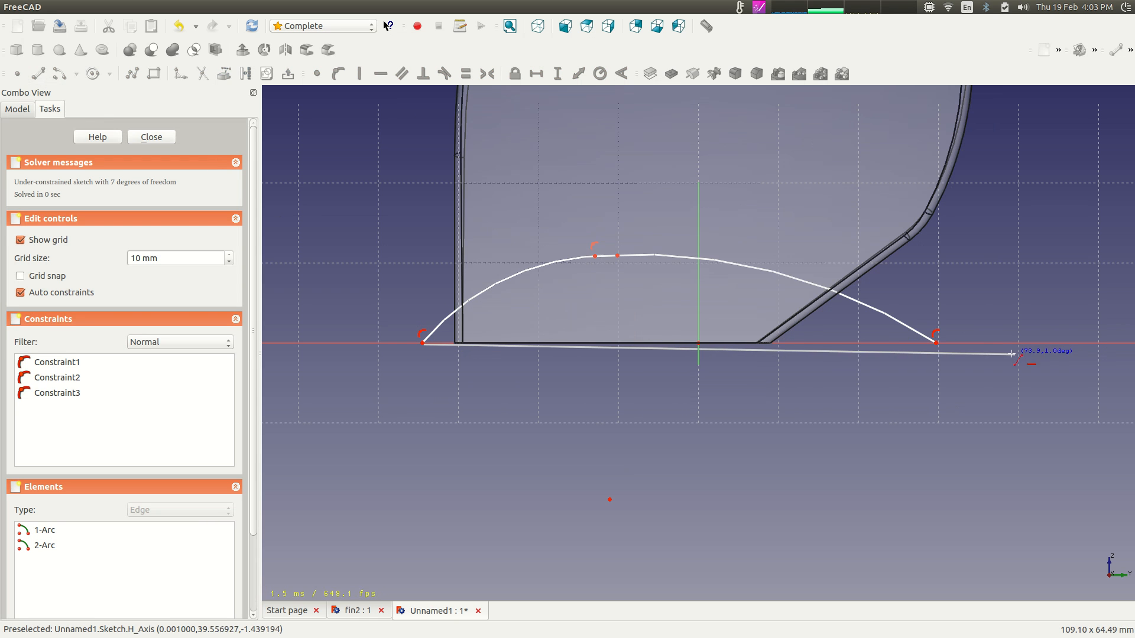
left_click(935, 342)
Reshape the two-arc profile into a wider, flatter dome by moving its points and shifting the arc centres farther below the axis.
mouse_move(655, 254)
left_mouse_down()
mouse_move(682, 256)
mouse_move(649, 245)
left_mouse_up()
left_click_drag(524, 263, 332, 344)
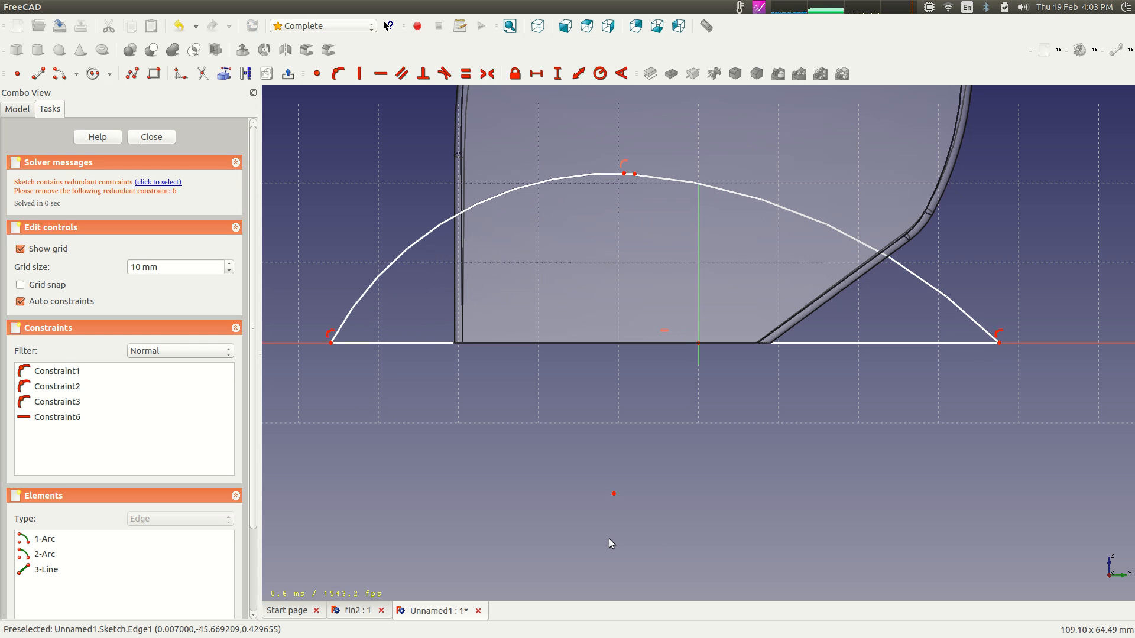
mouse_move(613, 493)
left_mouse_down()
mouse_move(576, 575)
mouse_move(583, 622)
mouse_move(628, 620)
mouse_move(602, 615)
left_mouse_up()
scroll(675, 492, "down", 1)
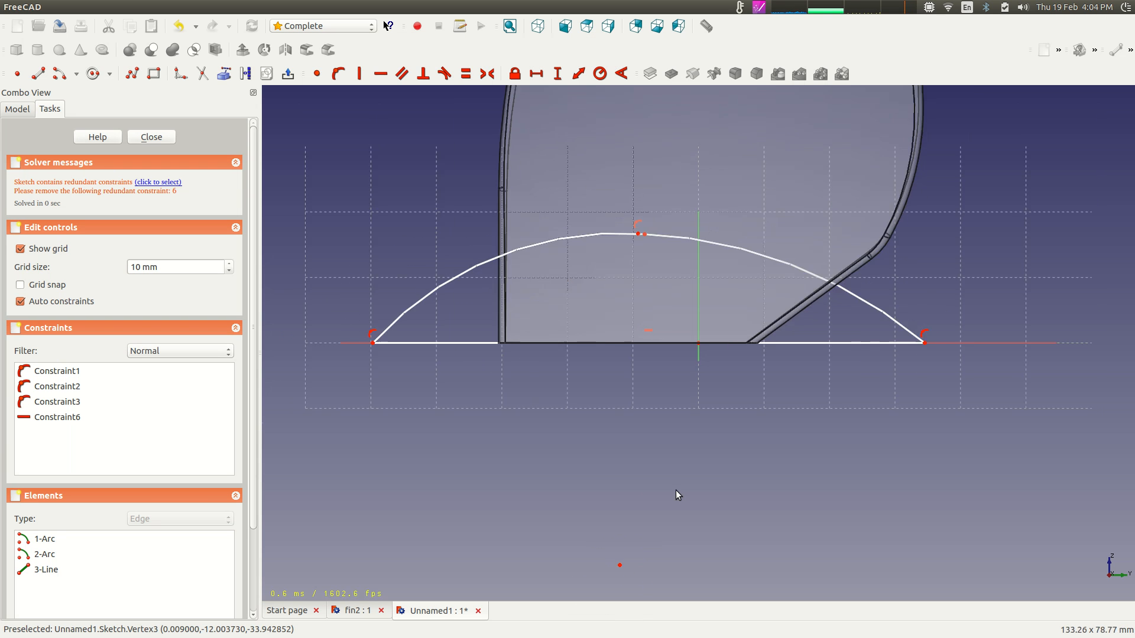
scroll(677, 494, "down", 2)
mouse_move(657, 541)
left_mouse_down()
mouse_move(641, 565)
mouse_move(684, 562)
mouse_move(654, 562)
left_mouse_up()
scroll(730, 434, "up", 2)
scroll(729, 434, "up", 2)
scroll(730, 433, "down", 1)
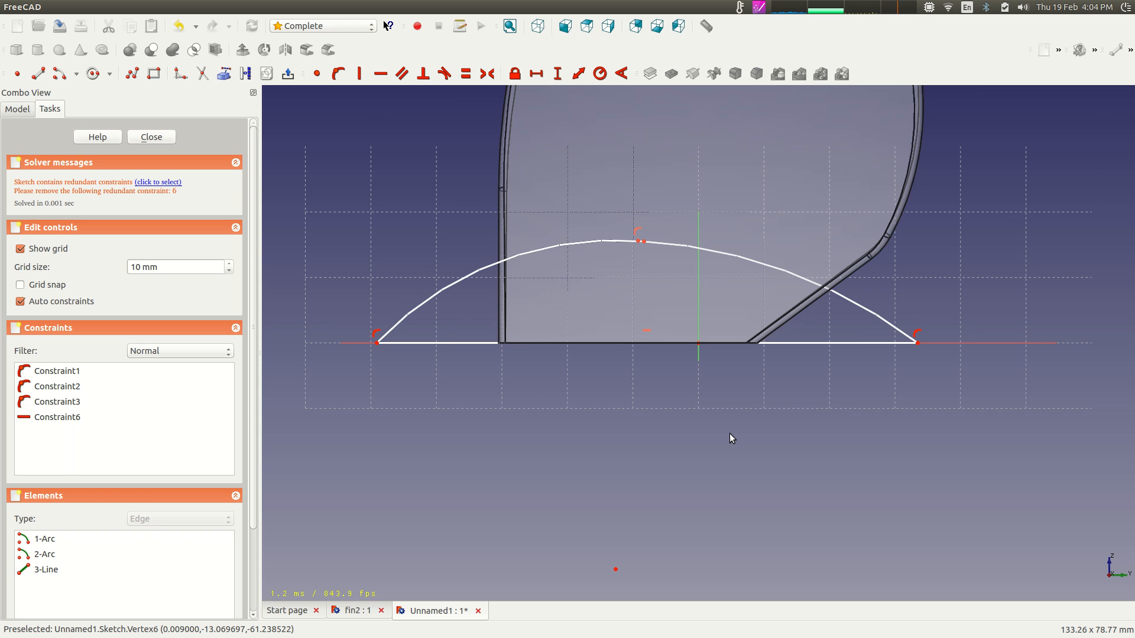
Delete the redundant horizontal constraint, Constraint6, from the base line.
middle_click_drag(734, 398, 739, 461)
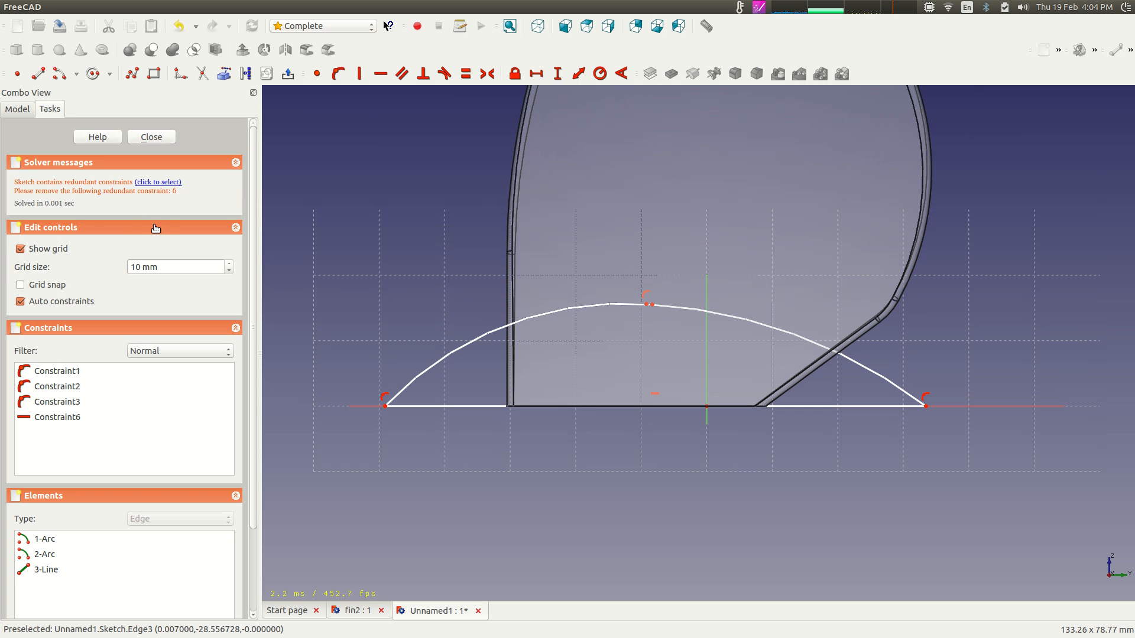
left_click(65, 419)
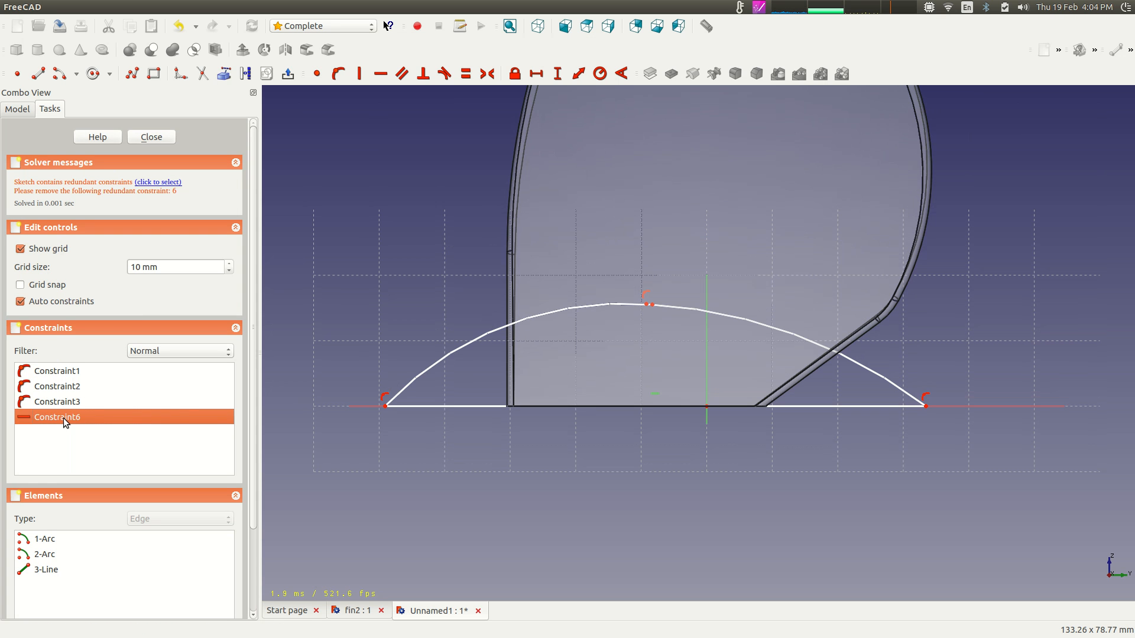
key("Delete")
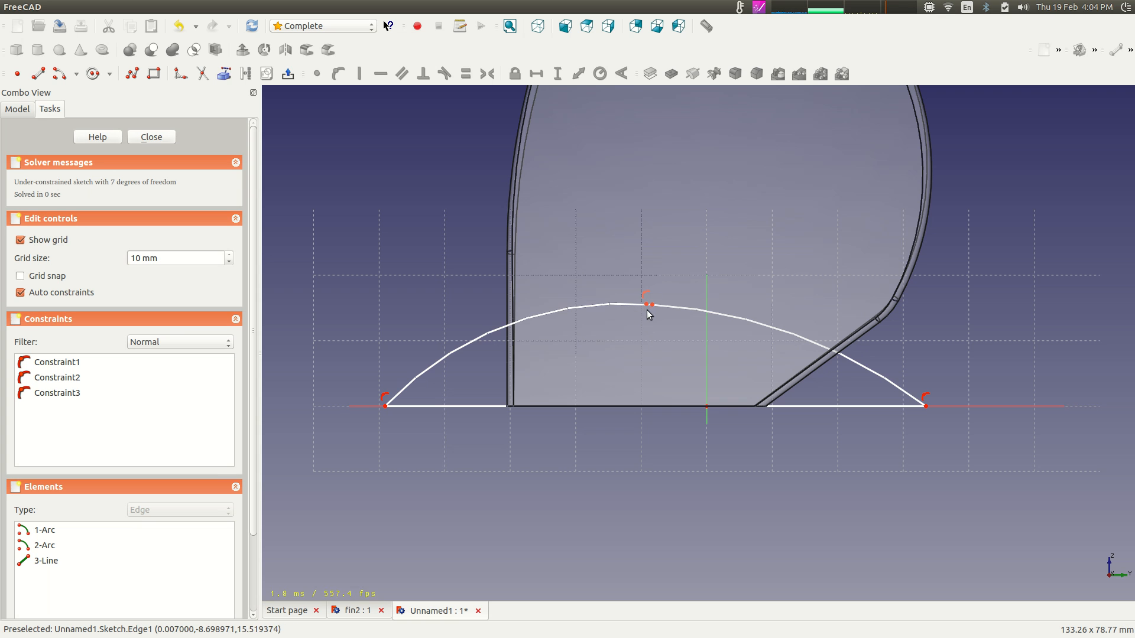
Separate the two arcs' inner end points at the top of the dome and join them with a coincident constraint.
left_click_drag(654, 304, 616, 295)
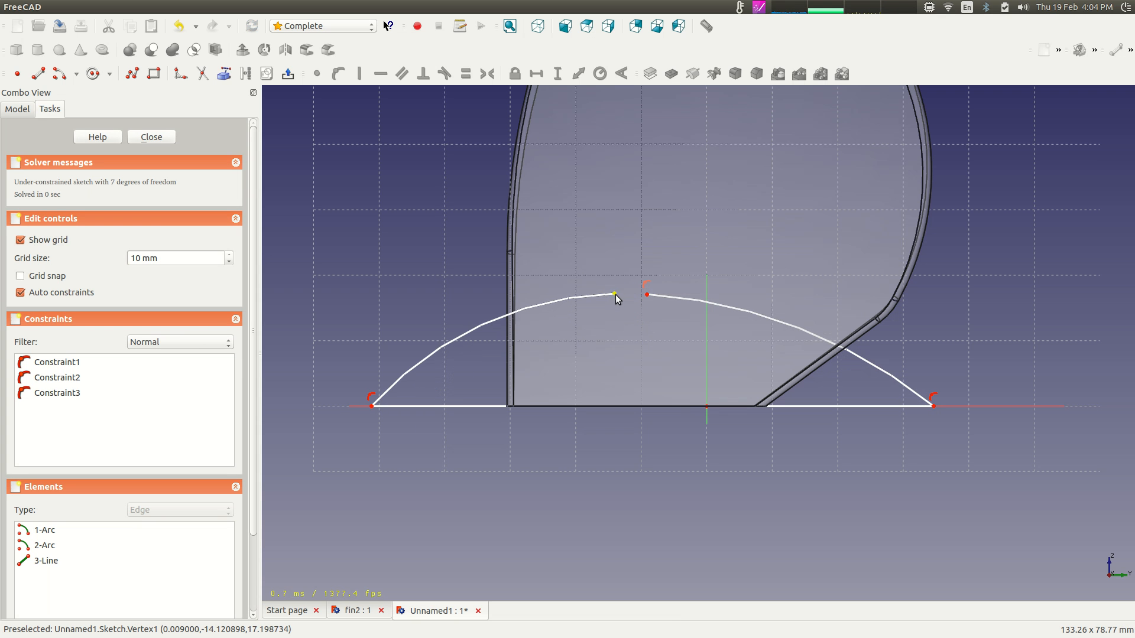
left_click(615, 295)
left_click(646, 295)
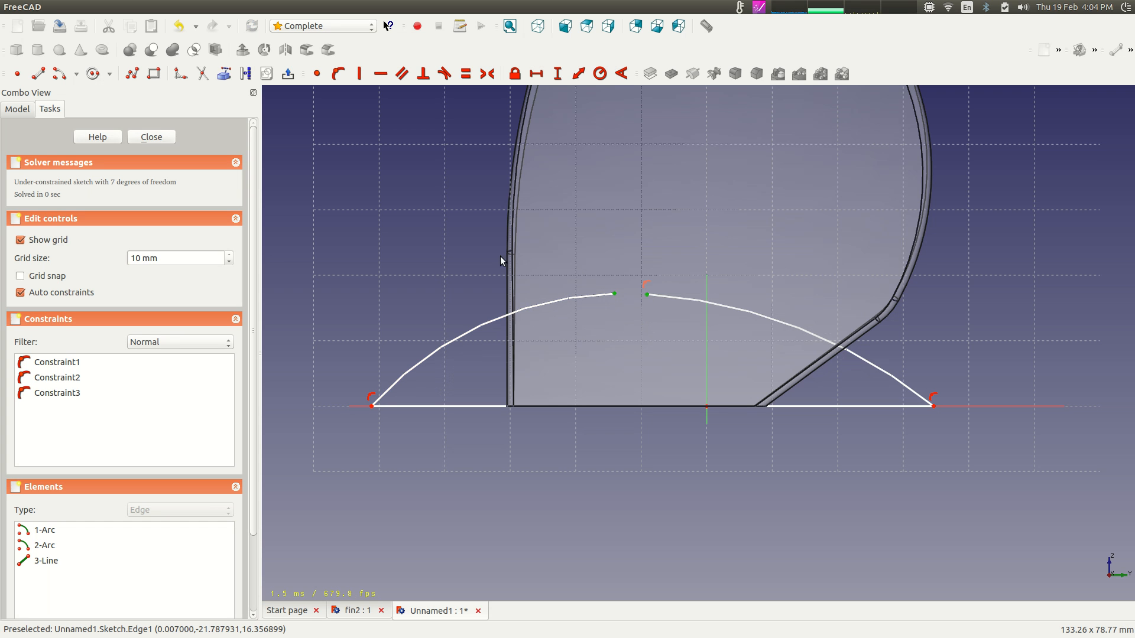
left_click(318, 74)
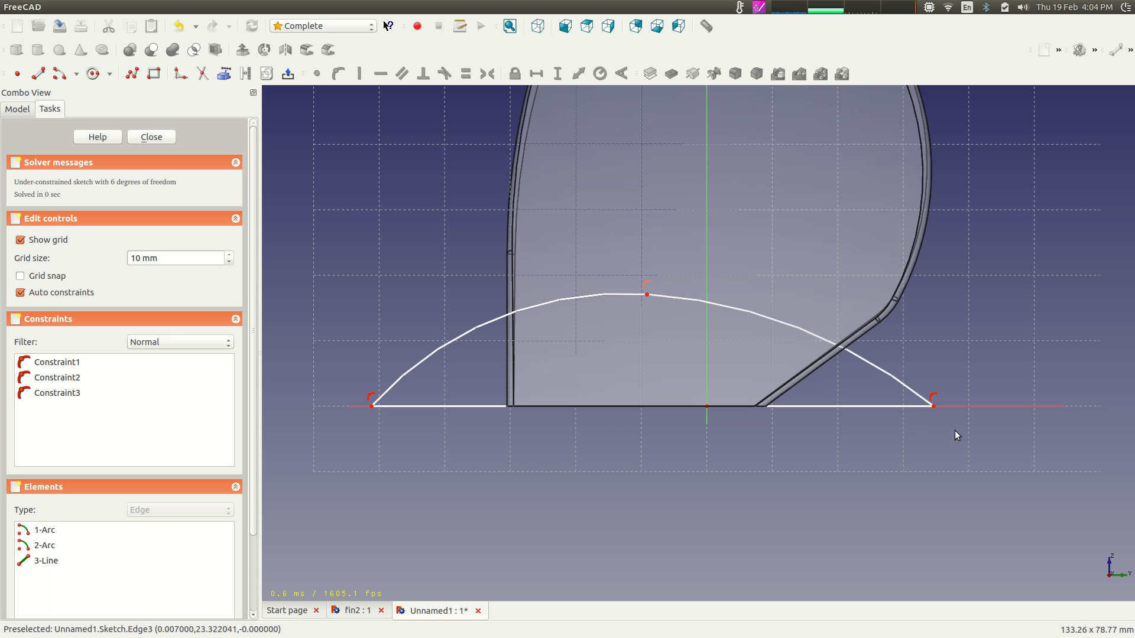
Dimension the horizontal distance from the origin to each of the base line's two end points.
left_click(372, 406)
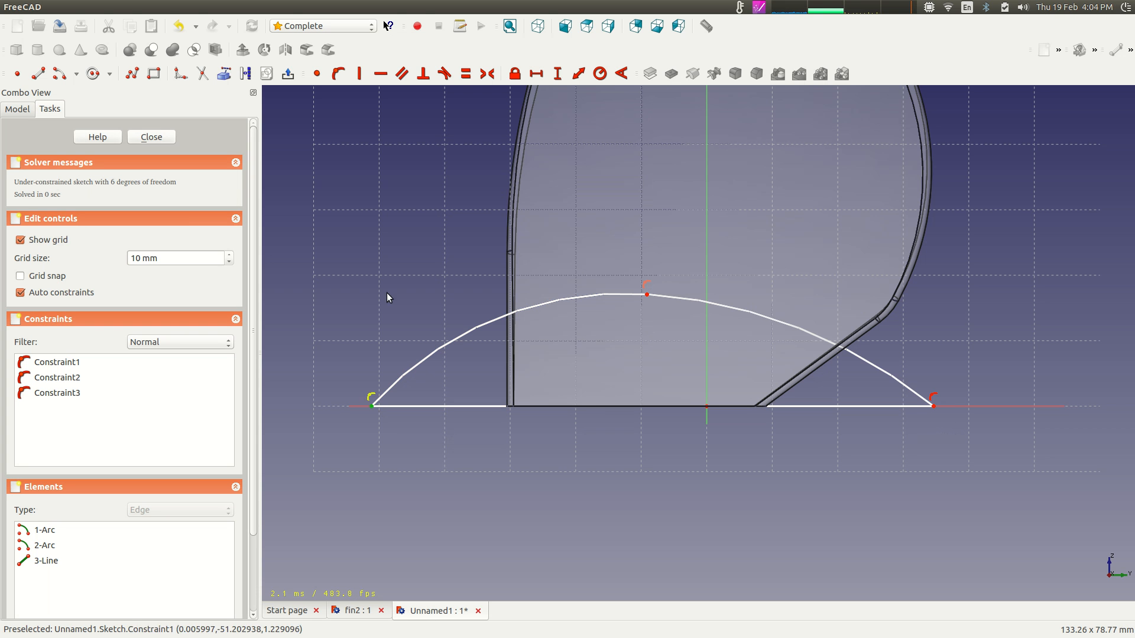
left_click(537, 73)
left_click(574, 256)
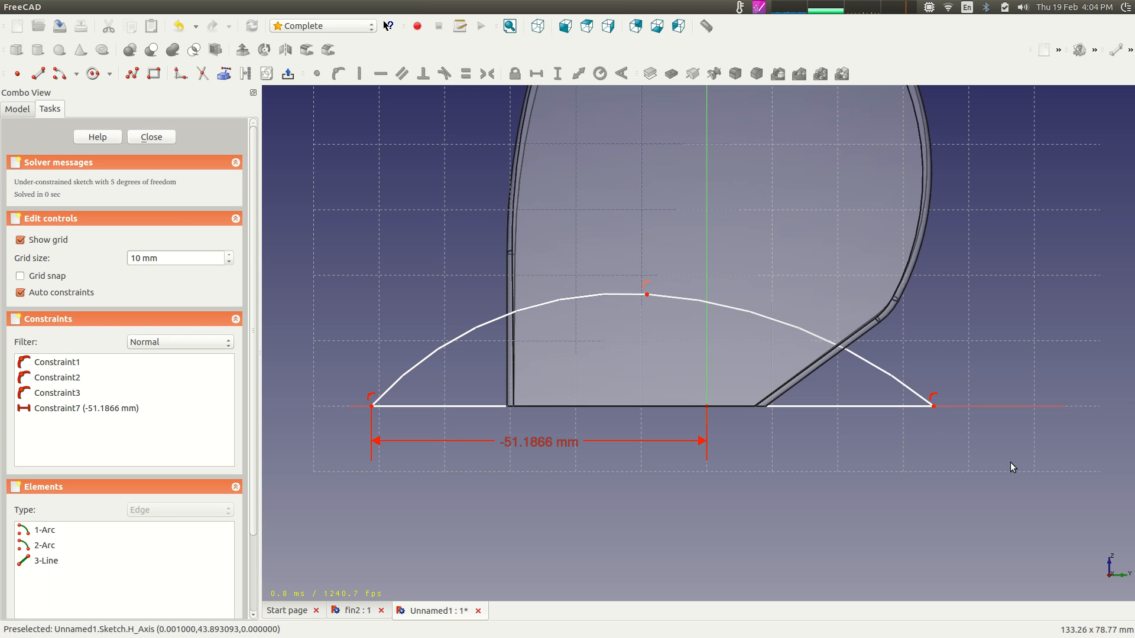
left_click(934, 406)
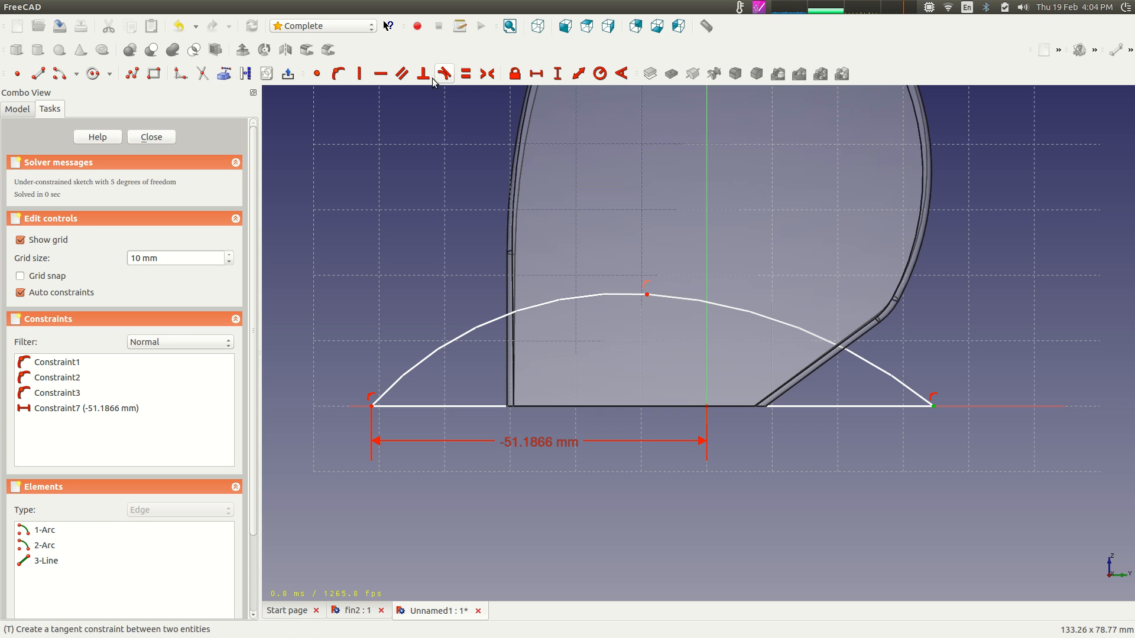
left_click(535, 74)
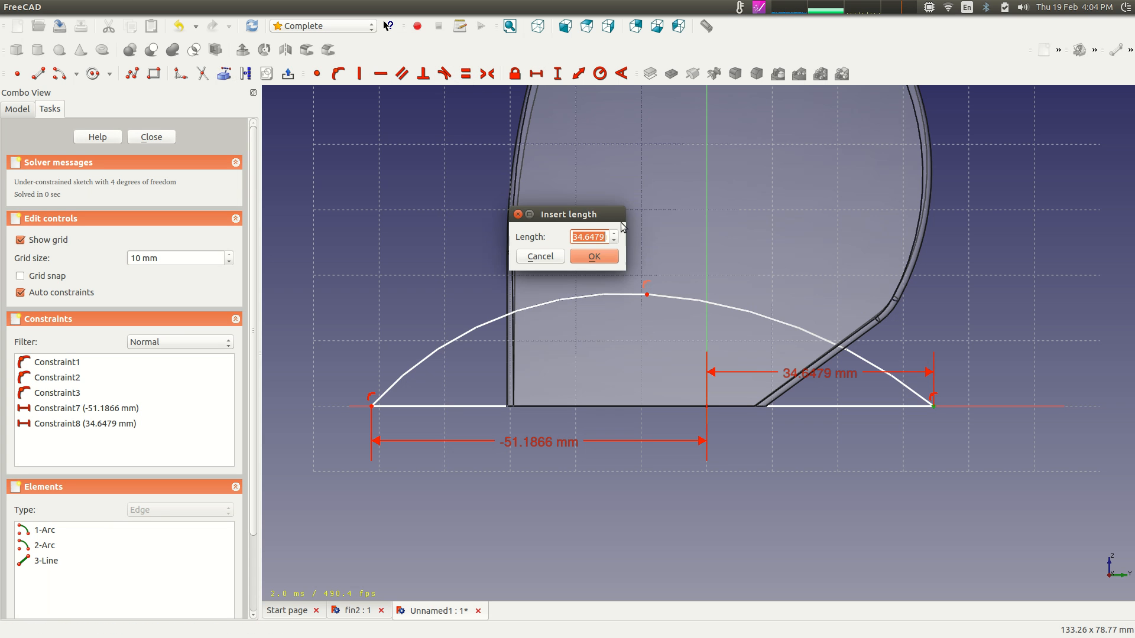
left_click(594, 256)
Dimension the vertical height of the point where the two arcs meet.
left_click(646, 294)
left_click(557, 74)
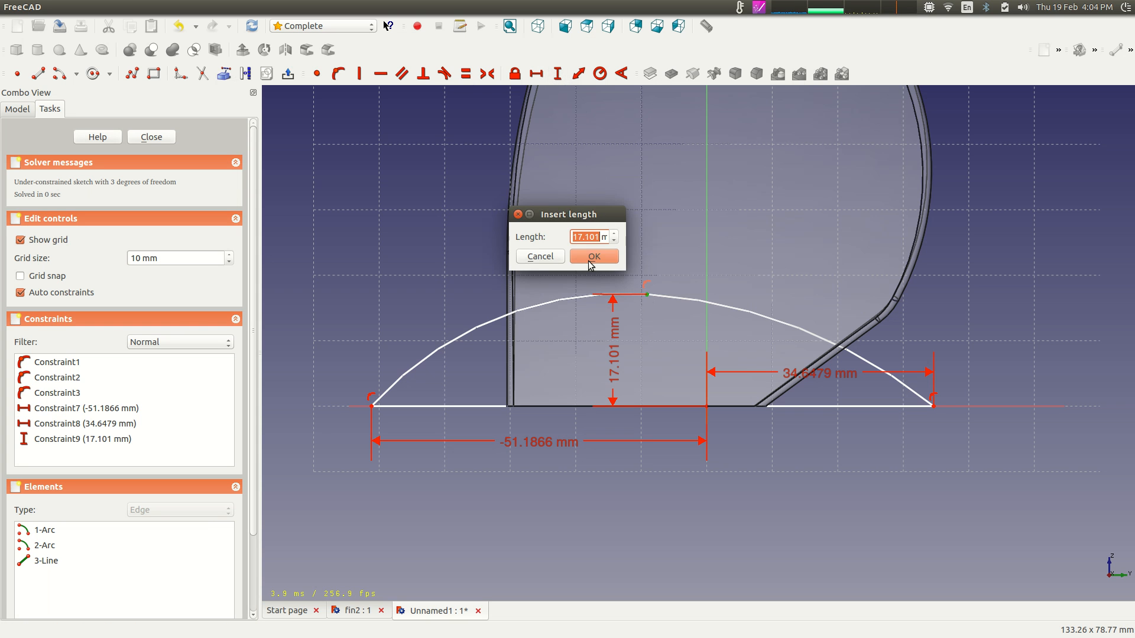
left_click(589, 258)
Add a radius constraint to each of the two dome arcs, keeping their existing sizes.
scroll(567, 282, "down", 5)
scroll(615, 516, "up", 3)
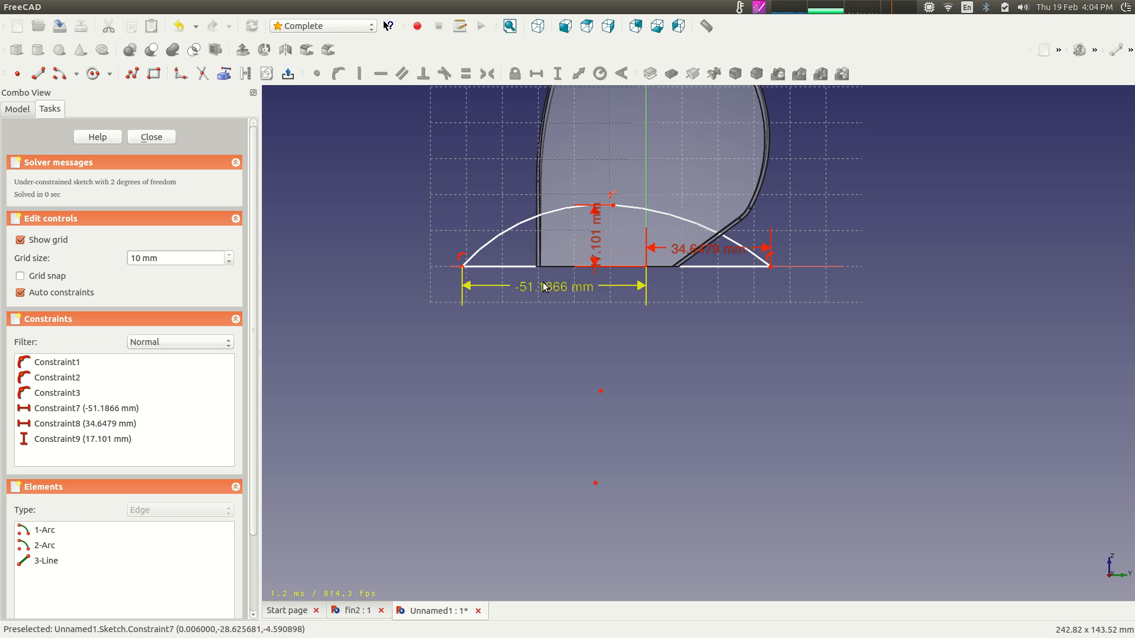
left_click(527, 221)
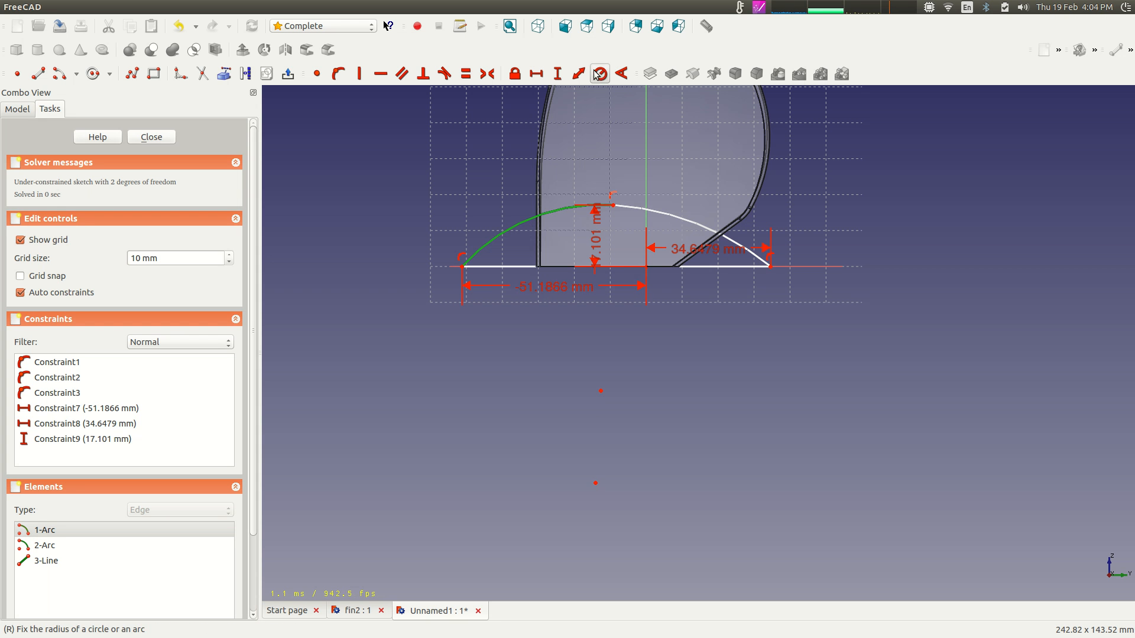
left_click(600, 73)
left_click(593, 256)
left_click(681, 224)
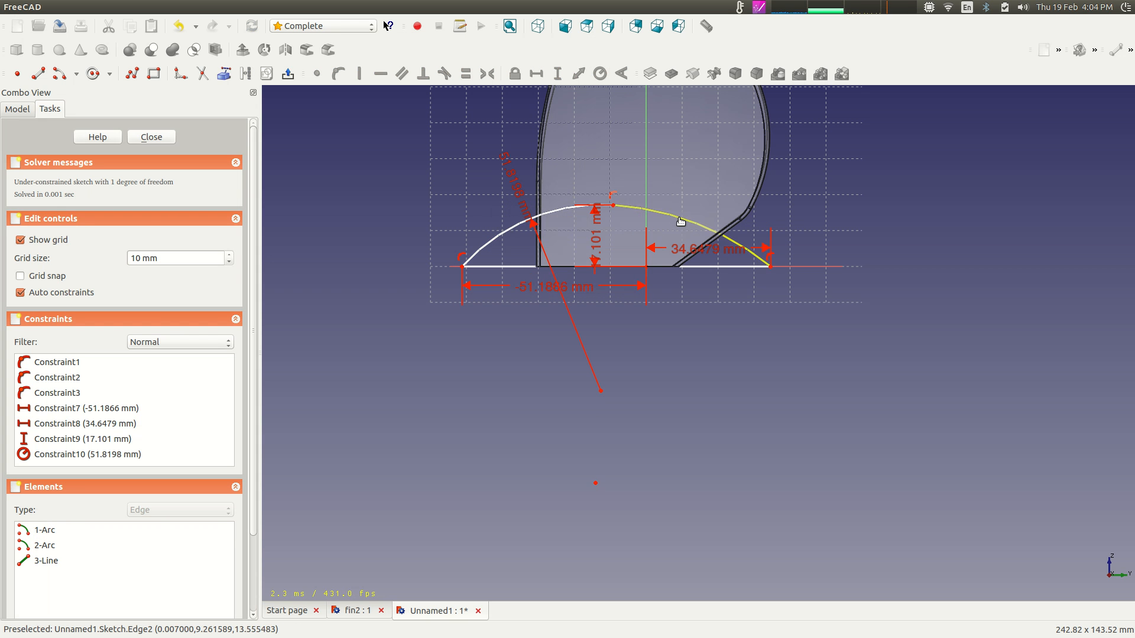
left_click(600, 73)
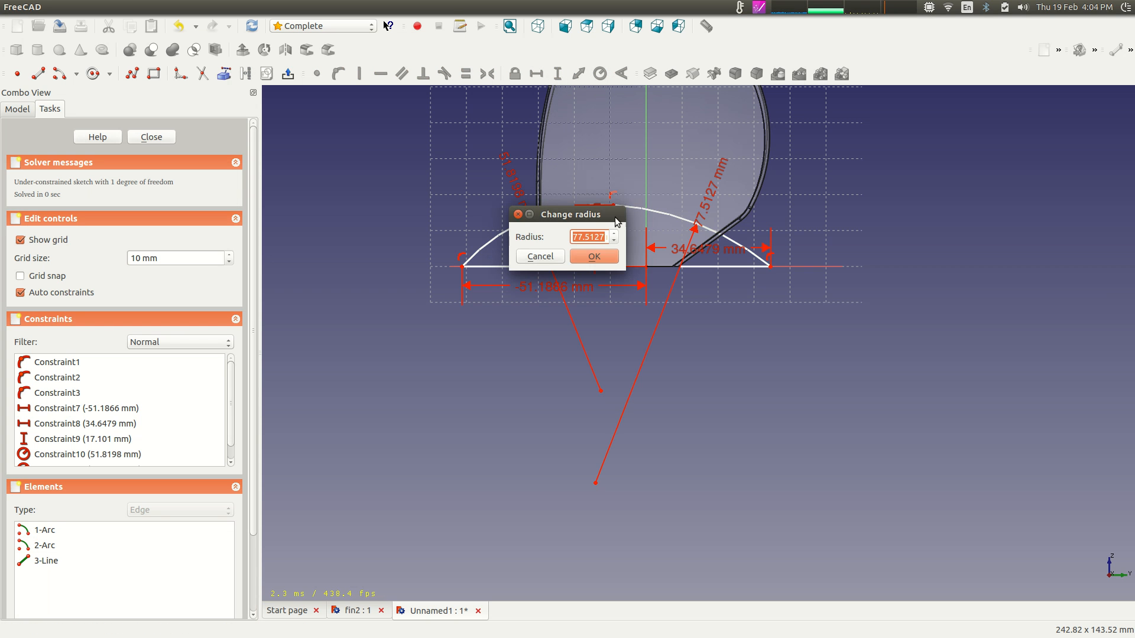
left_click(595, 255)
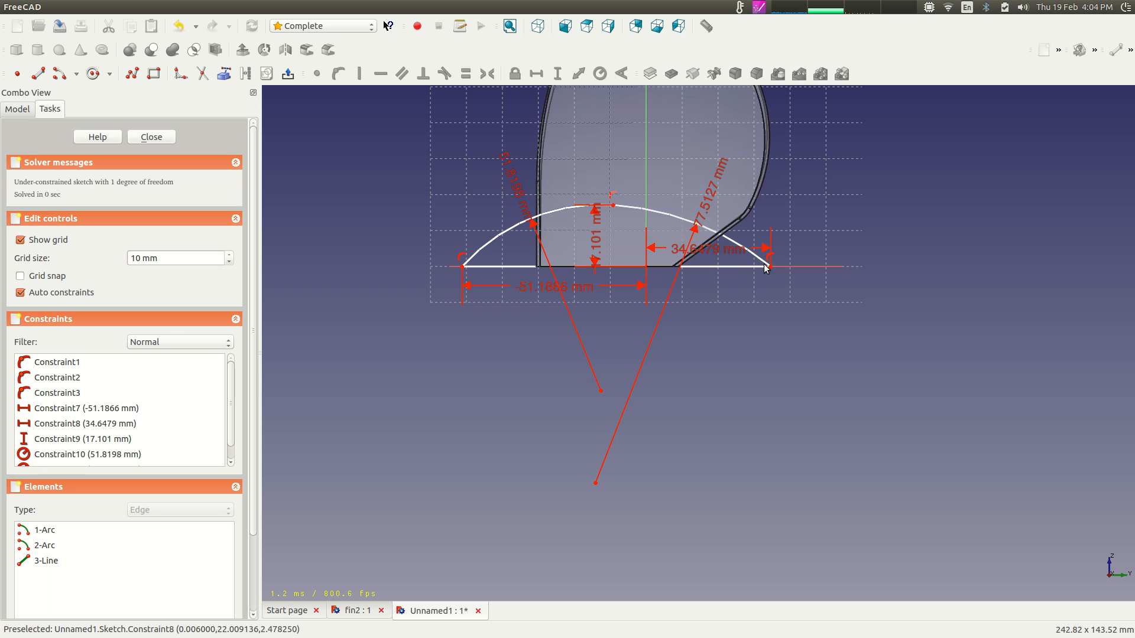
Shift the arcs' meeting point sideways toward the shorter arc's end and dimension its horizontal distance from the origin.
mouse_move(638, 208)
left_mouse_down()
mouse_move(655, 218)
mouse_move(646, 233)
left_mouse_up()
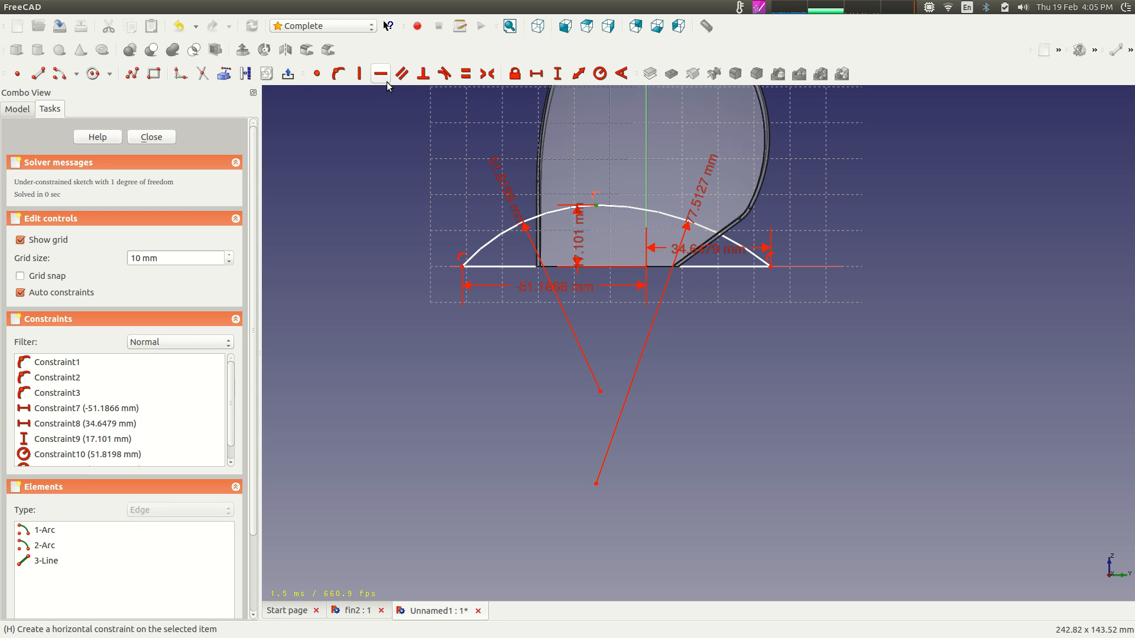
left_click(536, 74)
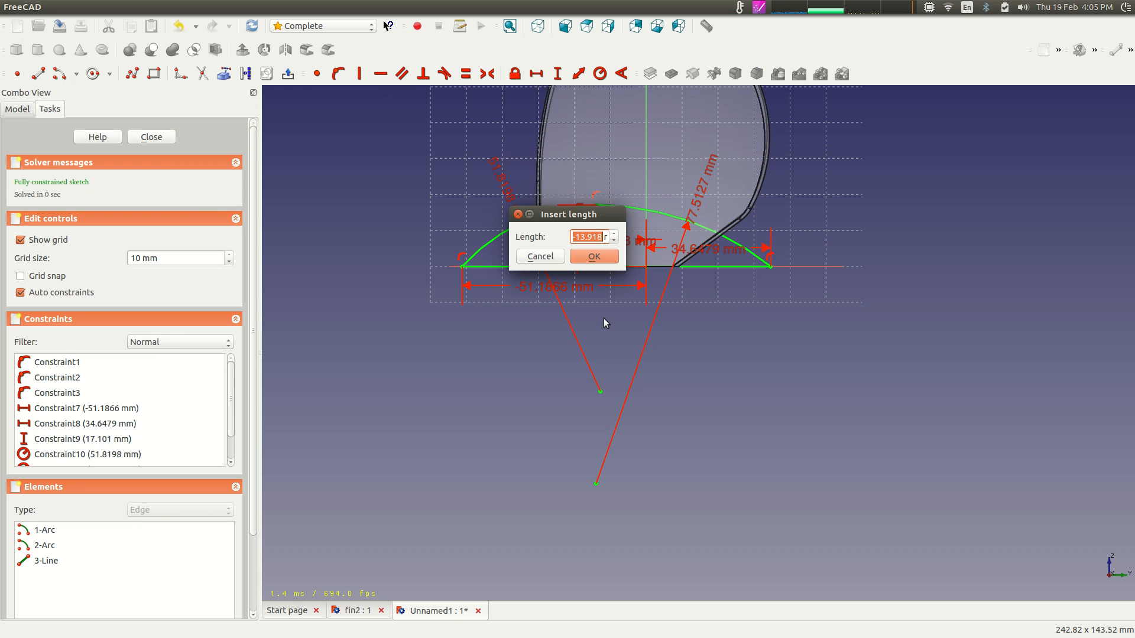
left_click(594, 256)
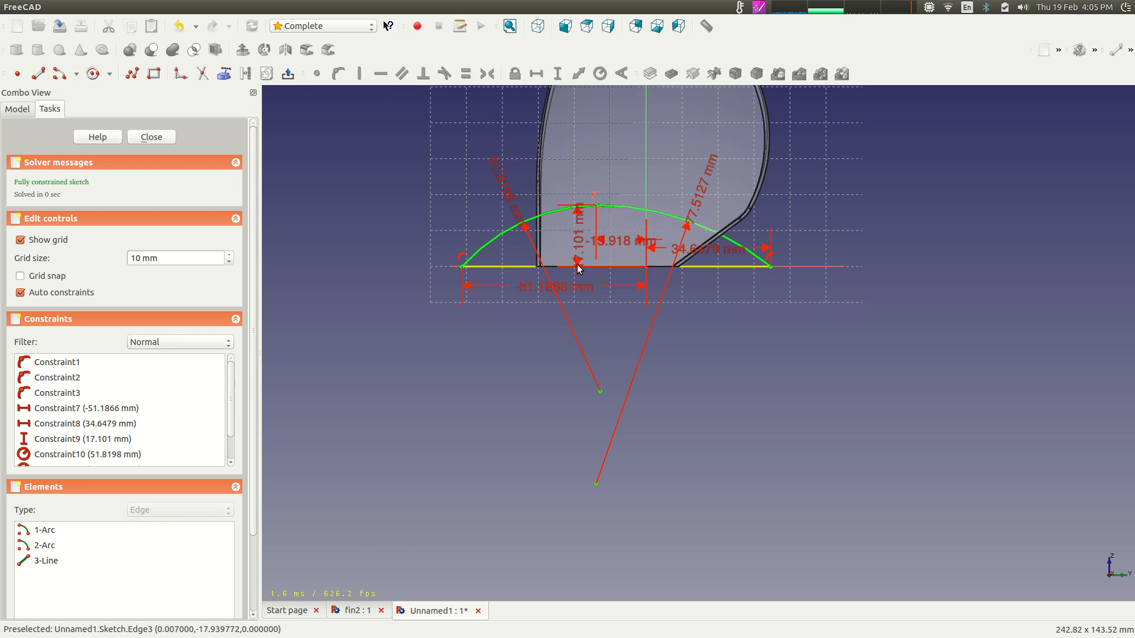
Close the sketch and revolve the dome profile 360° about the horizontal sketch axis.
left_click(150, 139)
left_click(104, 296)
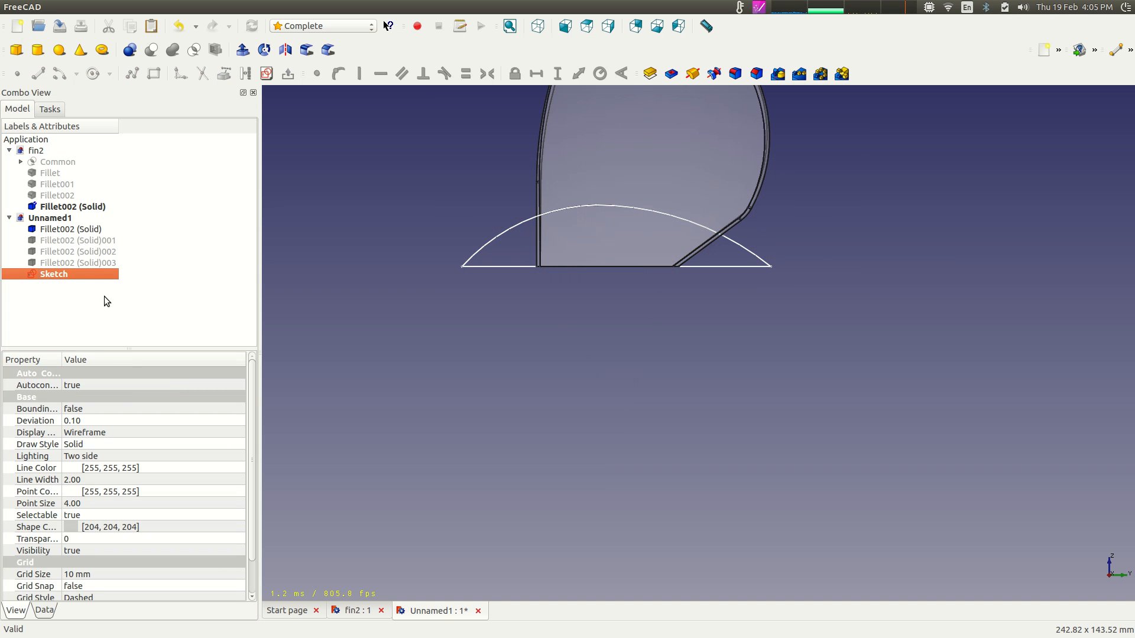
left_click(86, 276)
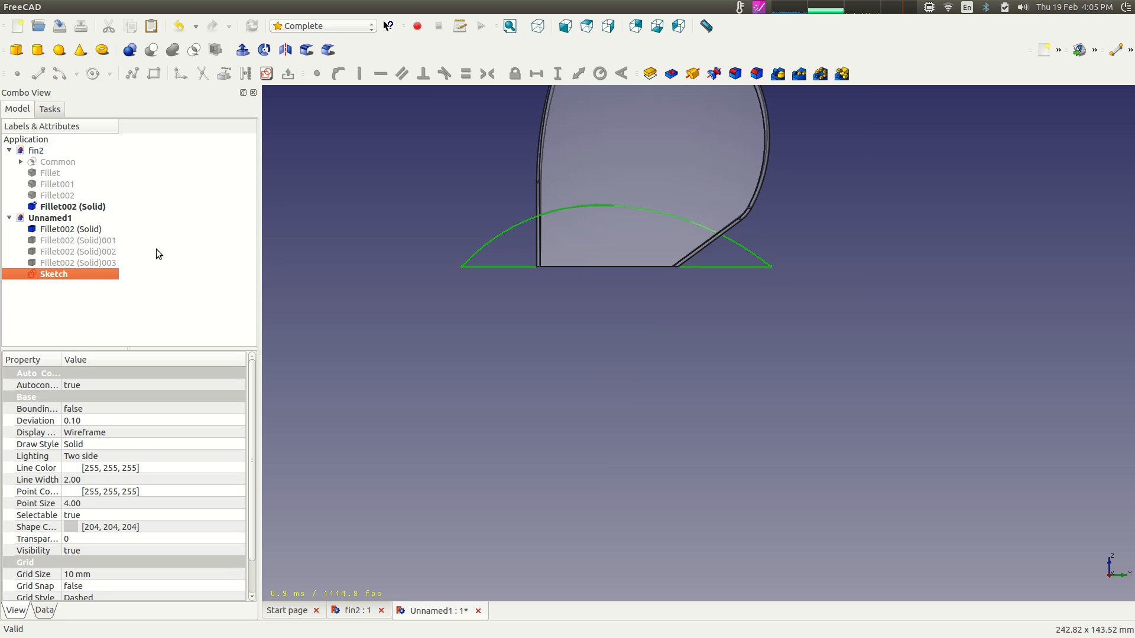
left_click(694, 76)
left_click(230, 187)
left_click(228, 196)
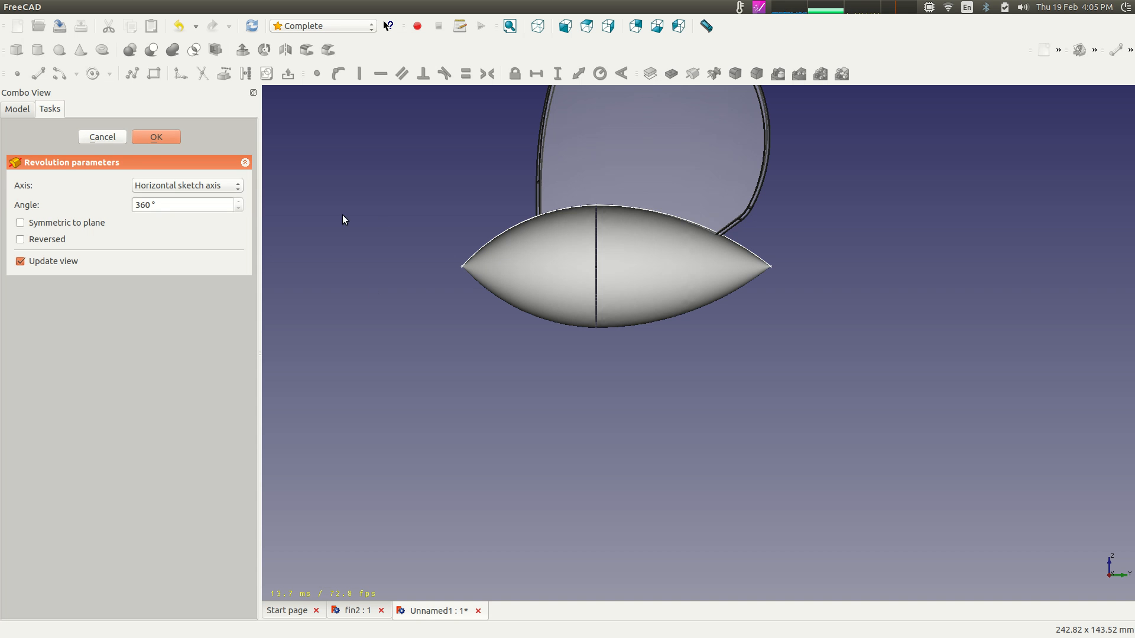
left_click(168, 137)
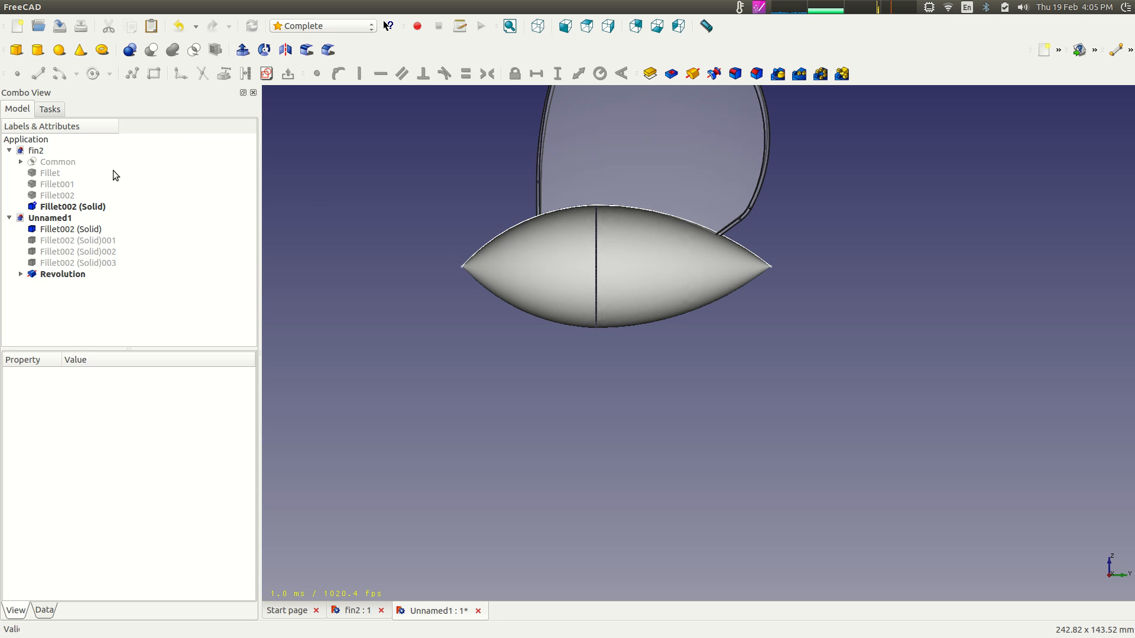
Show the three hidden blade copies, Fillet002 (Solid)001, 002 and 003.
left_click(52, 242)
key("space")
left_click(64, 251)
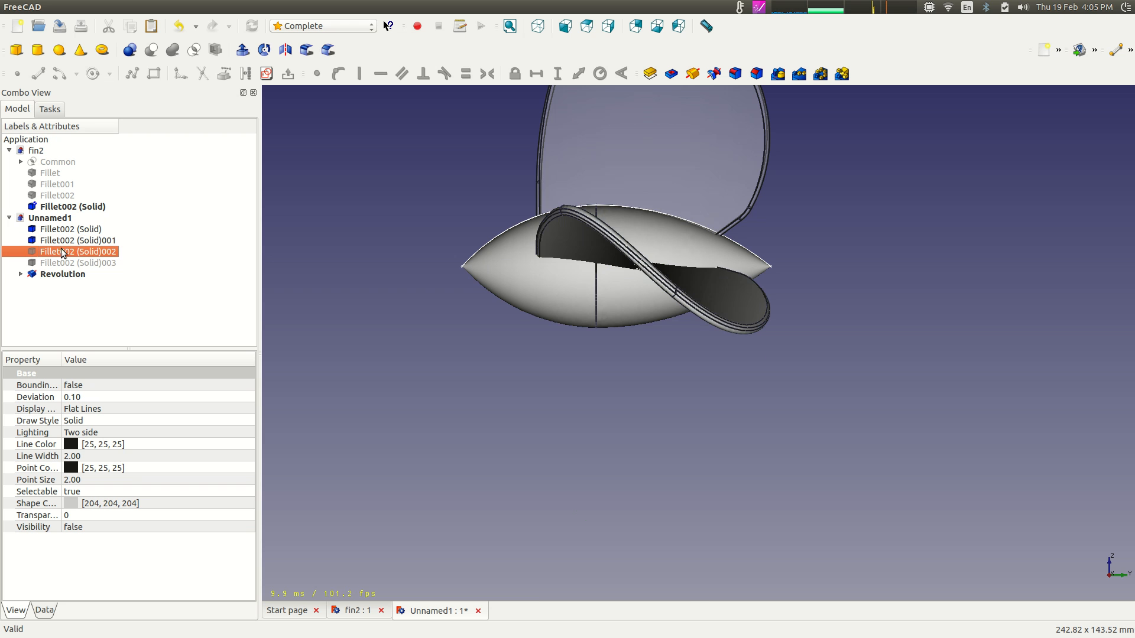
key("space")
left_click(65, 262)
key("space")
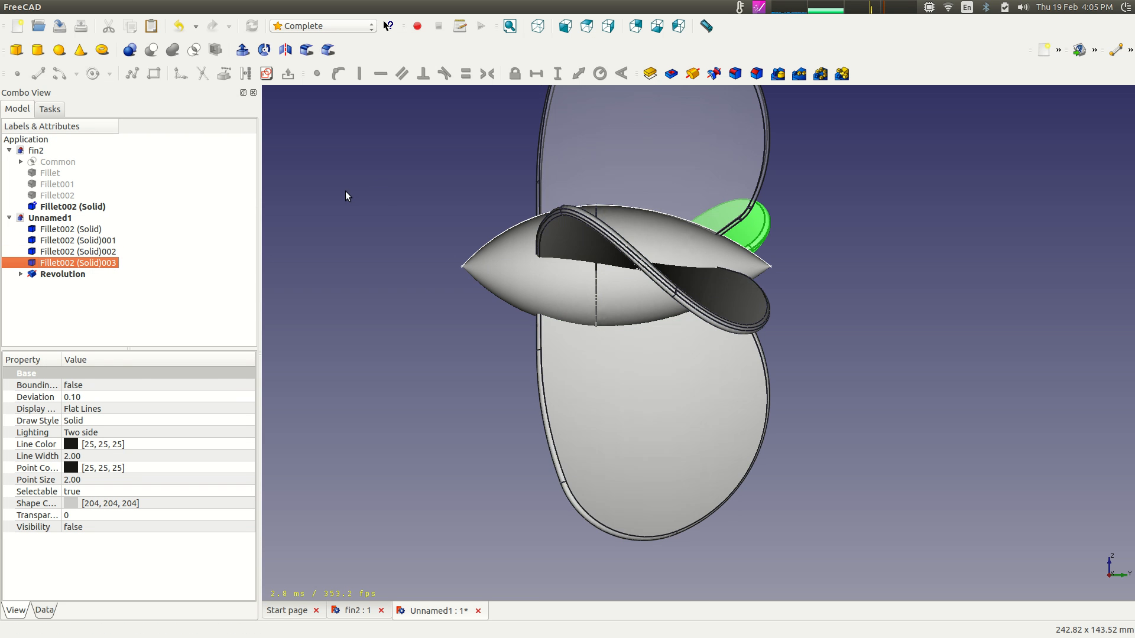
Set the transparency of the first blade, Fillet002 (Solid) in the Unnamed1 document, to 0.
left_click(92, 230)
right_click(92, 229)
left_click(154, 312)
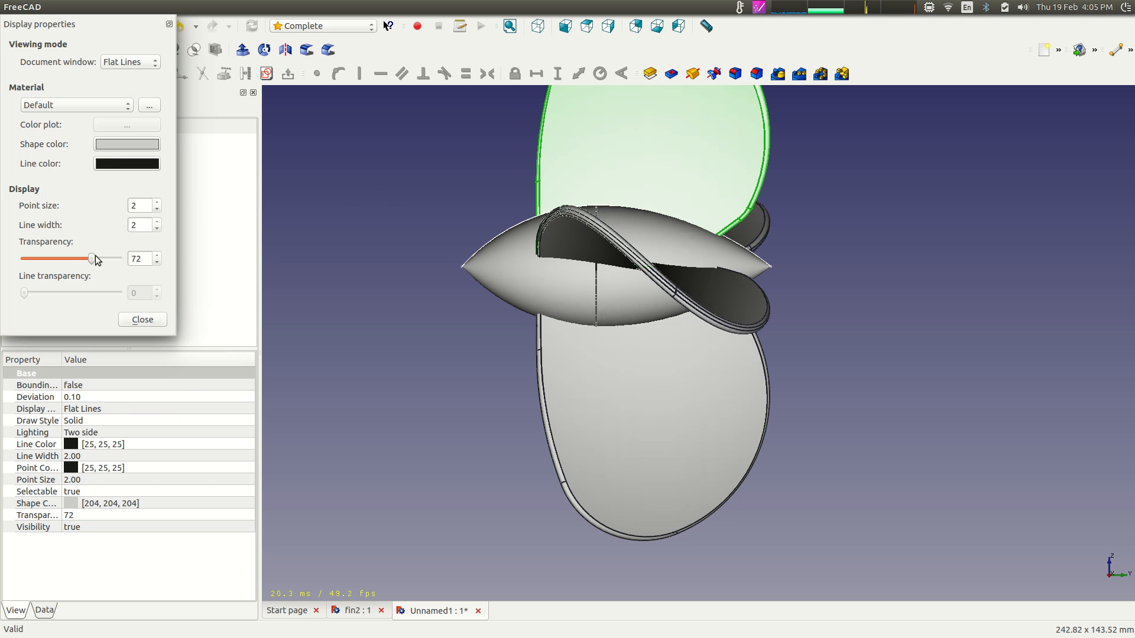
left_click_drag(96, 260, 23, 260)
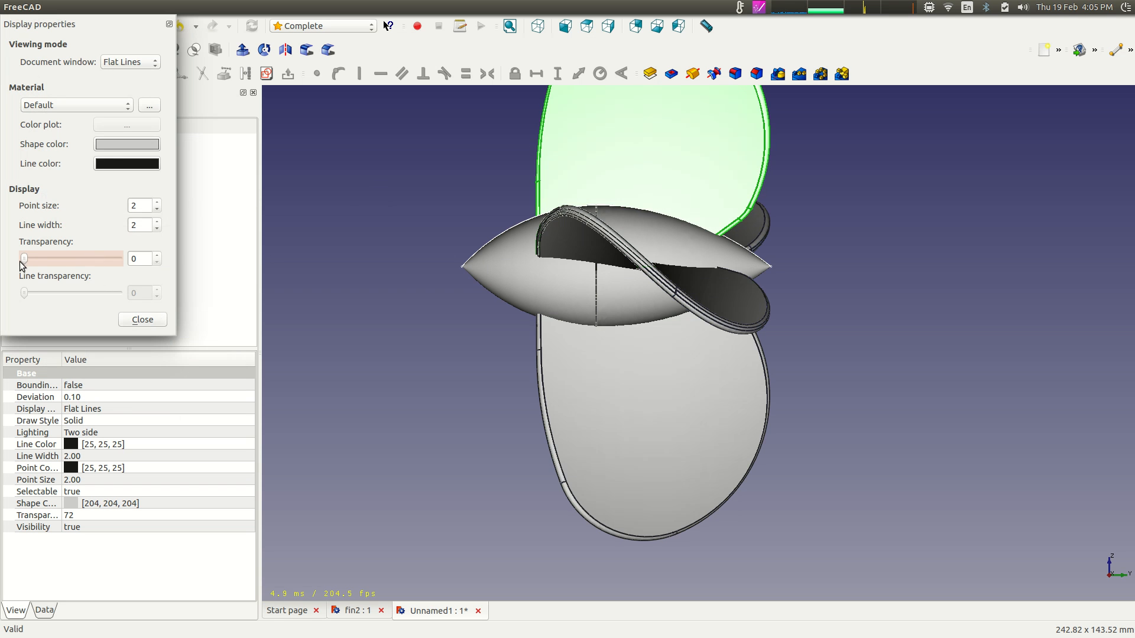
left_click(151, 321)
left_click(284, 296)
Hide the profile sketch inside the Revolution feature.
mouse_move(327, 214)
middle_mouse_down()
mouse_move(471, 265)
mouse_move(583, 283)
mouse_move(671, 243)
mouse_move(557, 180)
mouse_move(420, 261)
mouse_move(525, 246)
mouse_move(480, 258)
middle_mouse_up()
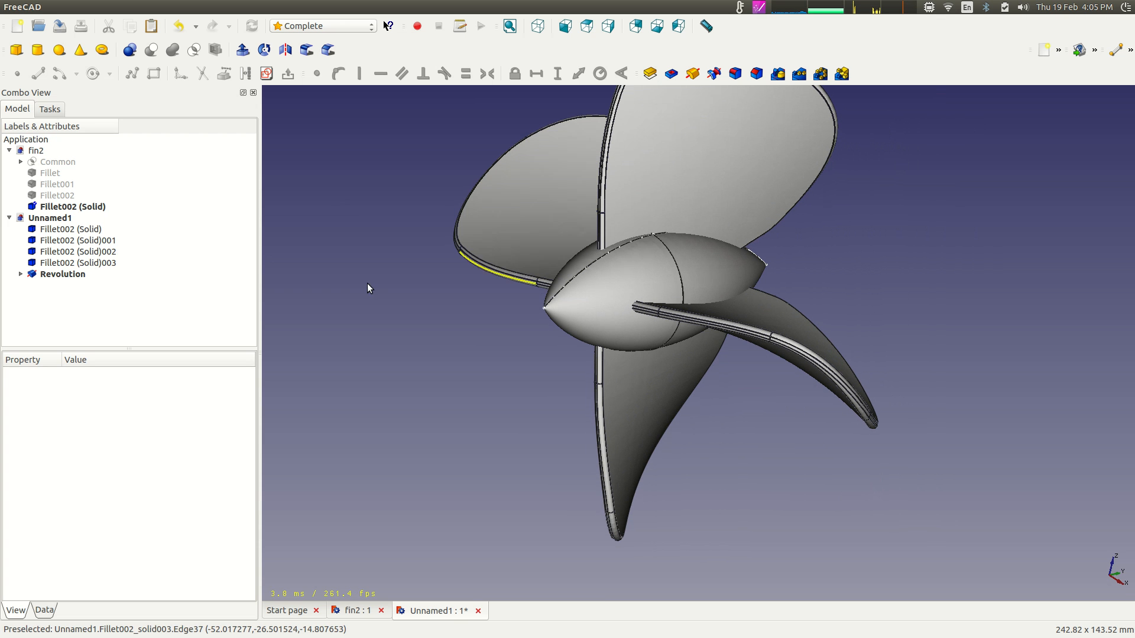
left_click(21, 274)
left_click(71, 286)
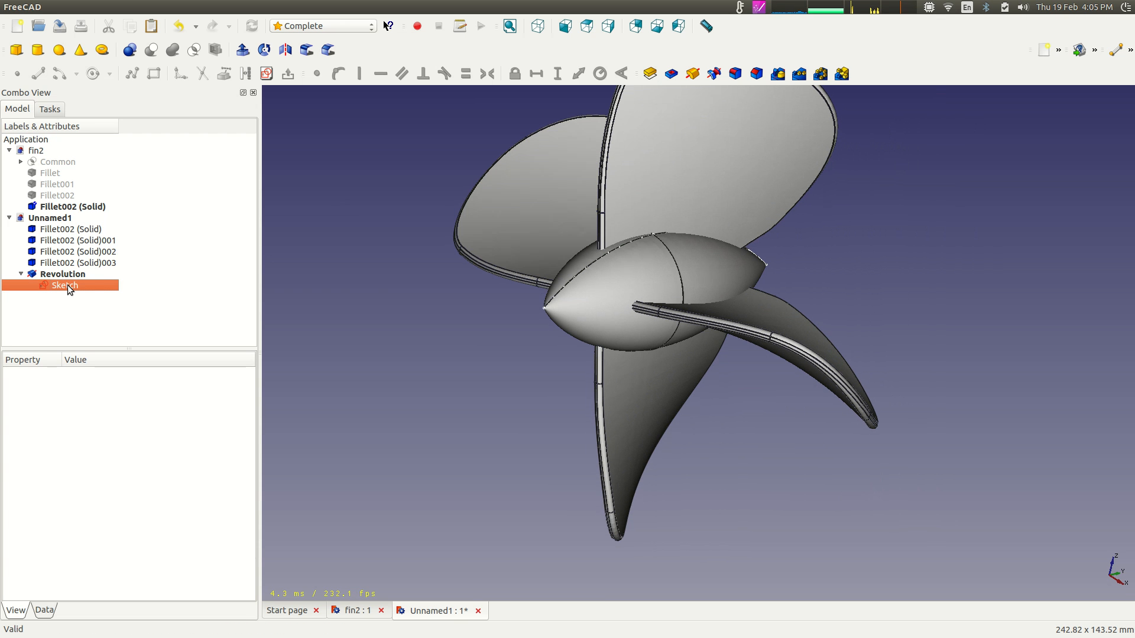
left_click(488, 335)
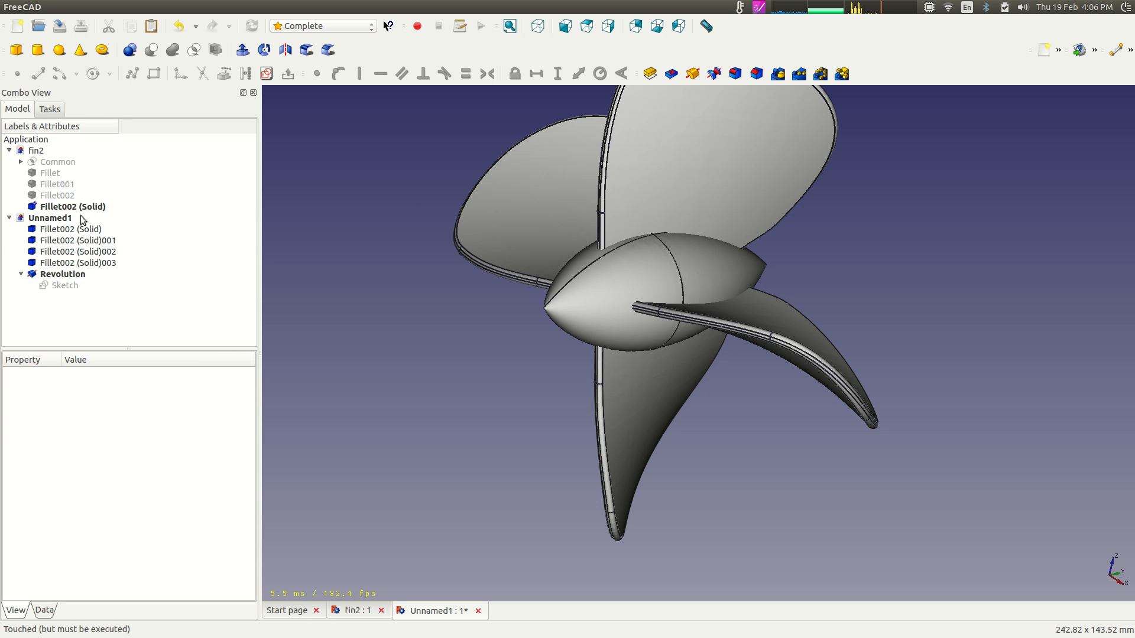
left_click(71, 229)
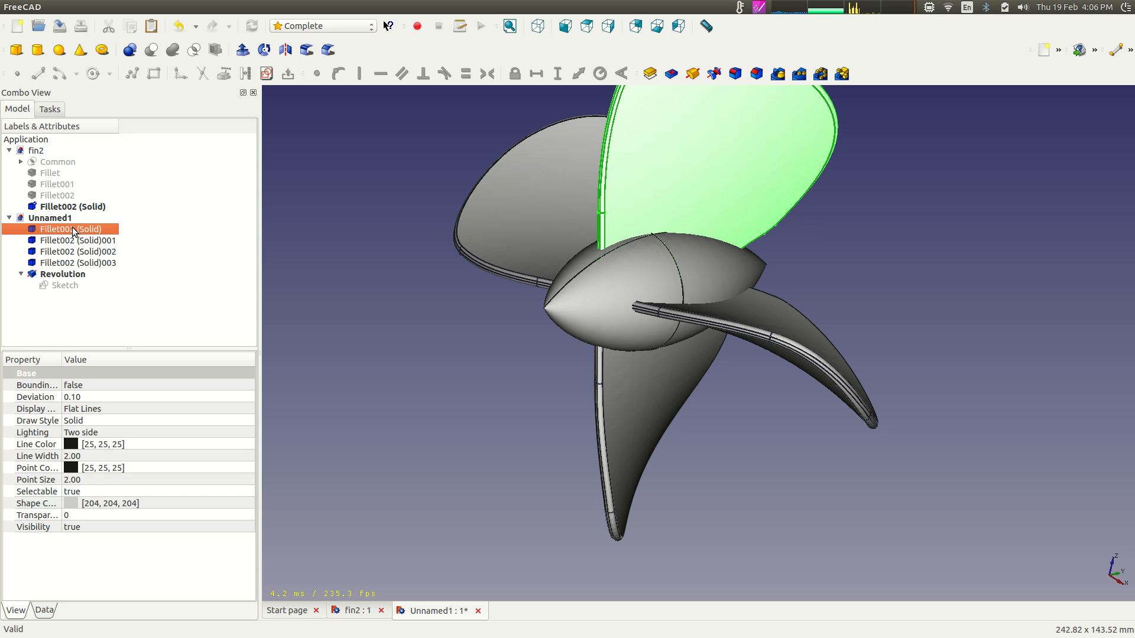
left_click(73, 274, "shift")
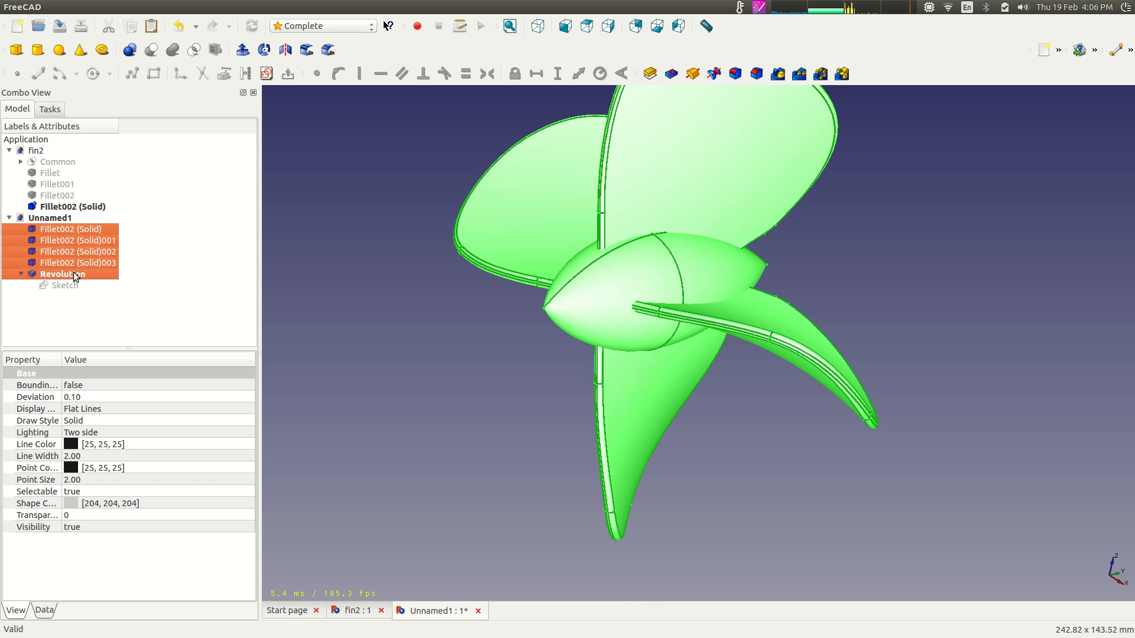
left_click(138, 302)
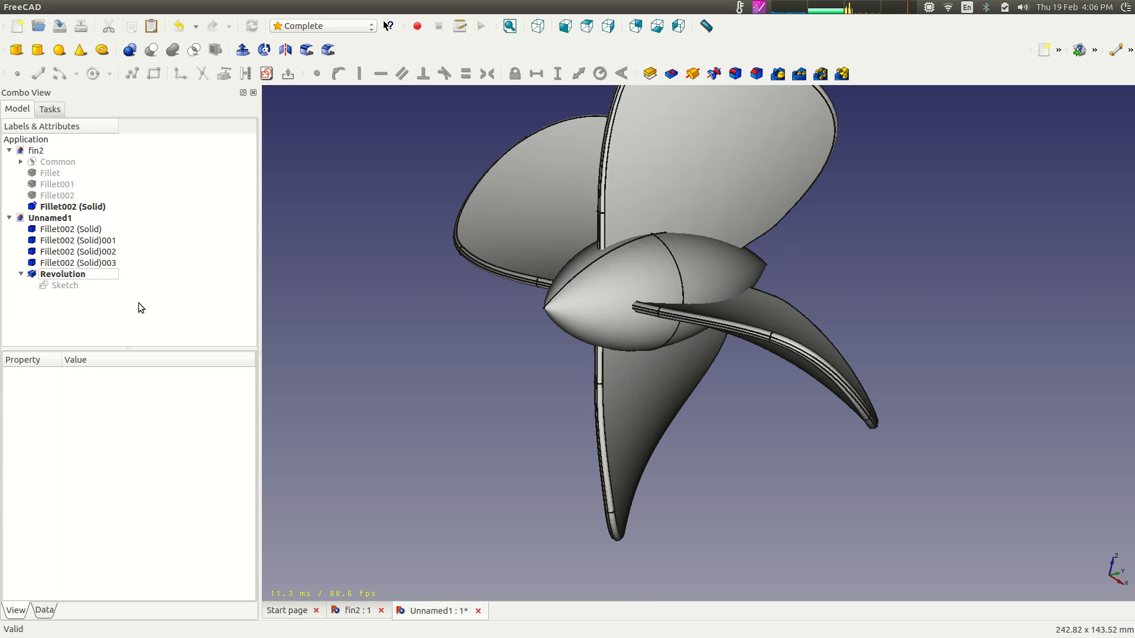
Fuse the four blade solids and the Revolution hub with a Boolean union.
left_click_drag(67, 229, 64, 274)
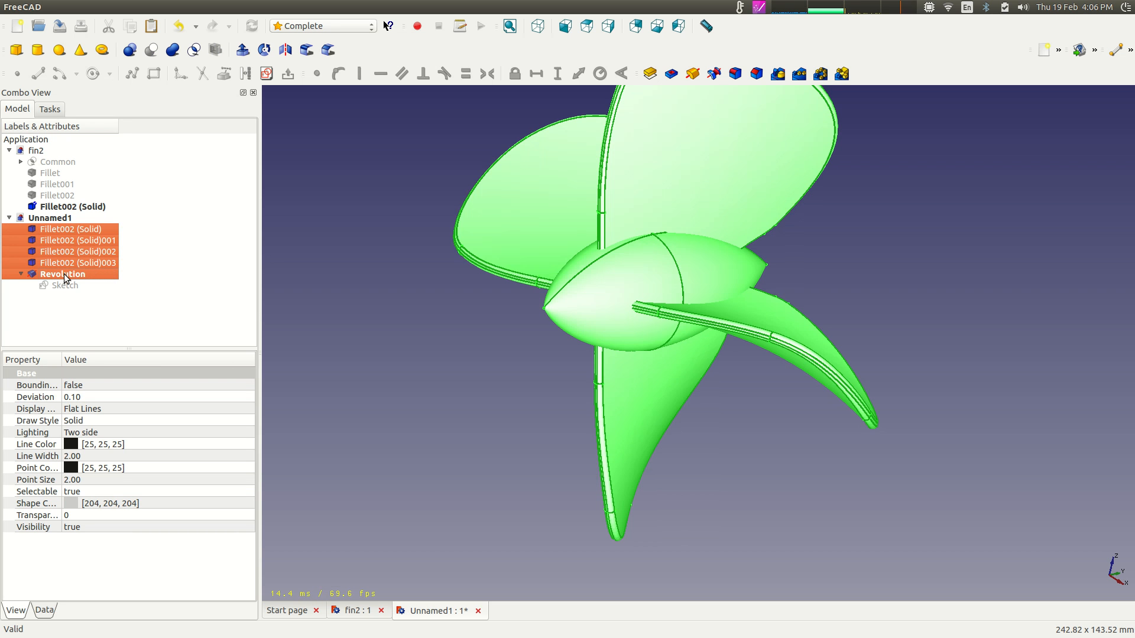
left_click(175, 51)
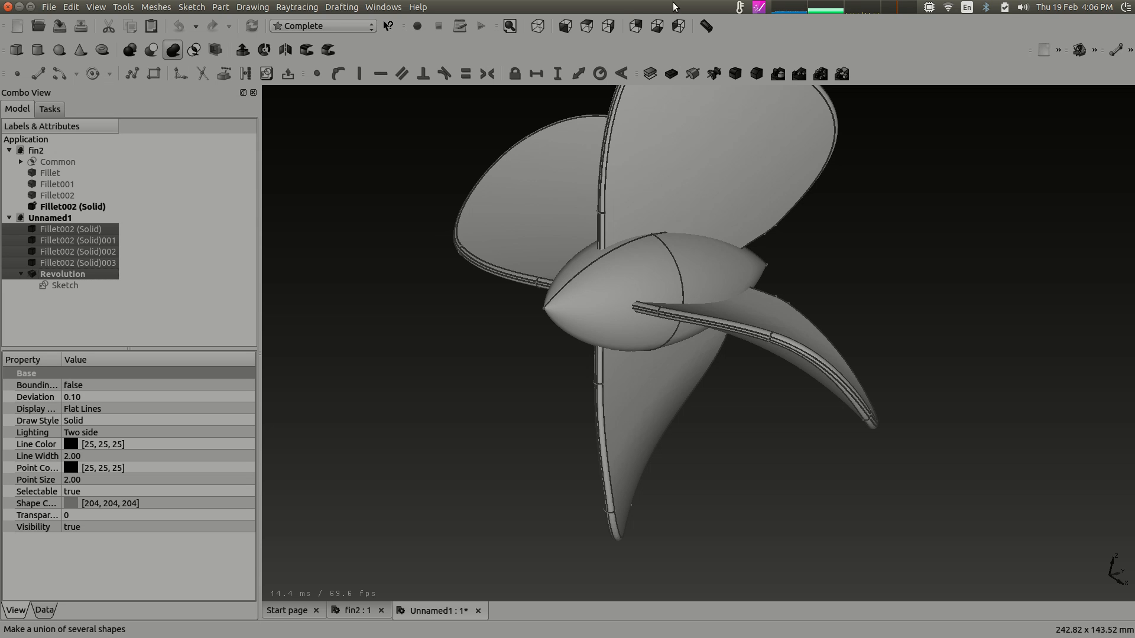
Set the computer's processor frequency to the turbo mode option.
left_click(928, 9)
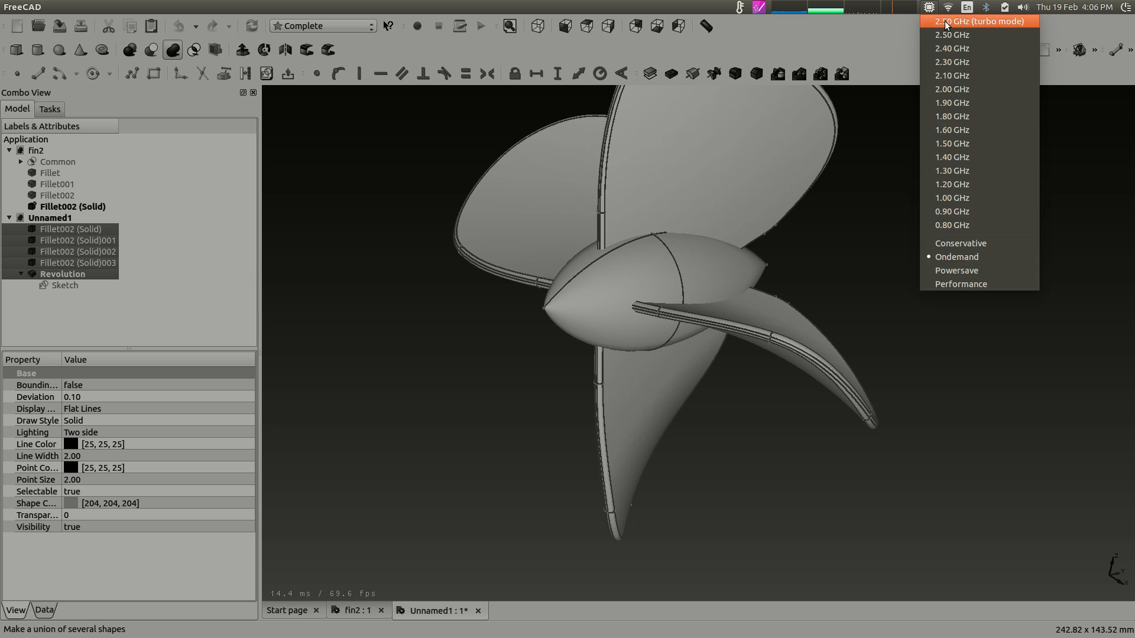
left_click(944, 21)
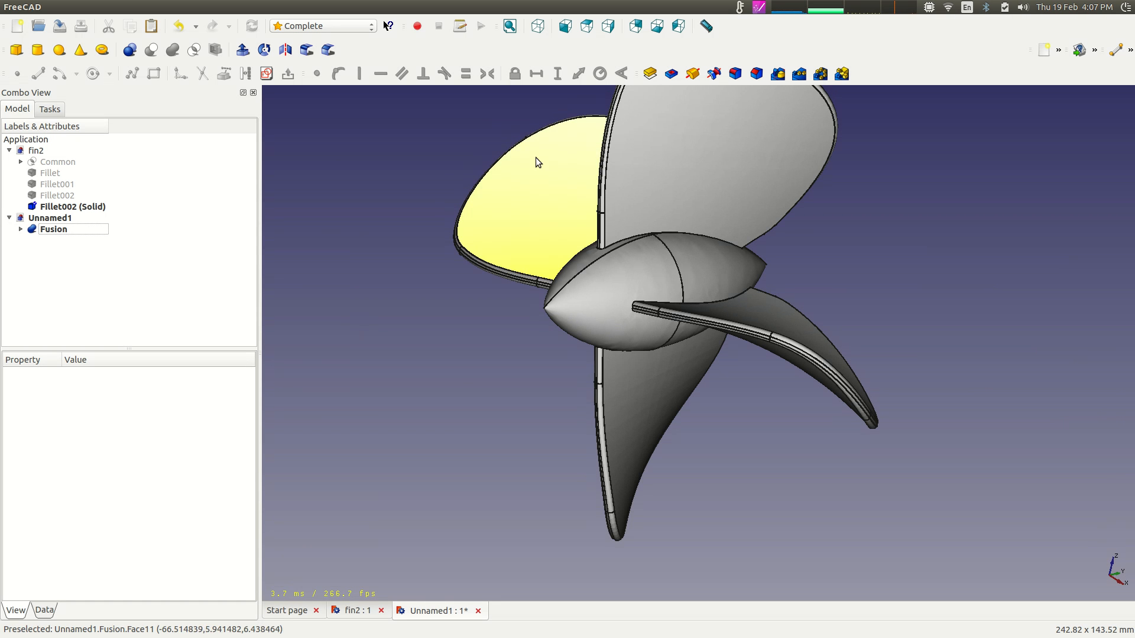
Convert the Fusion propeller to a standalone solid and select the new solid.
middle_click_drag(415, 194, 380, 218)
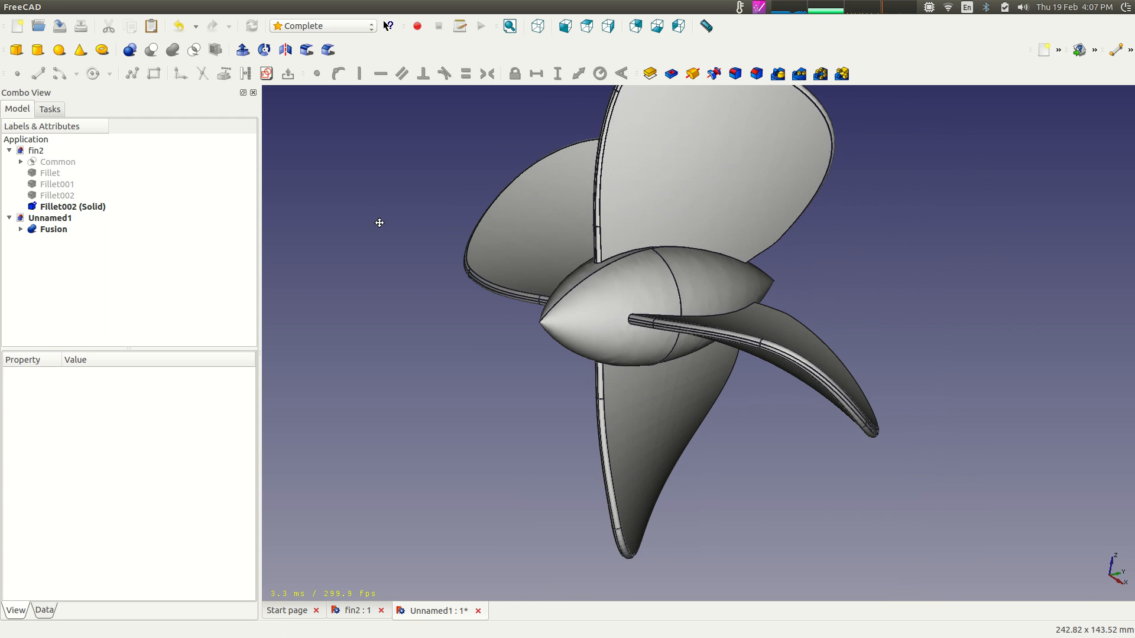
left_click(20, 229)
left_click(21, 229)
left_click(58, 231)
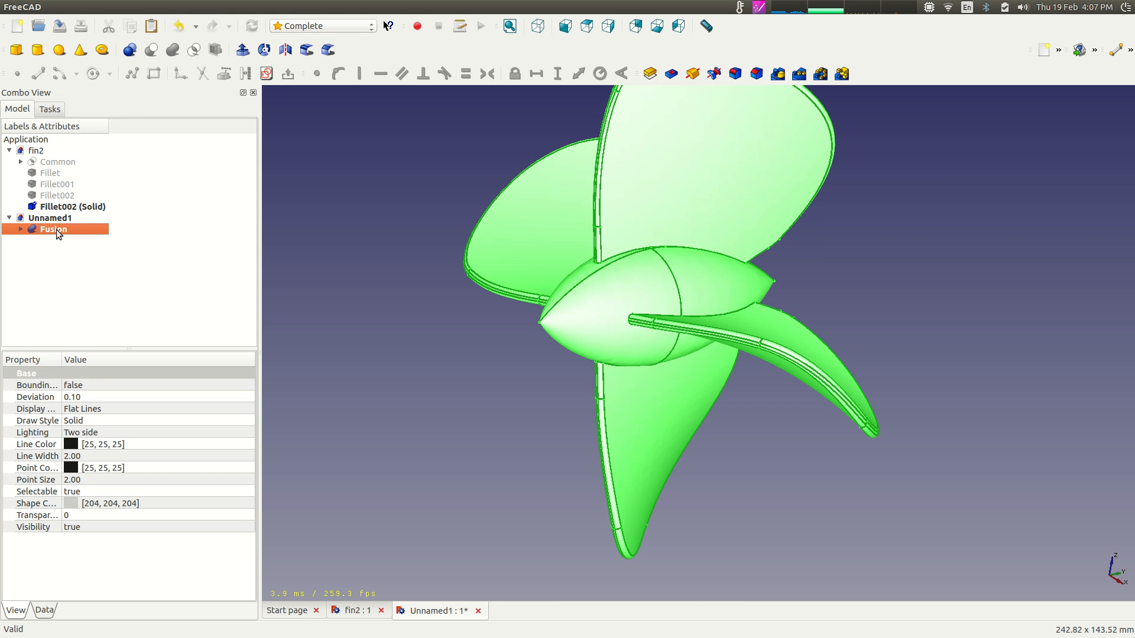
left_click(192, 7)
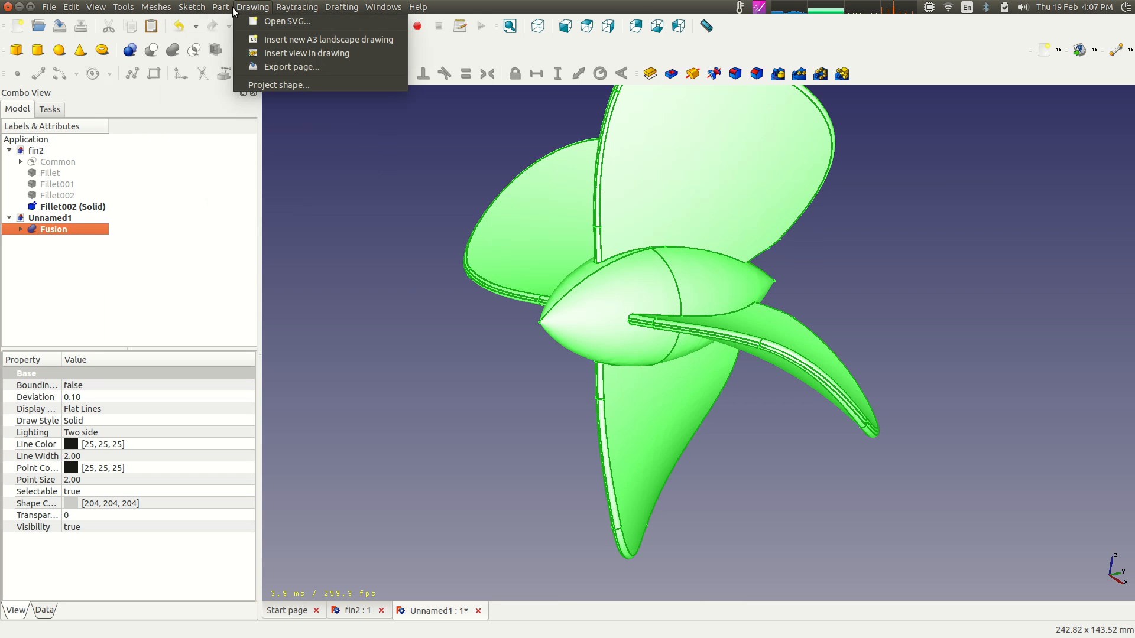
left_click(246, 57)
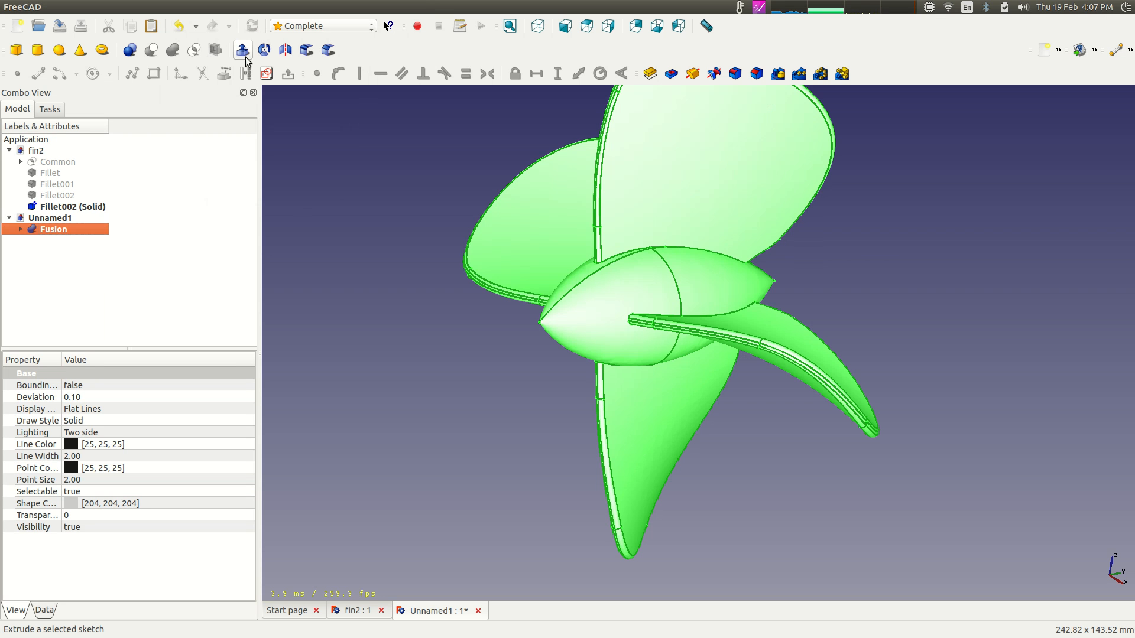
left_click(72, 240)
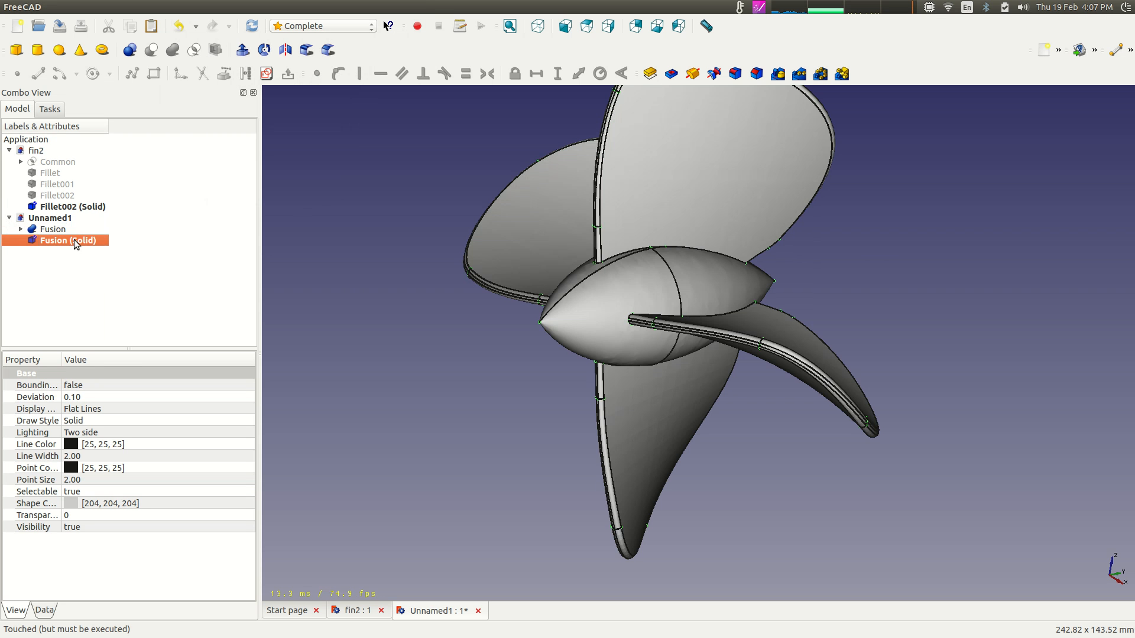
Hide the original Fusion object and leave the converted propeller solid displayed.
mouse_move(372, 208)
middle_mouse_down()
mouse_move(345, 195)
mouse_move(536, 273)
mouse_move(418, 213)
mouse_move(382, 207)
mouse_move(388, 221)
middle_mouse_up()
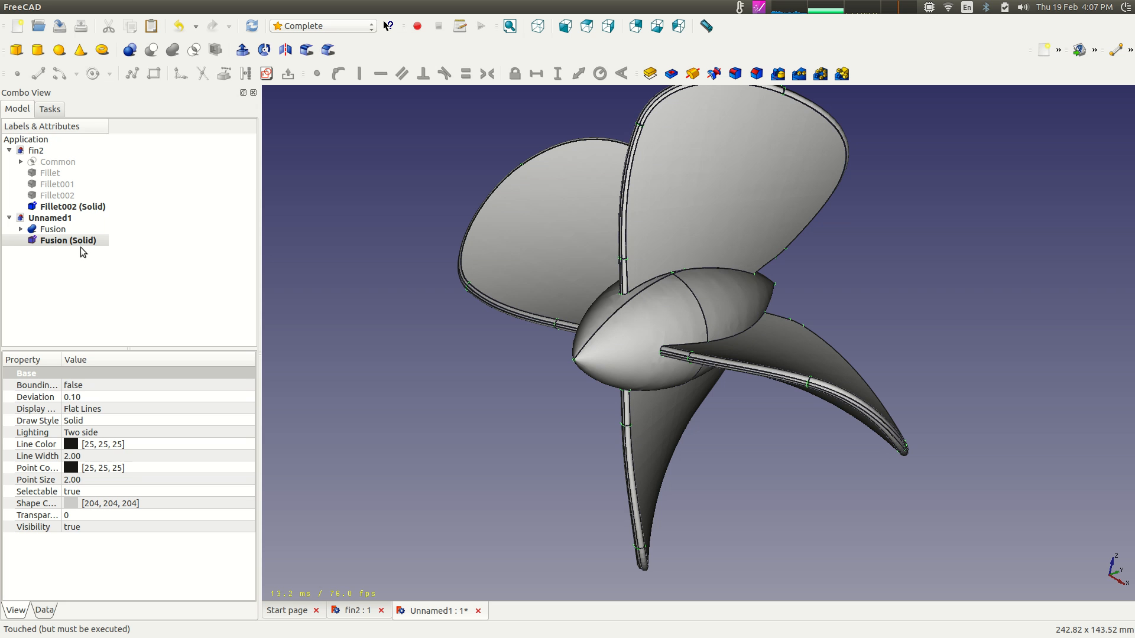
left_click(152, 303)
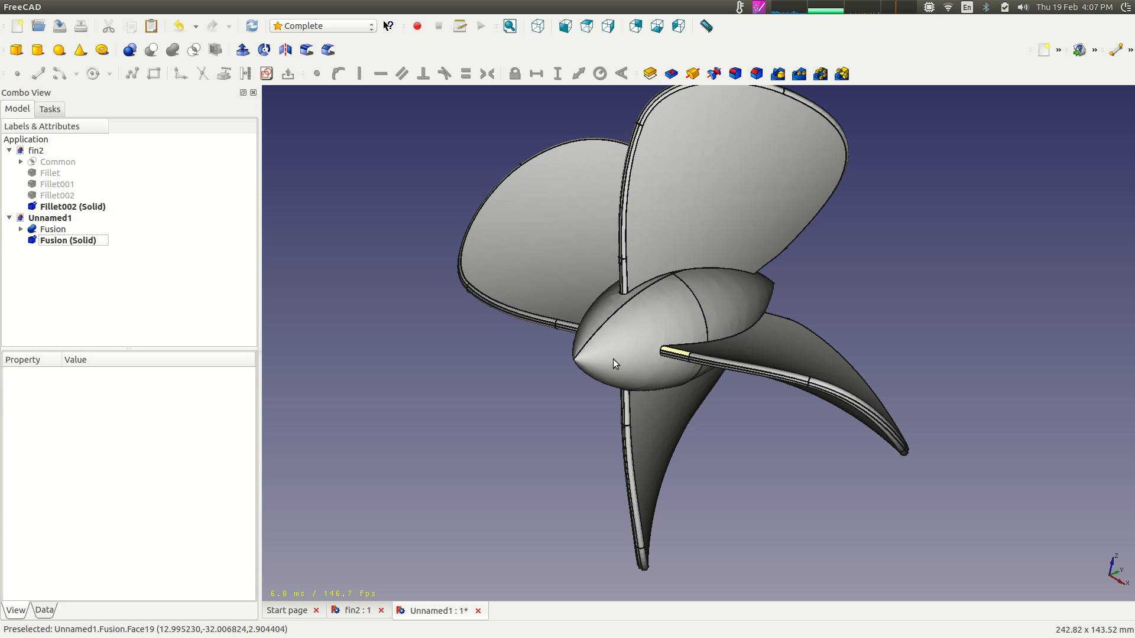
left_click(60, 230)
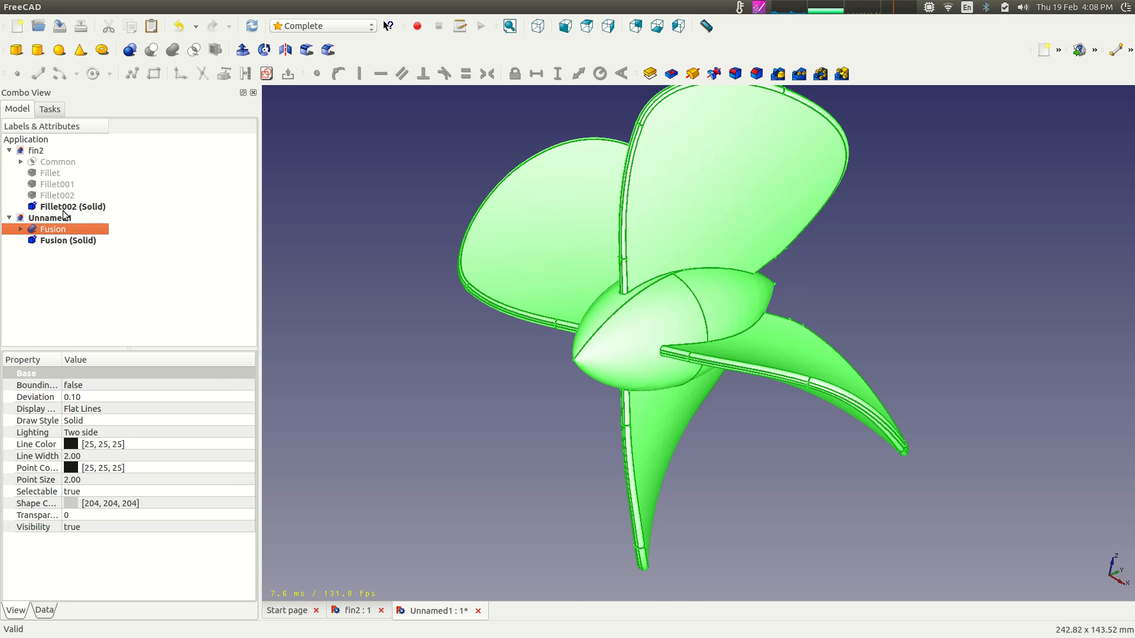
left_click(328, 260)
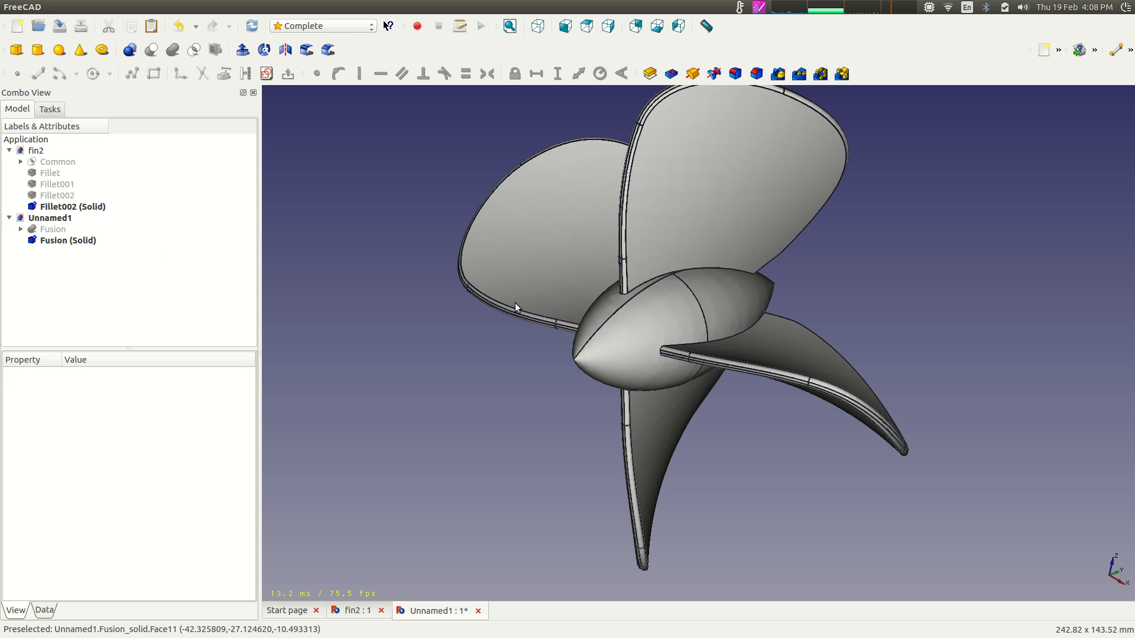
Fillet the edge where the upper blade's broad face meets the hub with a 3 mm radius.
scroll(702, 273, "up", 3)
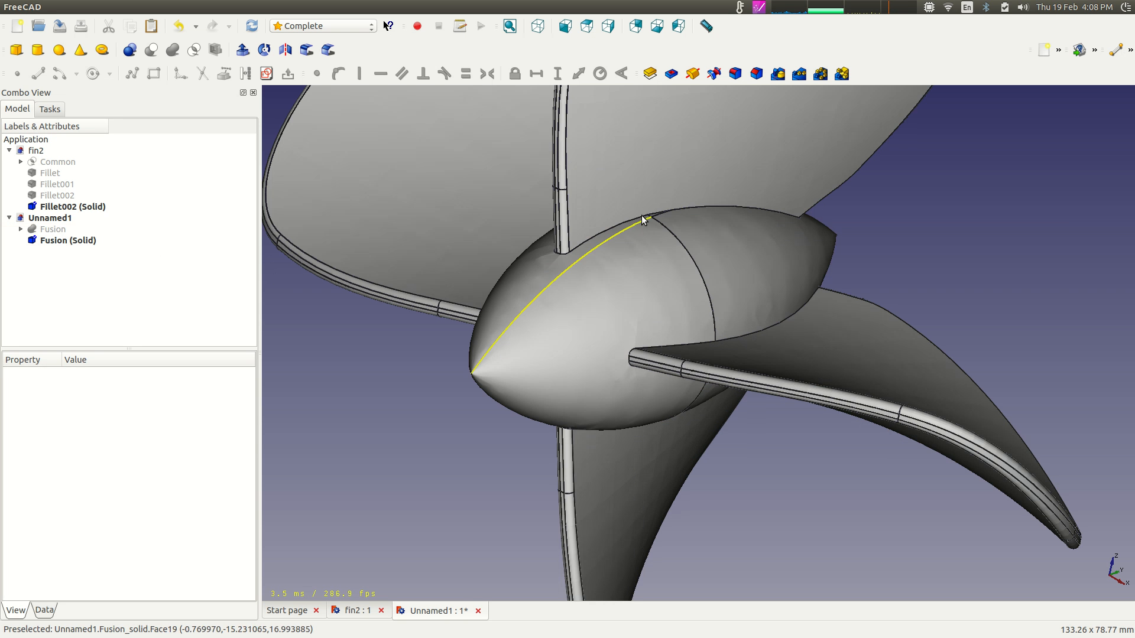
left_click(731, 206)
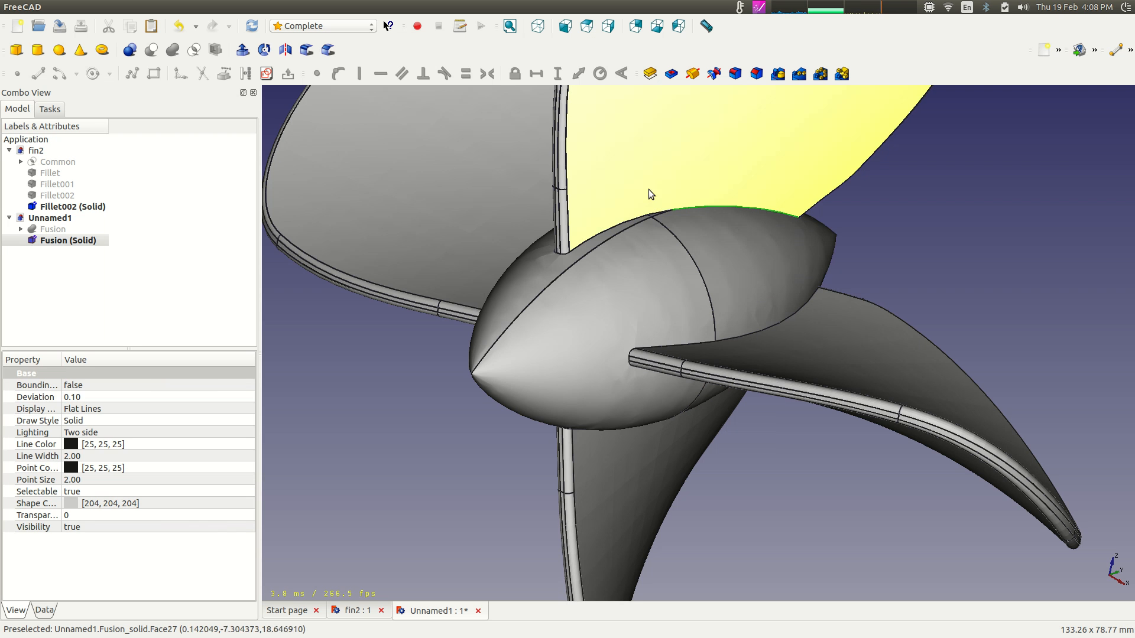
left_click(736, 74)
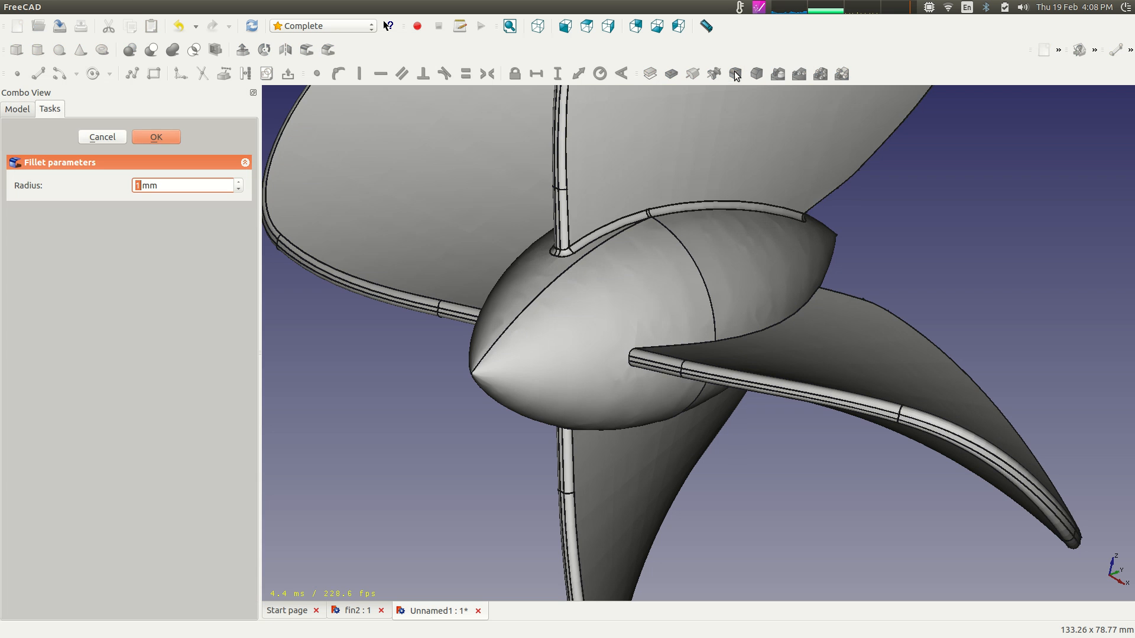
middle_click_drag(337, 361, 378, 369)
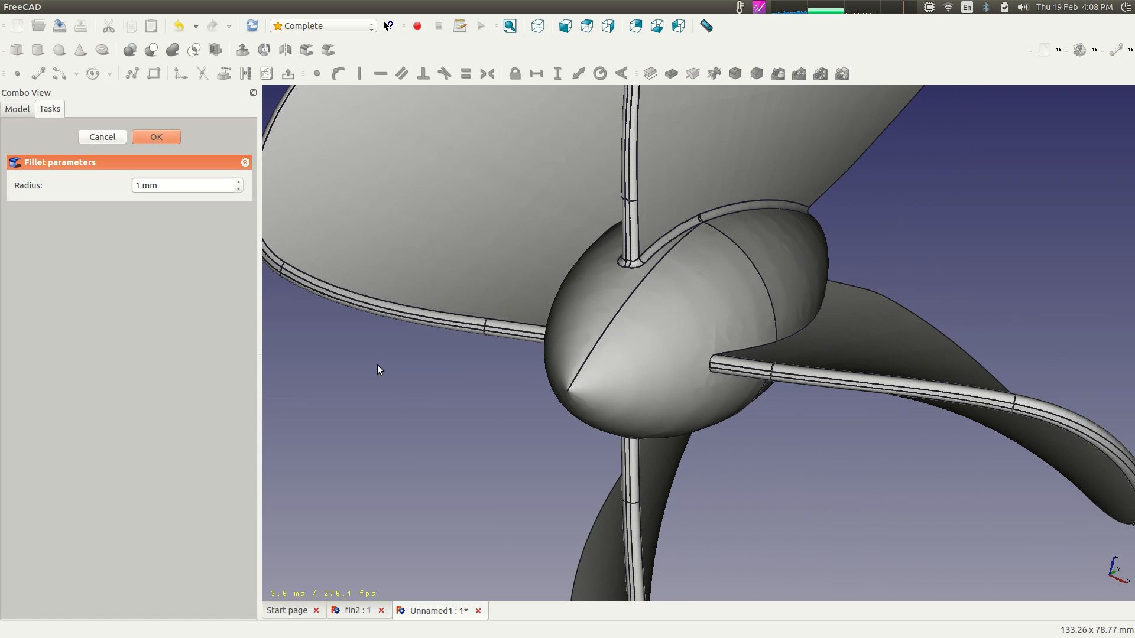
double_click(137, 186)
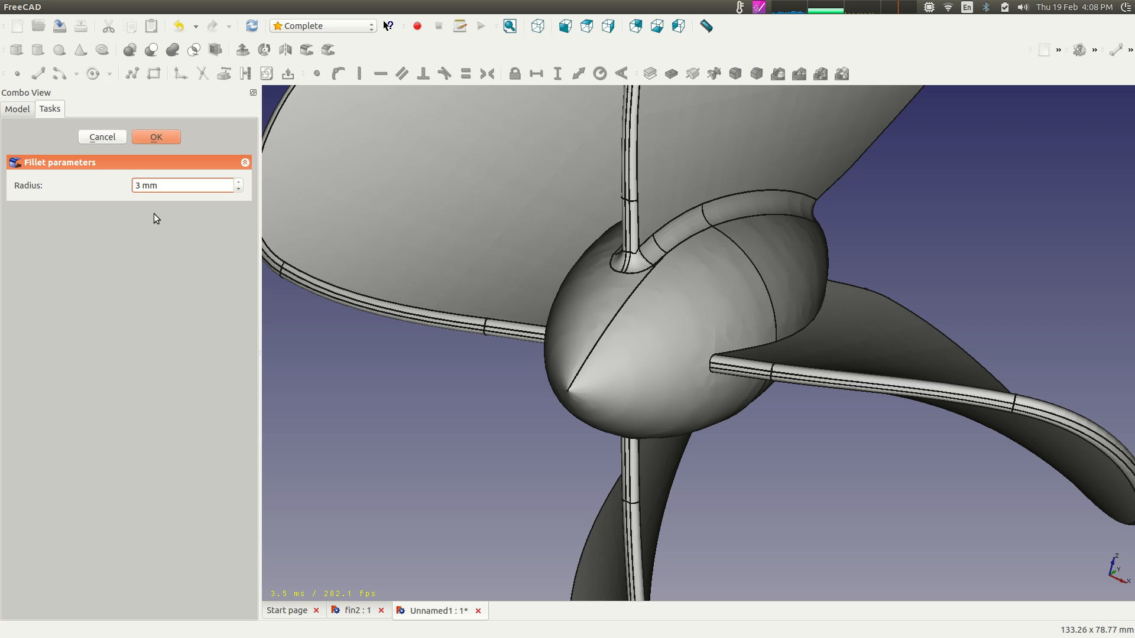
left_click(155, 141)
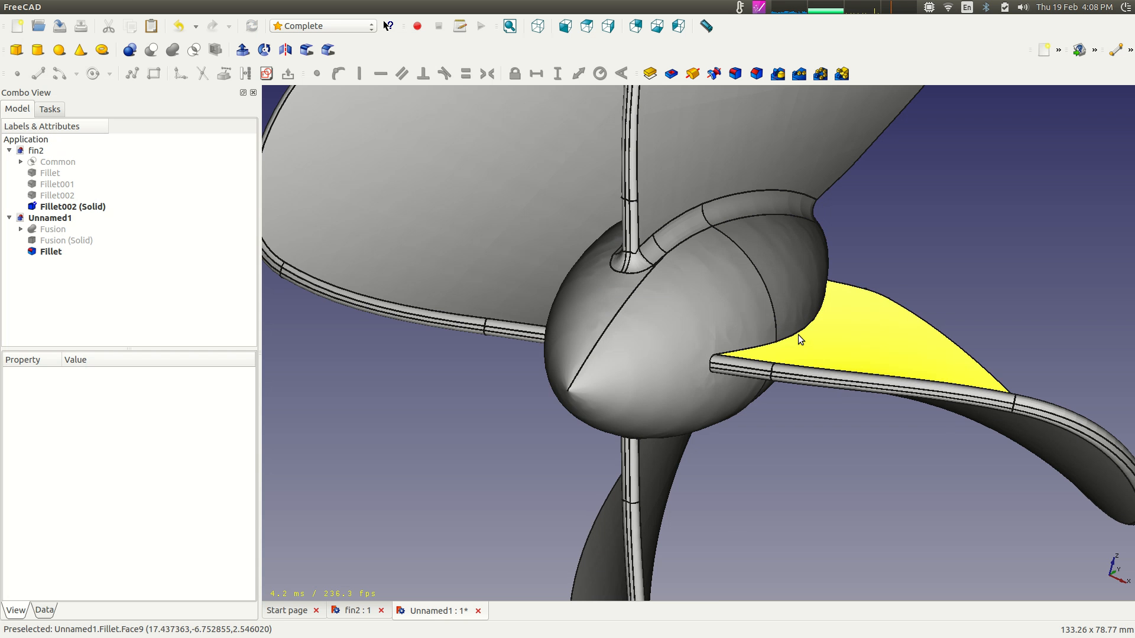
Fillet the adjacent blade's root edge along the hub with a 3 mm radius.
scroll(799, 332, "up", 5)
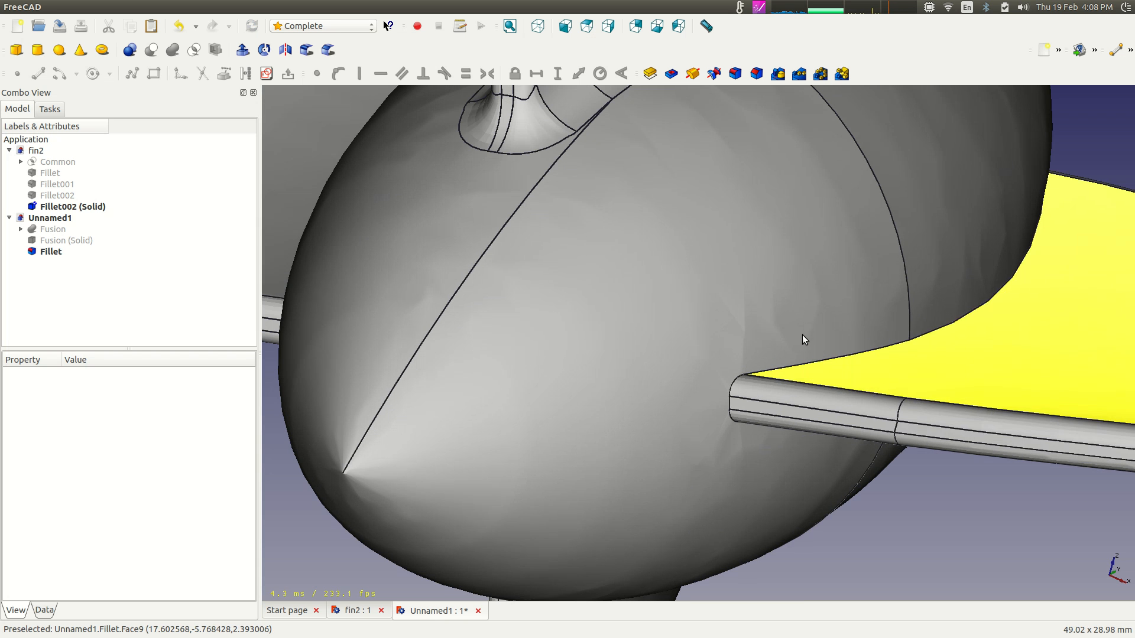
left_click(958, 321)
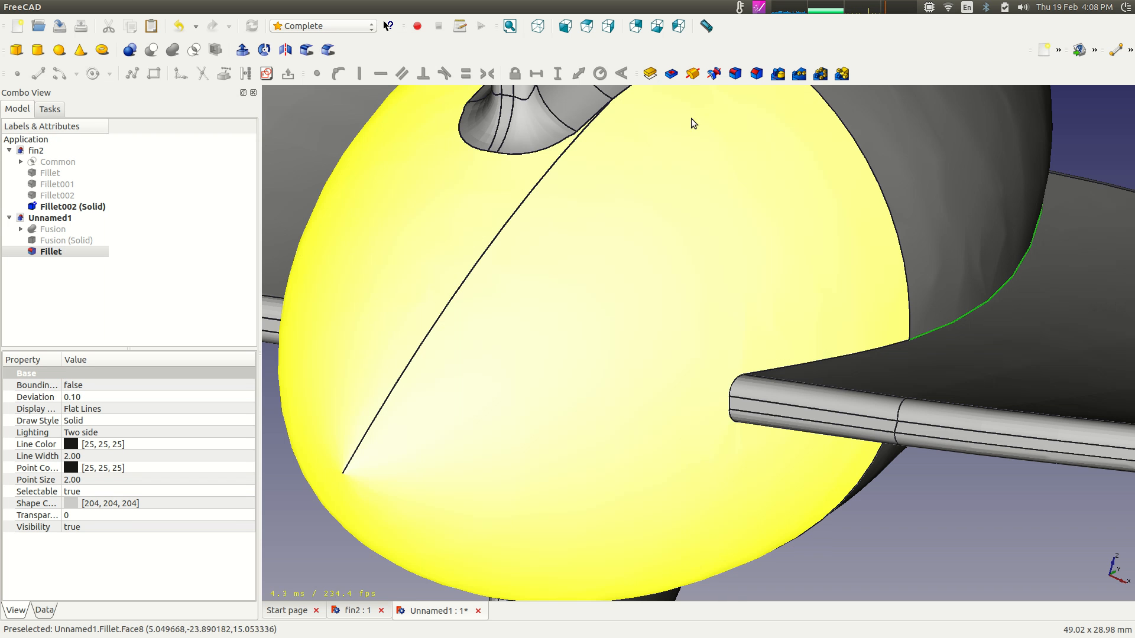
left_click(736, 74)
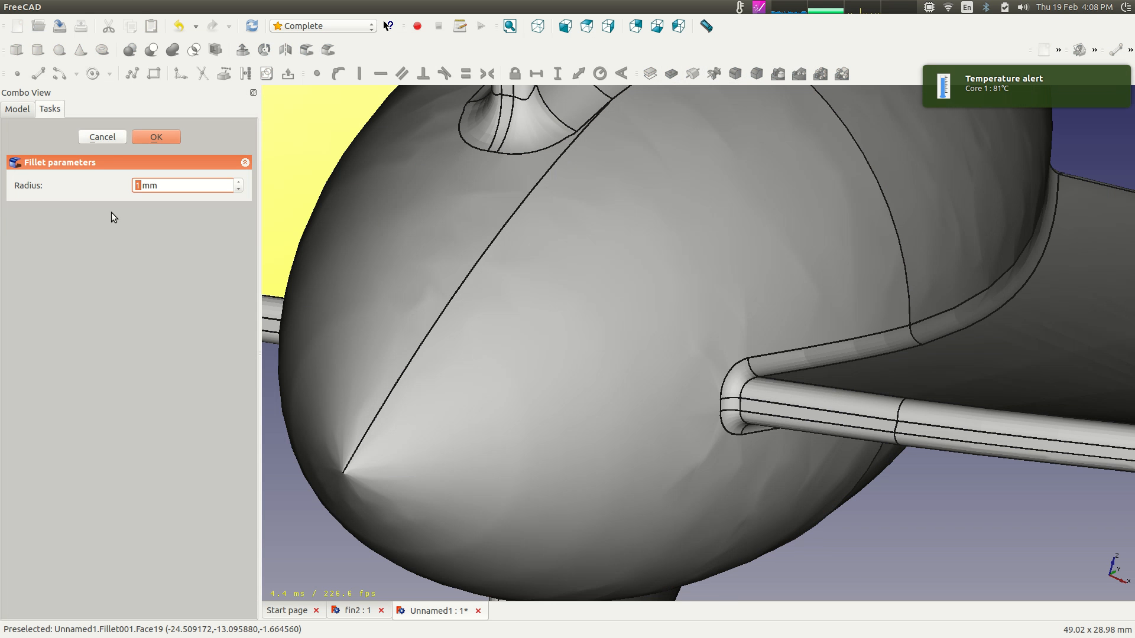
type("3")
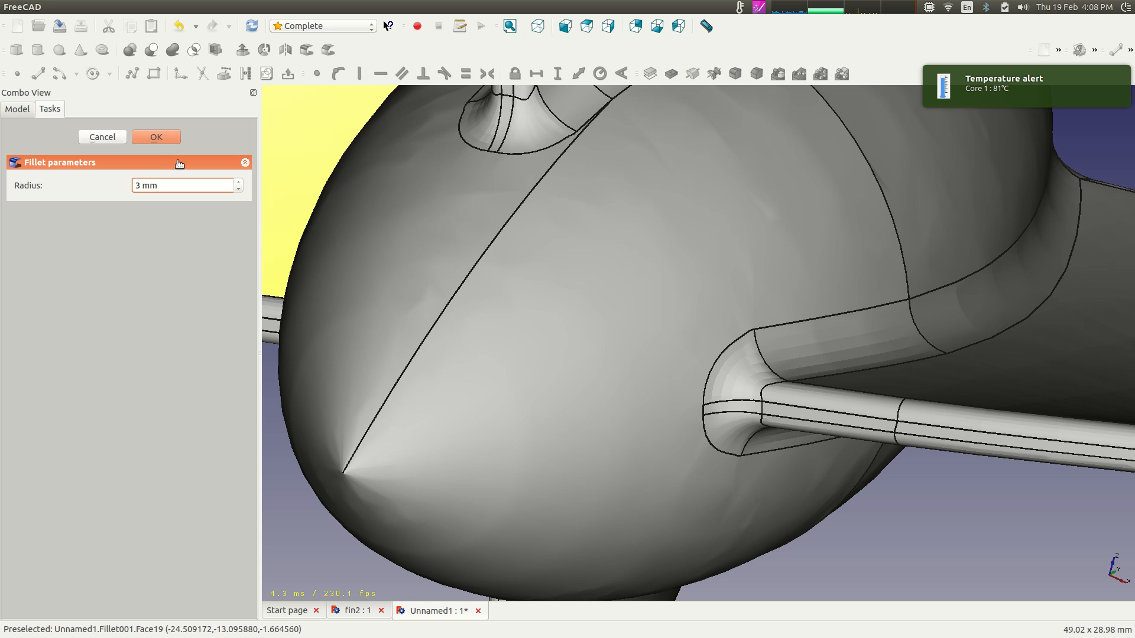
left_click(165, 137)
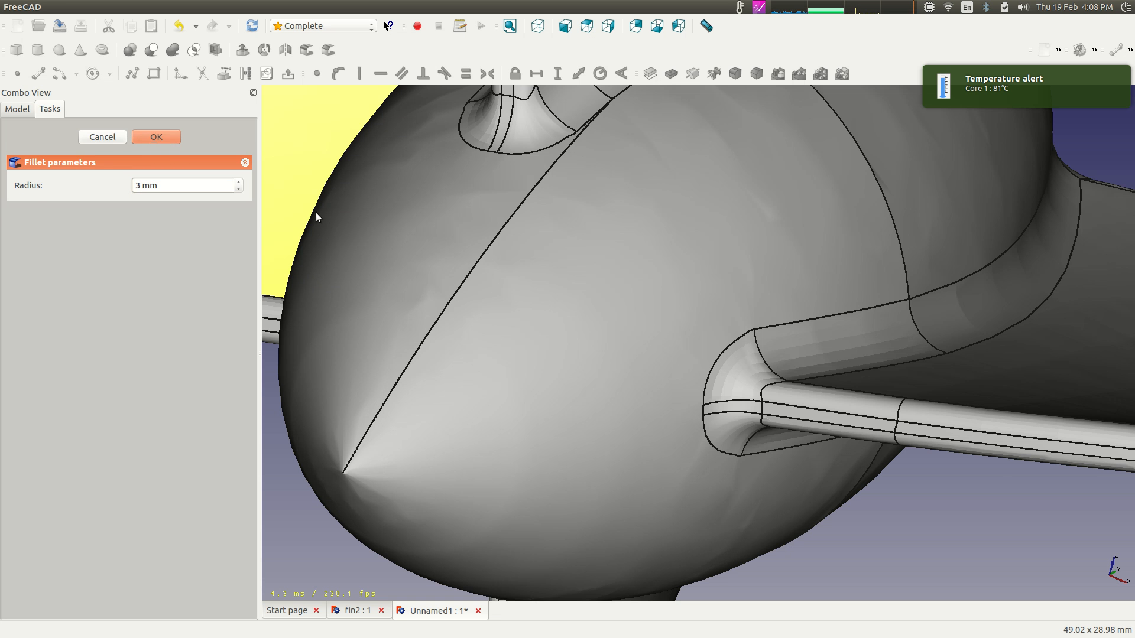
Fillet the root edges of the two remaining blades together with a 3 mm radius.
scroll(556, 290, "down", 5)
scroll(577, 331, "down", 4)
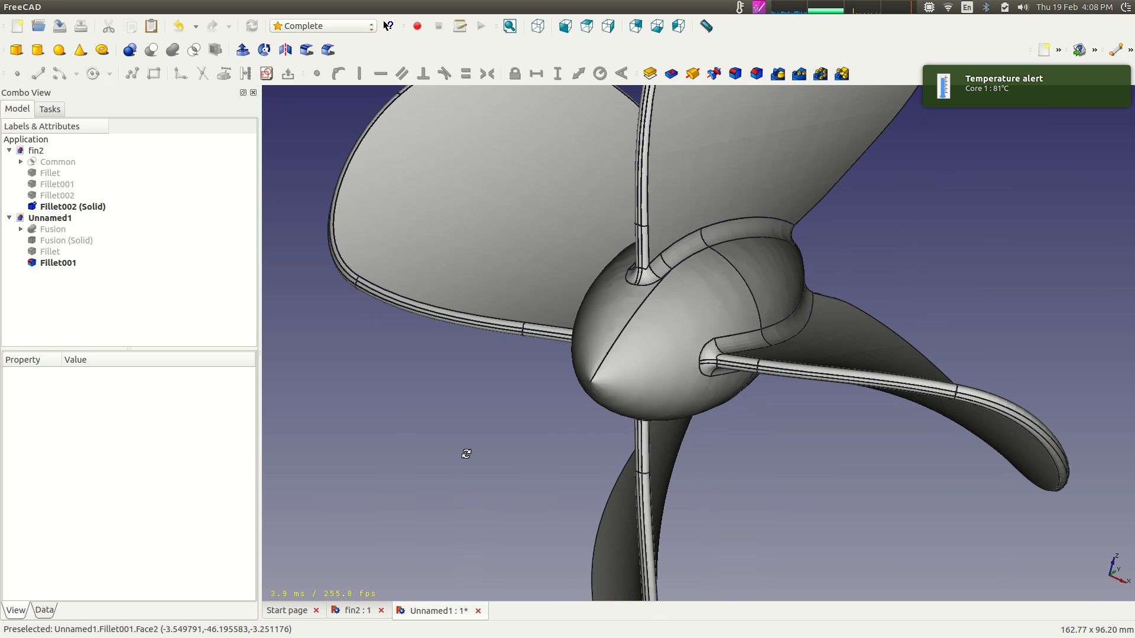
middle_click_drag(464, 457, 727, 380)
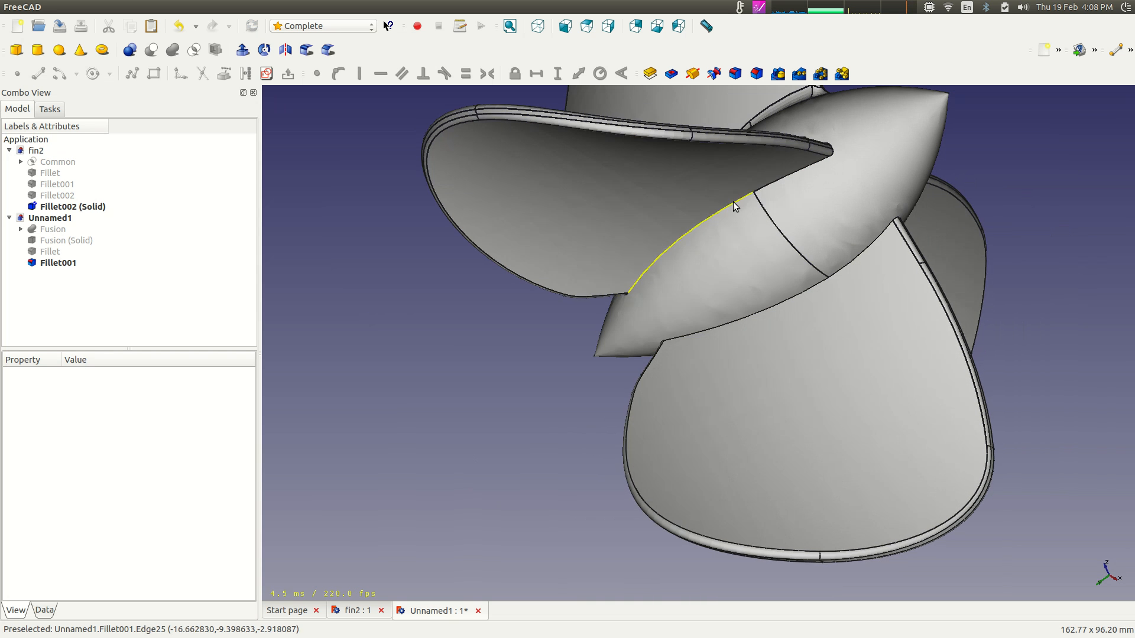
scroll(734, 206, "up", 5)
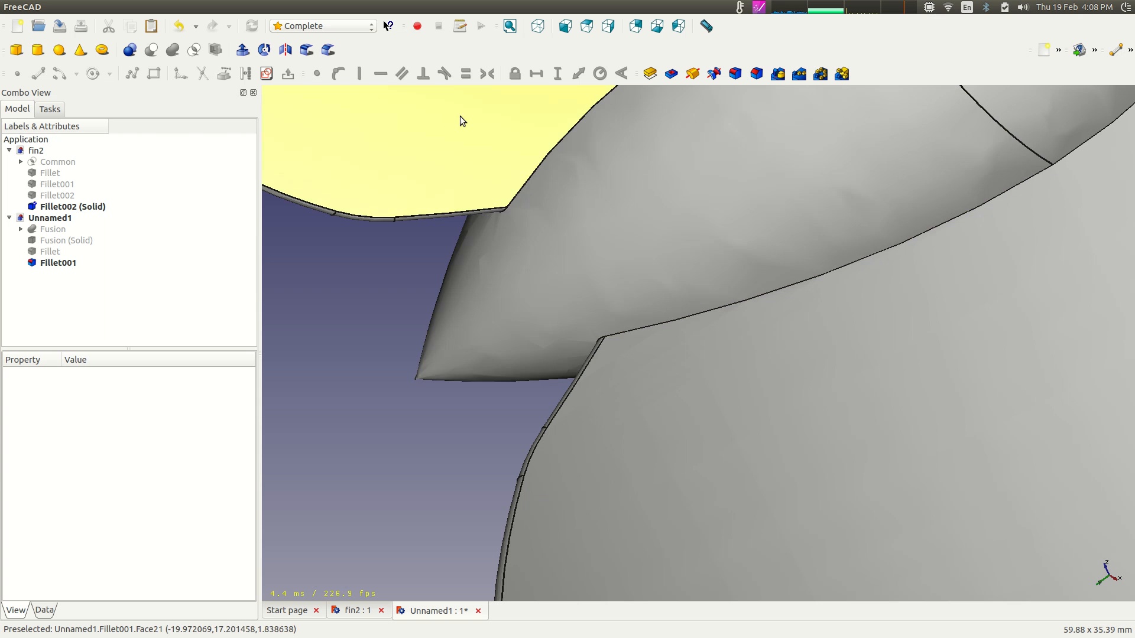
left_click(569, 132)
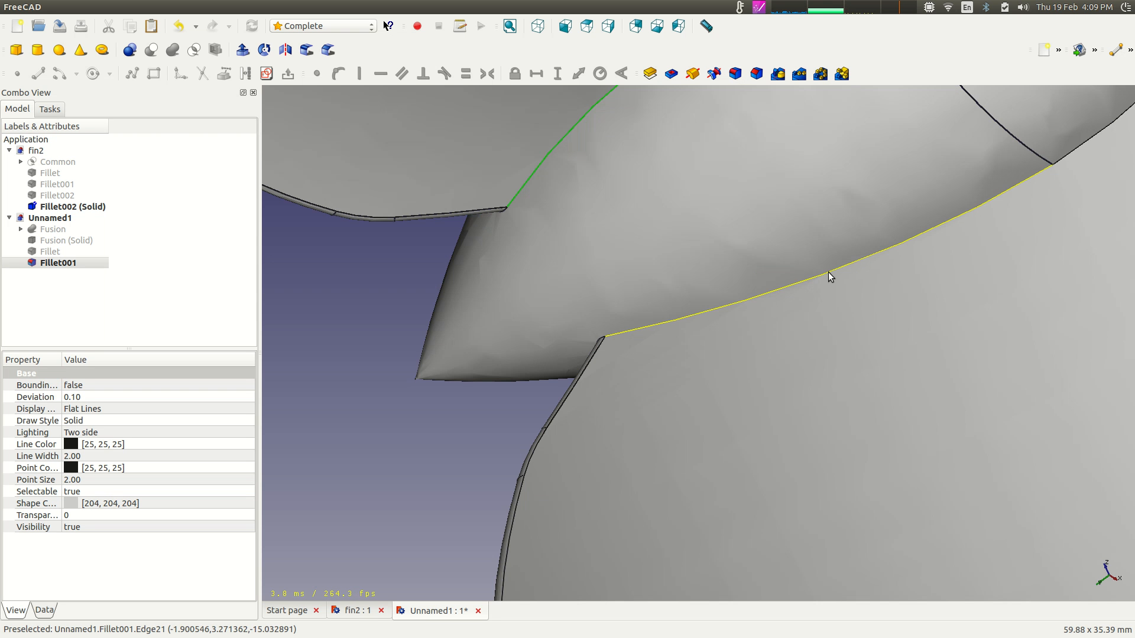
left_click(828, 272, "ctrl")
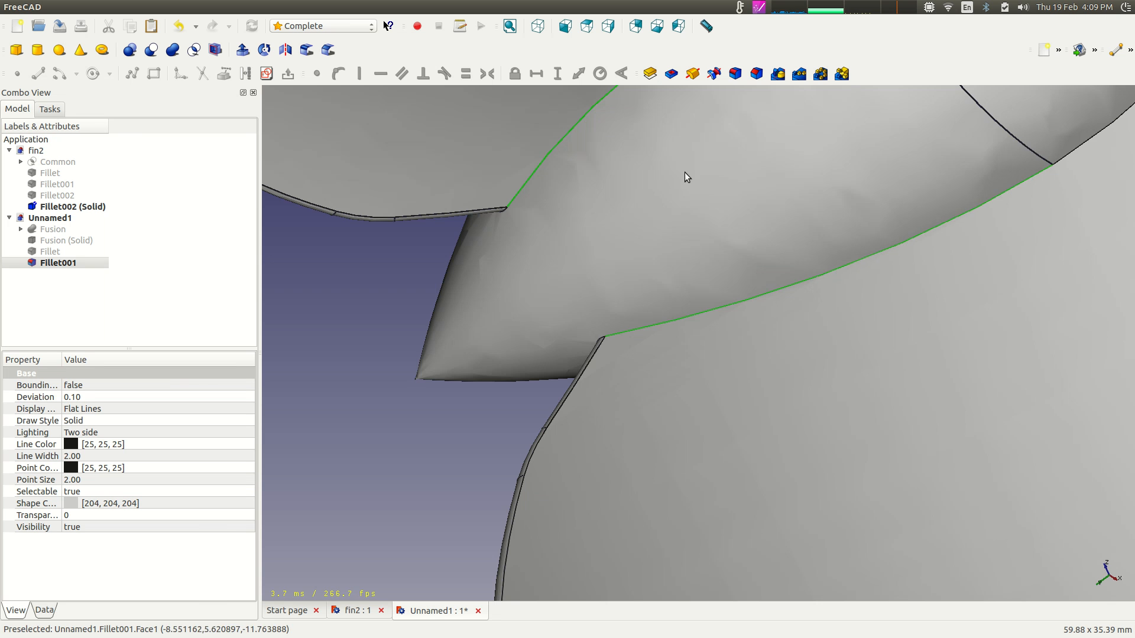
left_click(737, 79)
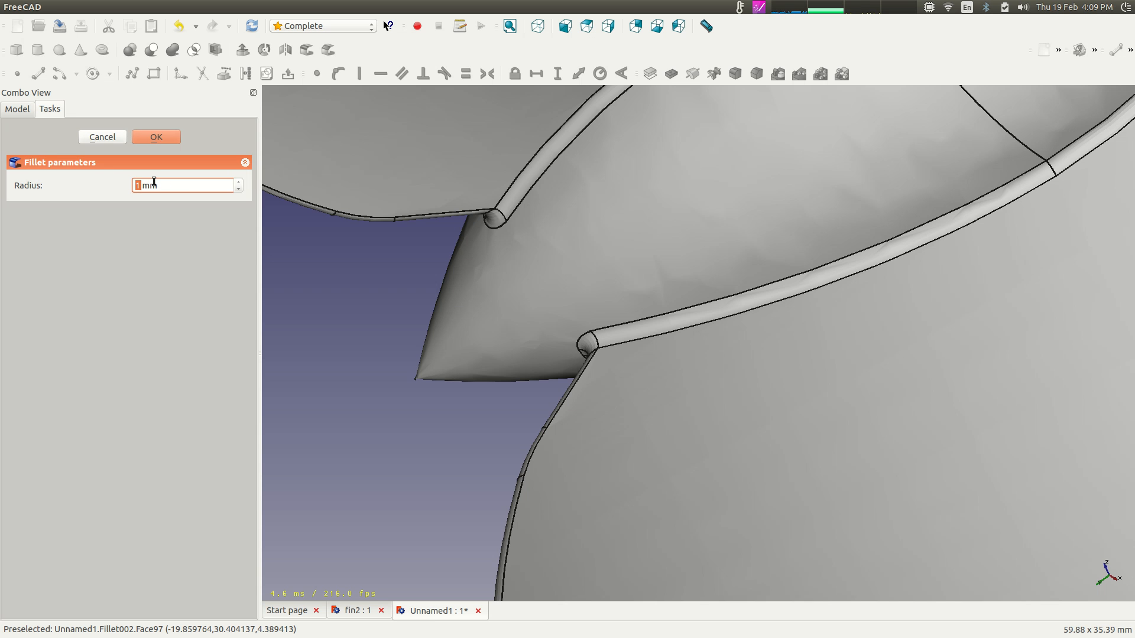
type("3")
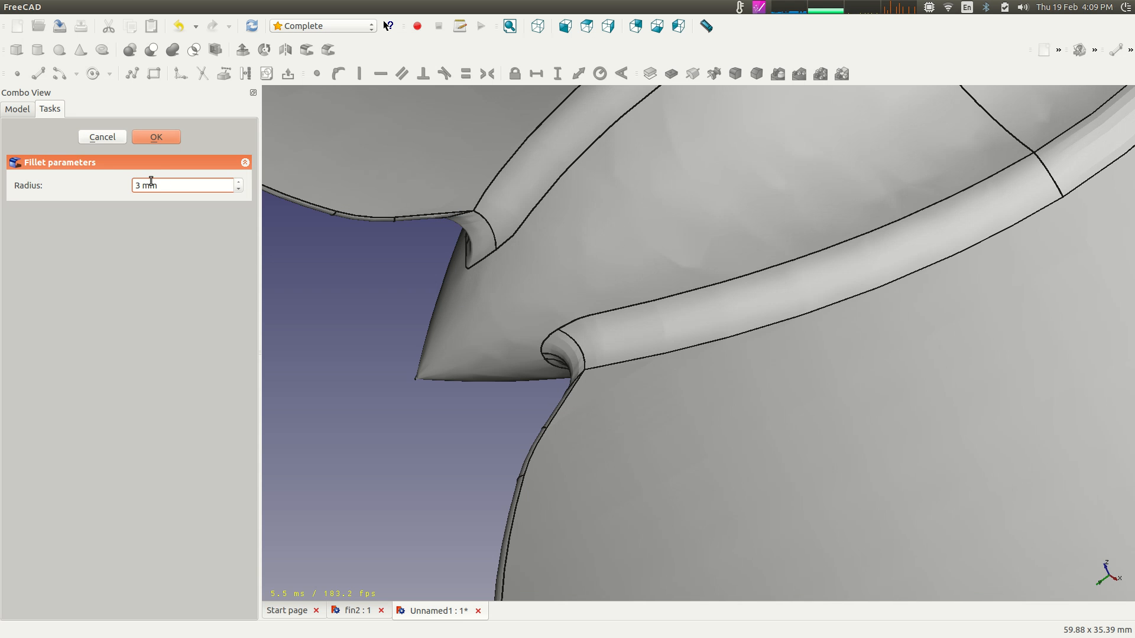
left_click(164, 137)
Convert the fully filleted propeller Fillet002 in the unnamed document to a standalone solid and hide the original Fillet002.
scroll(414, 383, "down", 9)
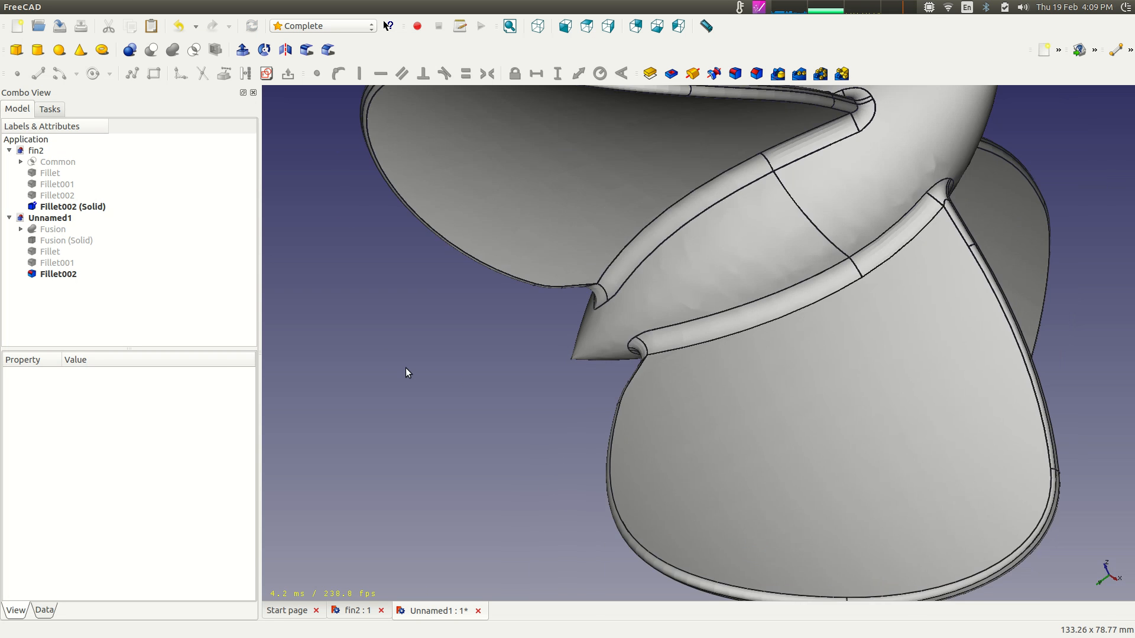
scroll(875, 310, "up", 4)
scroll(940, 238, "down", 2)
middle_click_drag(949, 201, 686, 321)
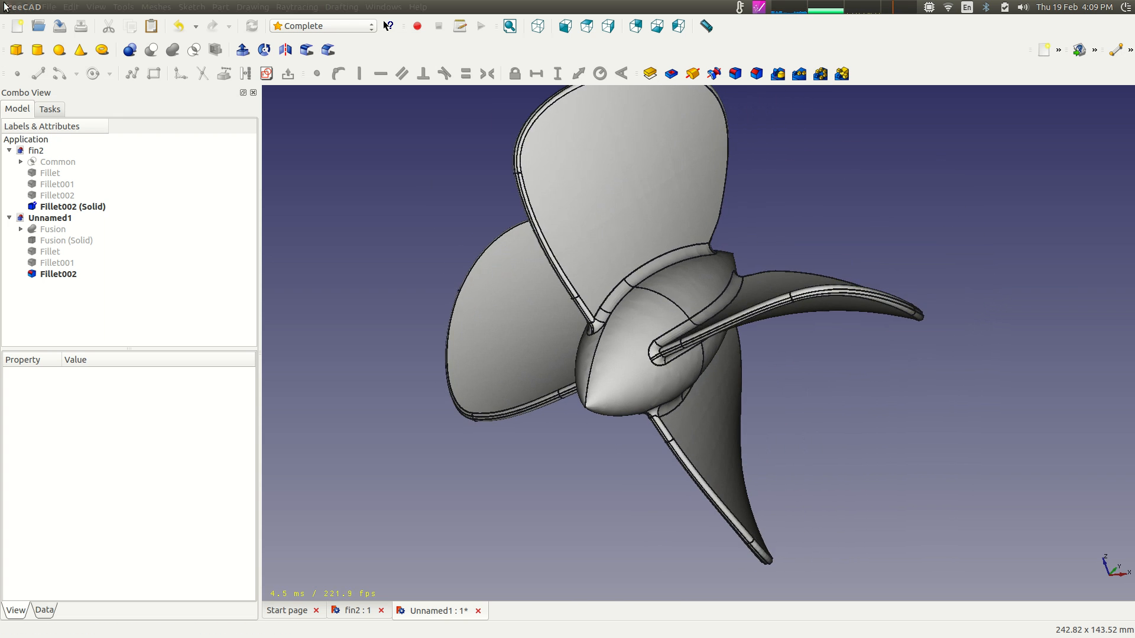
left_click(59, 275)
left_click(221, 8)
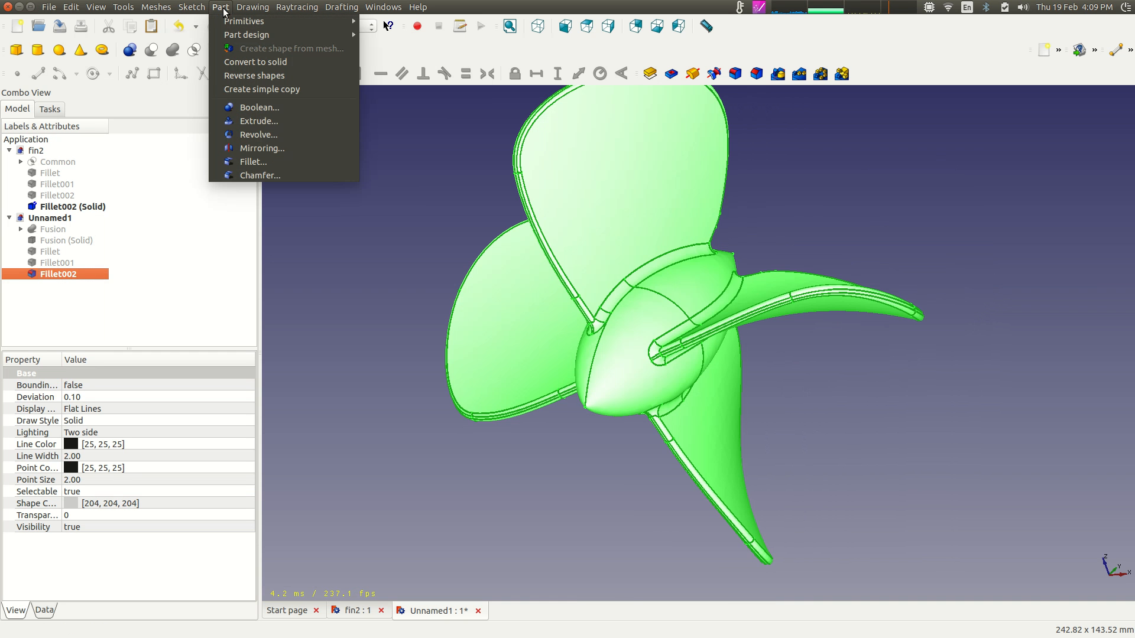
left_click(251, 64)
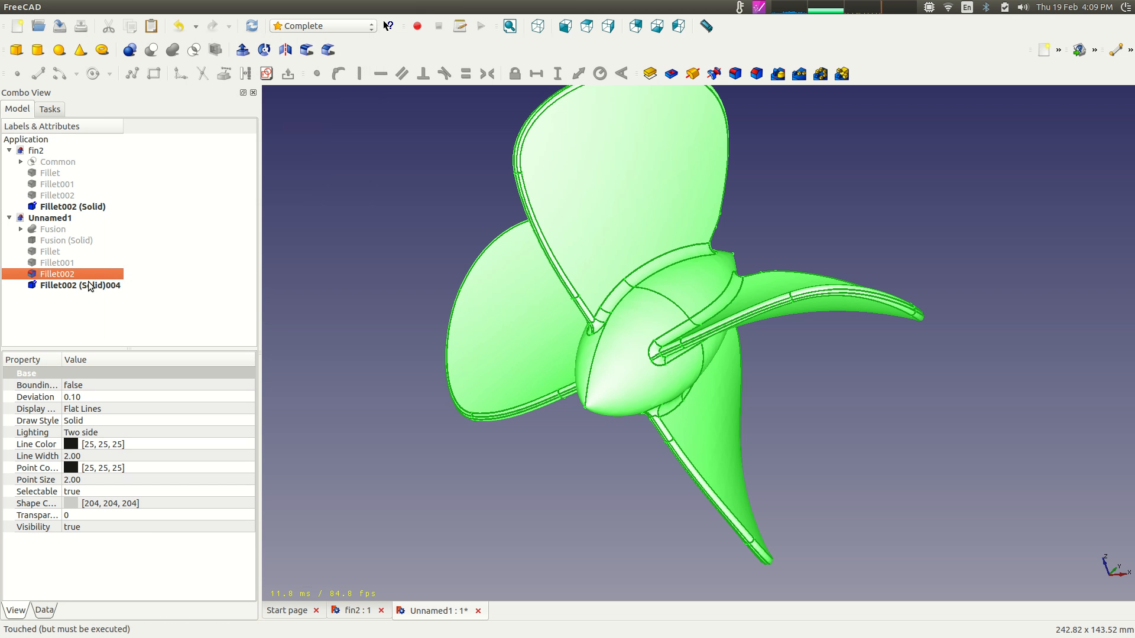
key("space")
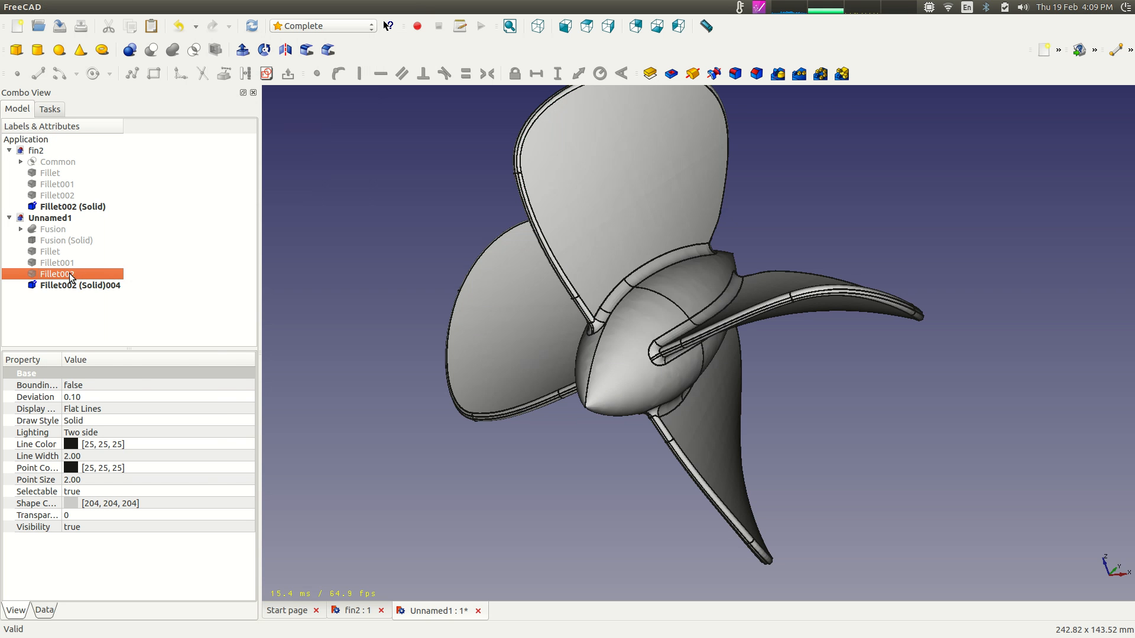
Rename the converted propeller solid as prop.
right_click(75, 285)
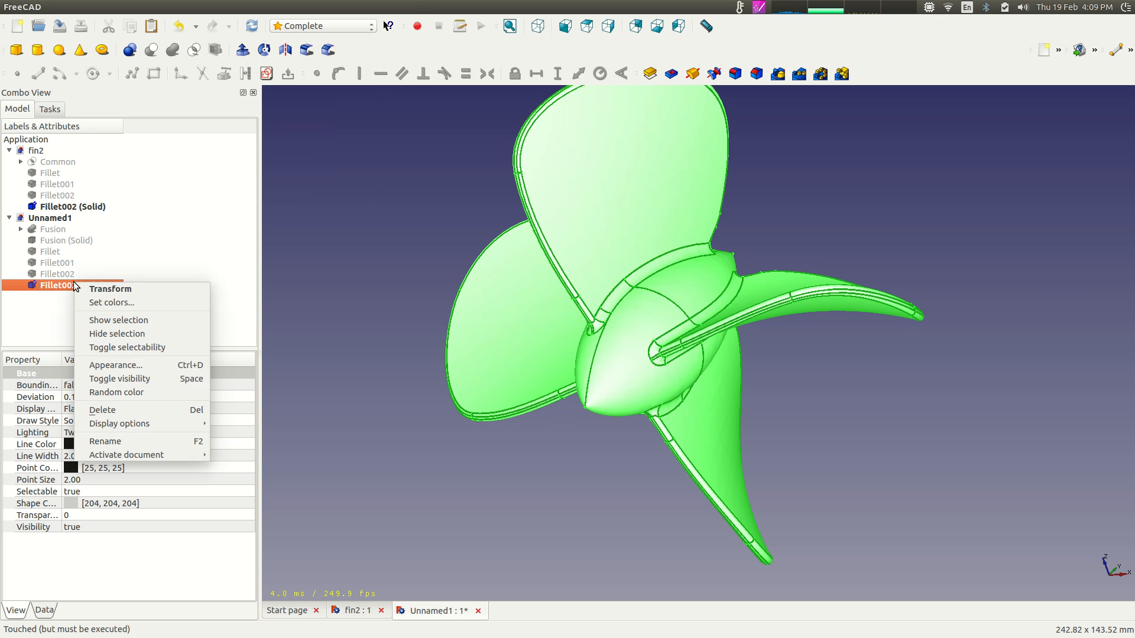
left_click(120, 442)
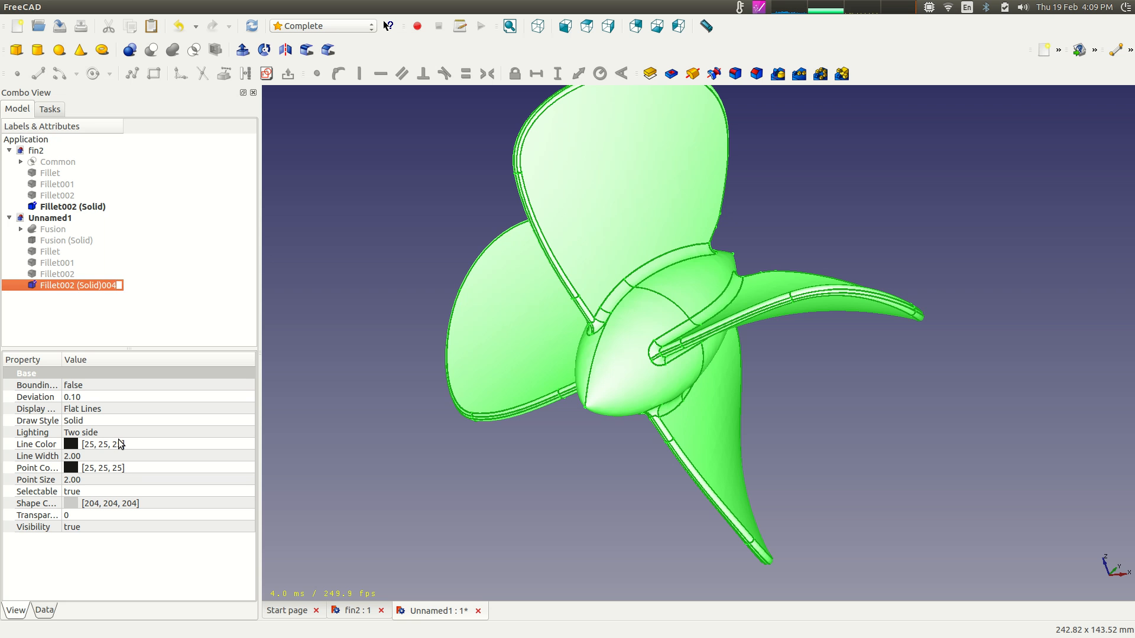
type("prop")
left_click(220, 236)
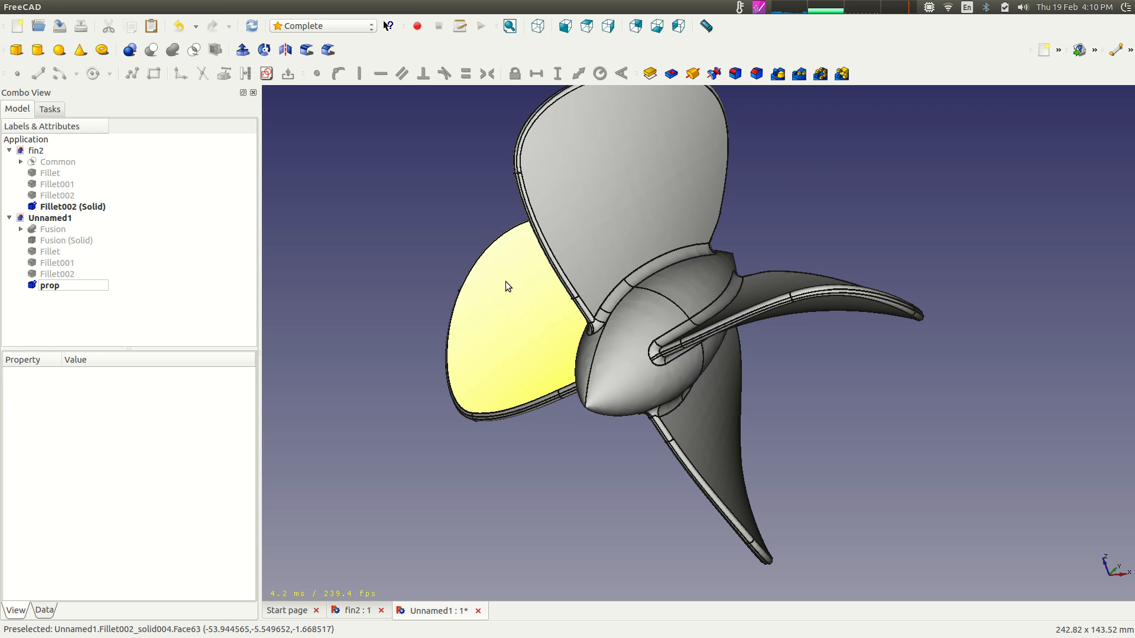
Set the view's draw style to Shaded and inspect the propeller from several angles.
middle_click_drag(356, 170, 797, 6)
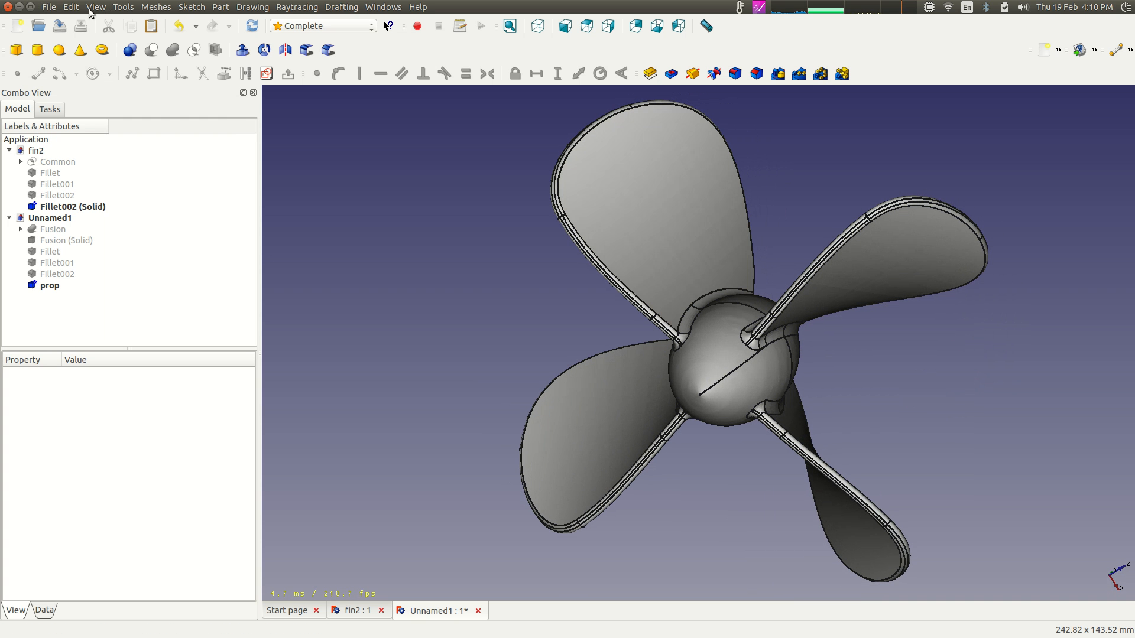
left_click(74, 8)
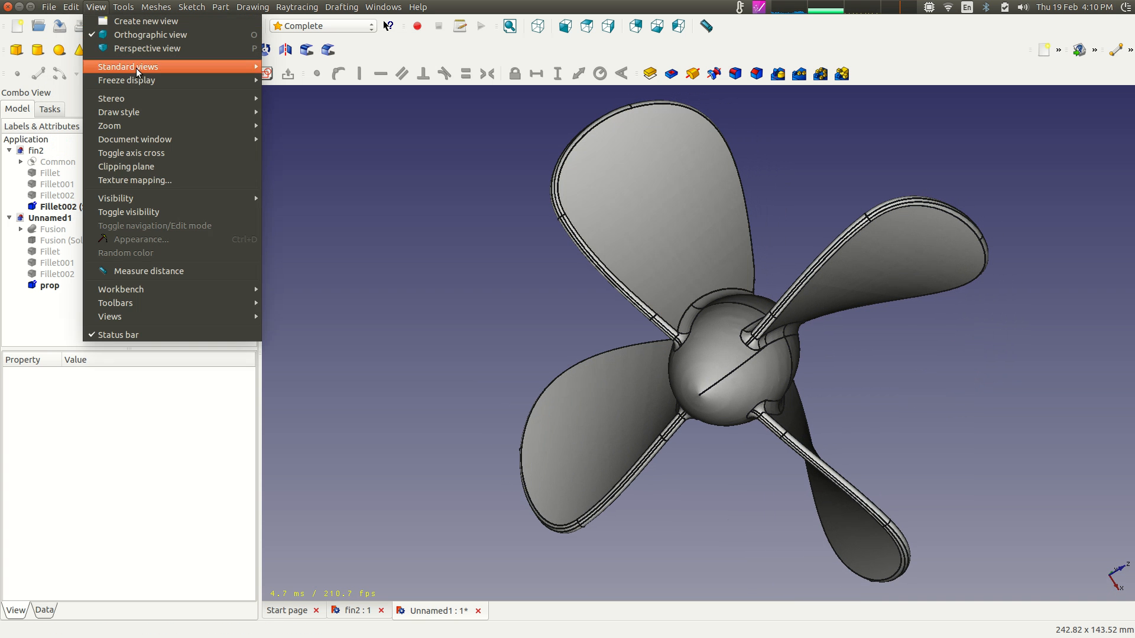
mouse_move(179, 112)
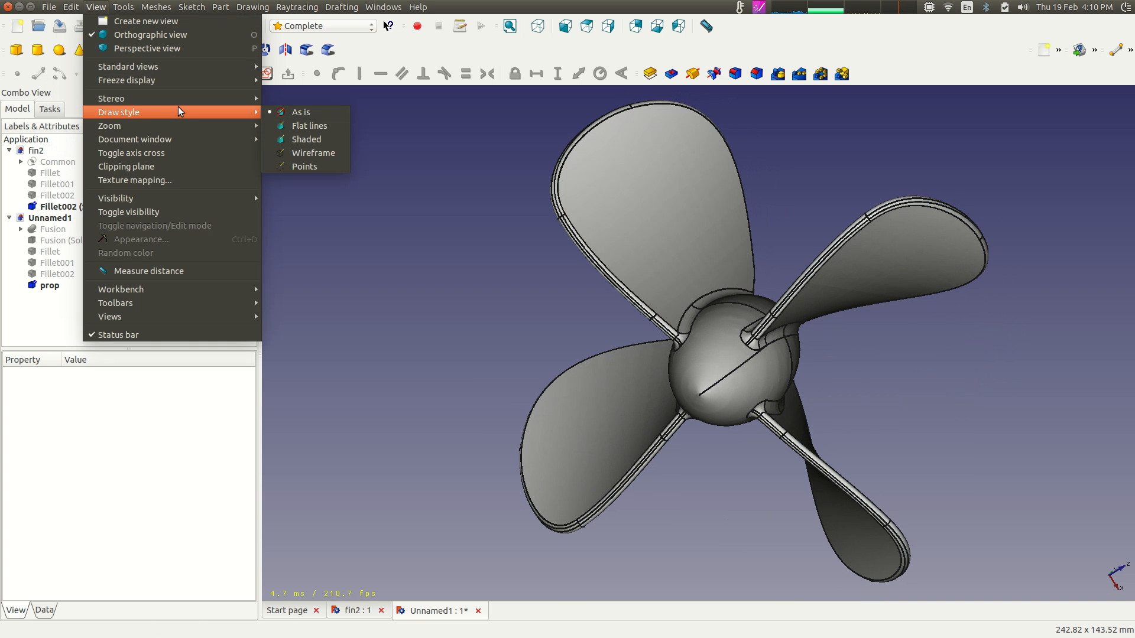
left_click(307, 139)
middle_click_drag(950, 380, 910, 336)
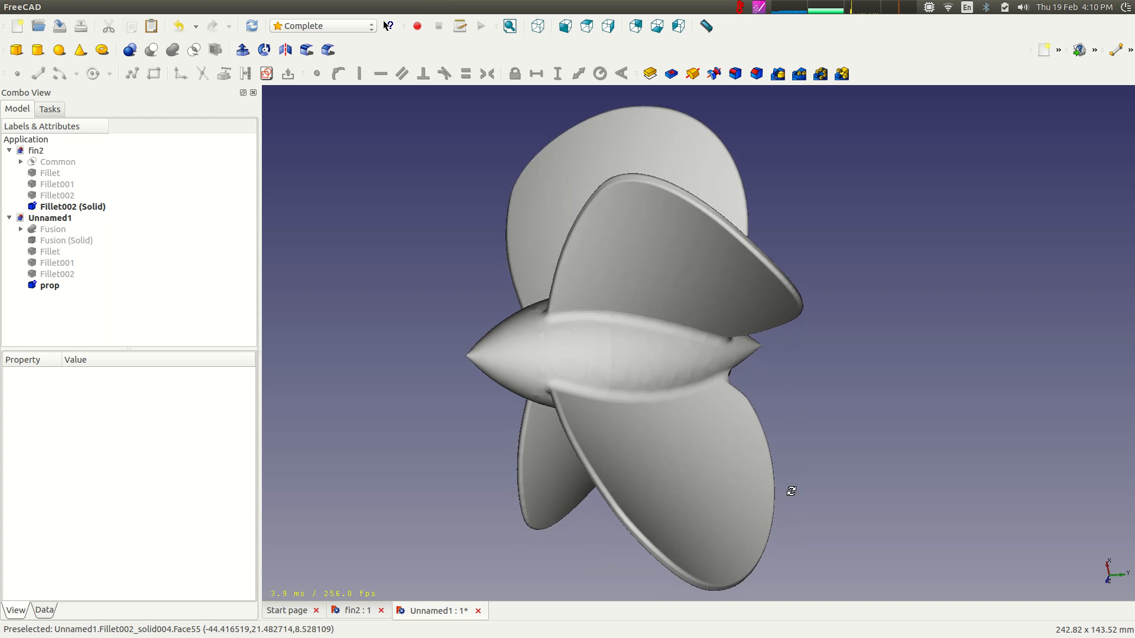
scroll(467, 460, "down", 1)
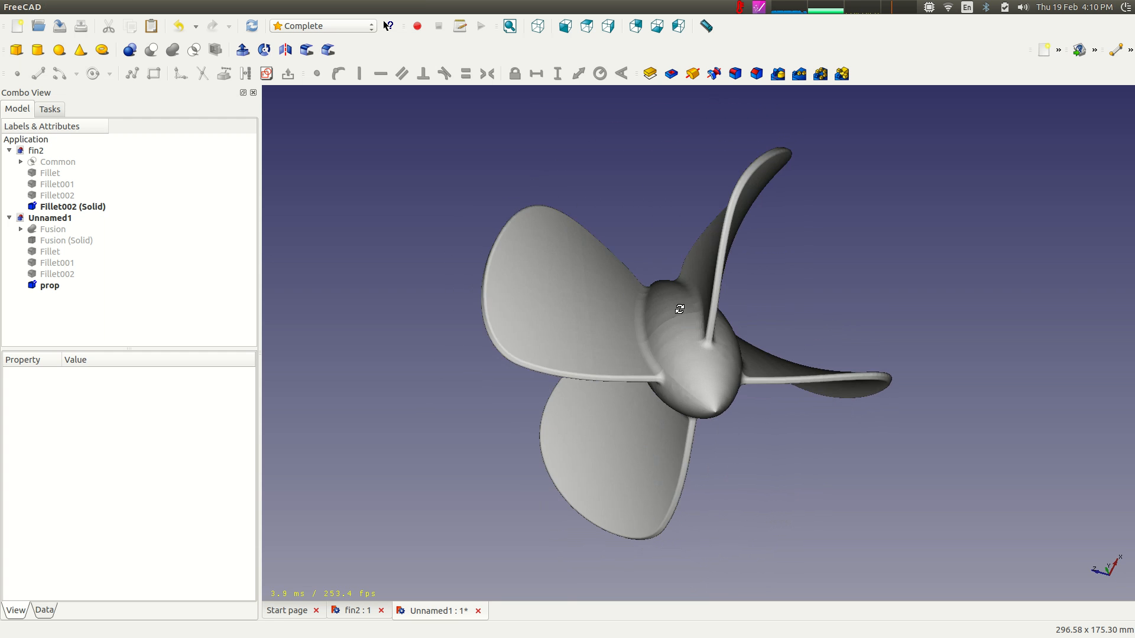
Set the shape color of the prop solid to olive yellow (170, 170, 0).
left_click(47, 285)
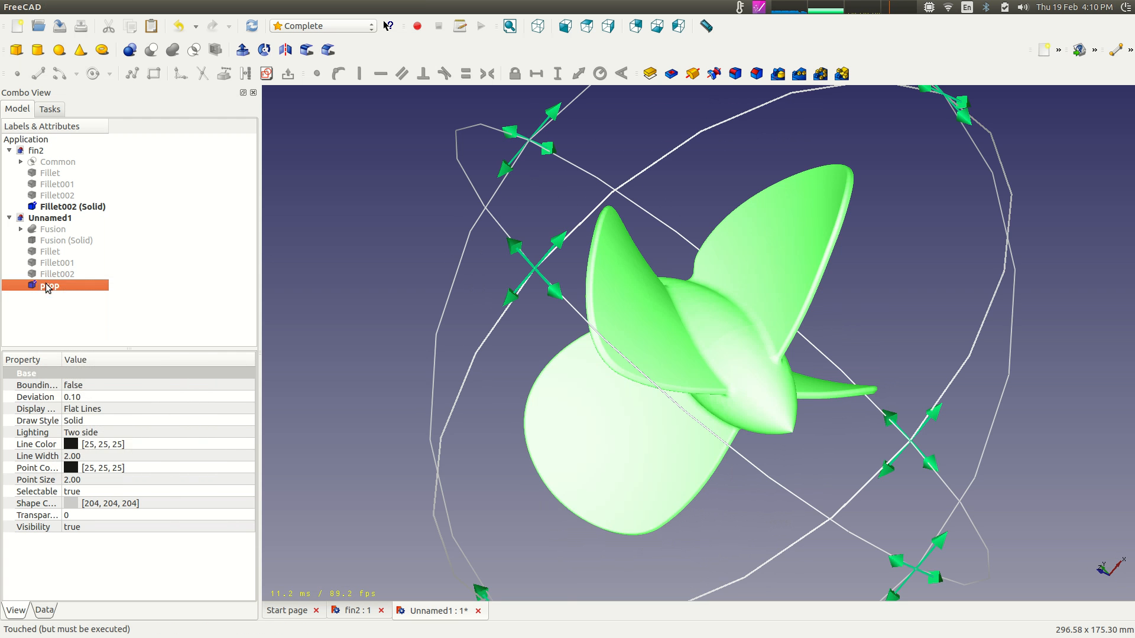
right_click(59, 288)
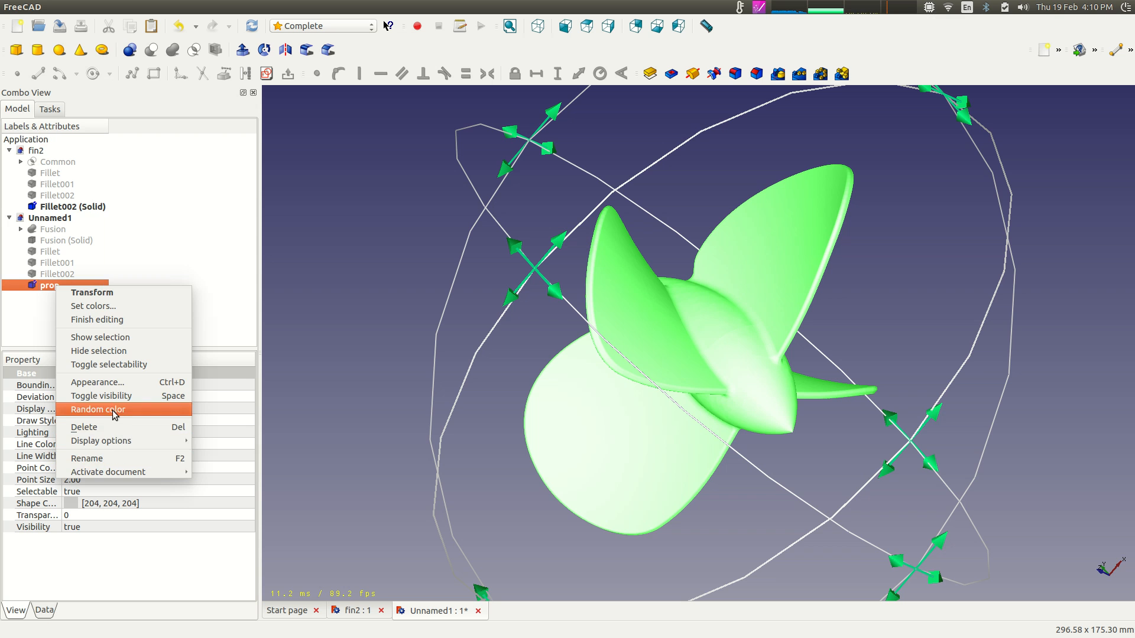
left_click(115, 383)
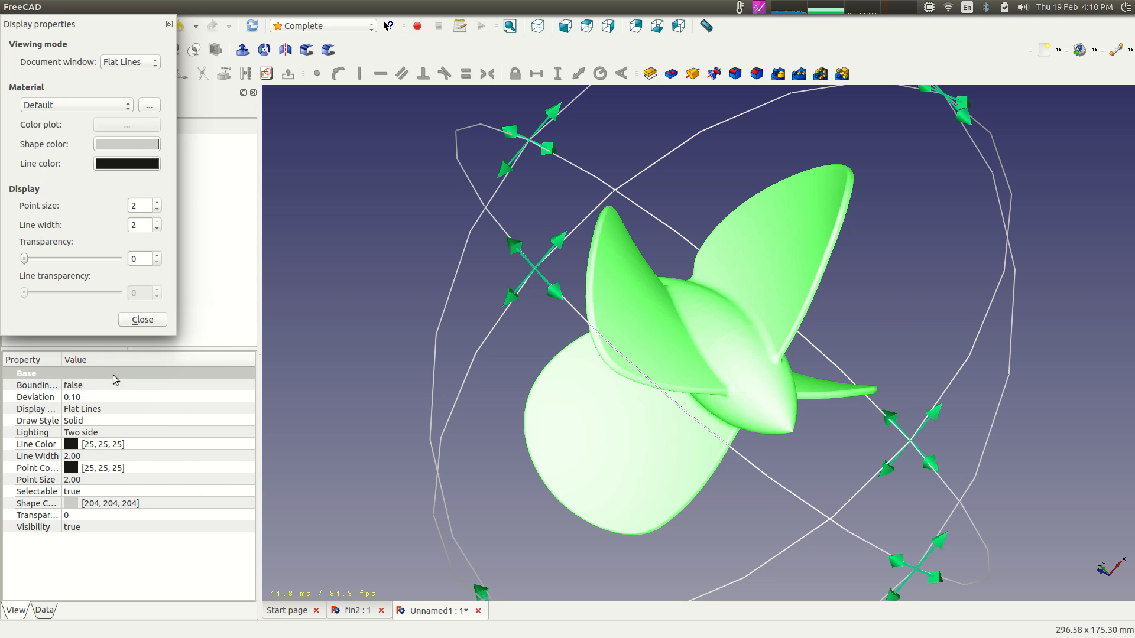
left_click(140, 144)
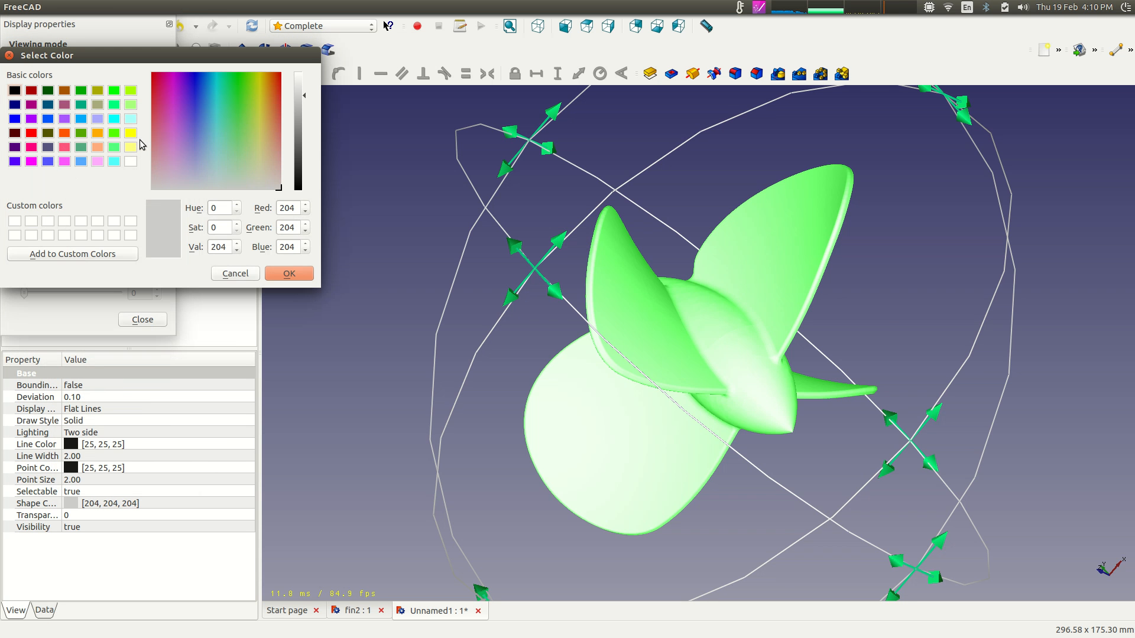
left_click(98, 91)
left_click(290, 273)
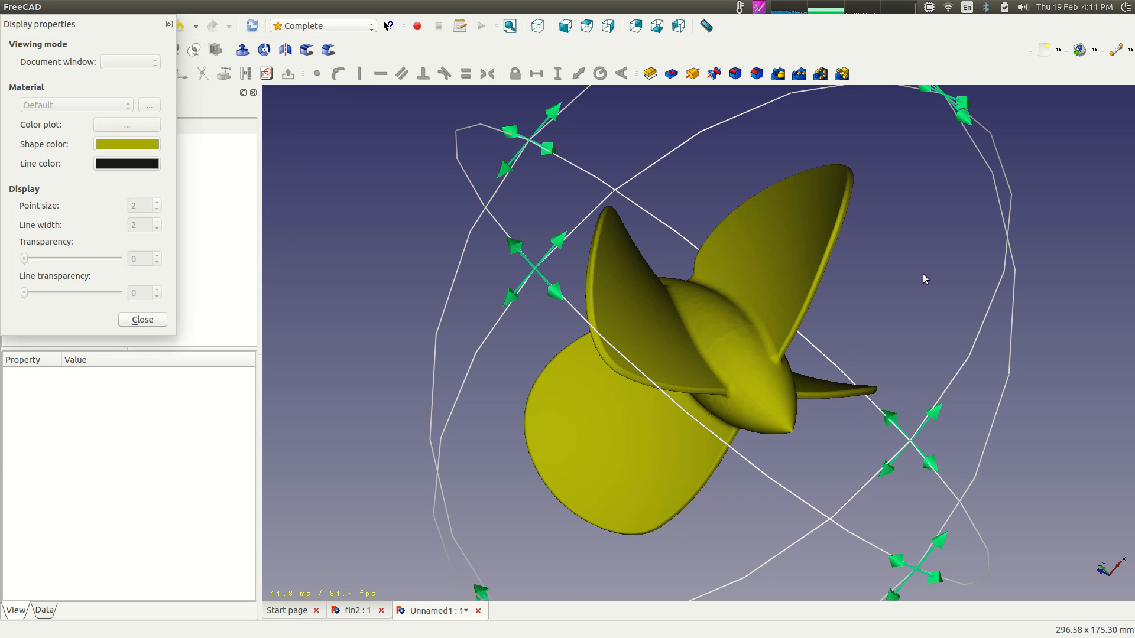
left_click(142, 324)
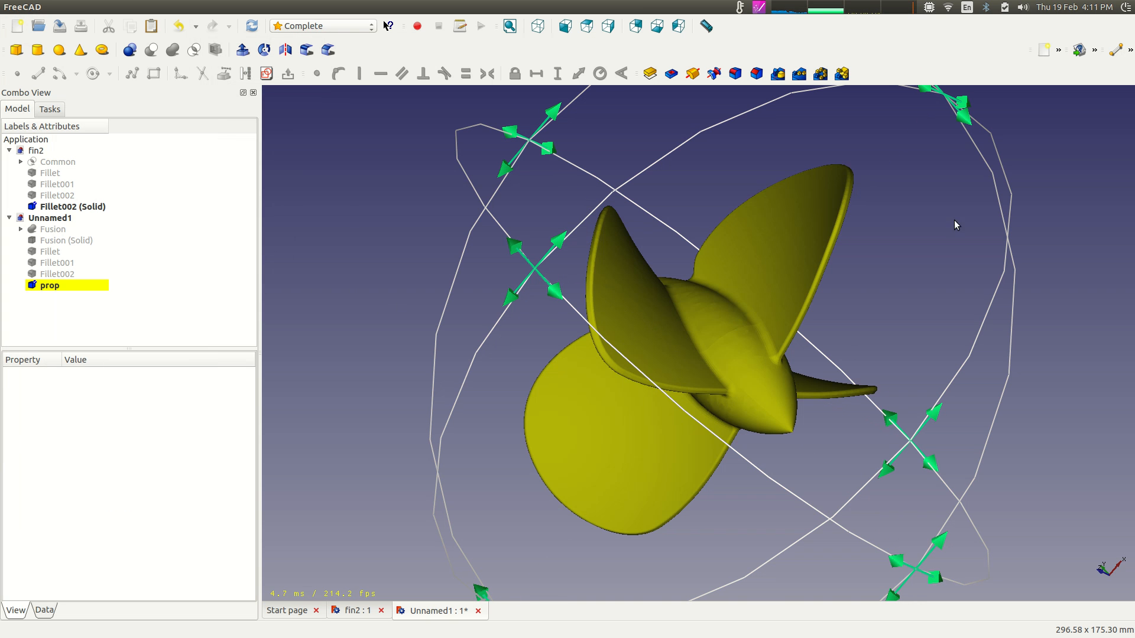
Inspect the colored propeller from several angles and look briefly at the single blade in the fin2 document.
middle_click_drag(1117, 292, 1027, 405)
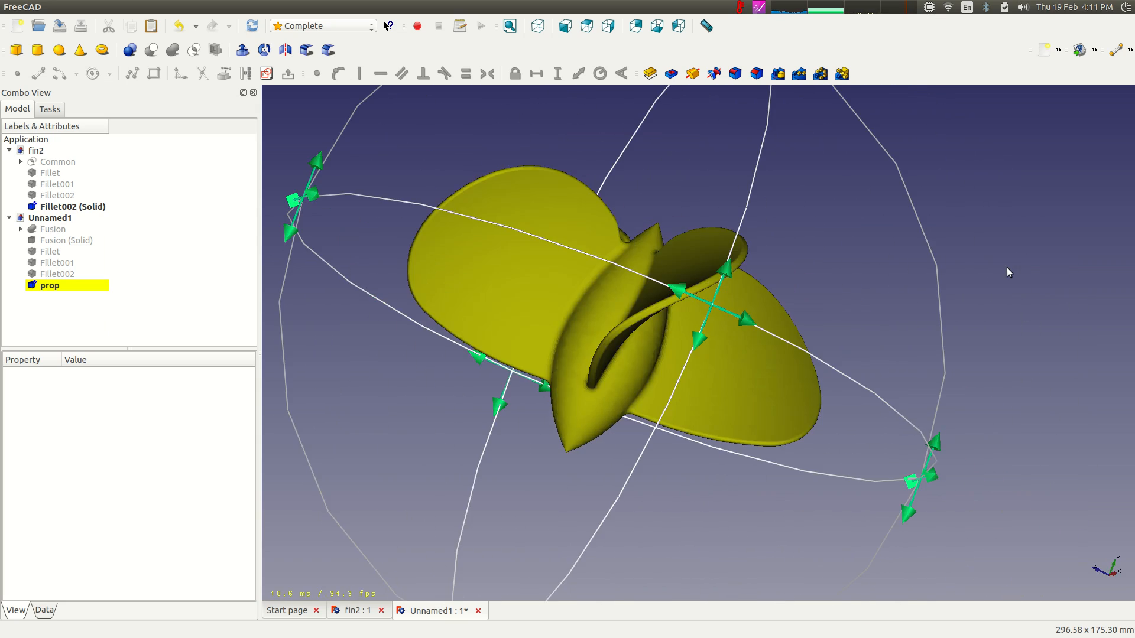
middle_click_drag(671, 541, 705, 278)
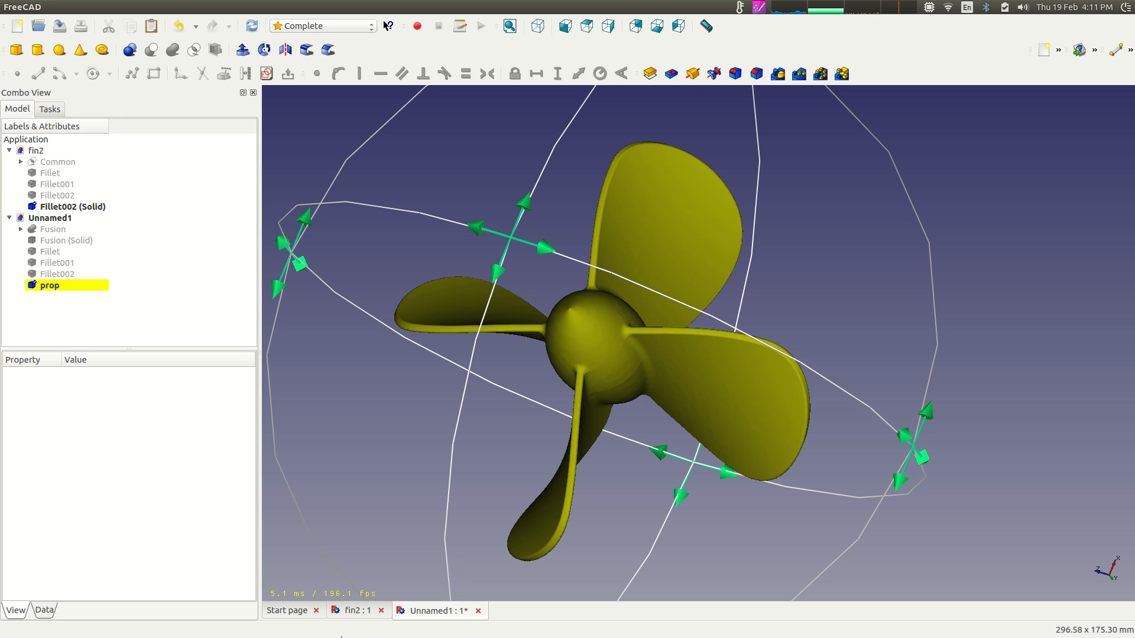
left_click(355, 611)
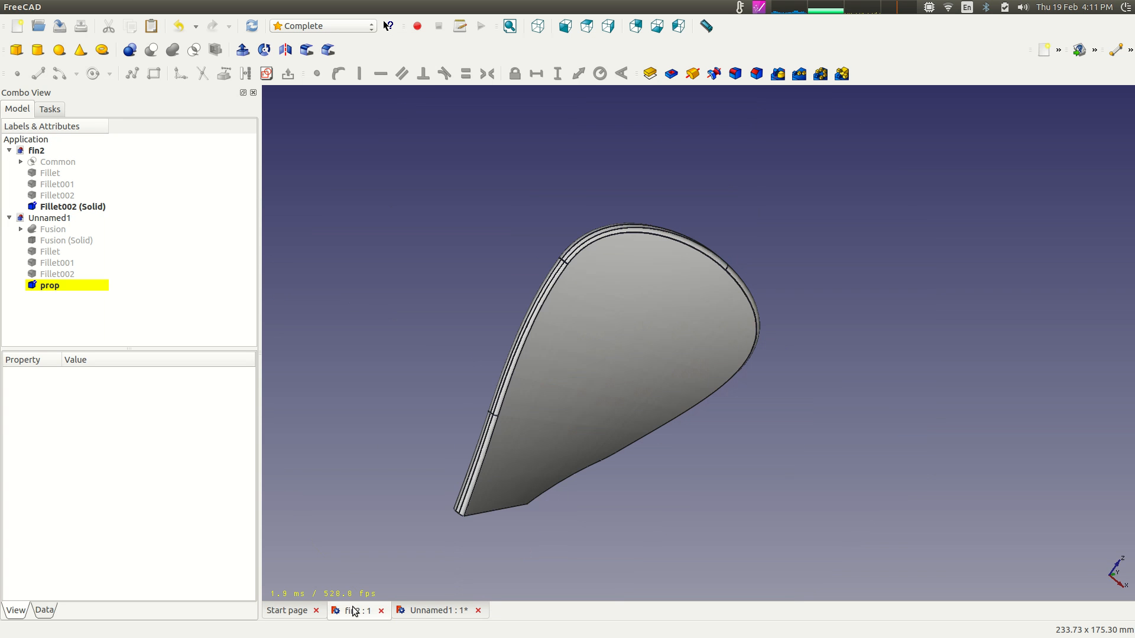
left_click(435, 615)
Select the prop solid in the unnamed document.
mouse_move(12, 9)
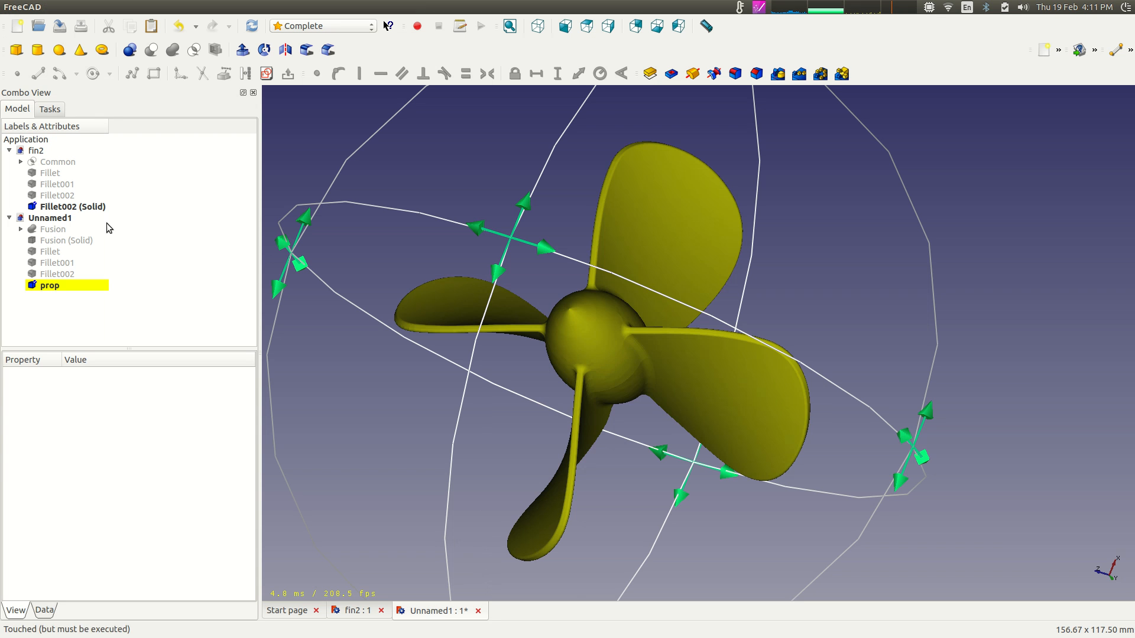
left_click(78, 286)
left_click(72, 298)
right_click(65, 290)
left_click(151, 266)
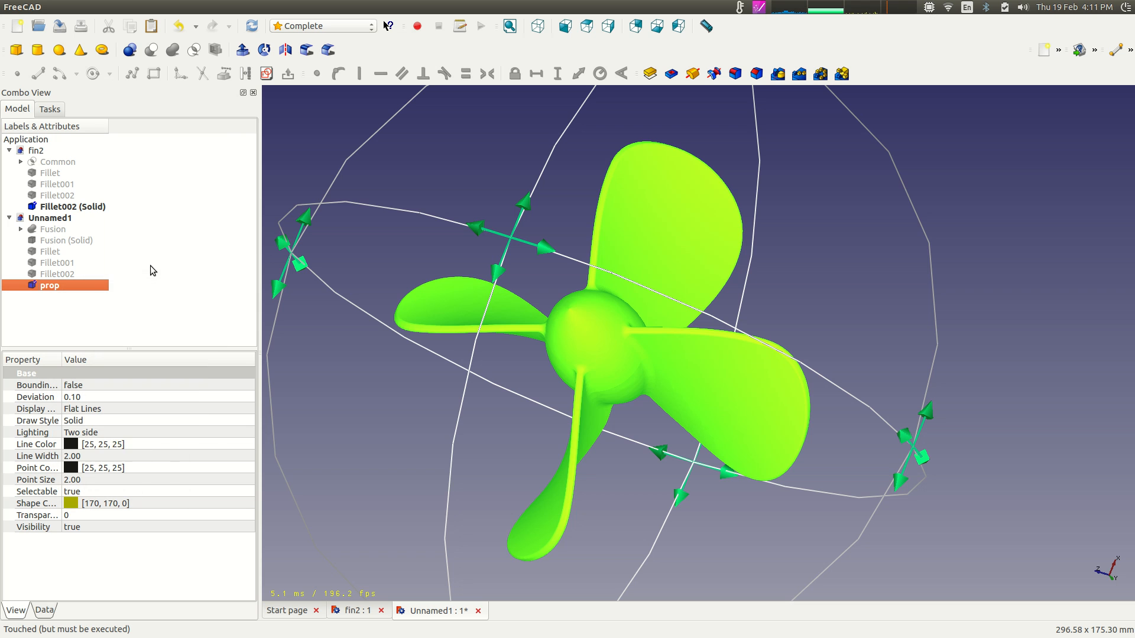